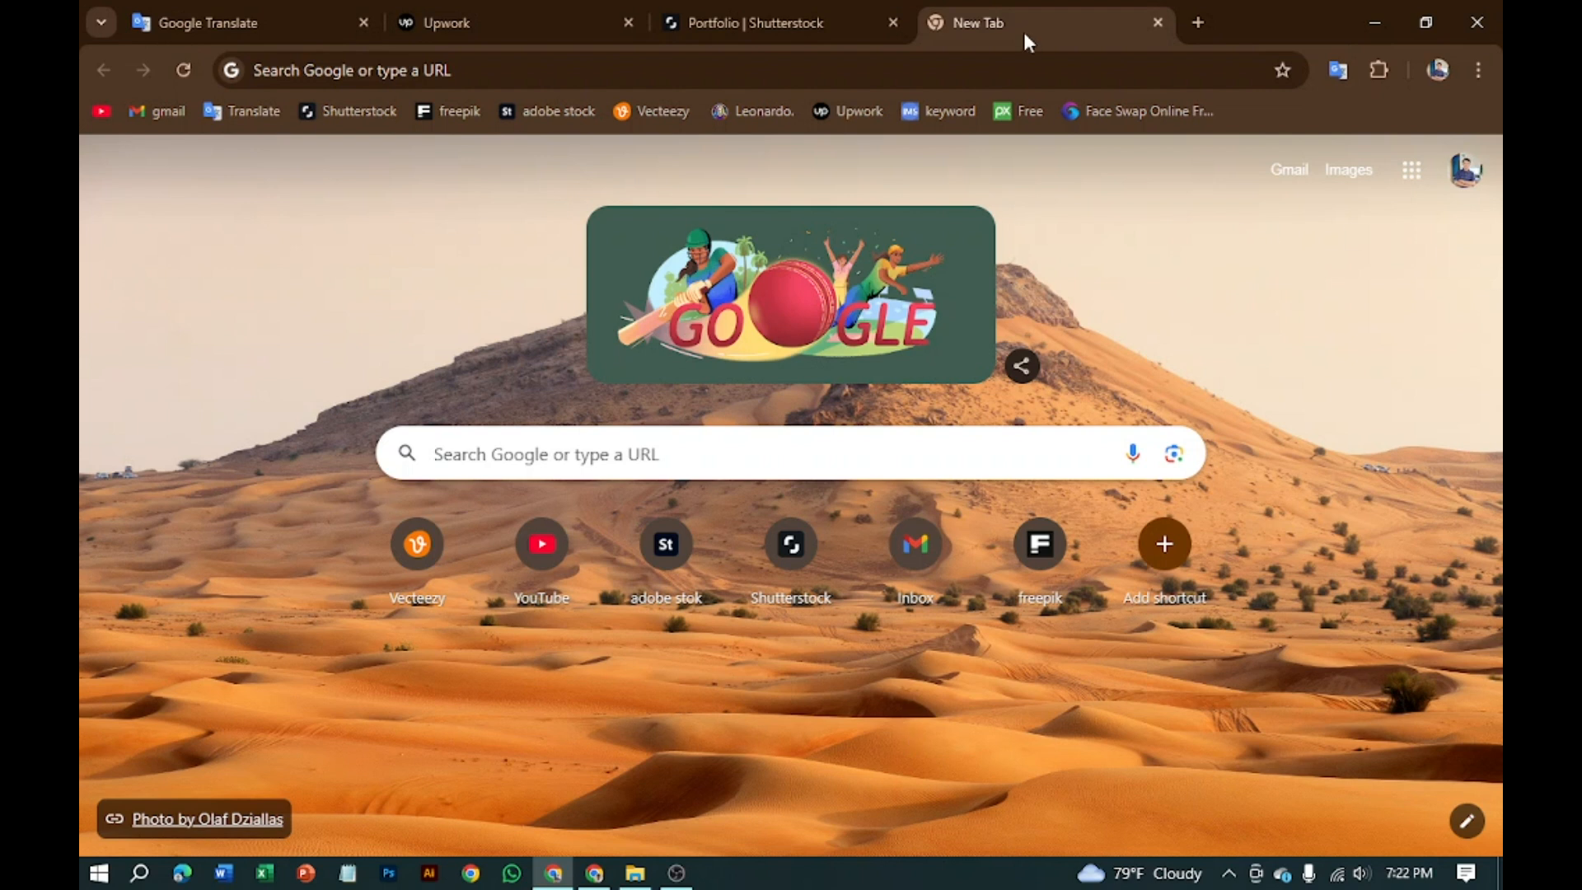
Step: Search Google for peopleperhour.com using the address bar's history suggestion
left_click(570, 71)
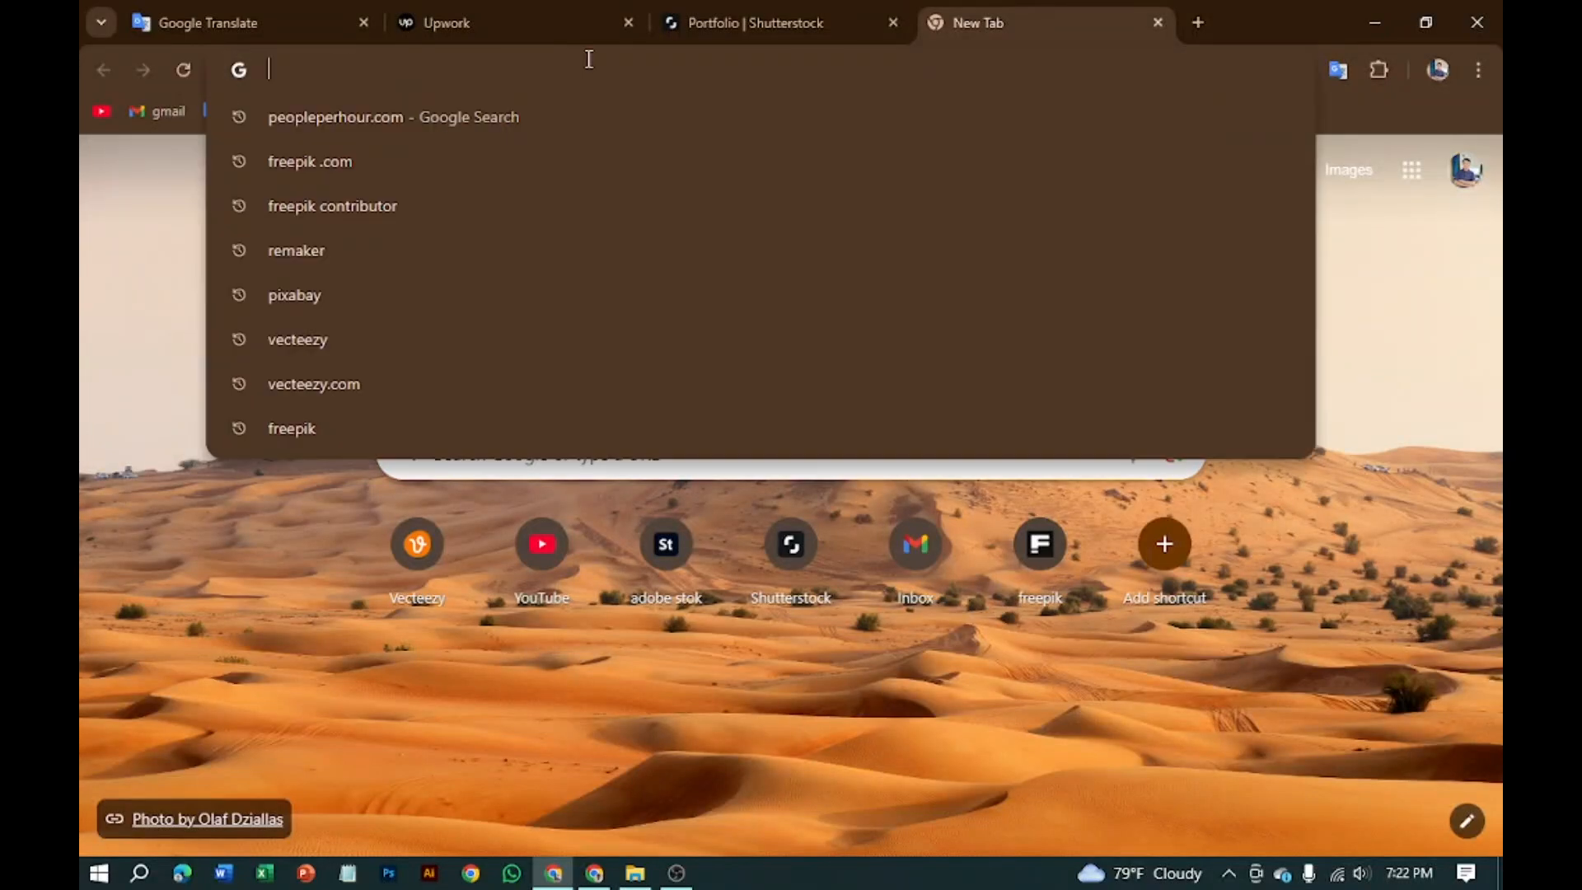
left_click(354, 126)
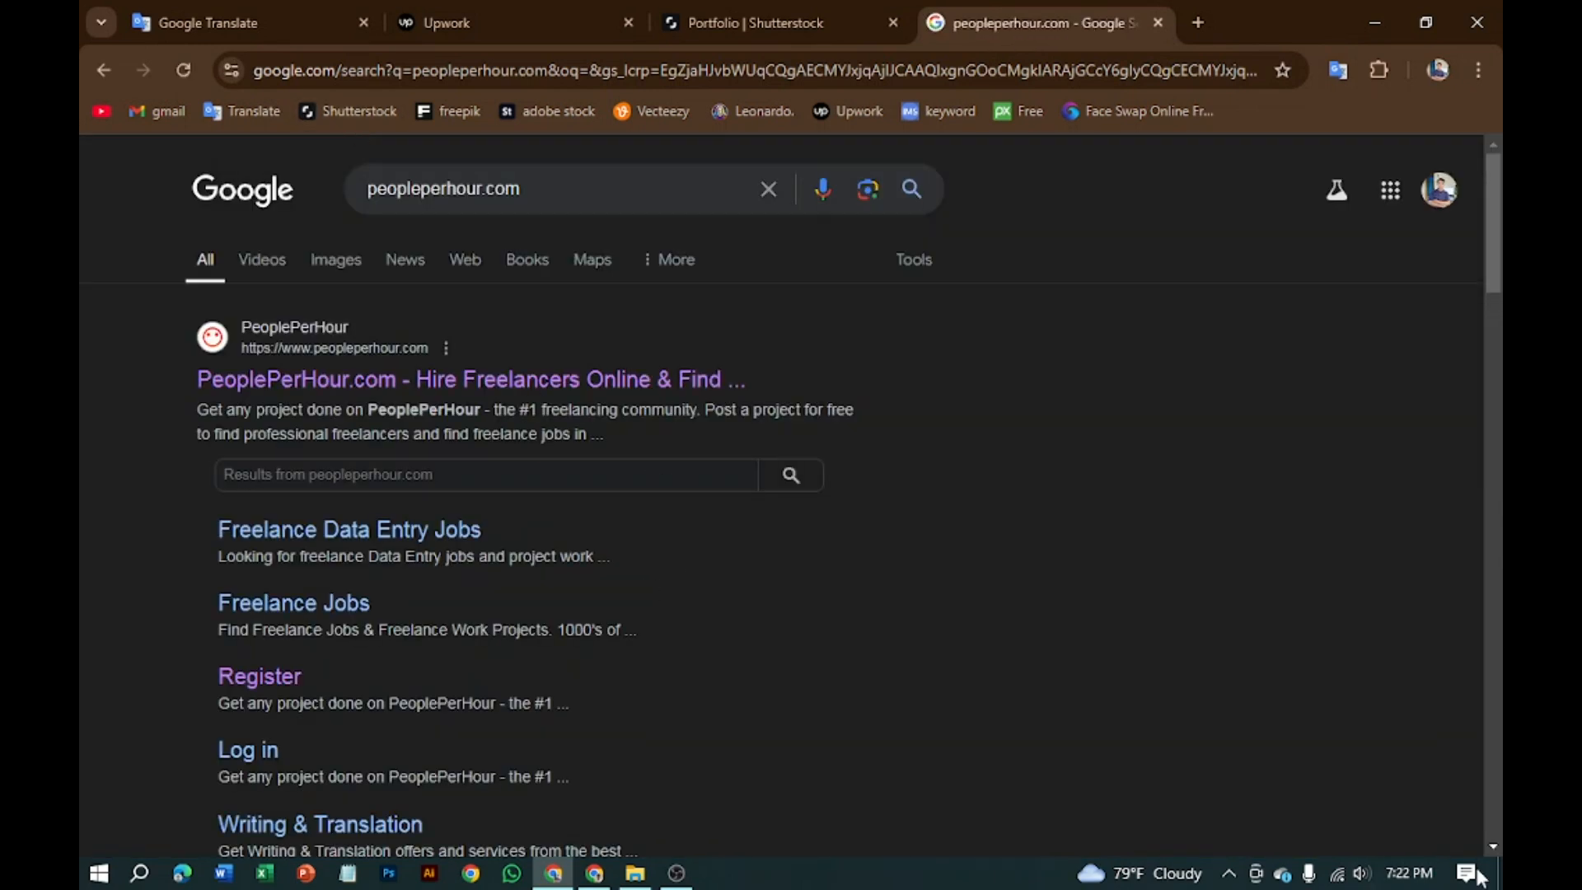
Step: Open the PeoplePerHour site from the results and go to its SIGN UP page
left_click(367, 388)
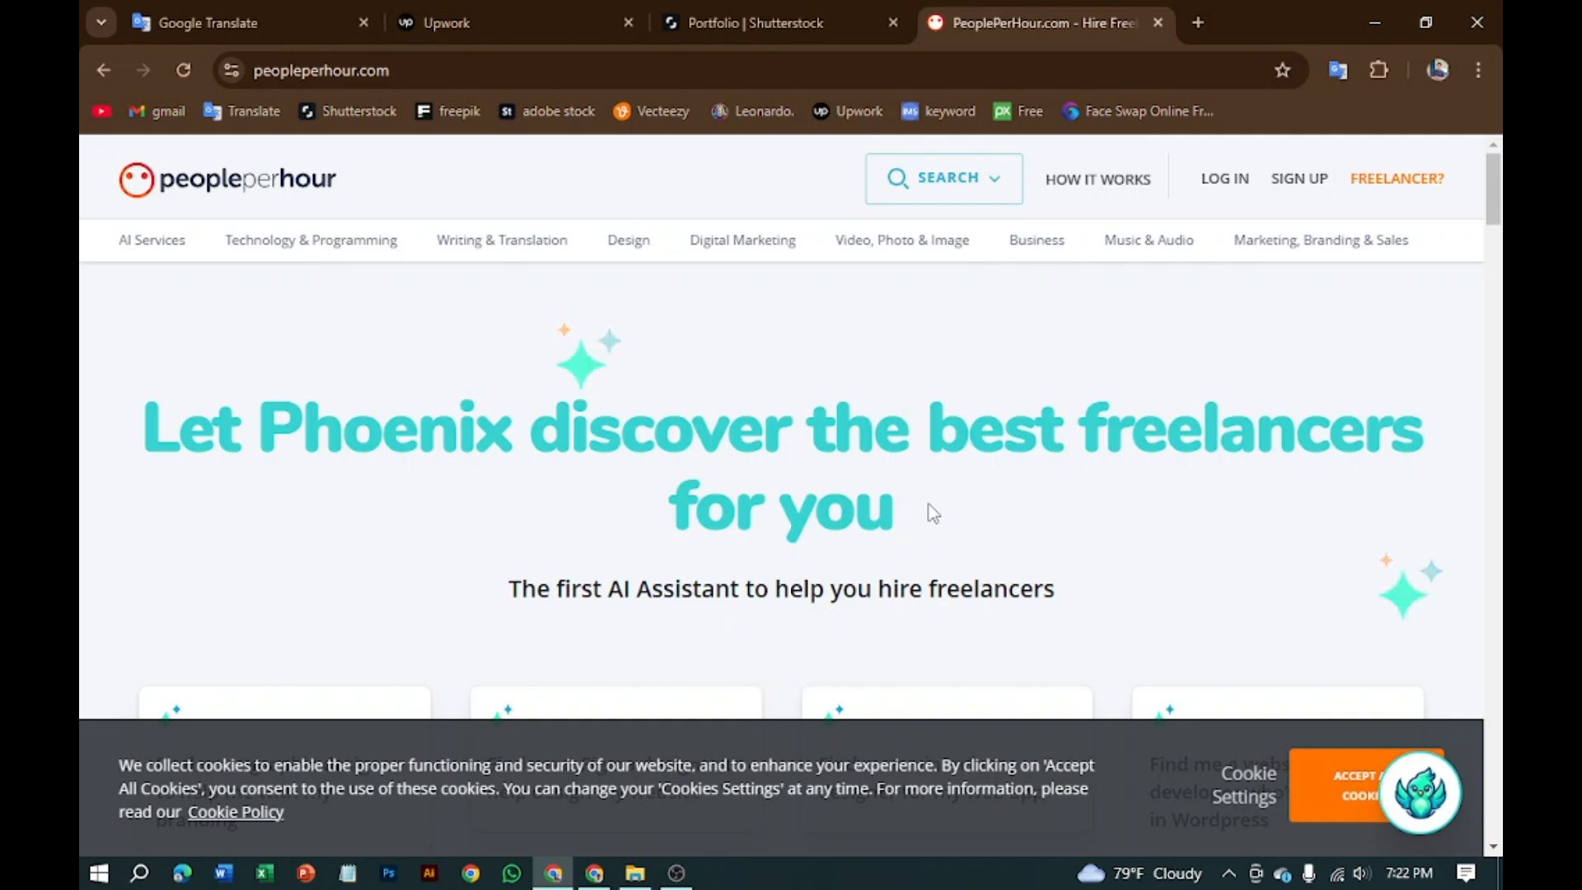
mouse_move(1408, 270)
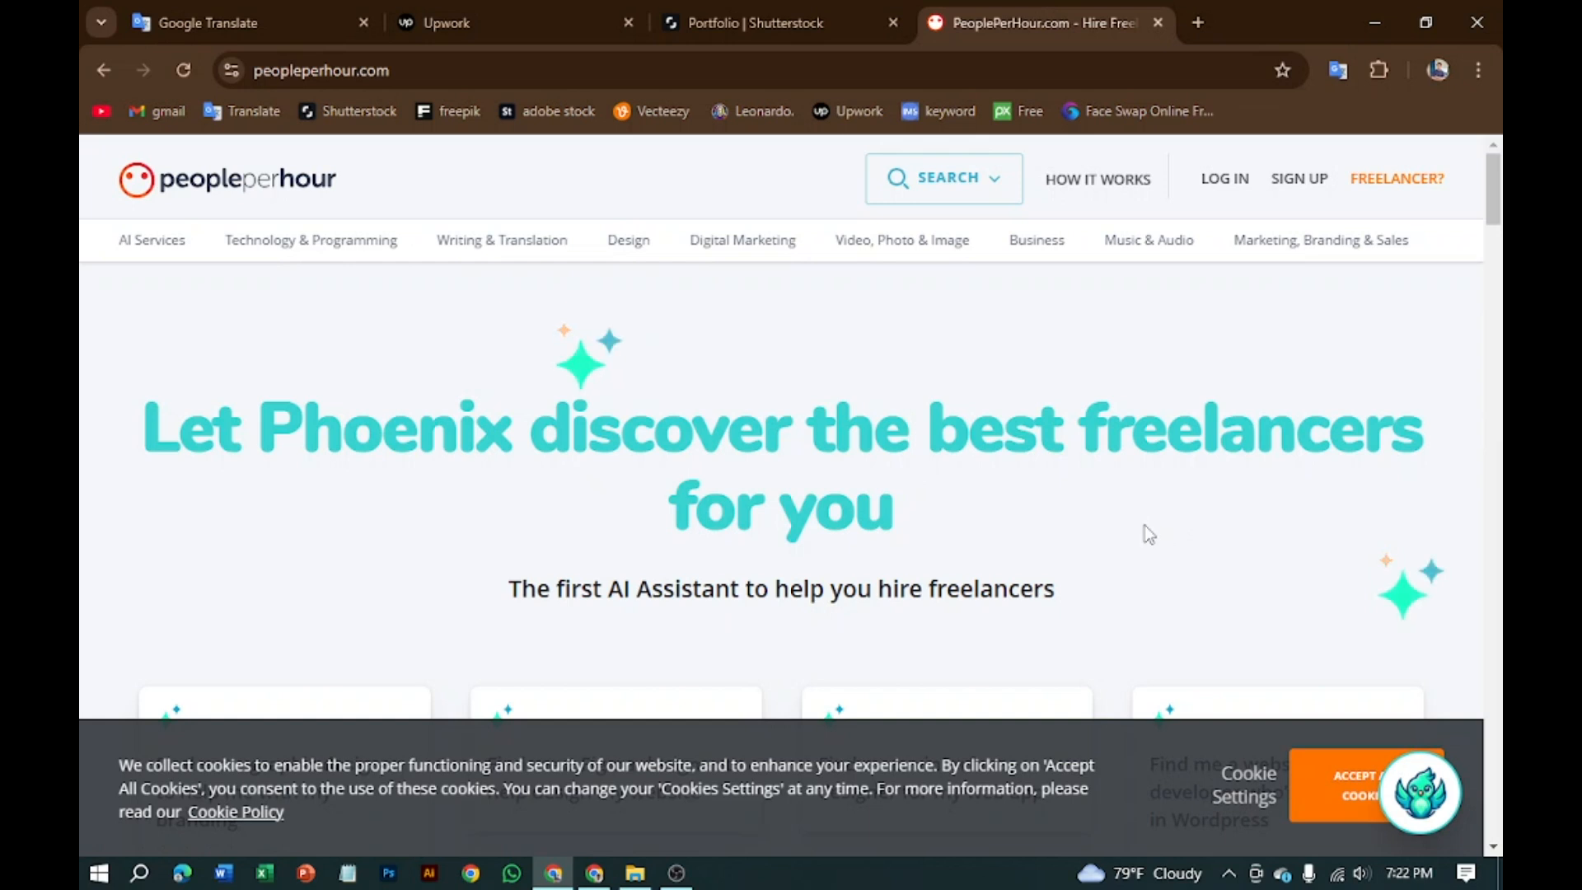
left_click(1285, 194)
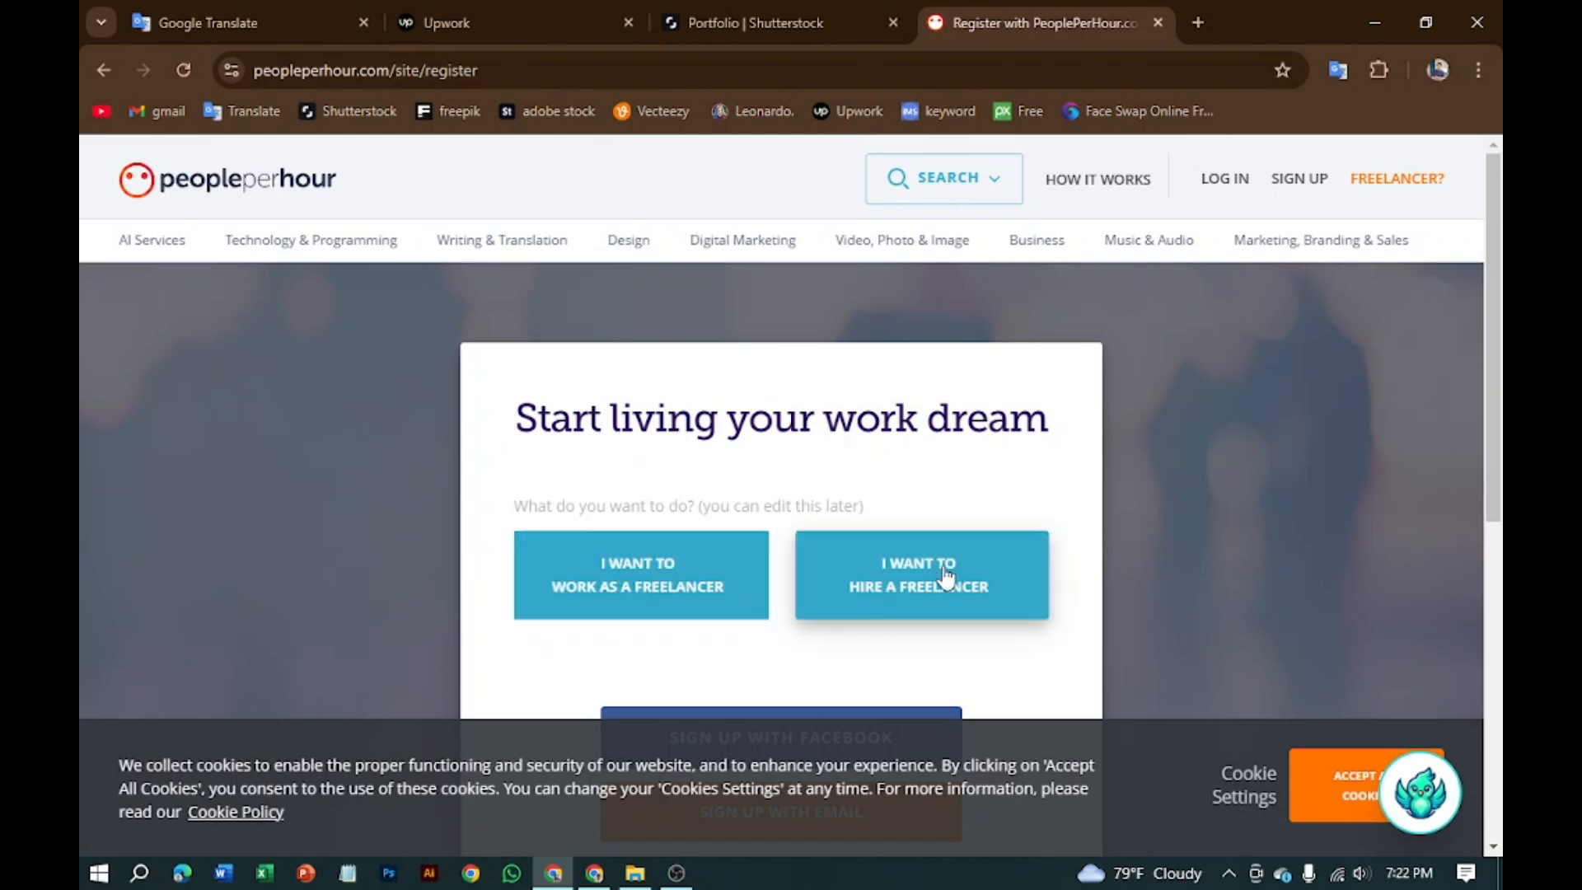
Step: Scroll the register page and choose 'Sign up with email'
scroll(945, 577, "down", 3)
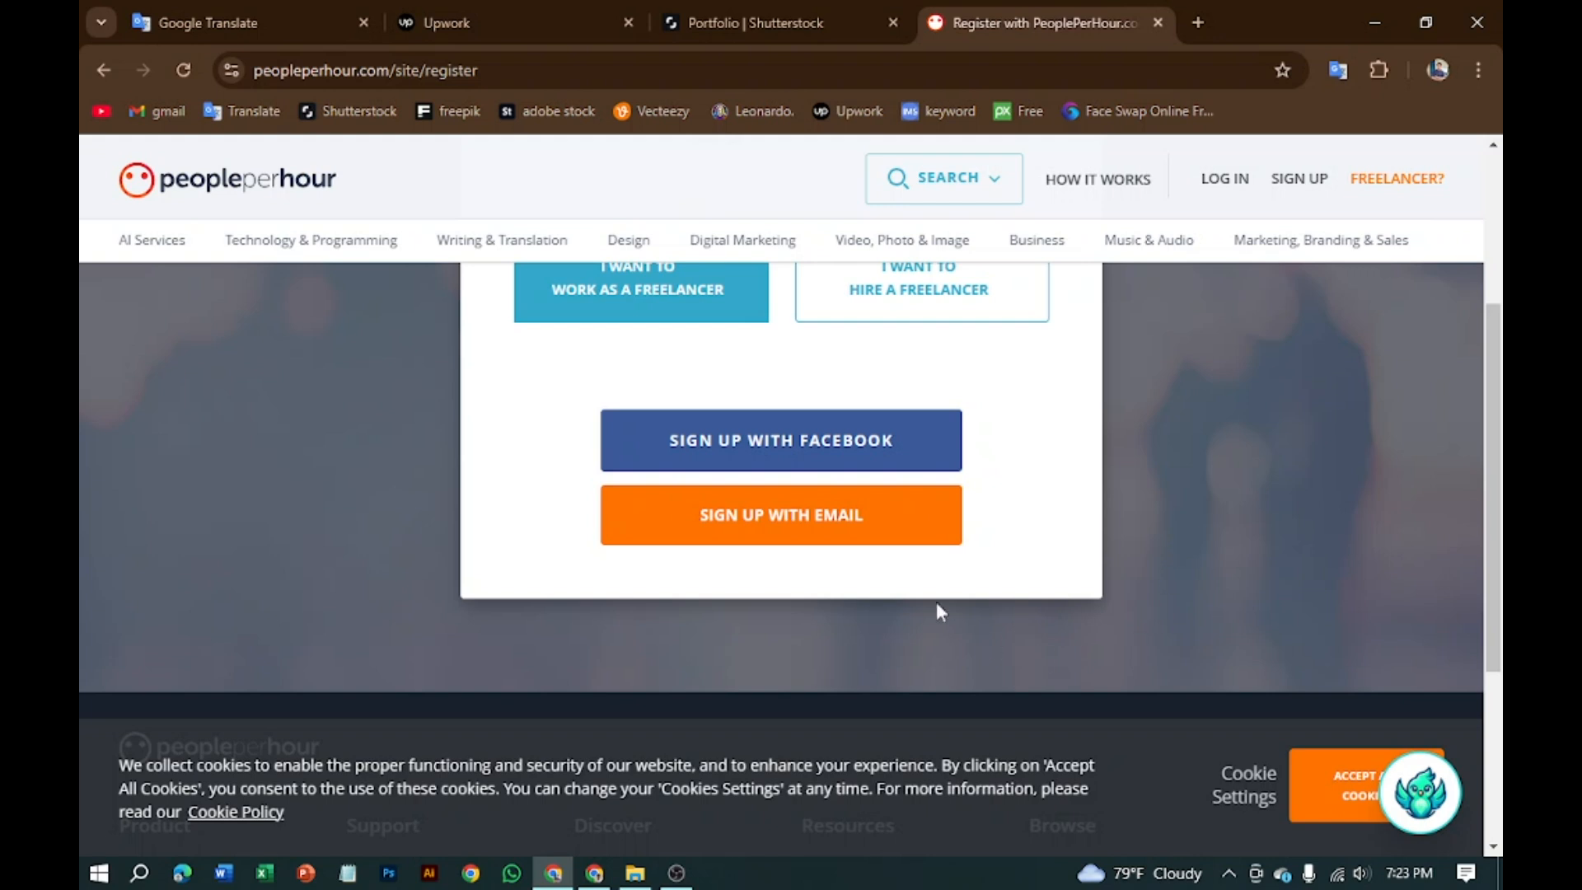
left_click(848, 518)
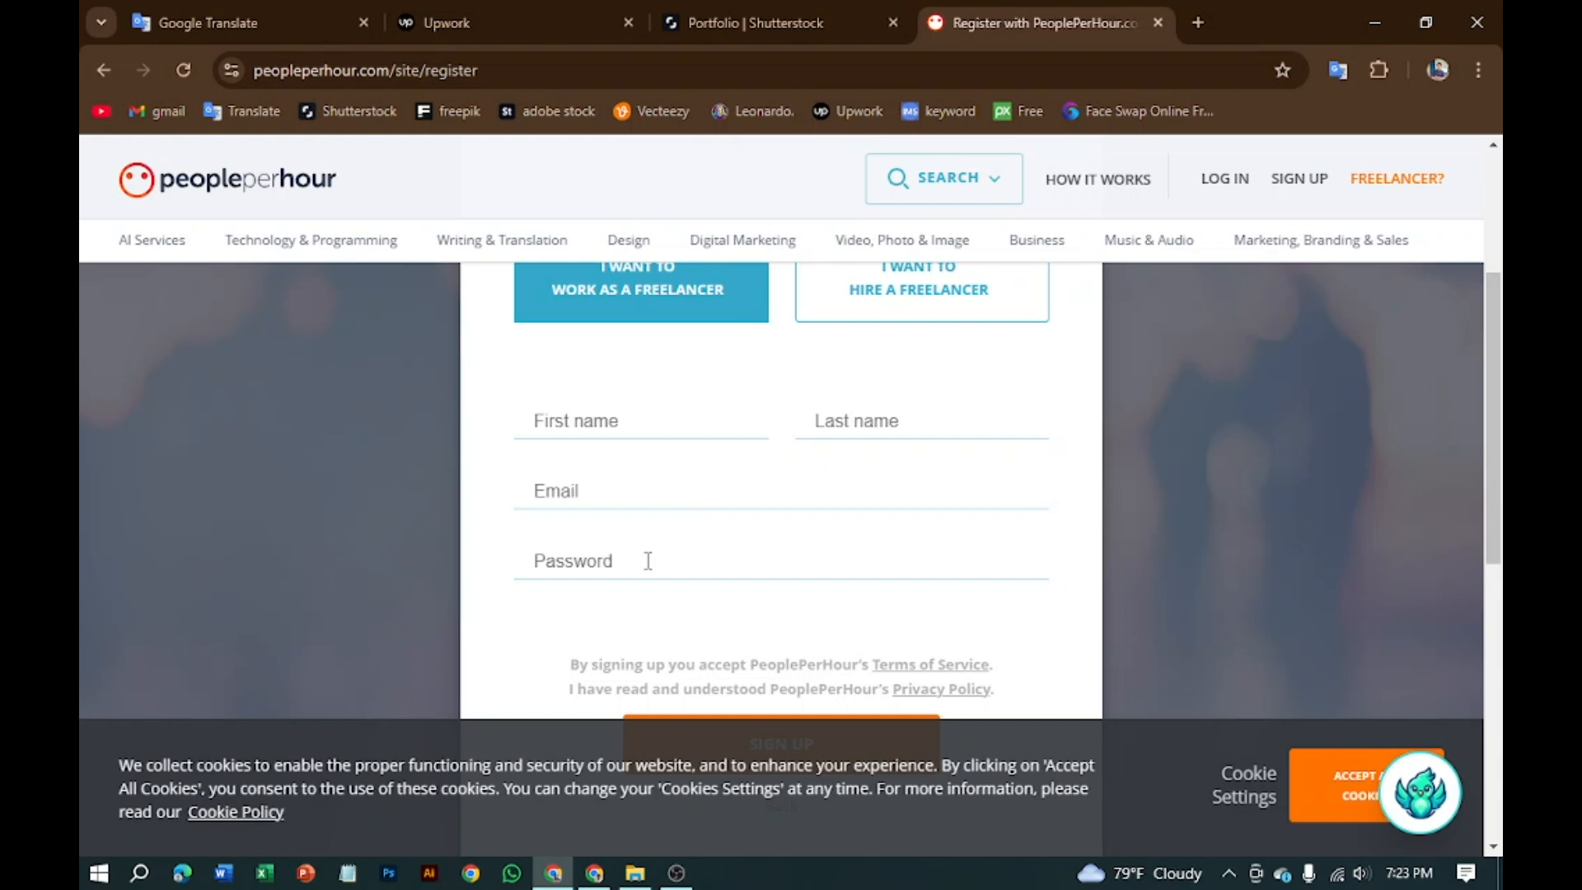
Step: Autofill first name, last name and e-mail from Chrome's saved details
left_click(613, 409)
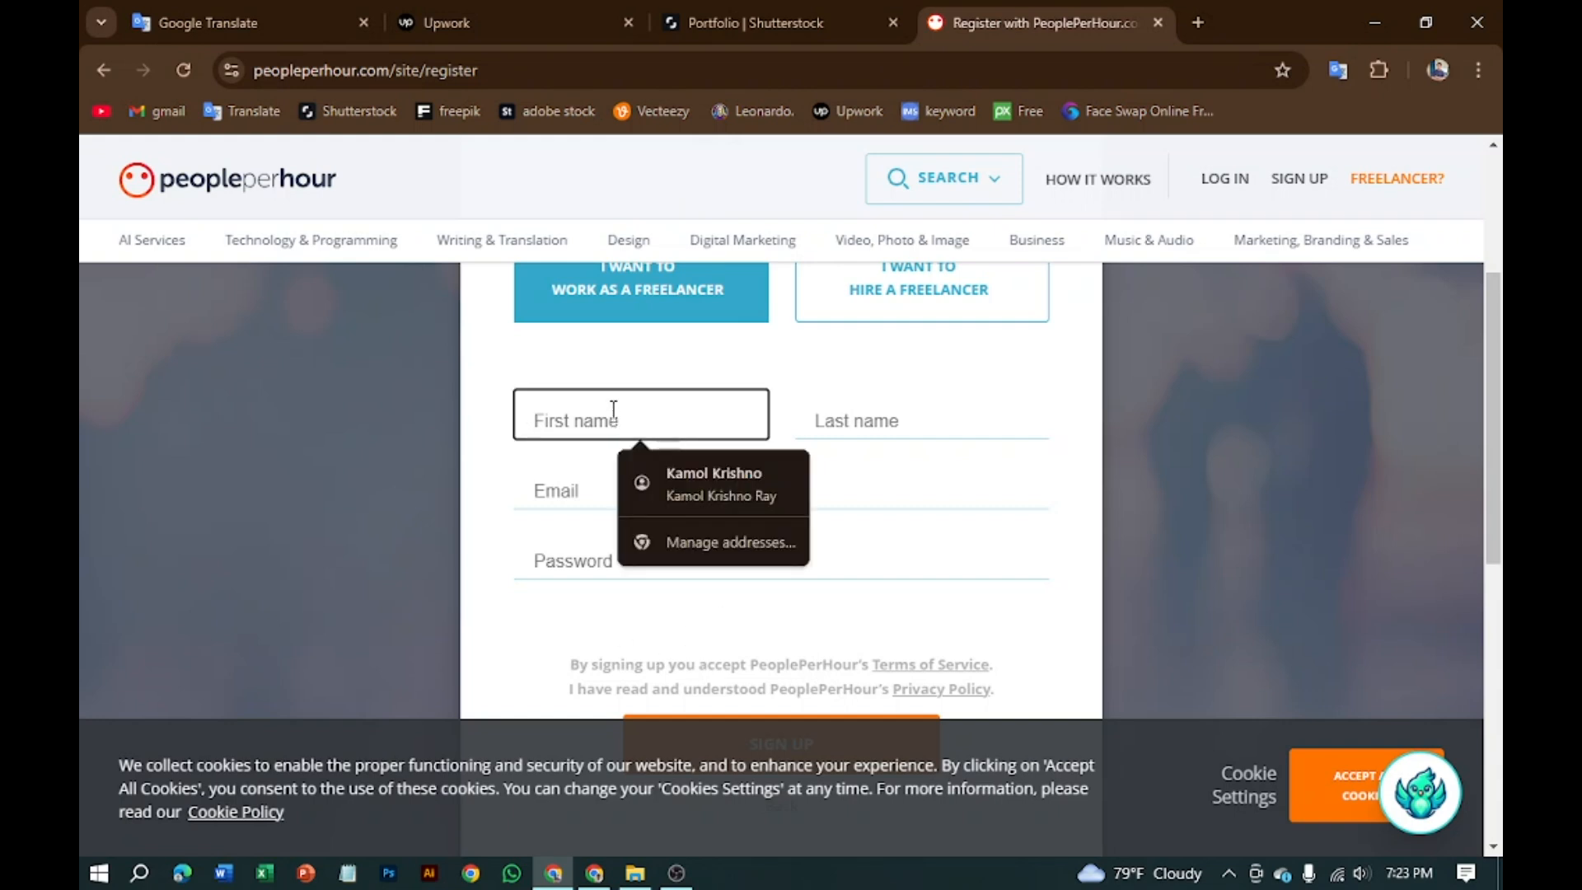
left_click(719, 493)
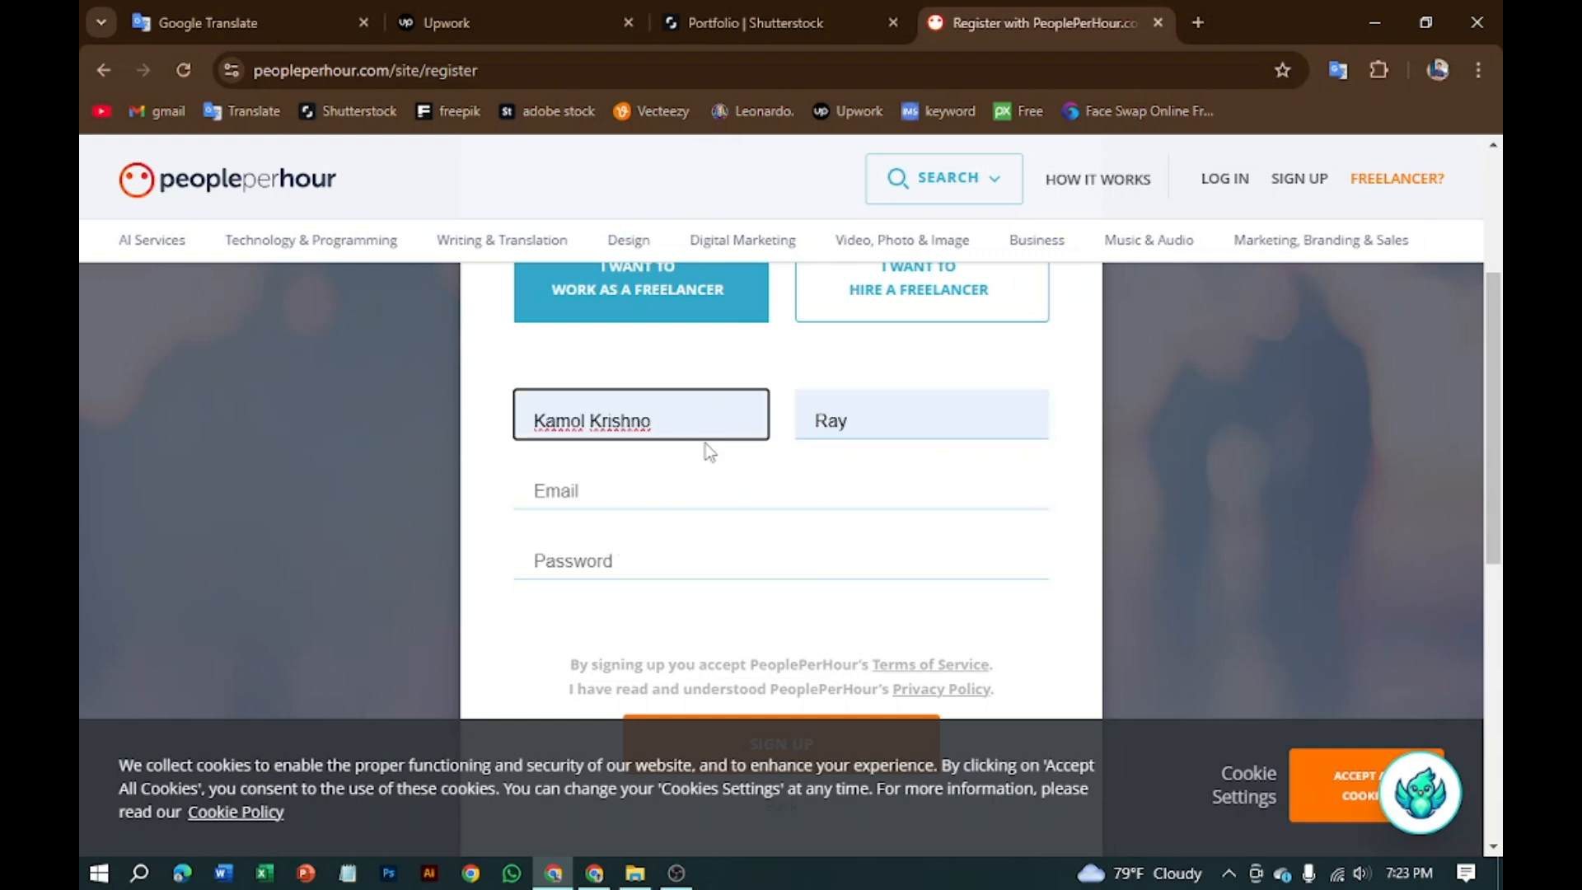
left_click(609, 492)
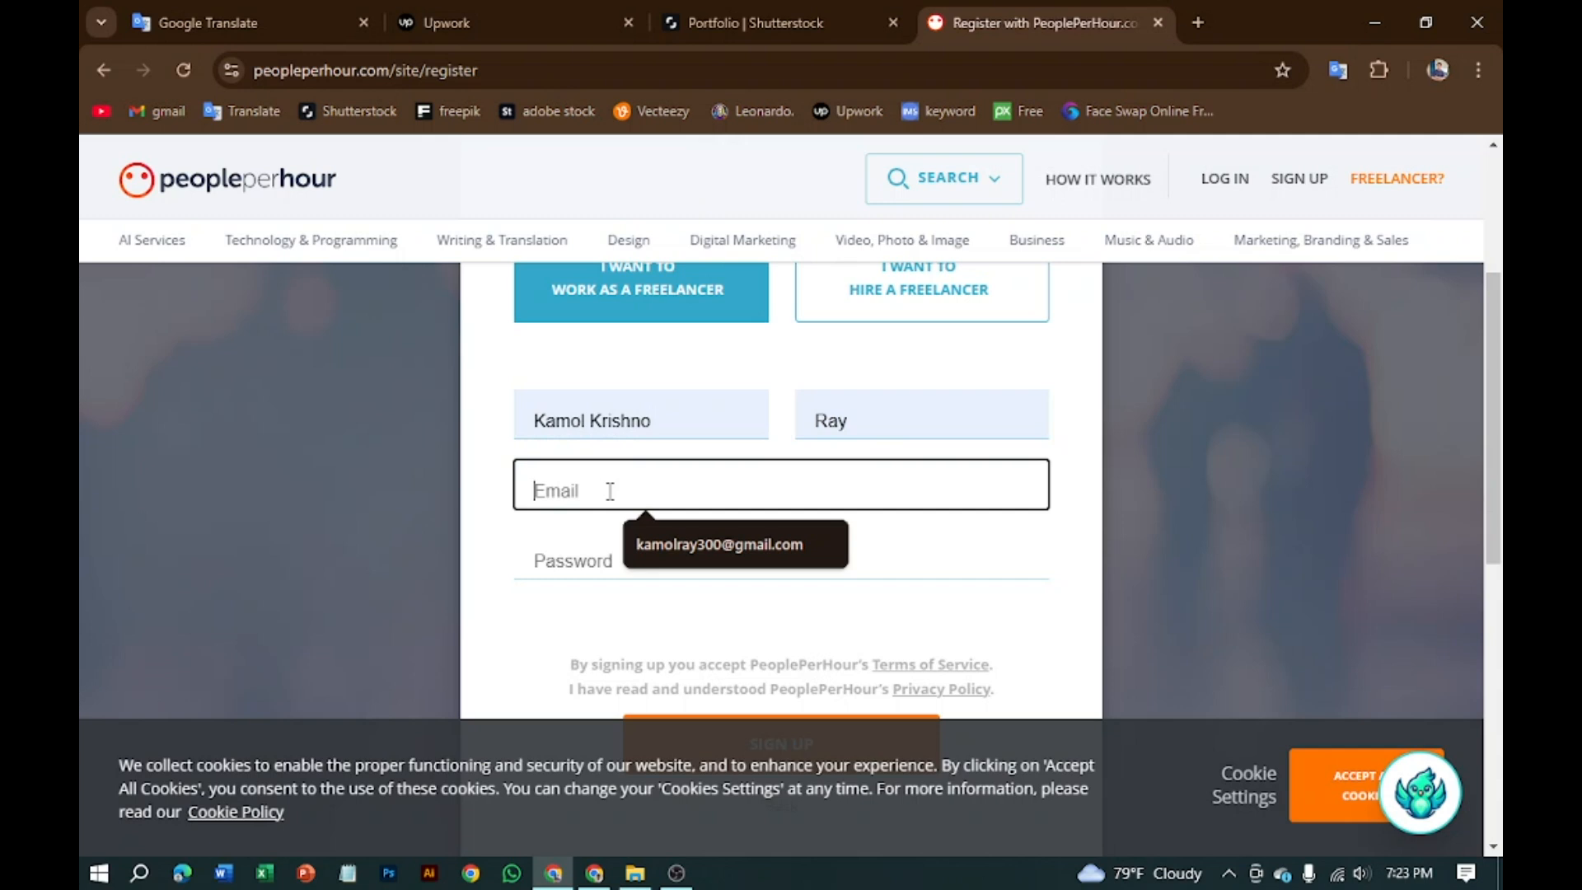
left_click(725, 542)
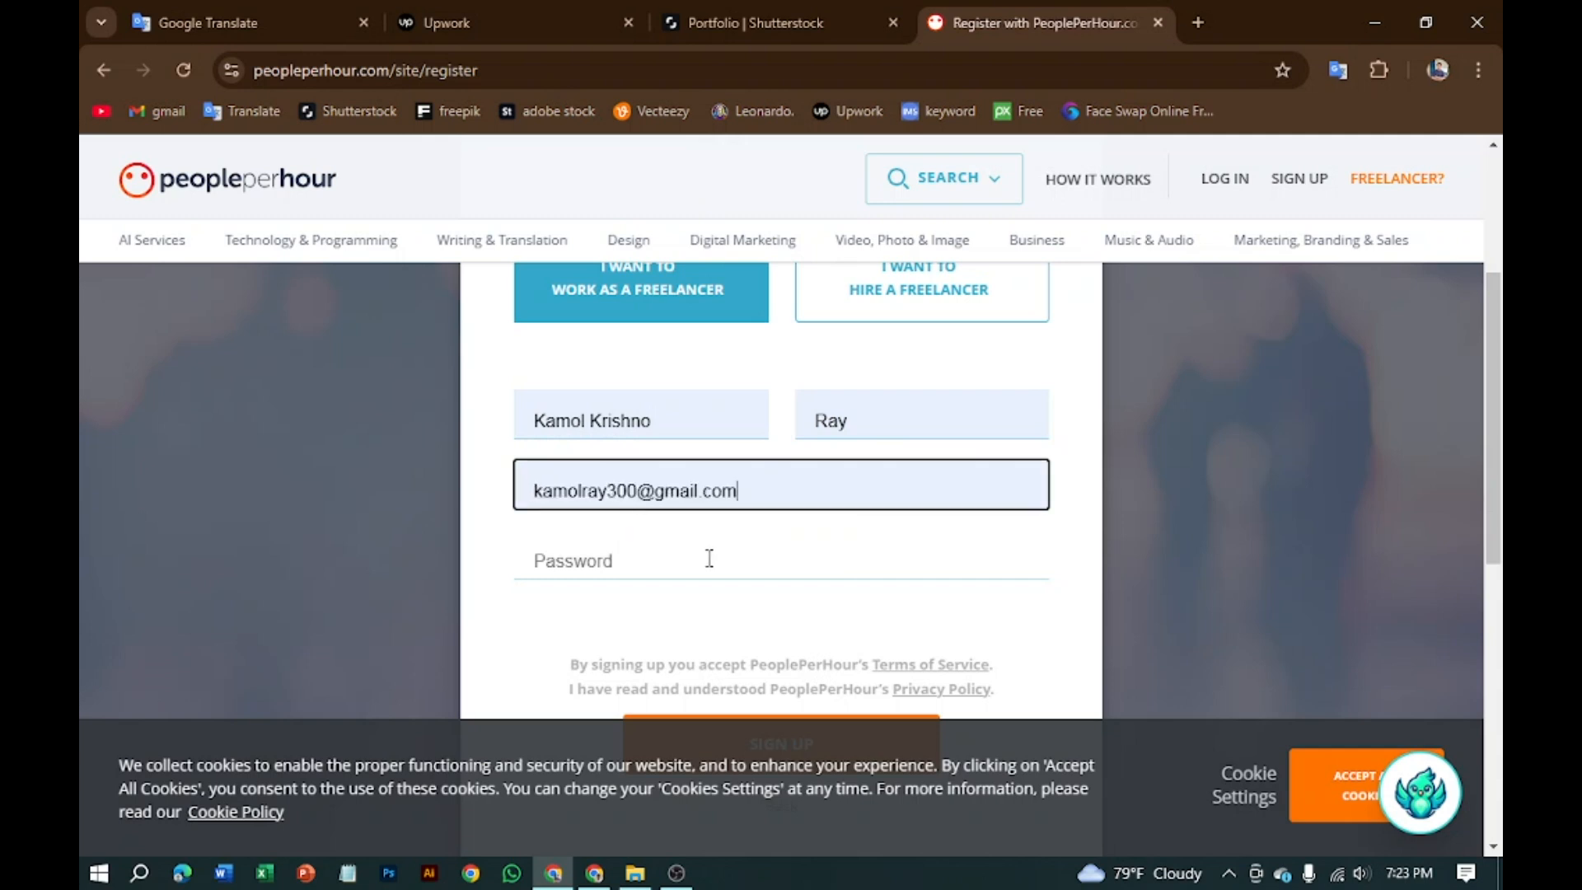
left_click(605, 560)
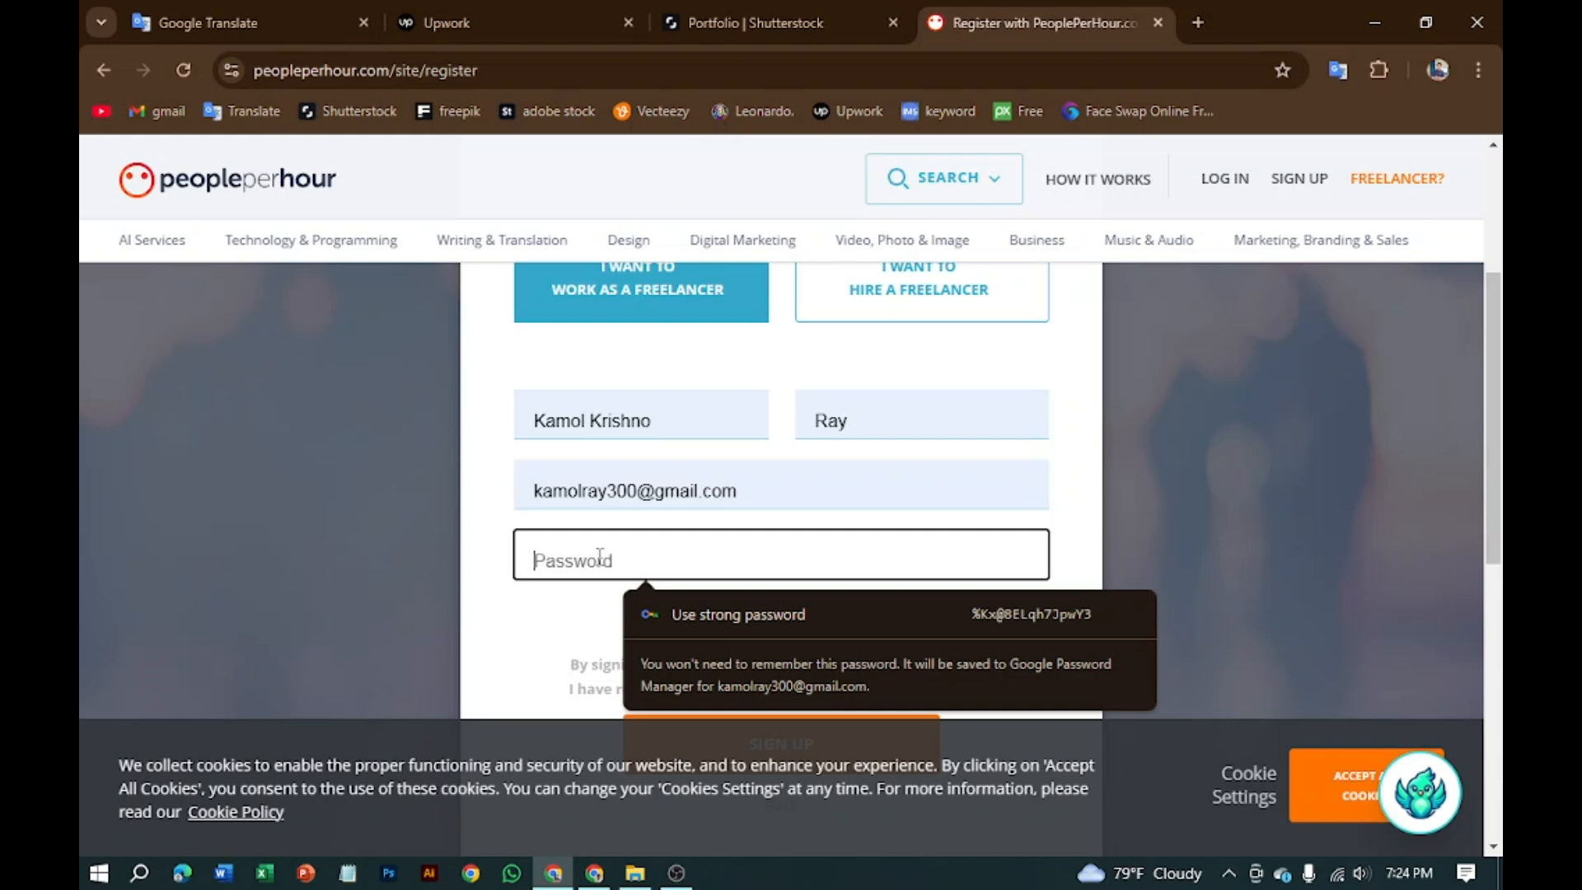
scroll(600, 558, "up", 3)
scroll(599, 561, "down", 3)
Step: Type your own account password instead of Chrome's suggested strong password
left_click(599, 562)
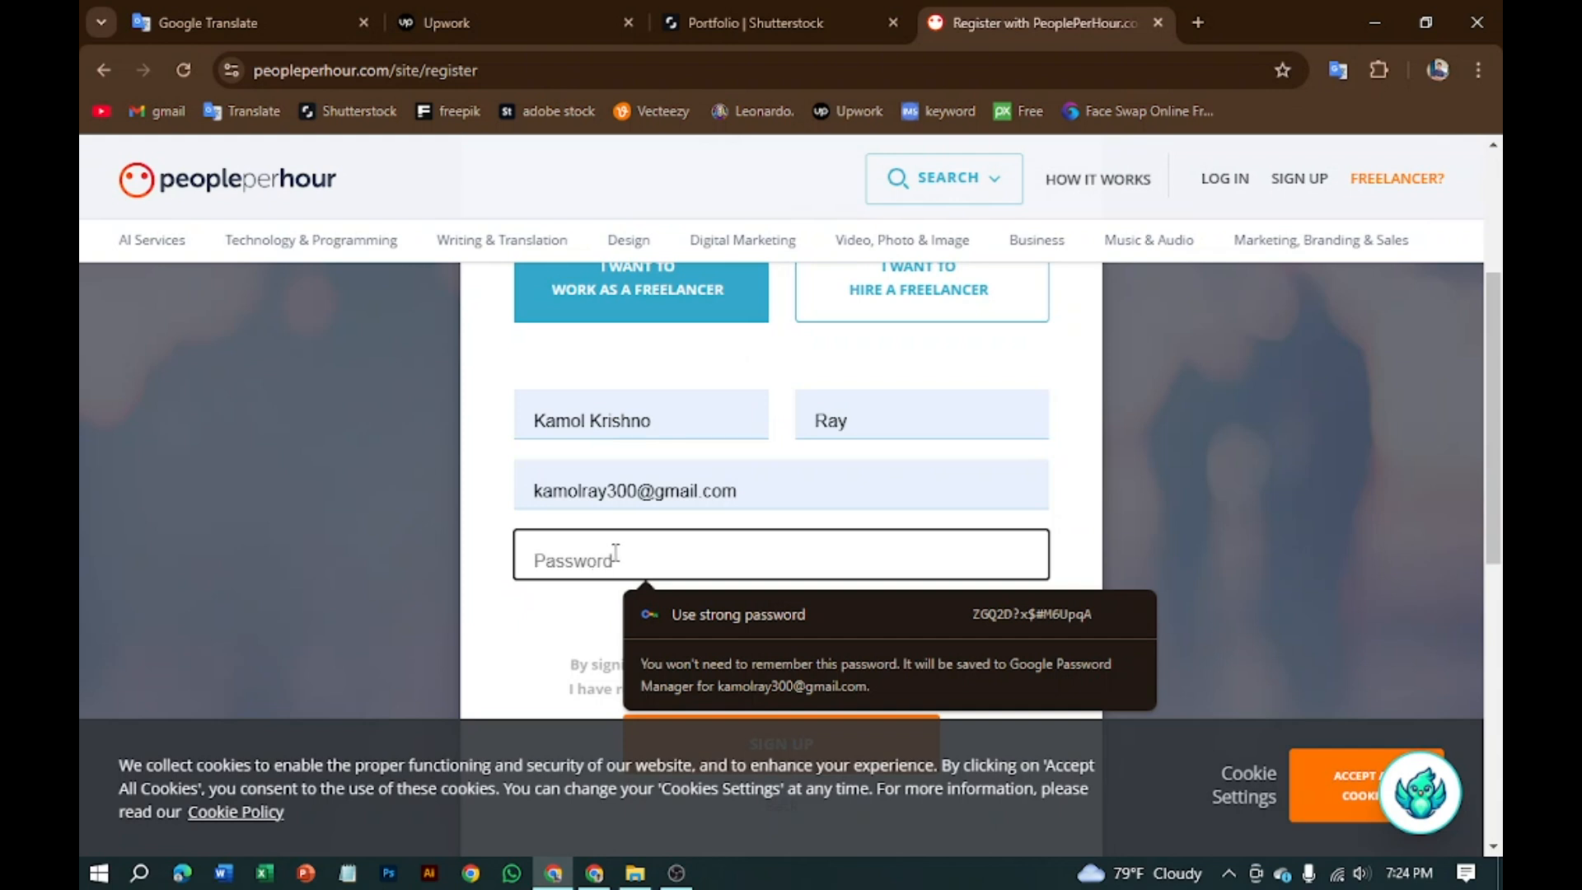
left_click(801, 615)
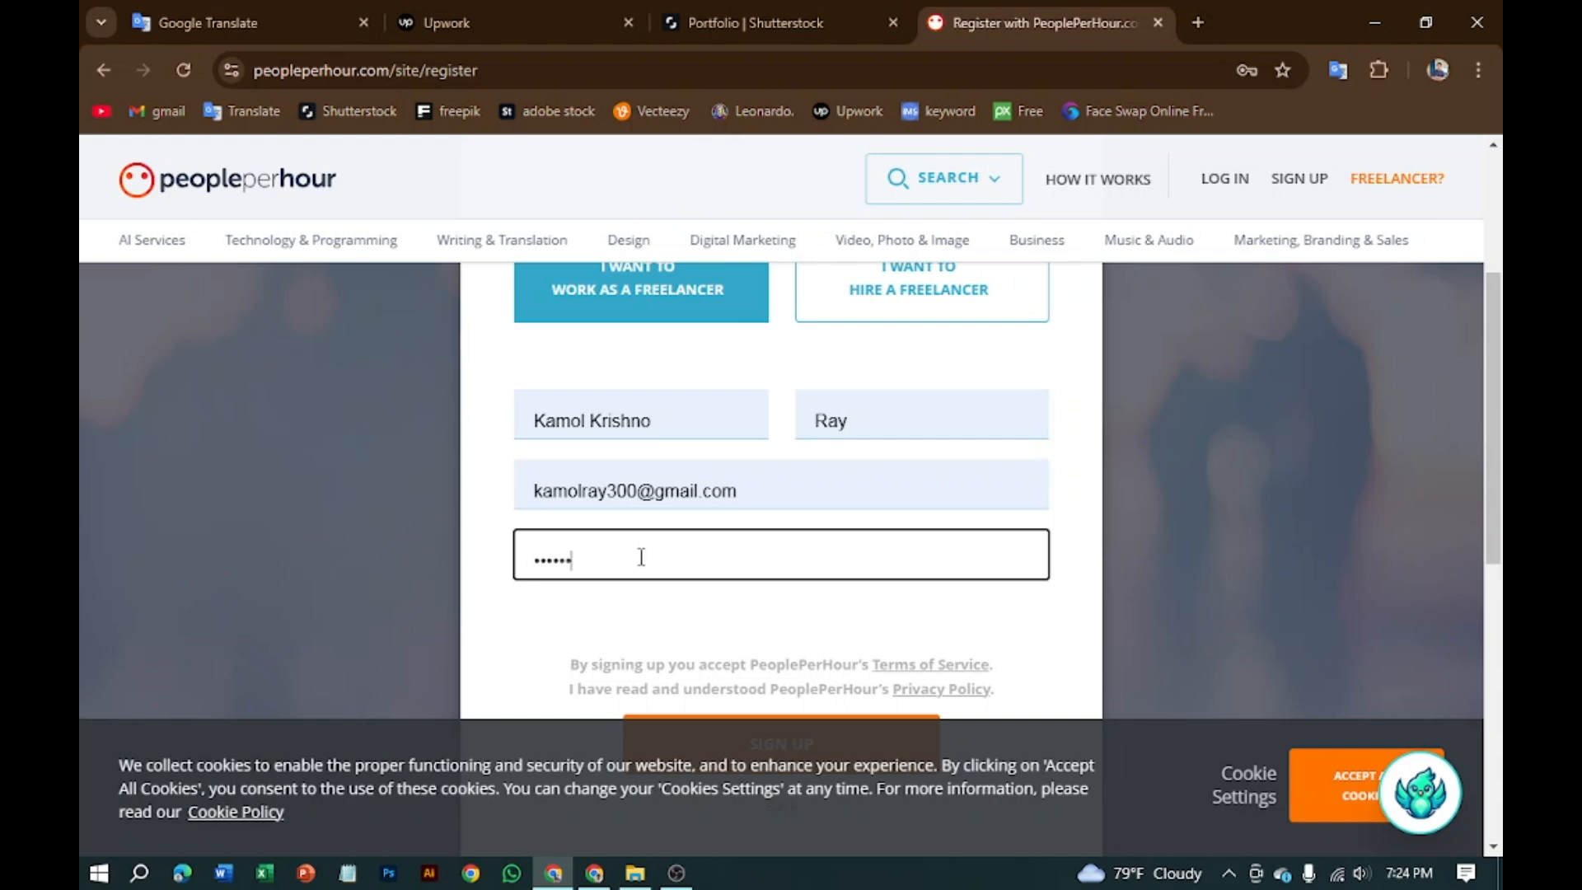
scroll(682, 516, "down", 3)
scroll(681, 523, "up", 3)
scroll(622, 566, "up", 3)
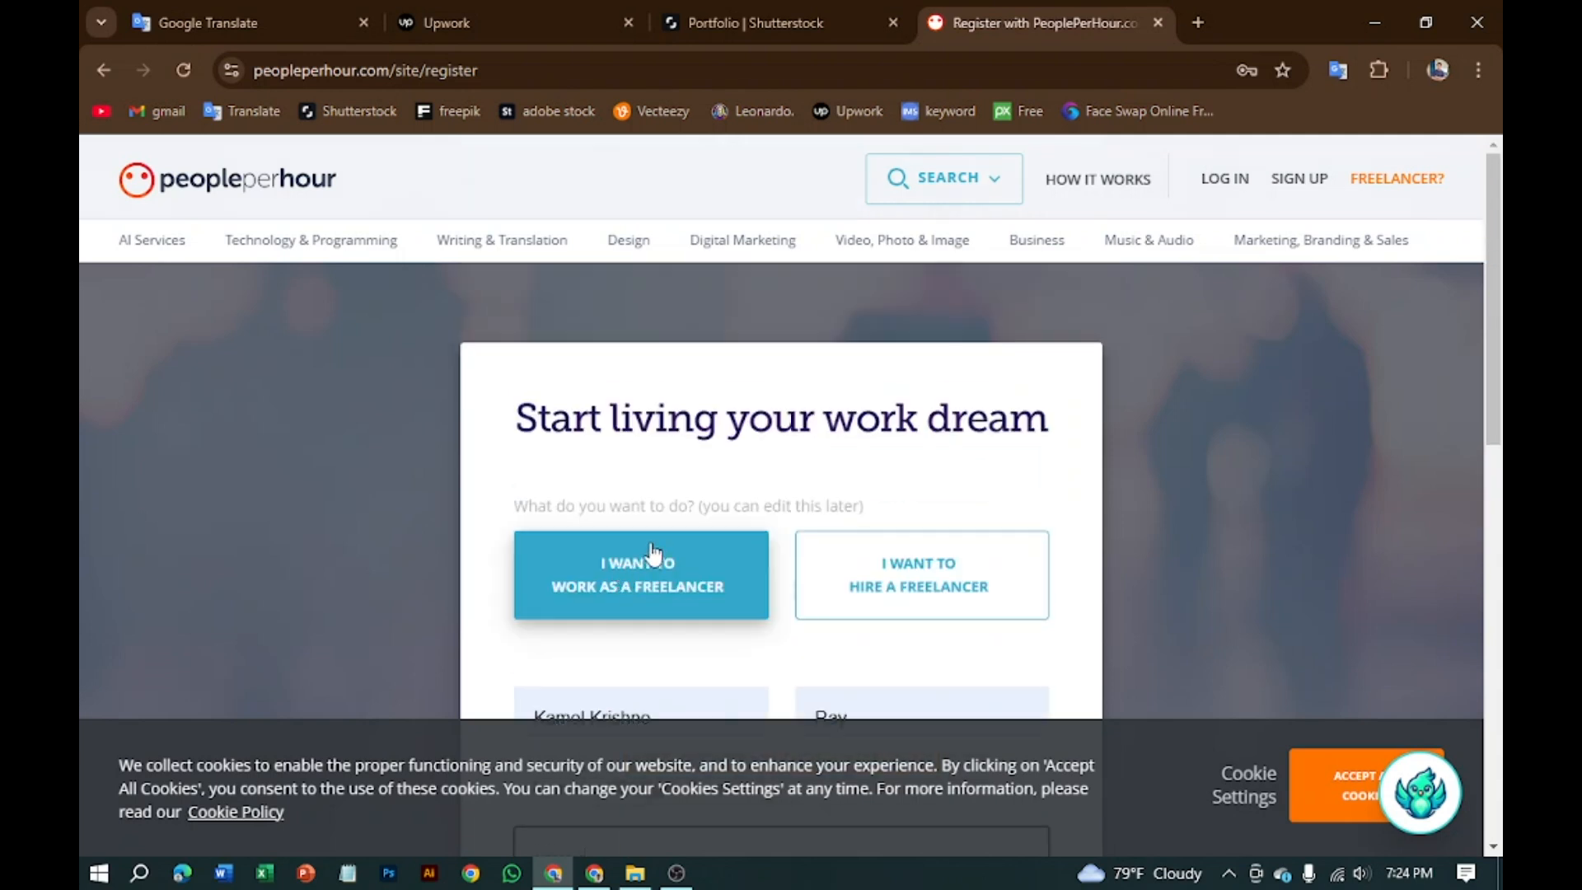
scroll(653, 558, "down", 3)
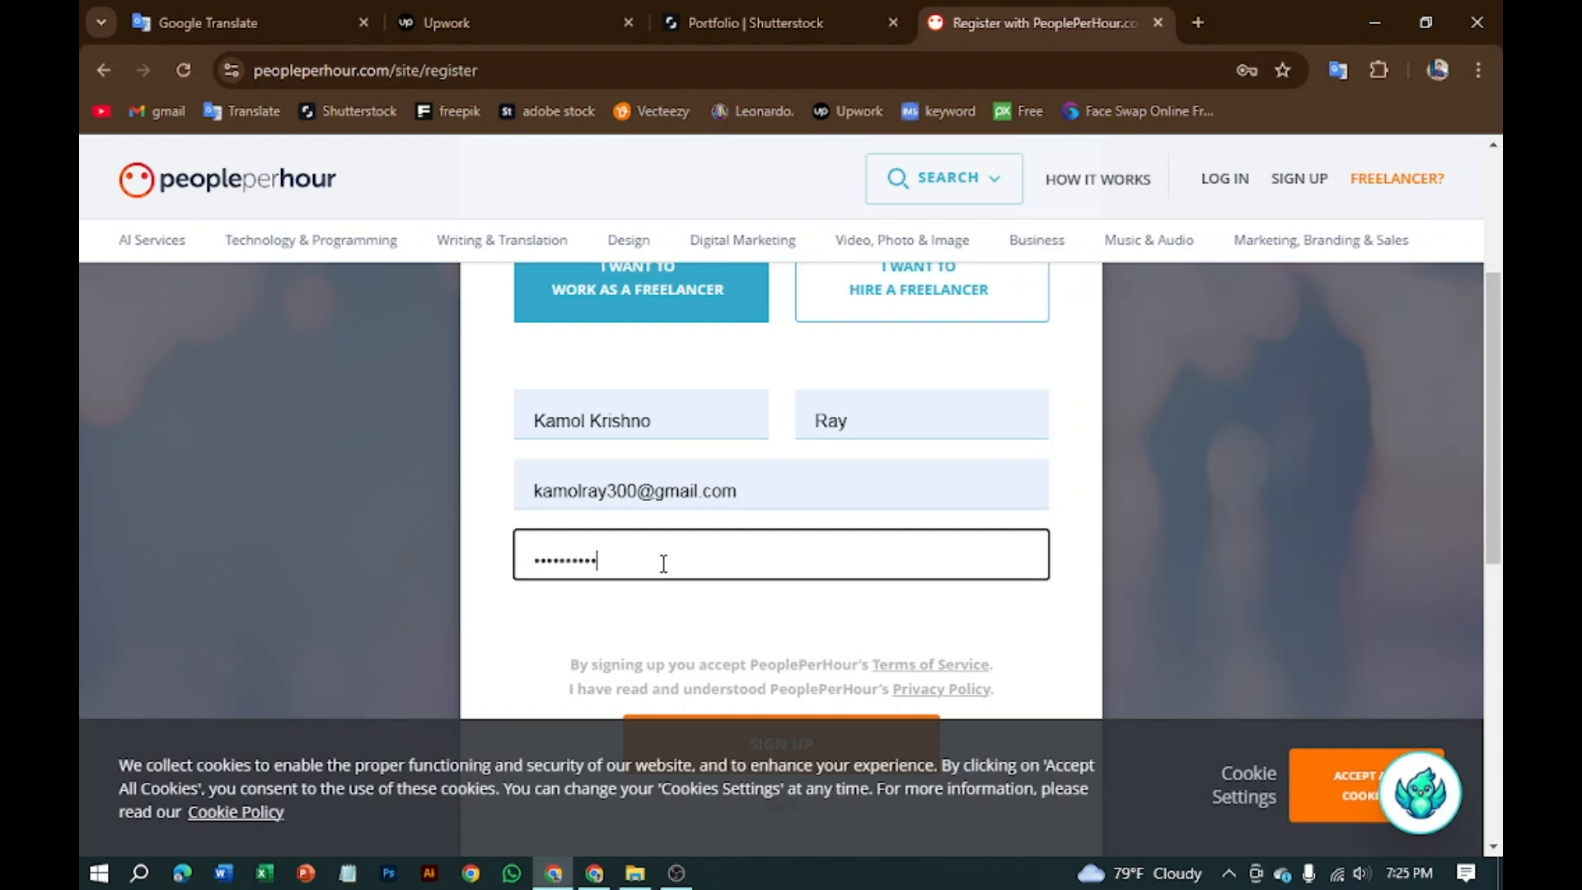
scroll(663, 564, "down", 3)
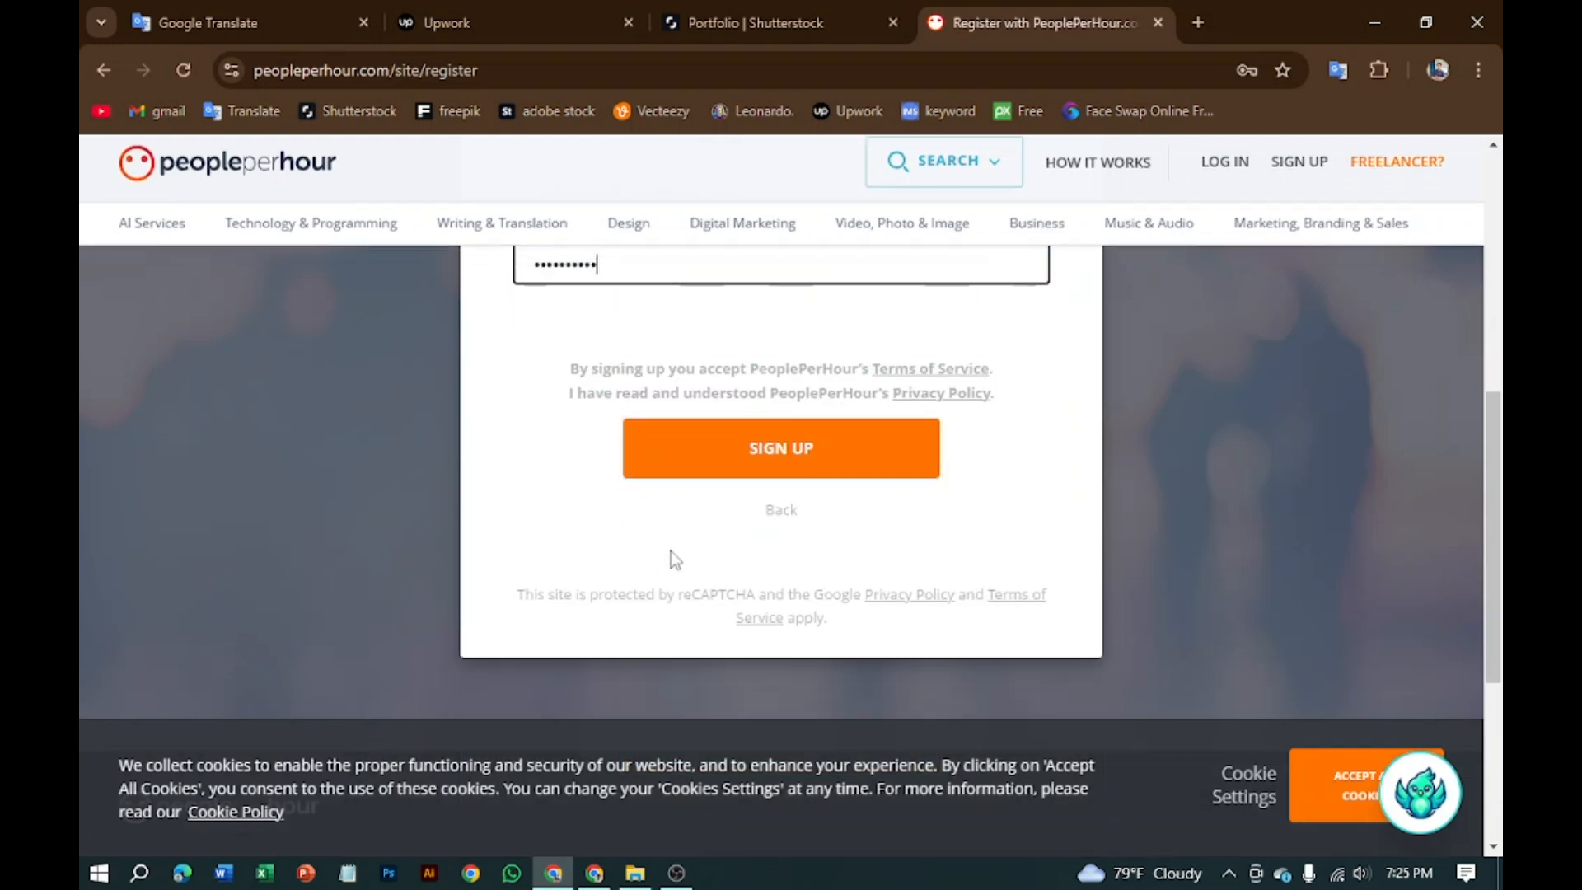
scroll(772, 624, "down", 3)
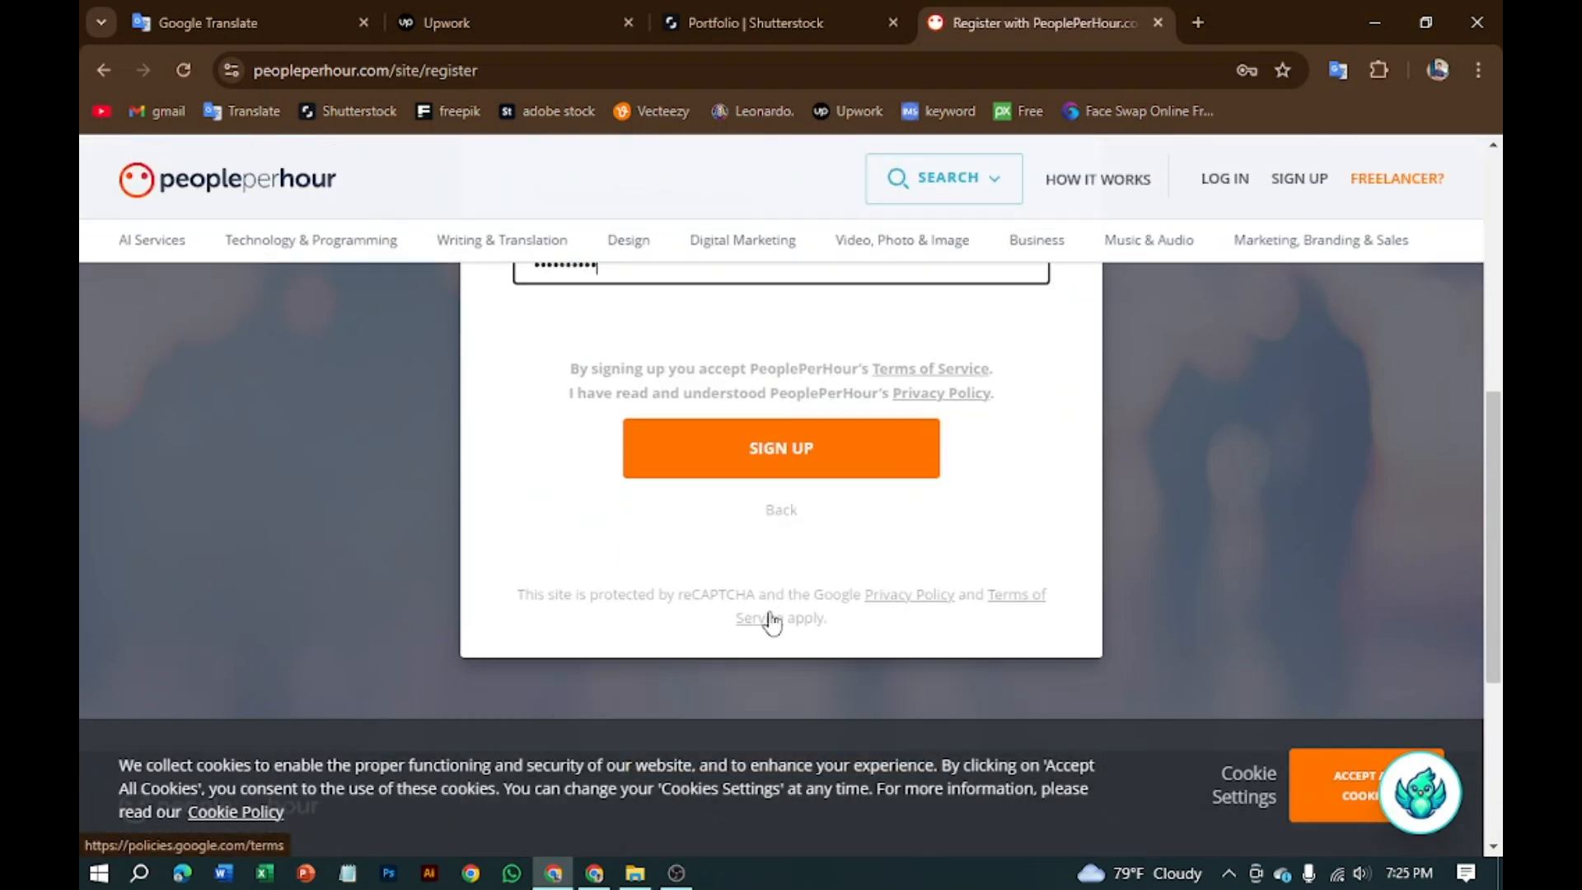
Step: Submit the freelancer sign-up form with the orange SIGN UP button
left_click(777, 463)
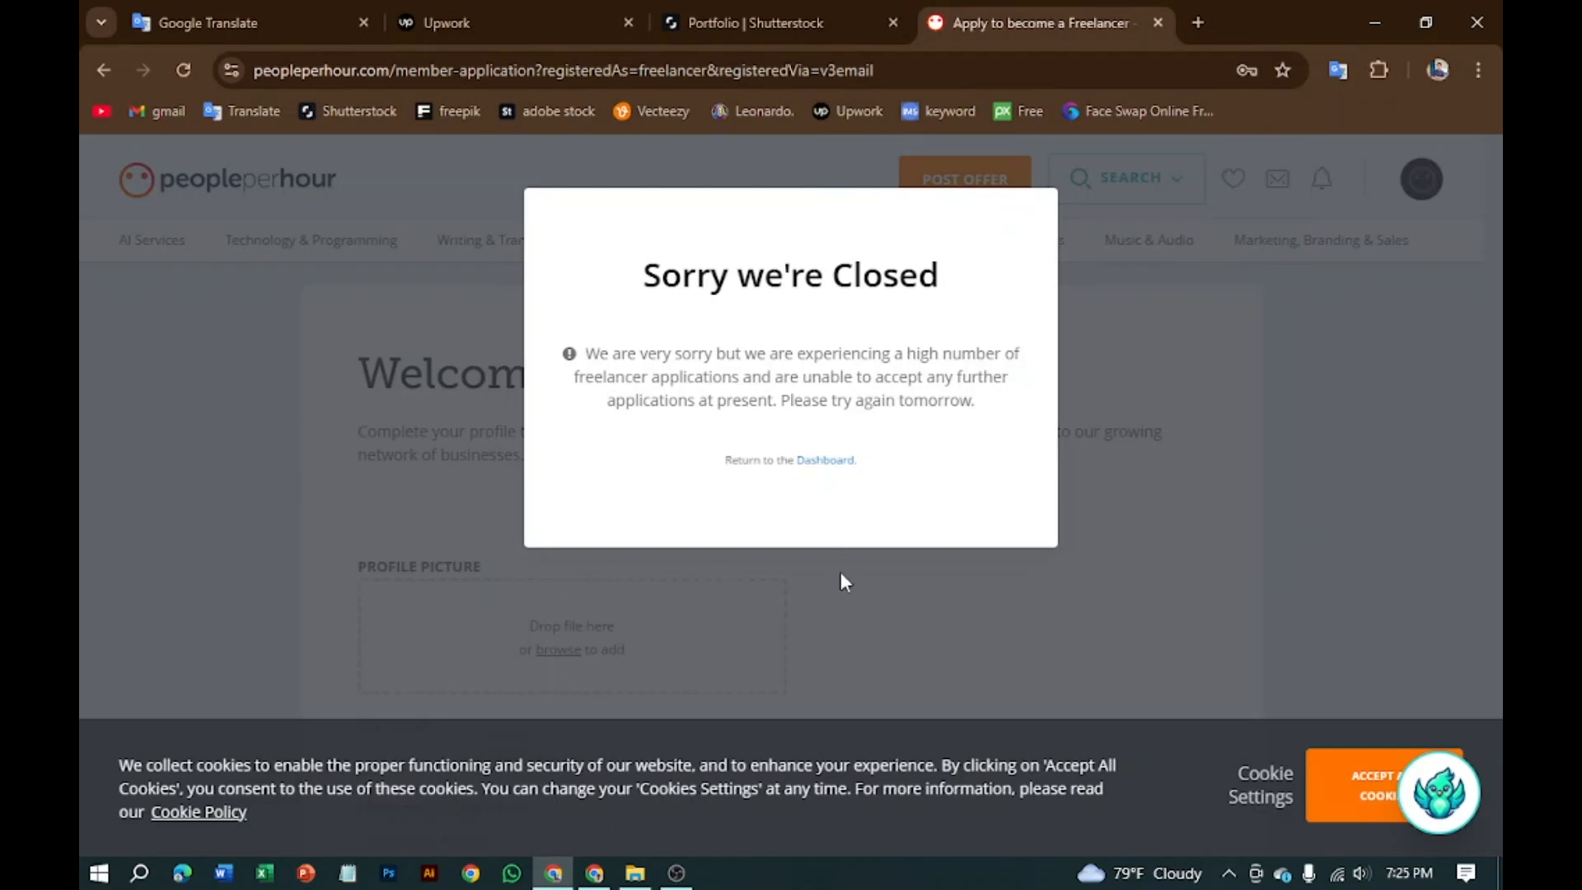
Step: In a new tab, open Gmail's Updates category and the 'Activate your account' e-mail
left_click(1197, 21)
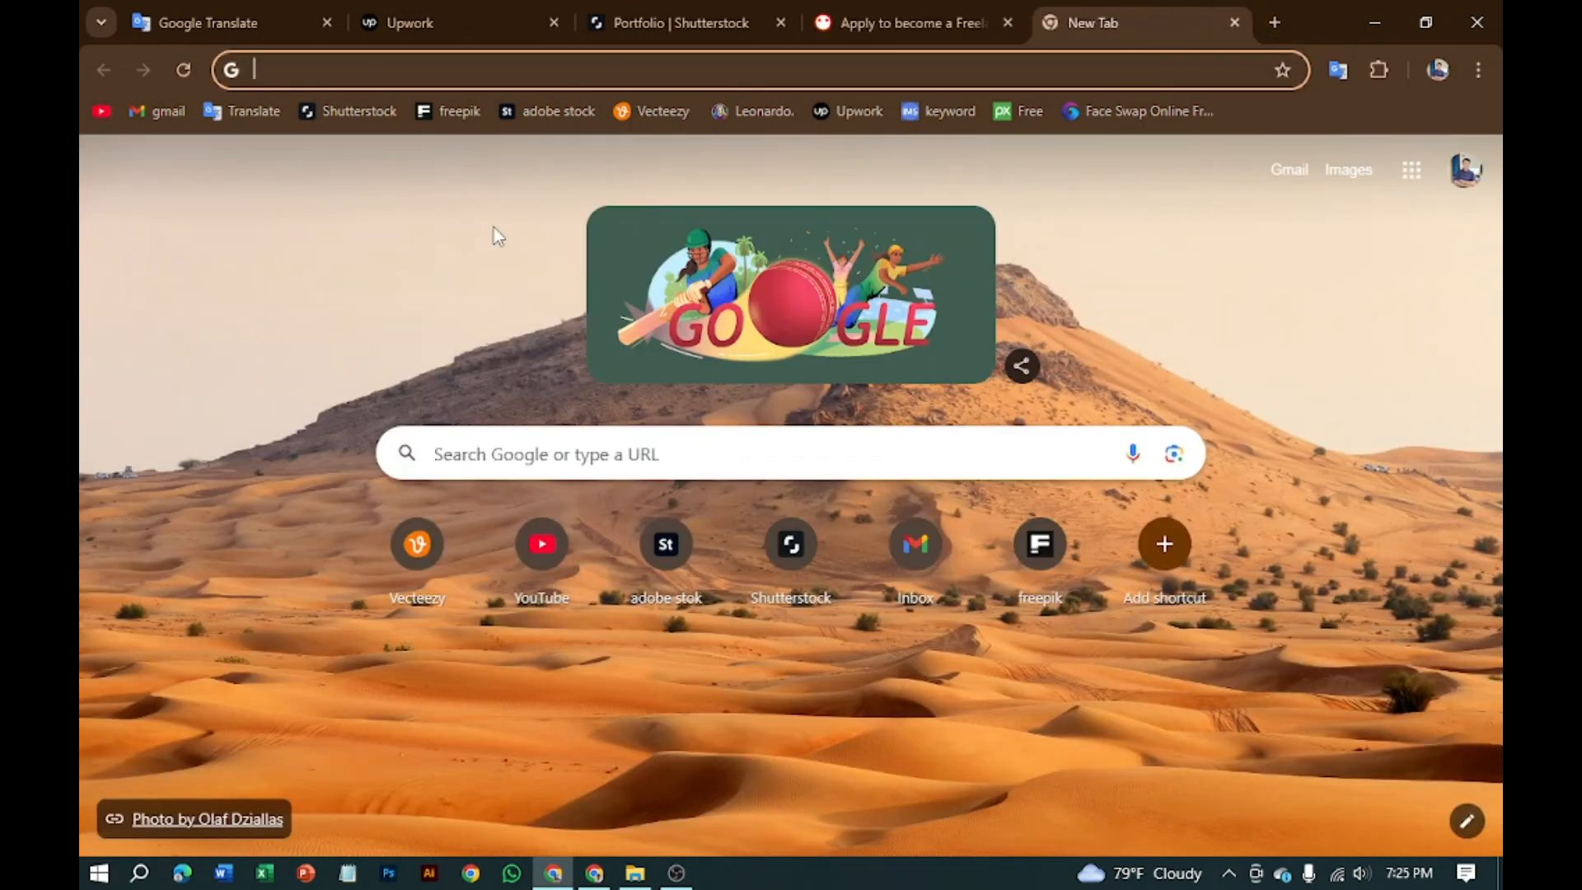
left_click(146, 112)
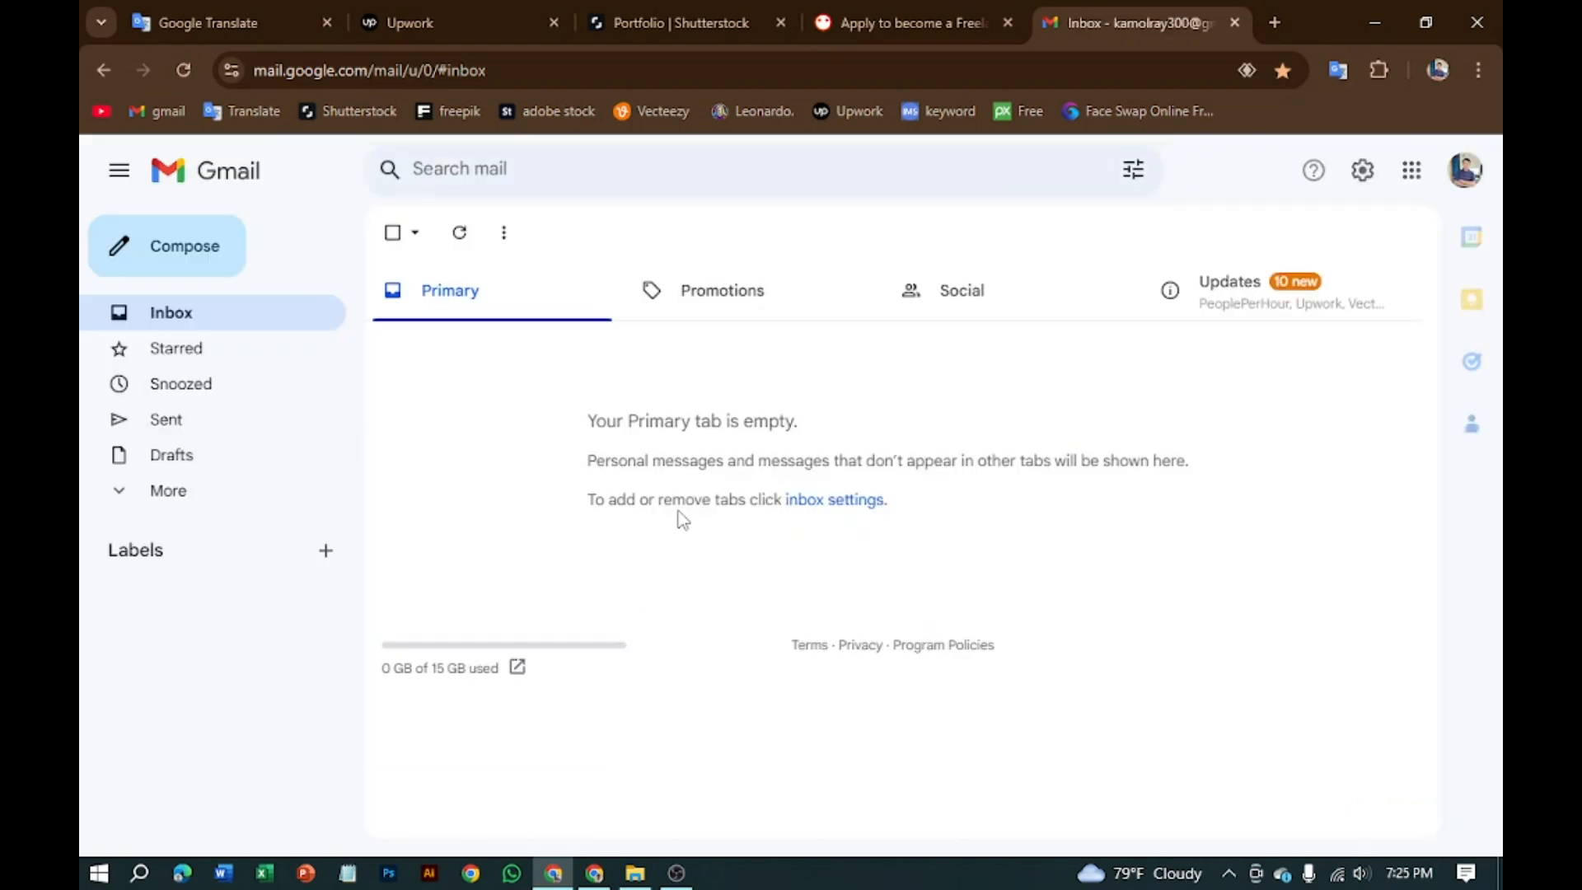
left_click(1190, 298)
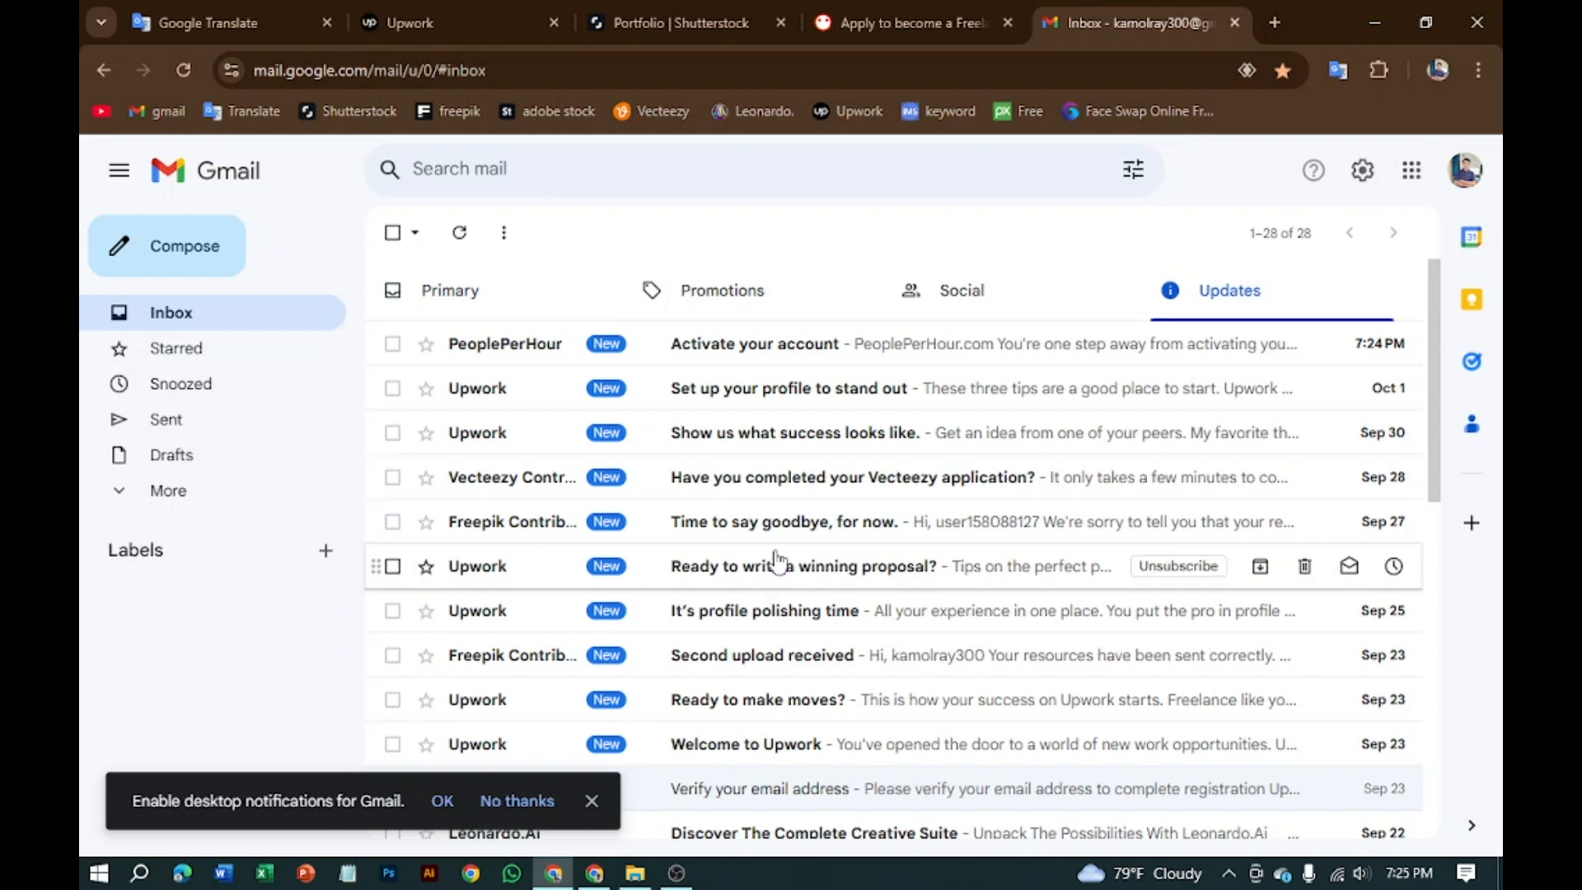
left_click(769, 353)
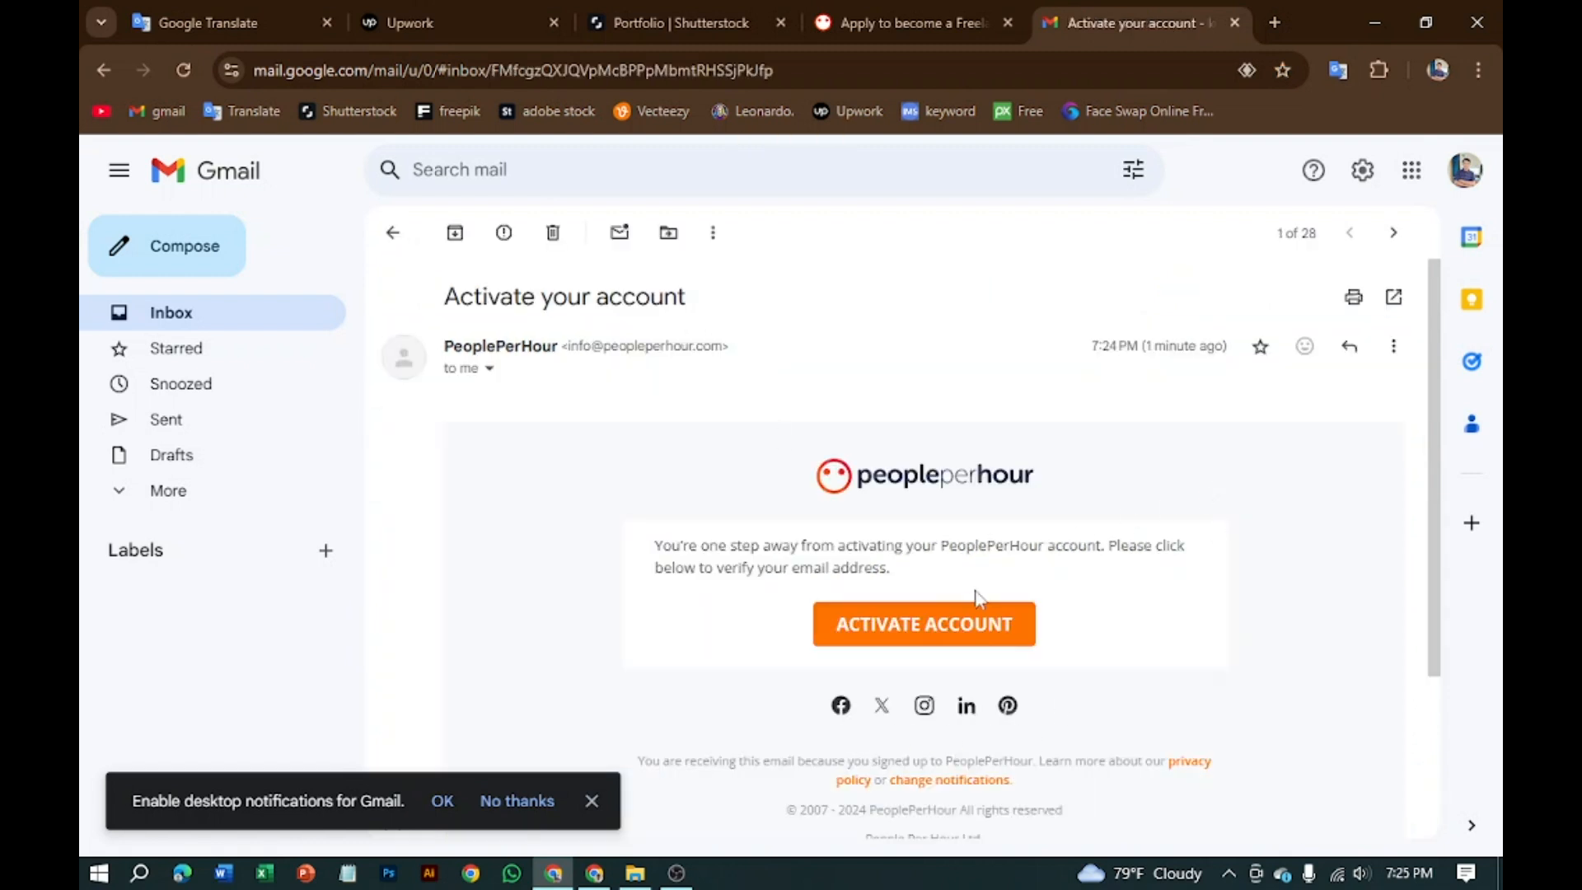
Step: Activate the account with ACTIVATE ACCOUNT, accepting PeoplePerHour's cookies along the way
left_click(949, 640)
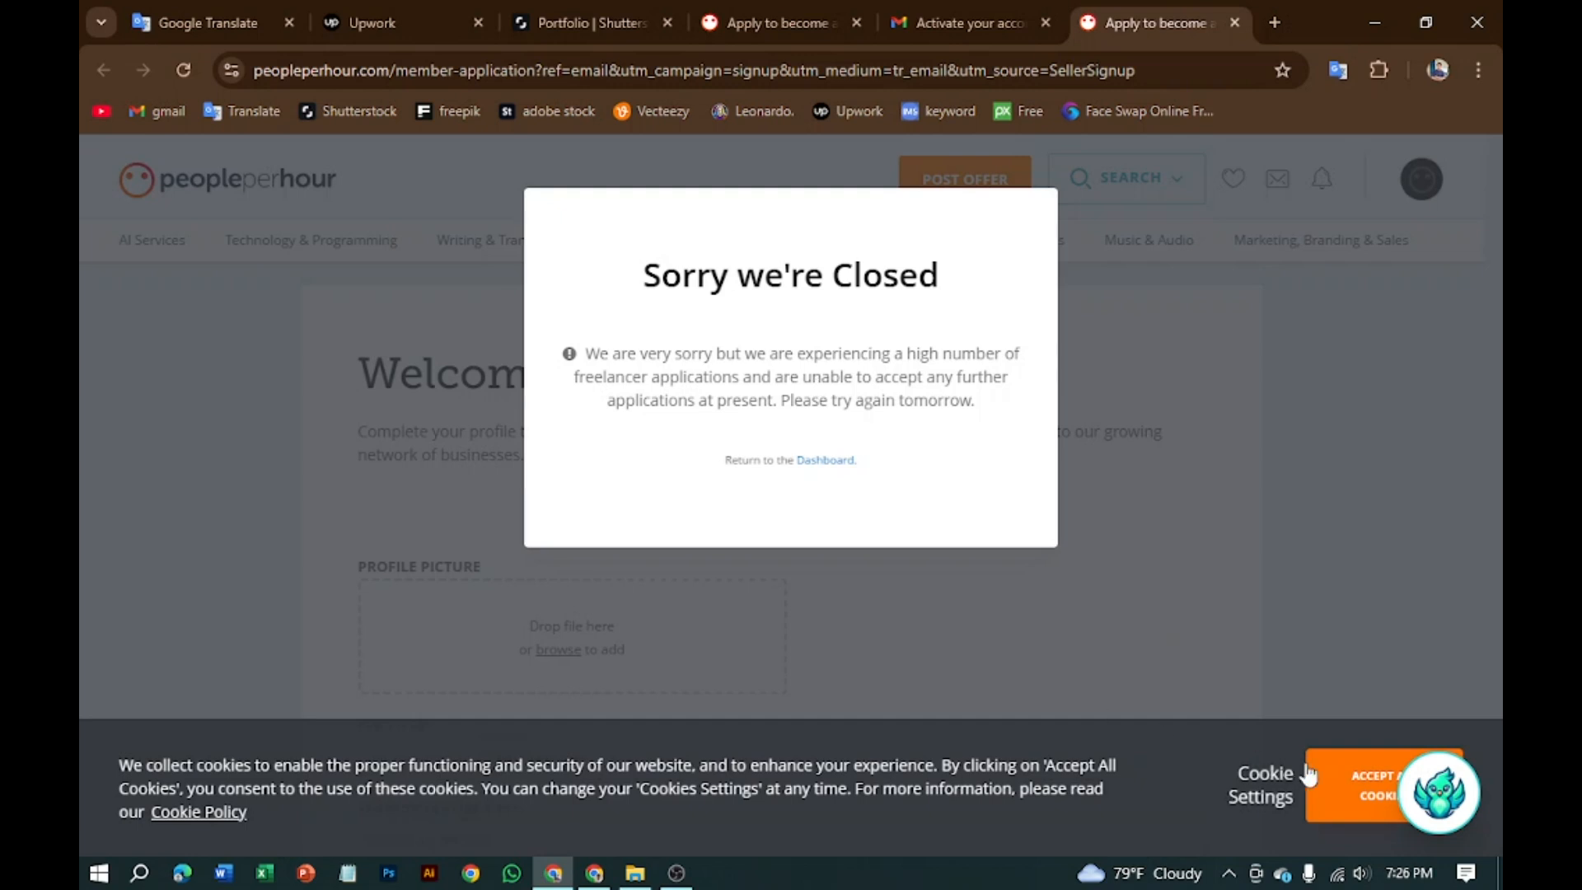
left_click(1351, 787)
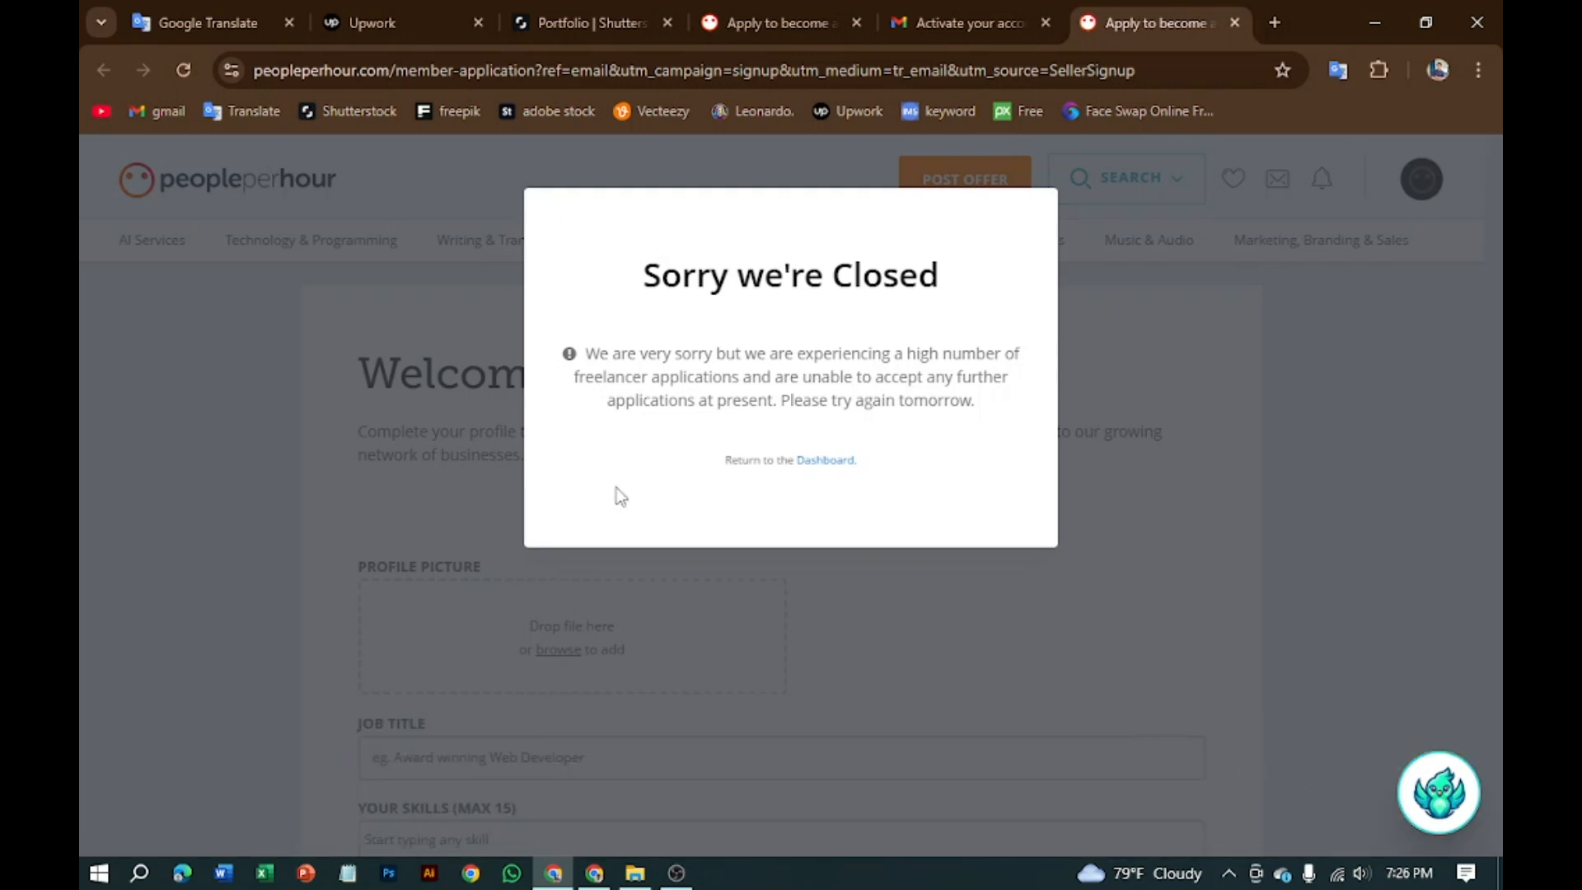
left_click(952, 29)
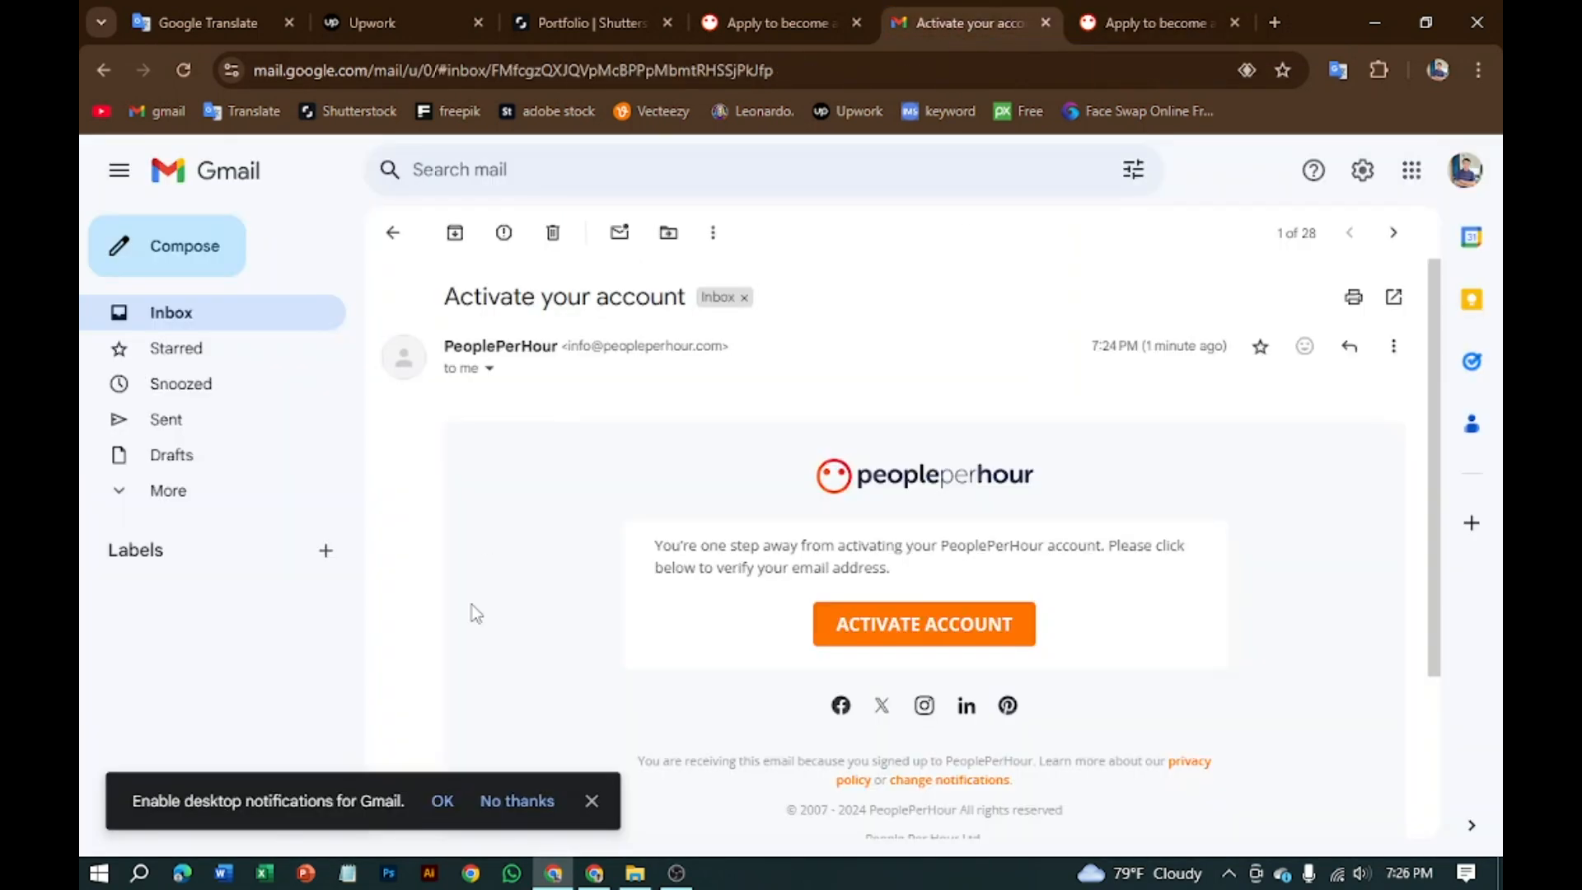
left_click(901, 628)
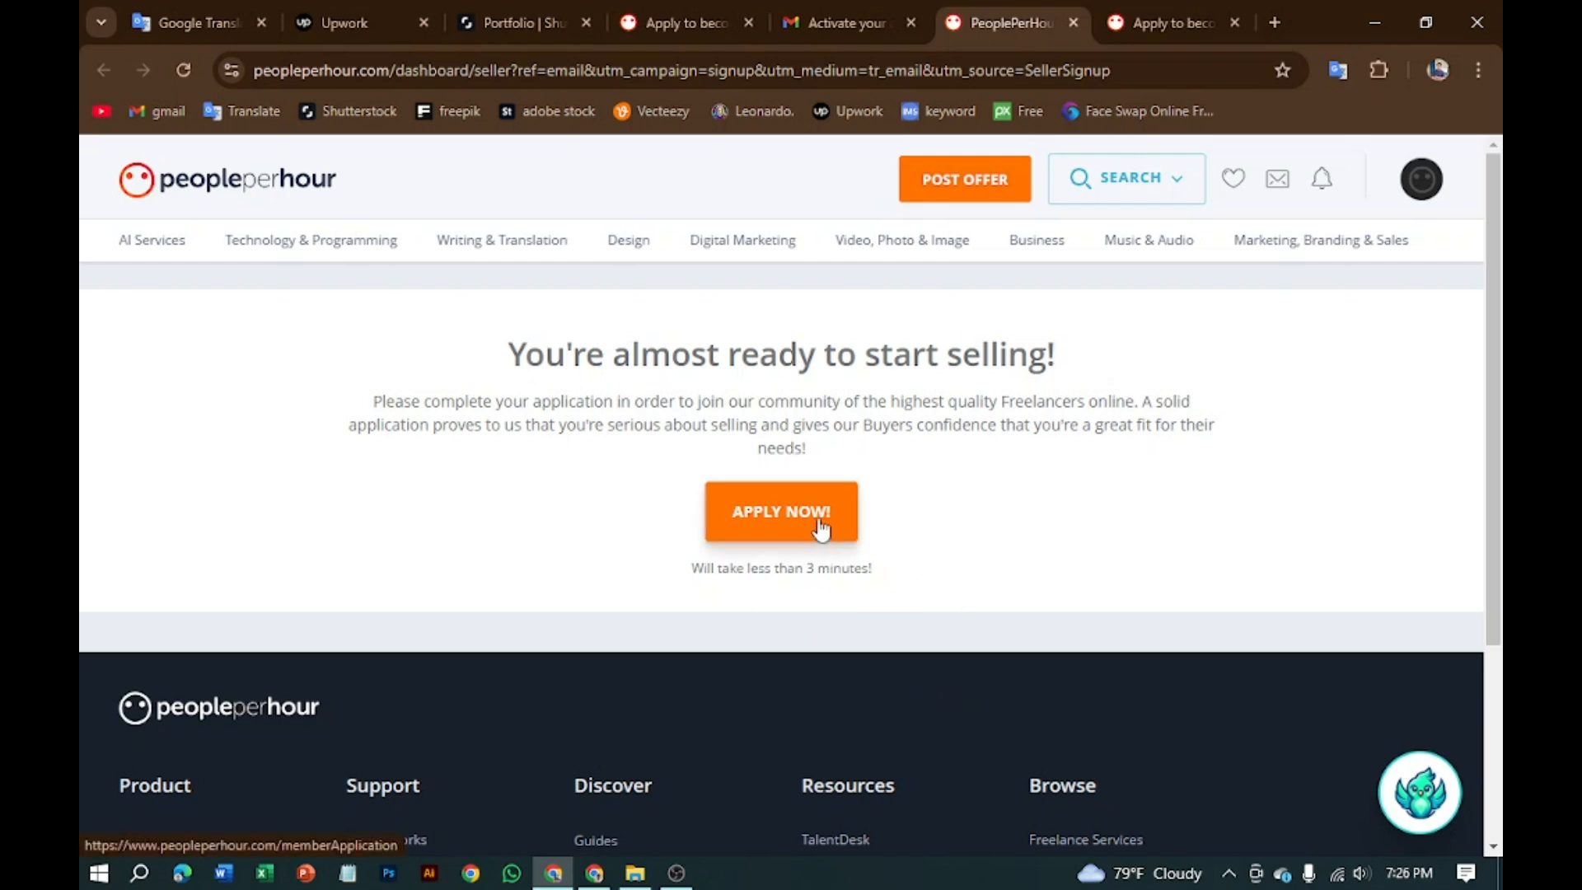
Step: Choose Profile from the avatar's account dropdown to view the freelancer profile
left_click(1424, 183)
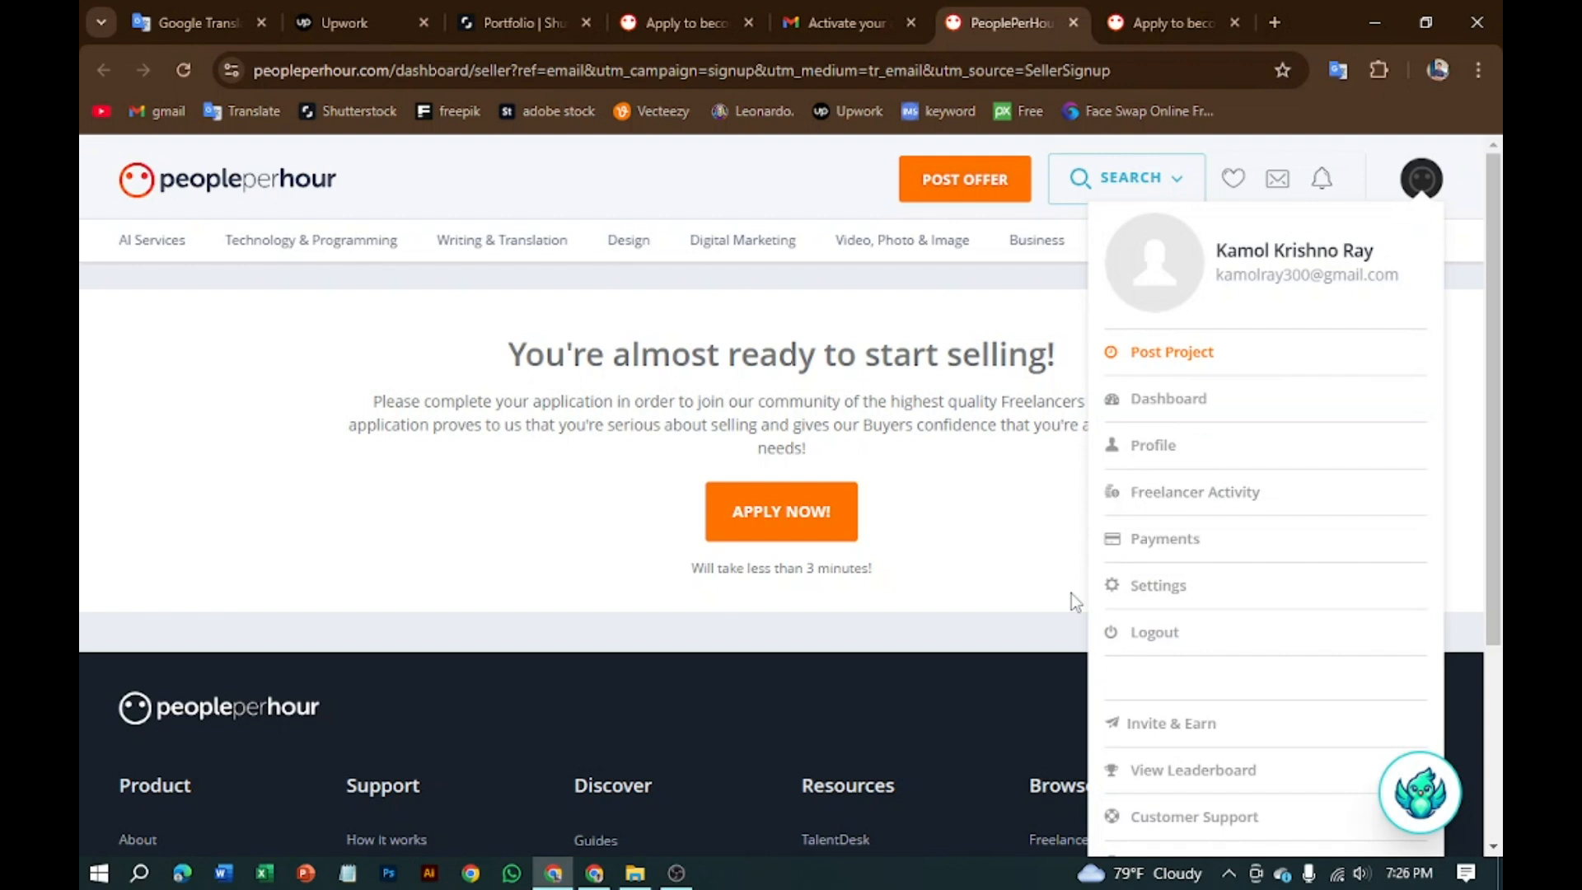
left_click(1018, 595)
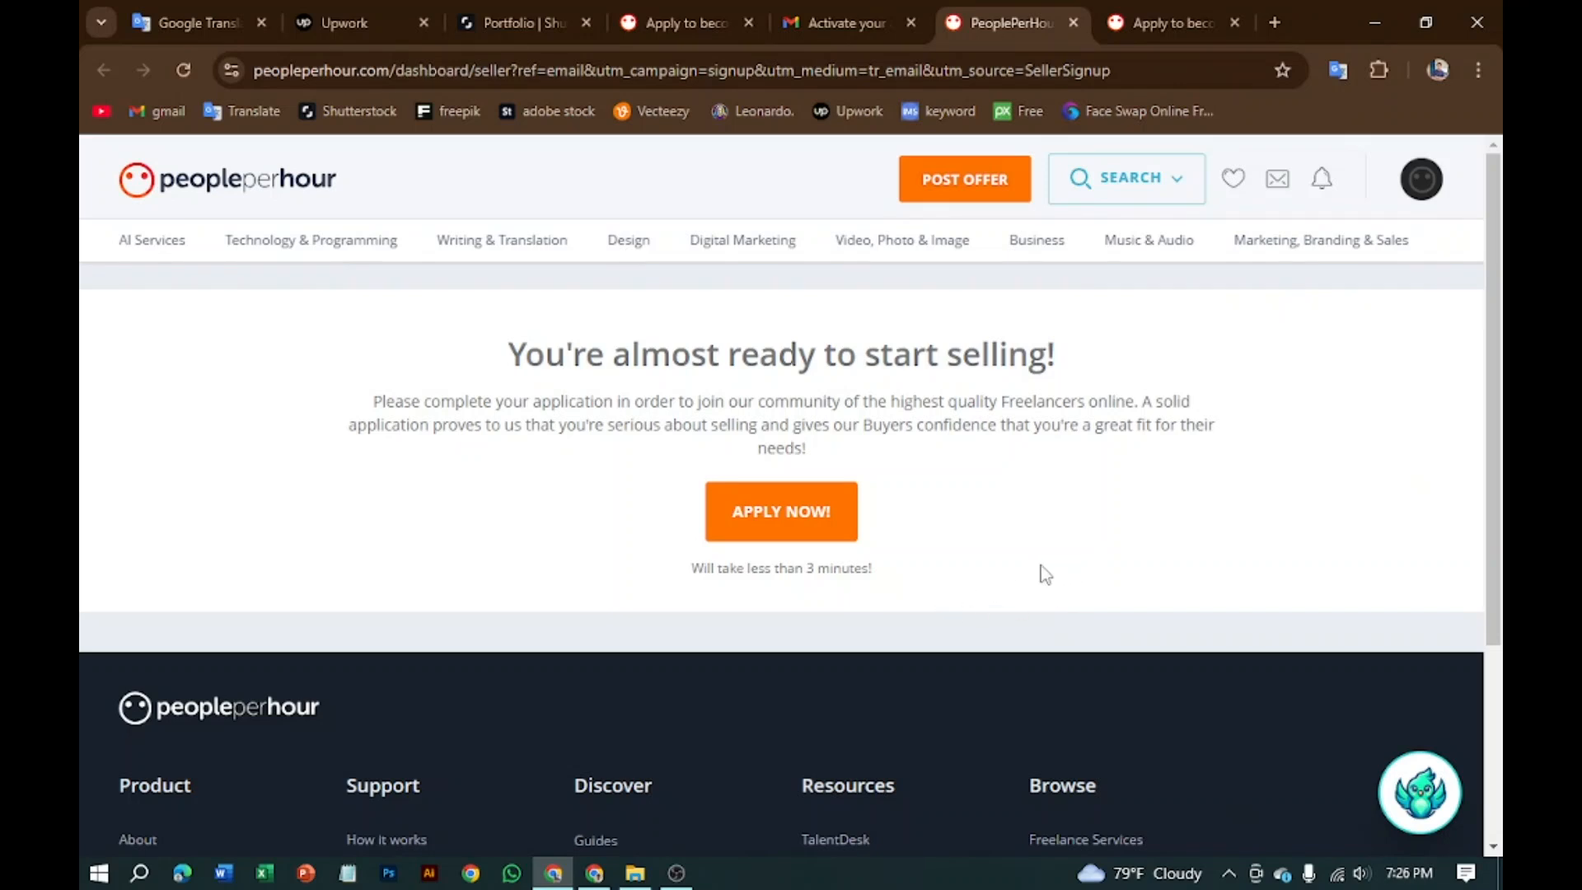
left_click(1420, 186)
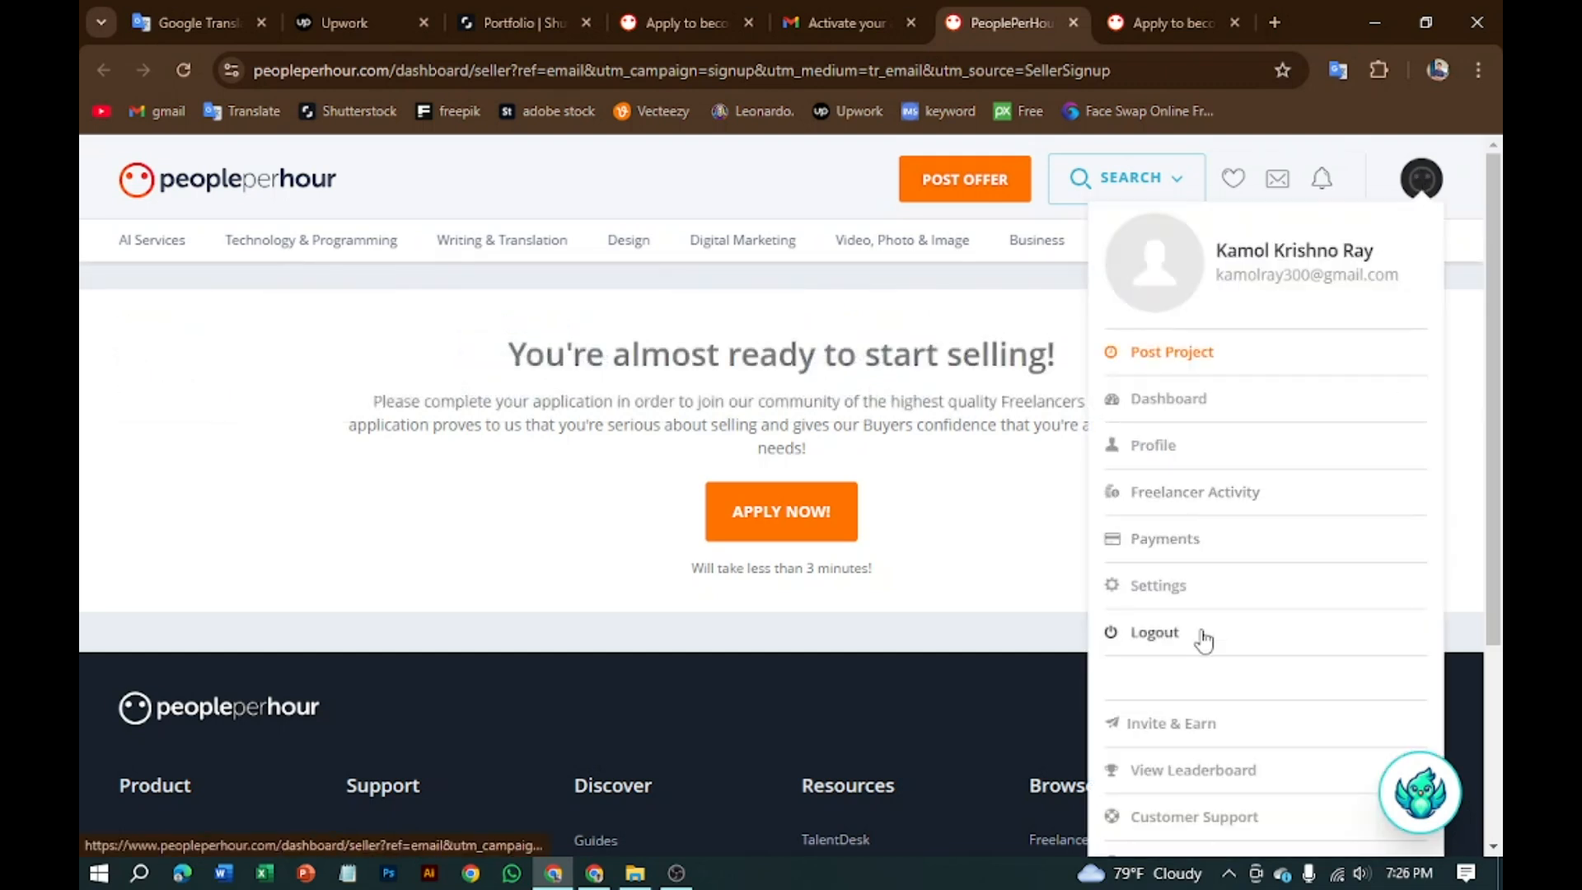
left_click(1183, 451)
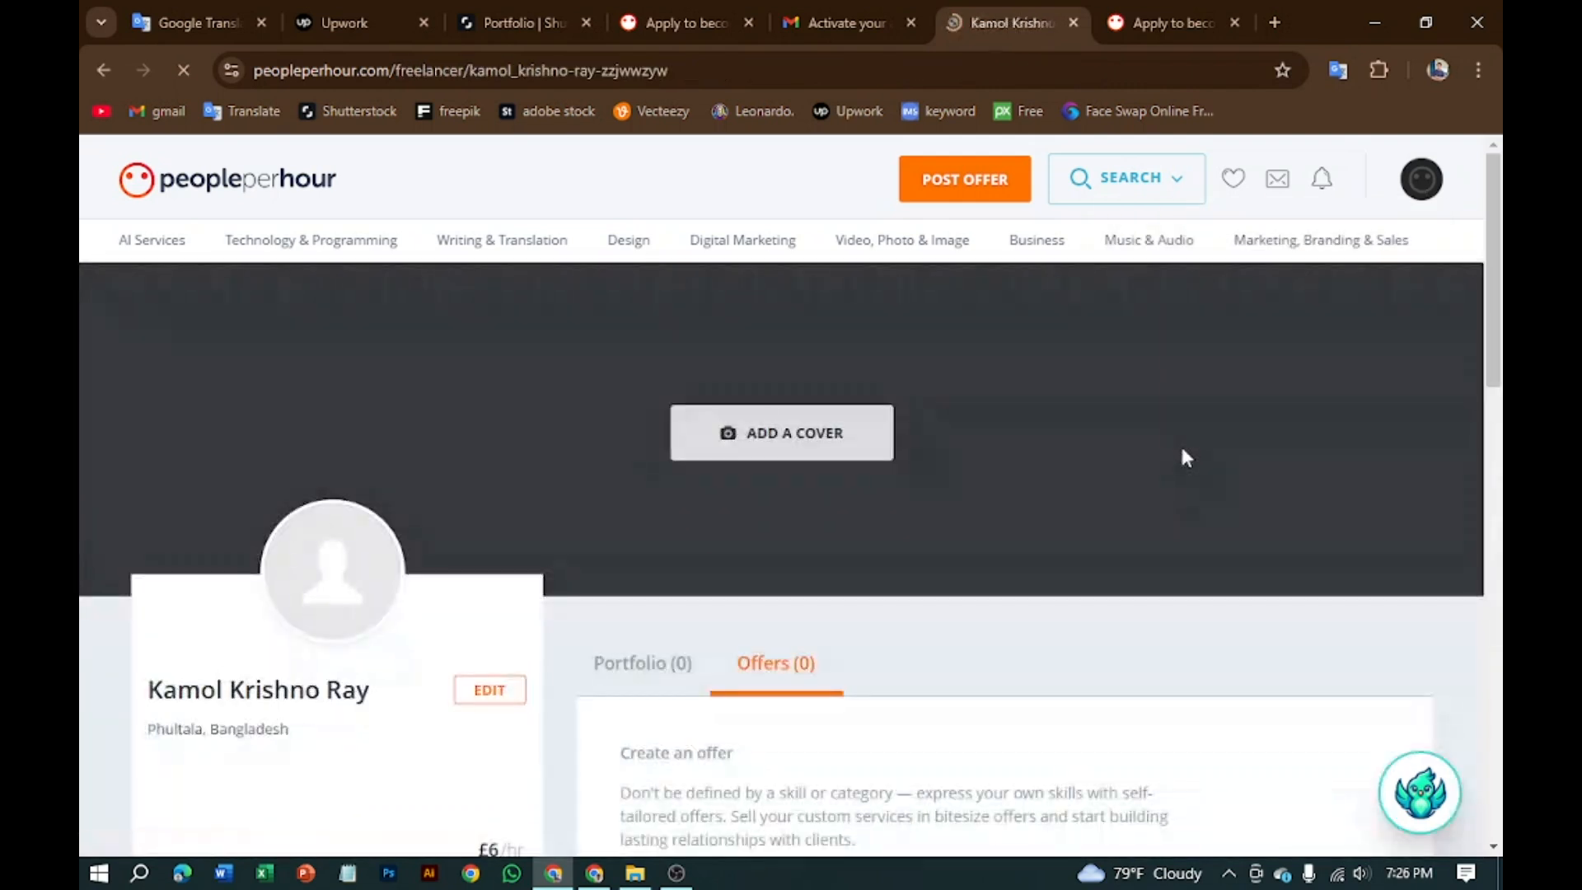
scroll(604, 676, "down", 3)
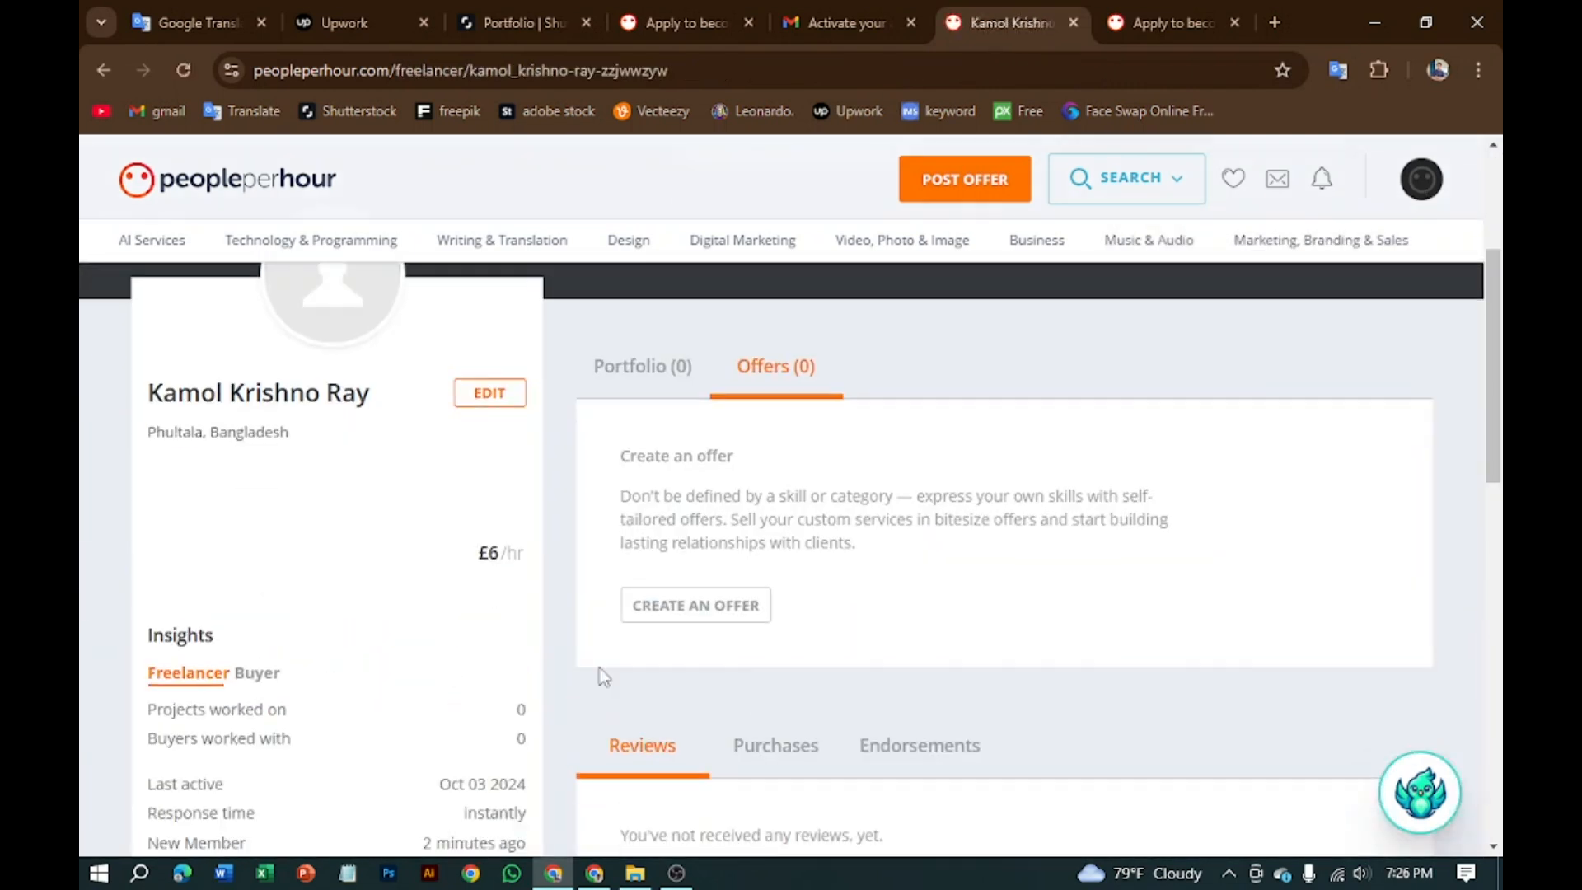
scroll(550, 656, "up", 3)
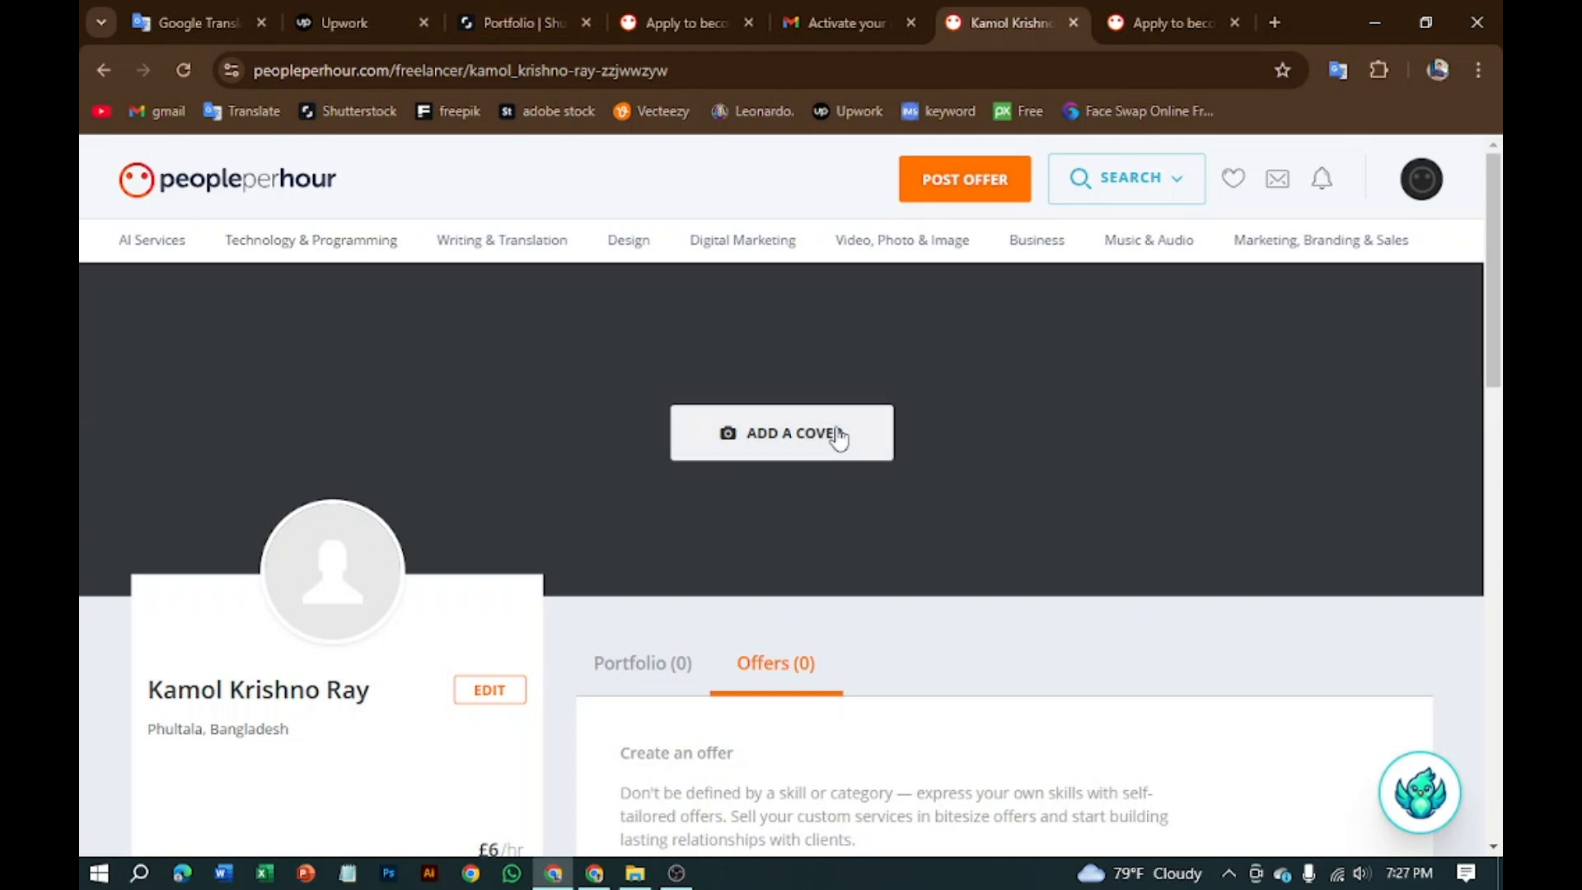
Step: Start a cover image and select facebook-cover-photo from D:\my all Image
left_click(776, 445)
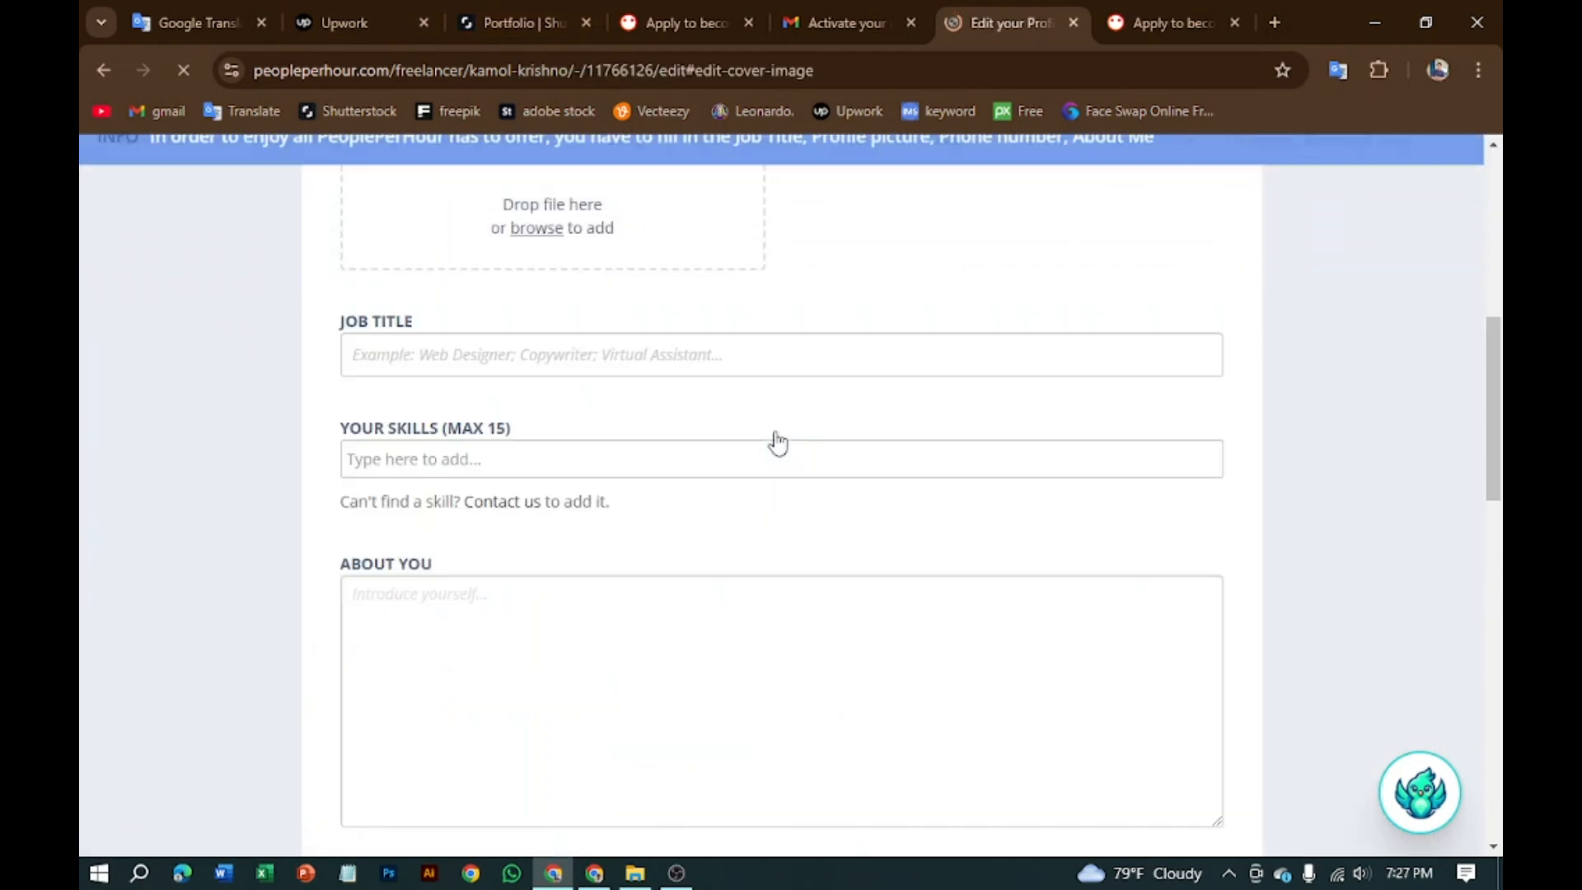
scroll(631, 506, "up", 8)
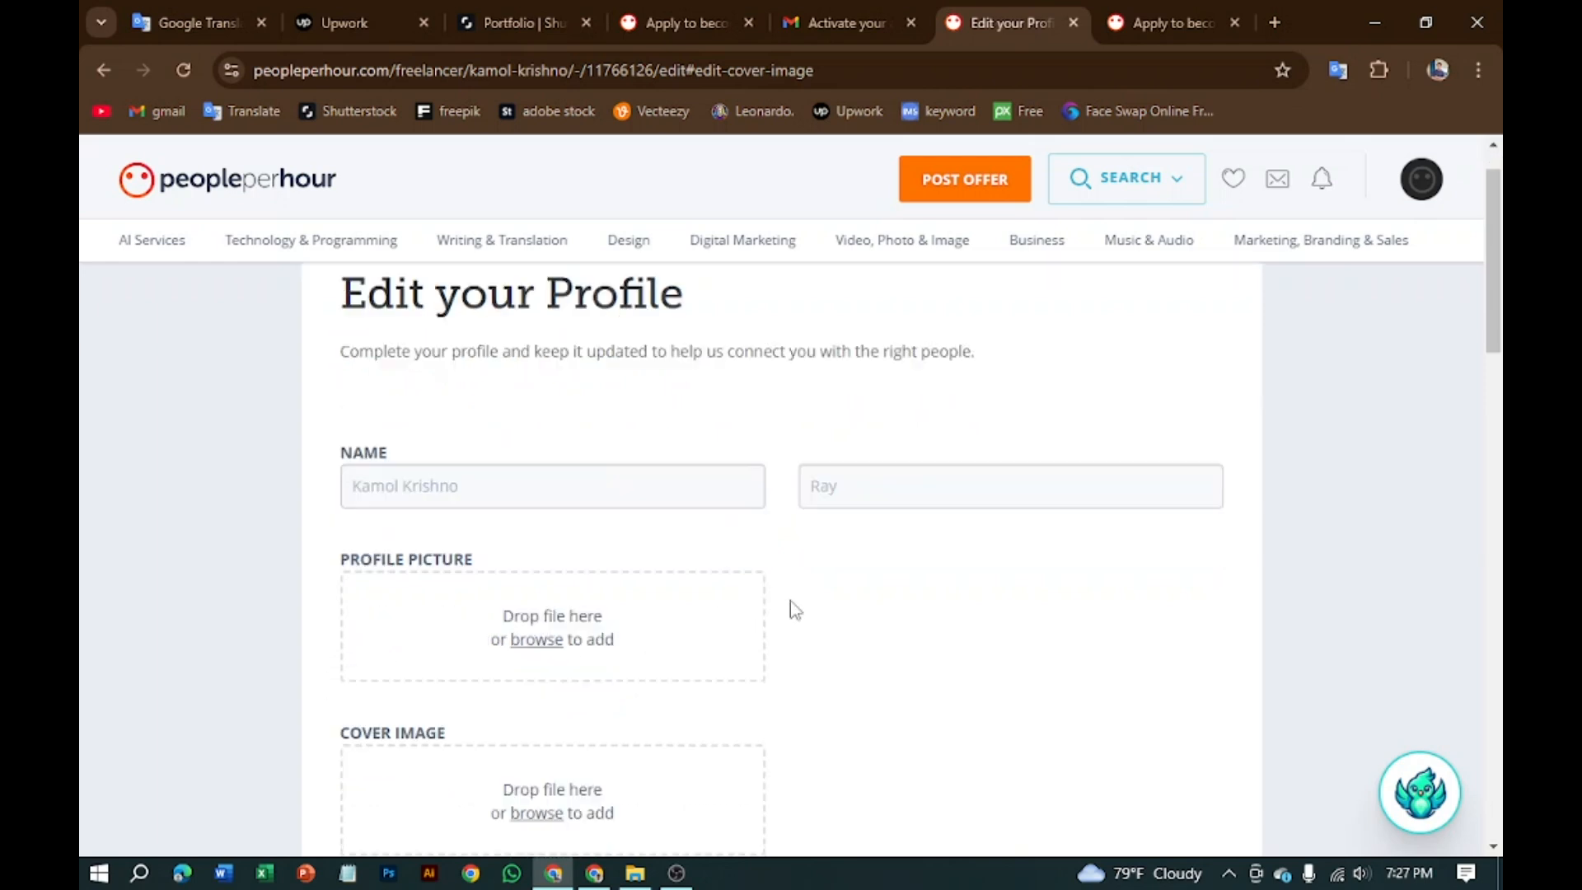
scroll(793, 610, "down", 3)
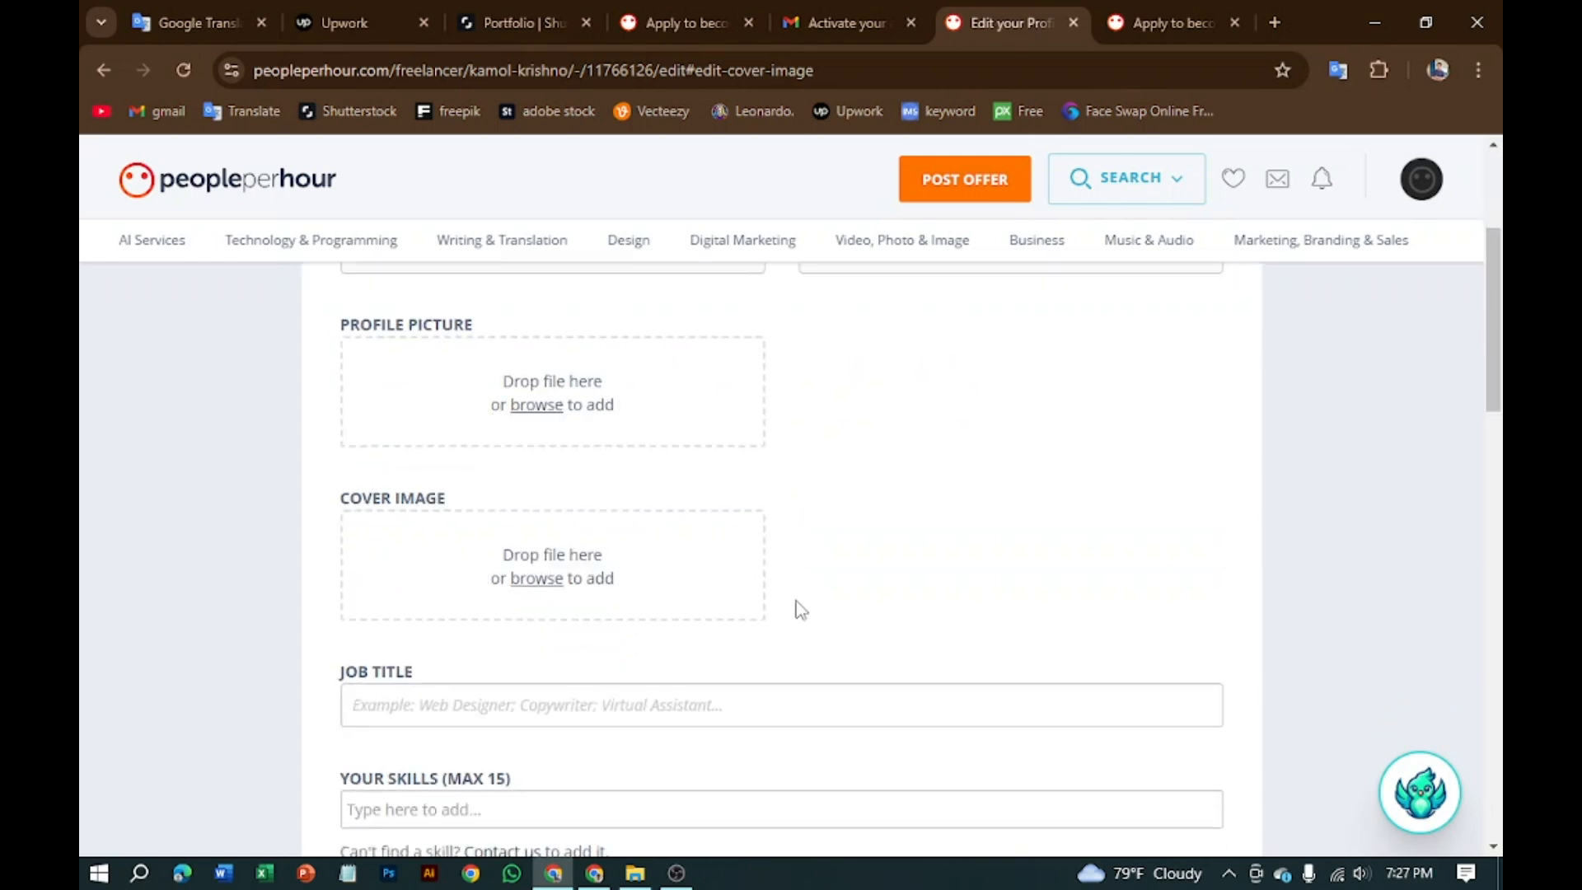
left_click(551, 579)
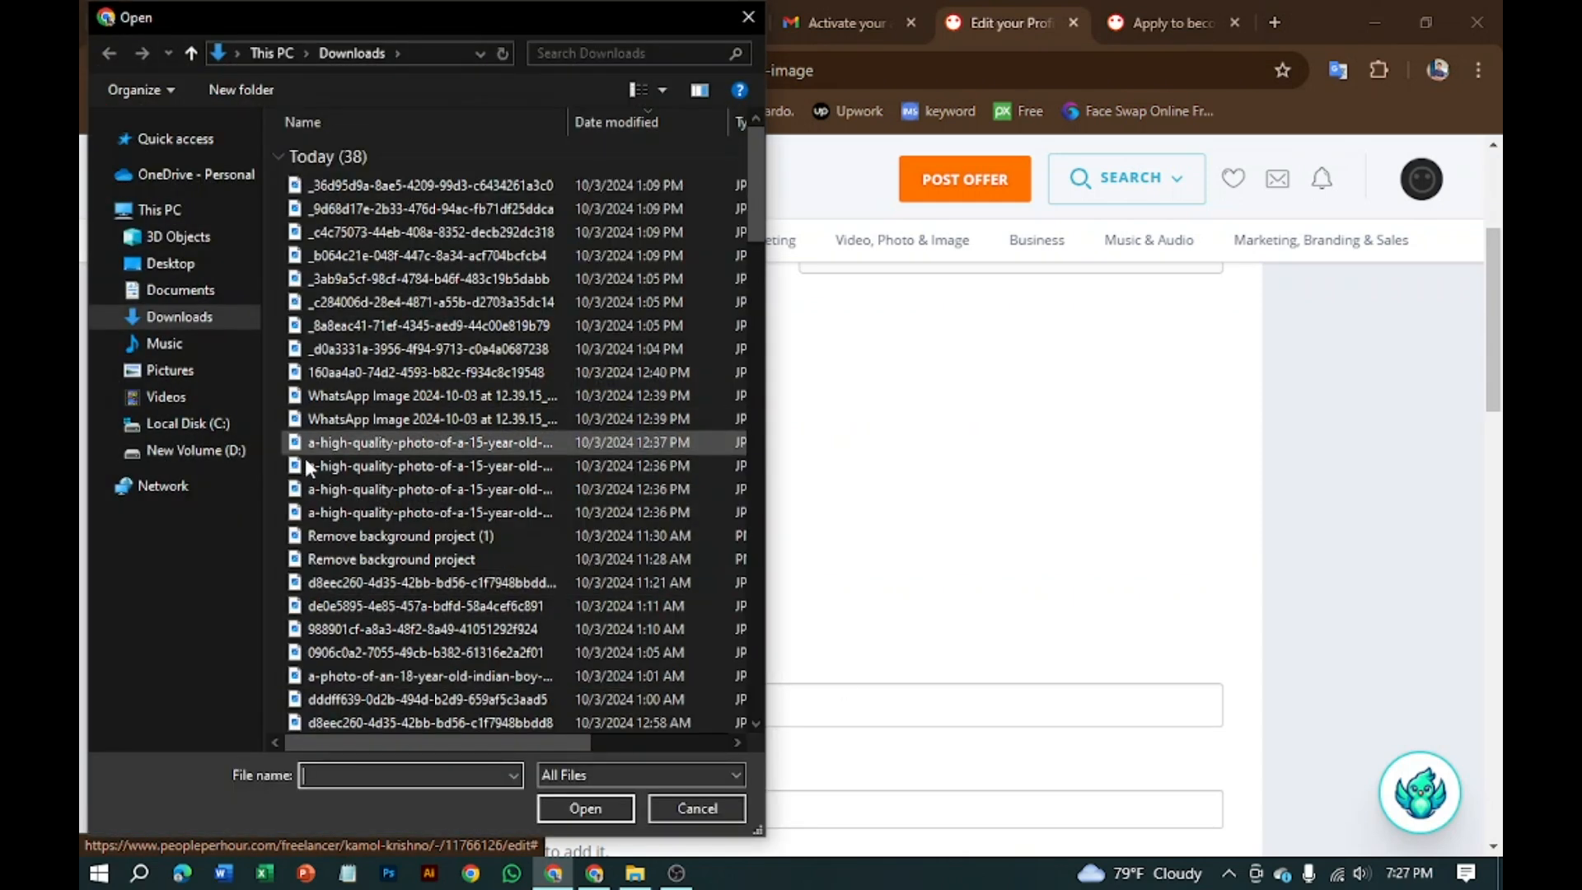
left_click(213, 453)
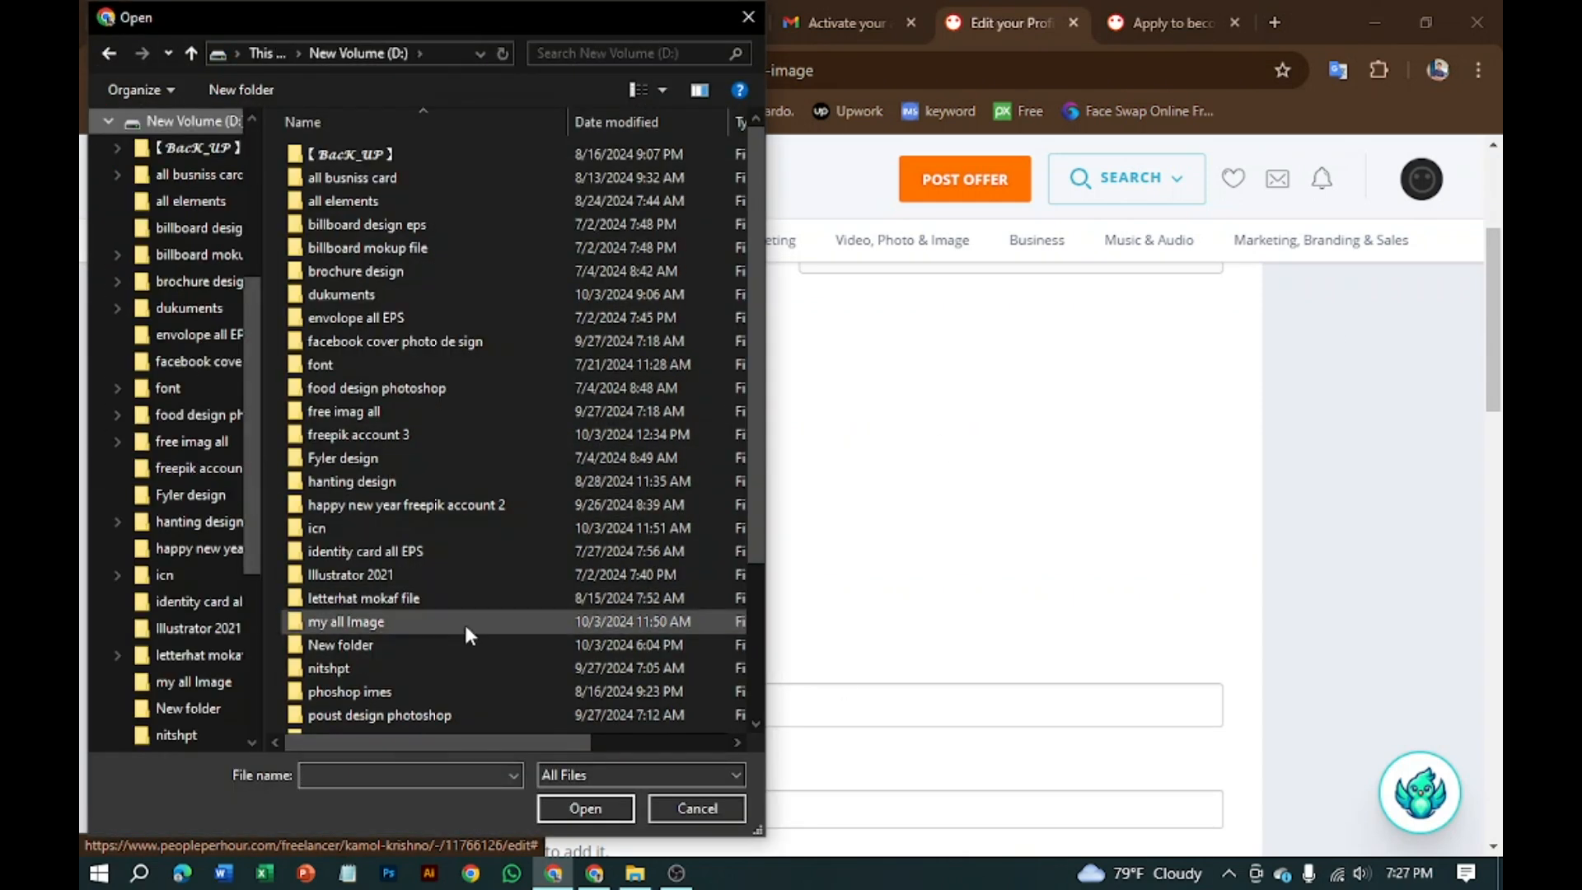
scroll(444, 646, "down", 3)
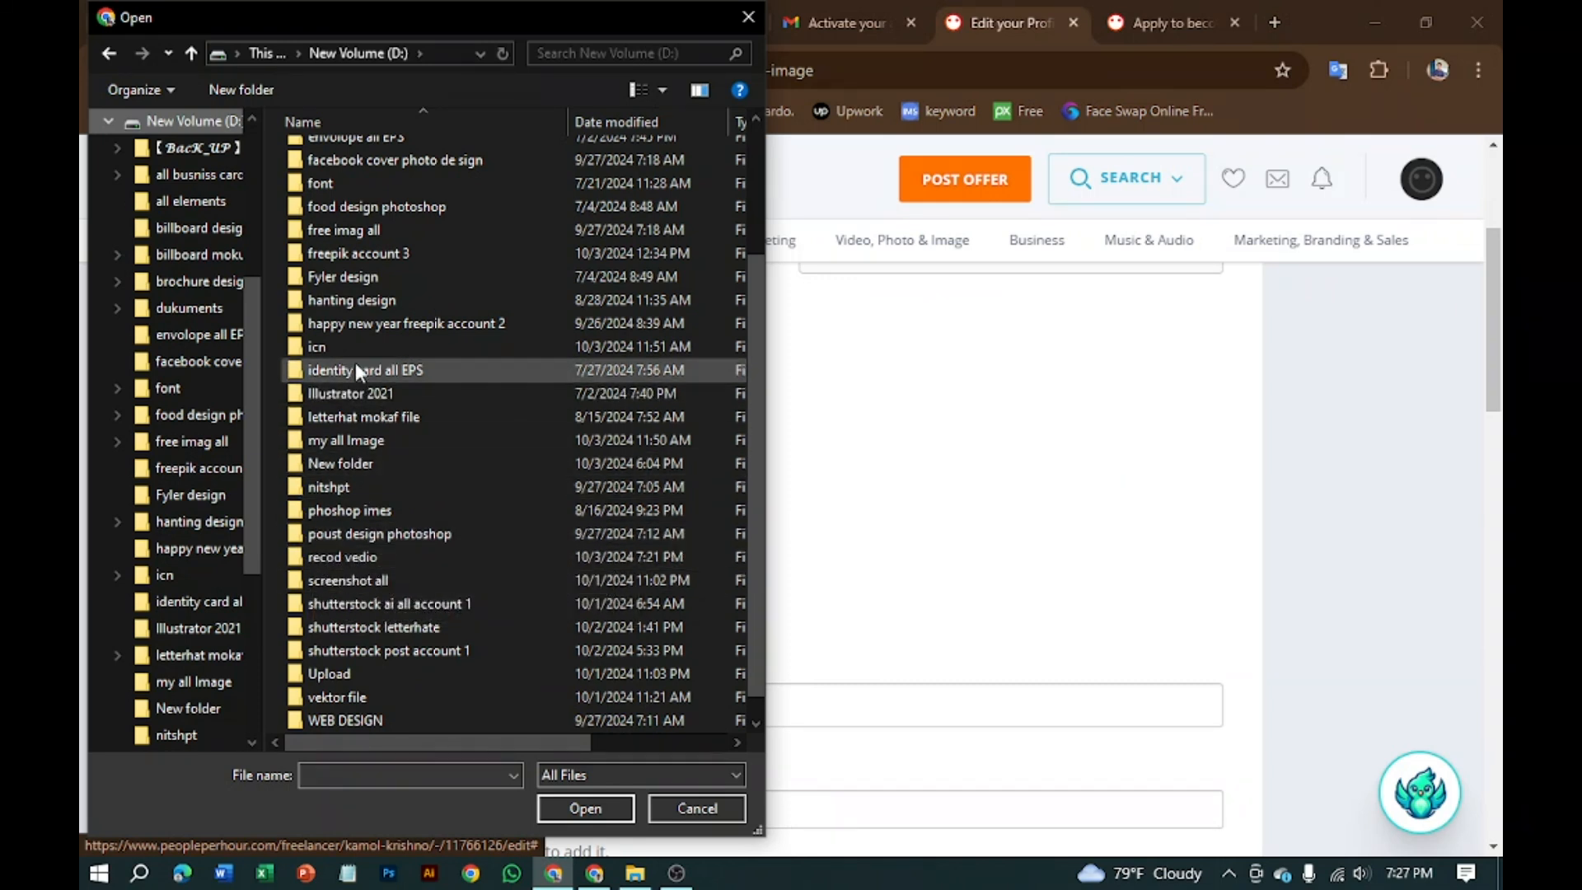
scroll(342, 699, "down", 1)
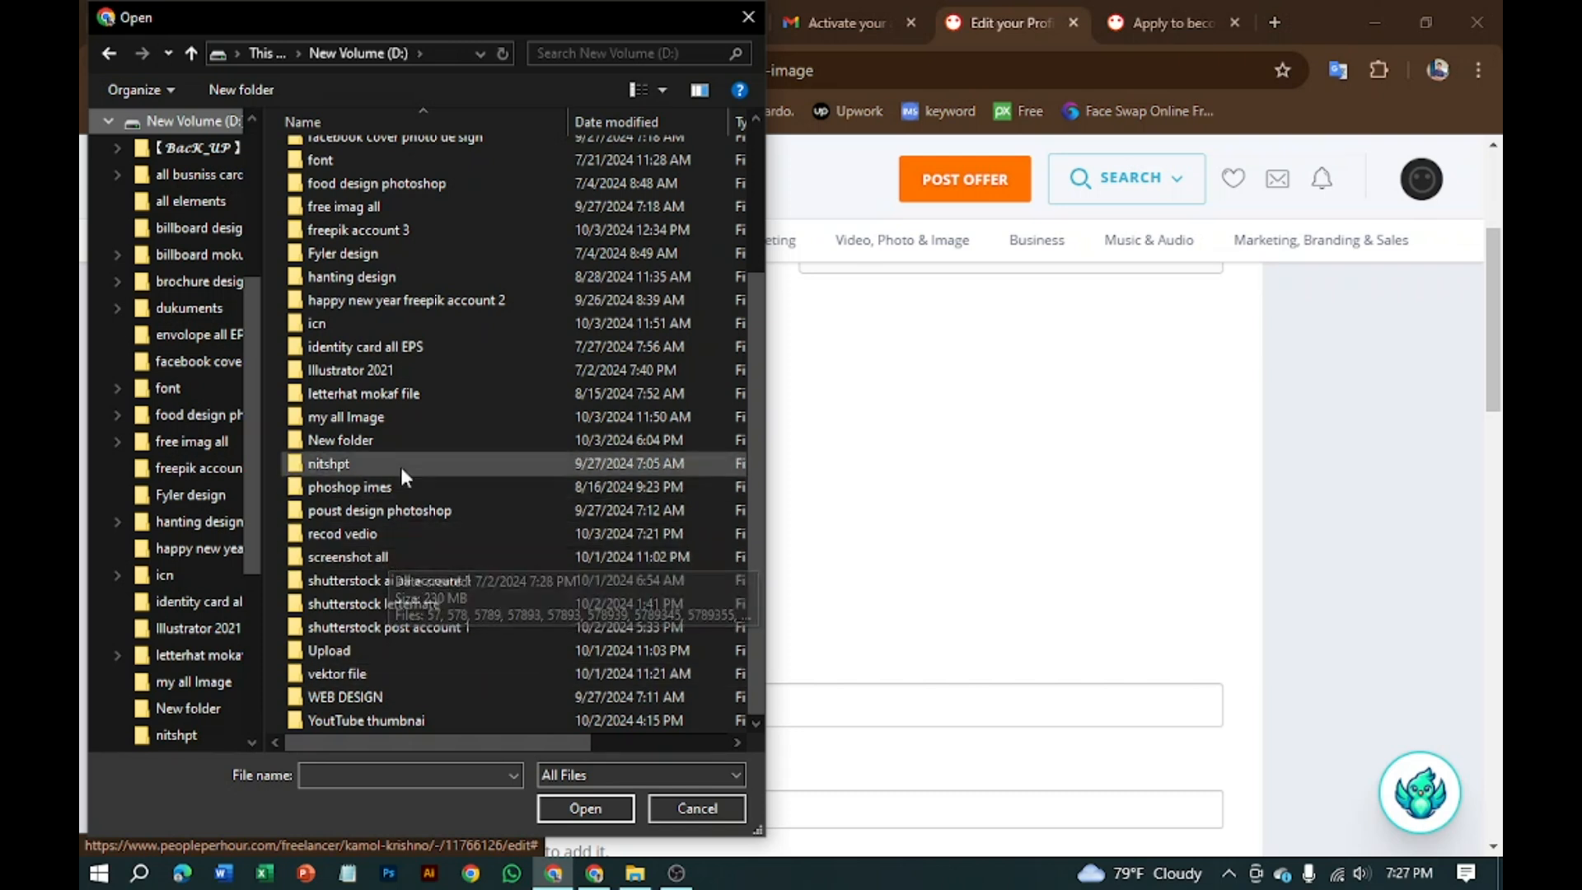
double_click(395, 417)
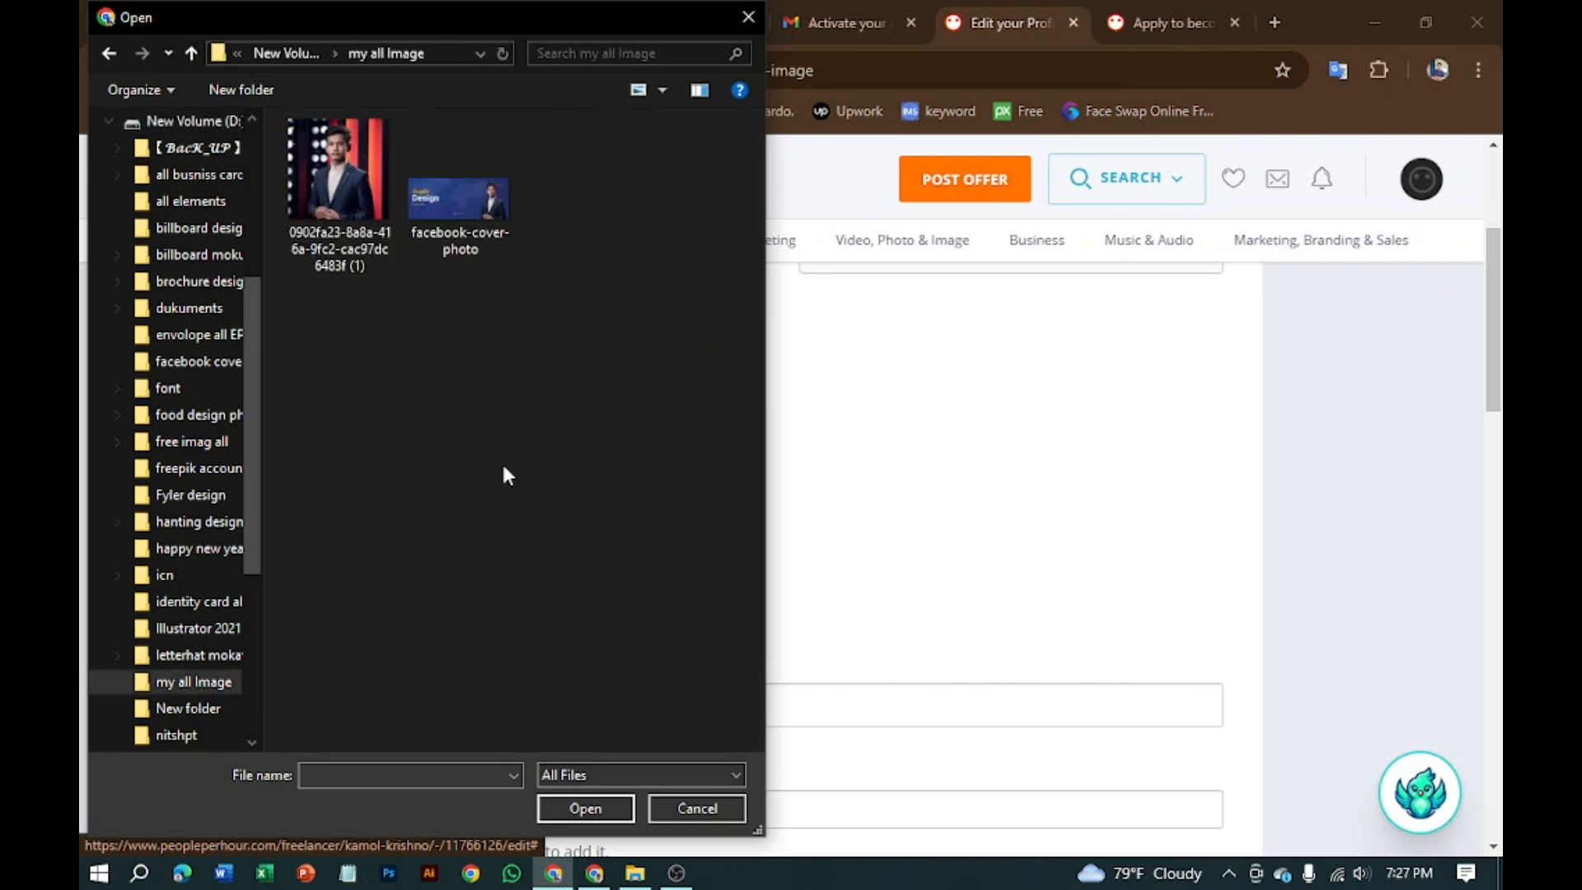
left_click(472, 226)
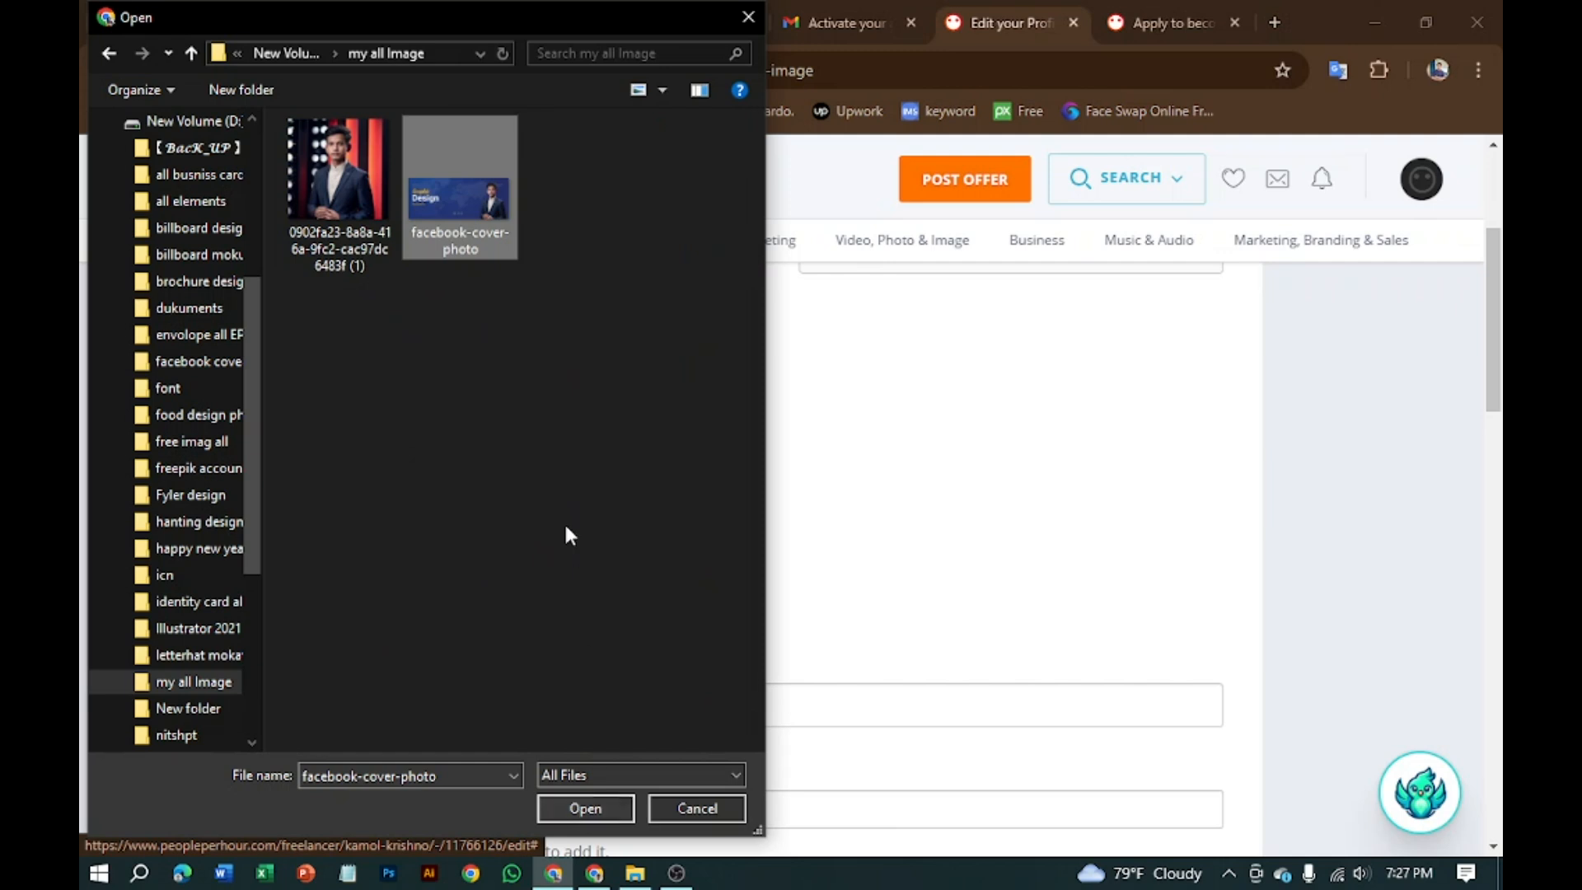
Step: Upload the Graphic Design Expert banner, shift the crop slightly up, and save it
left_click(576, 809)
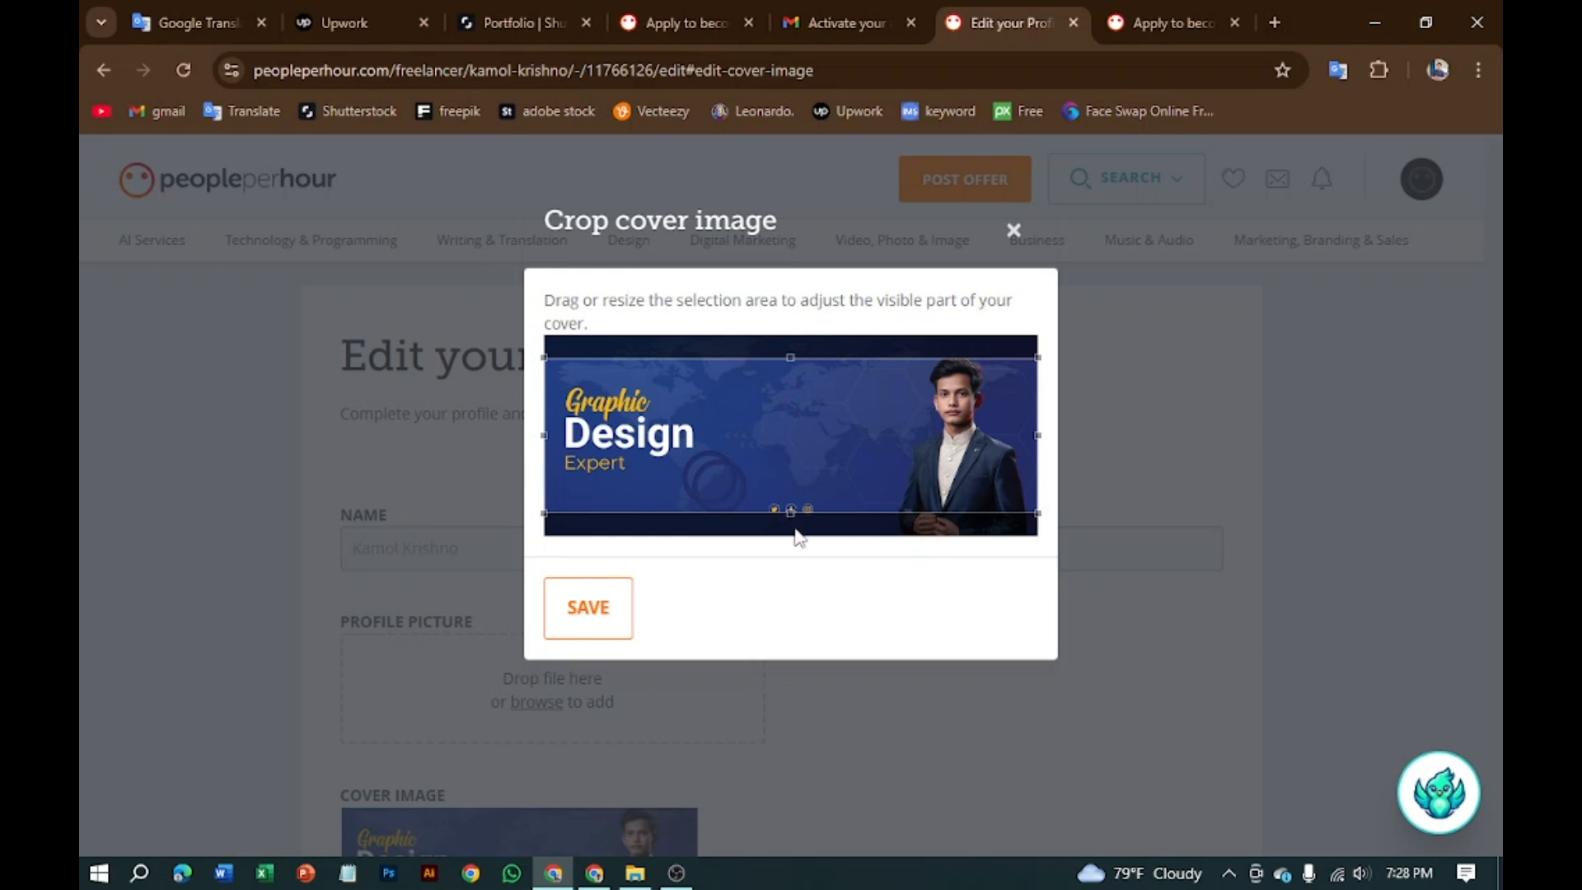
left_click_drag(997, 448, 980, 440)
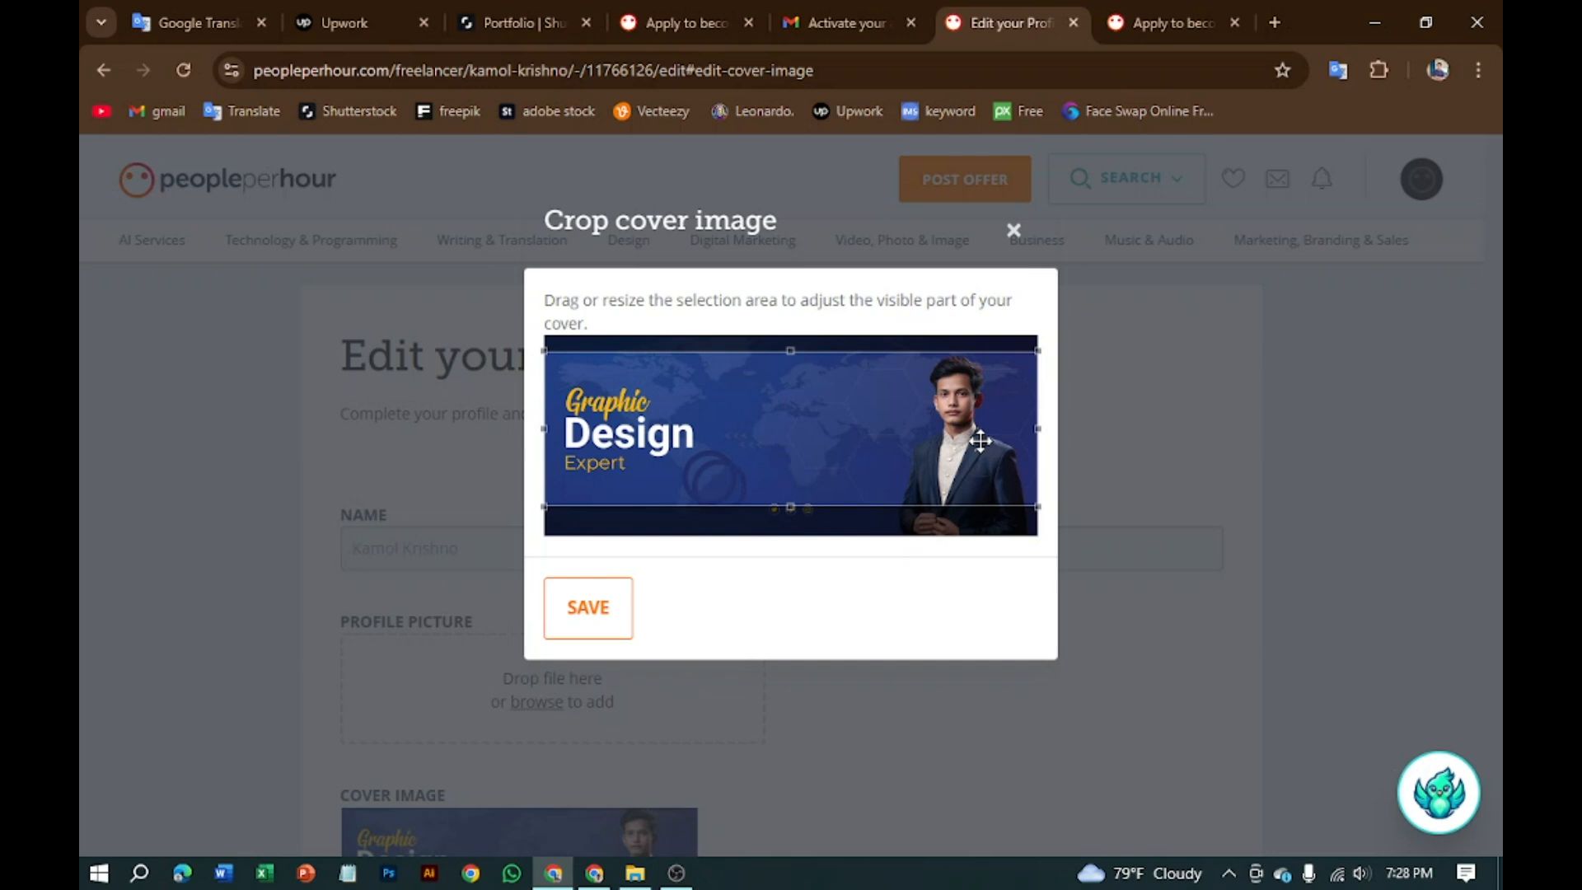
left_click(604, 625)
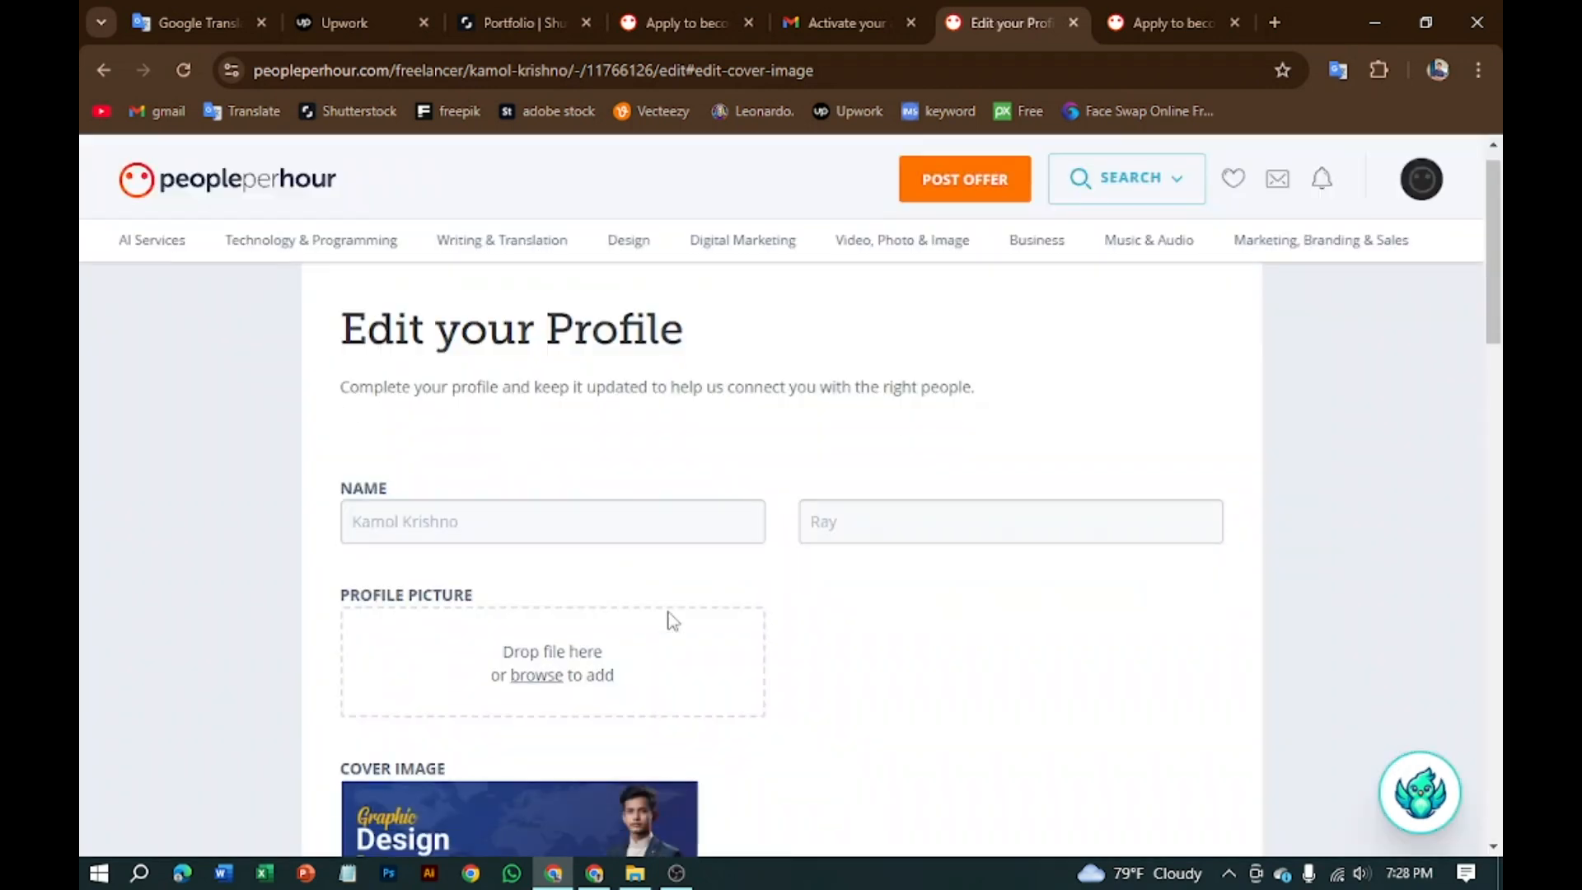
scroll(651, 618, "down", 3)
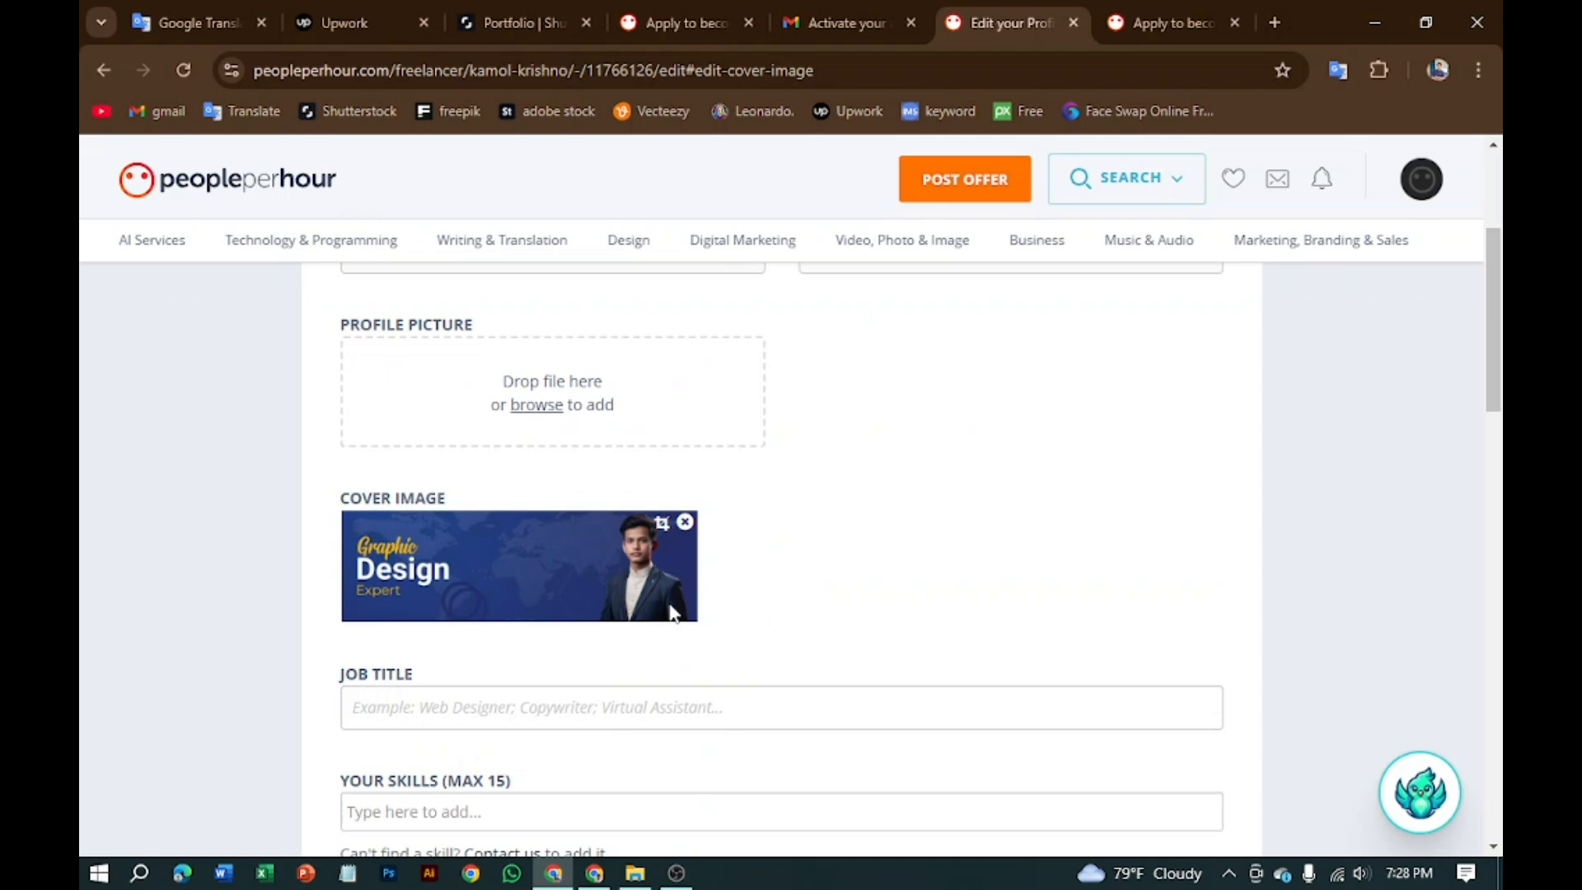
scroll(624, 583, "up", 3)
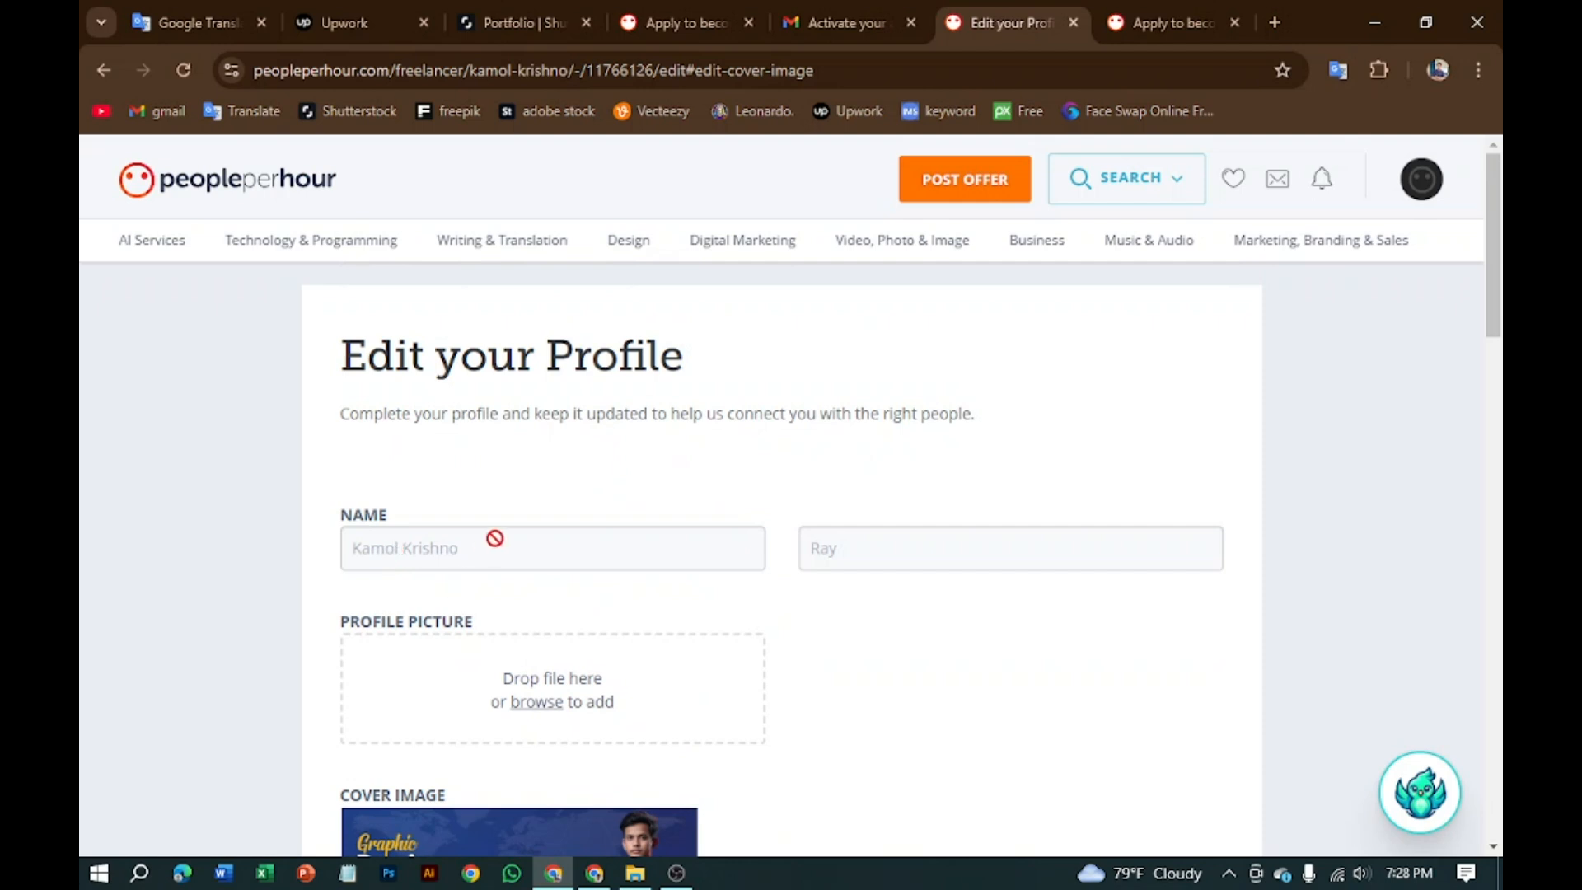
scroll(608, 618, "down", 3)
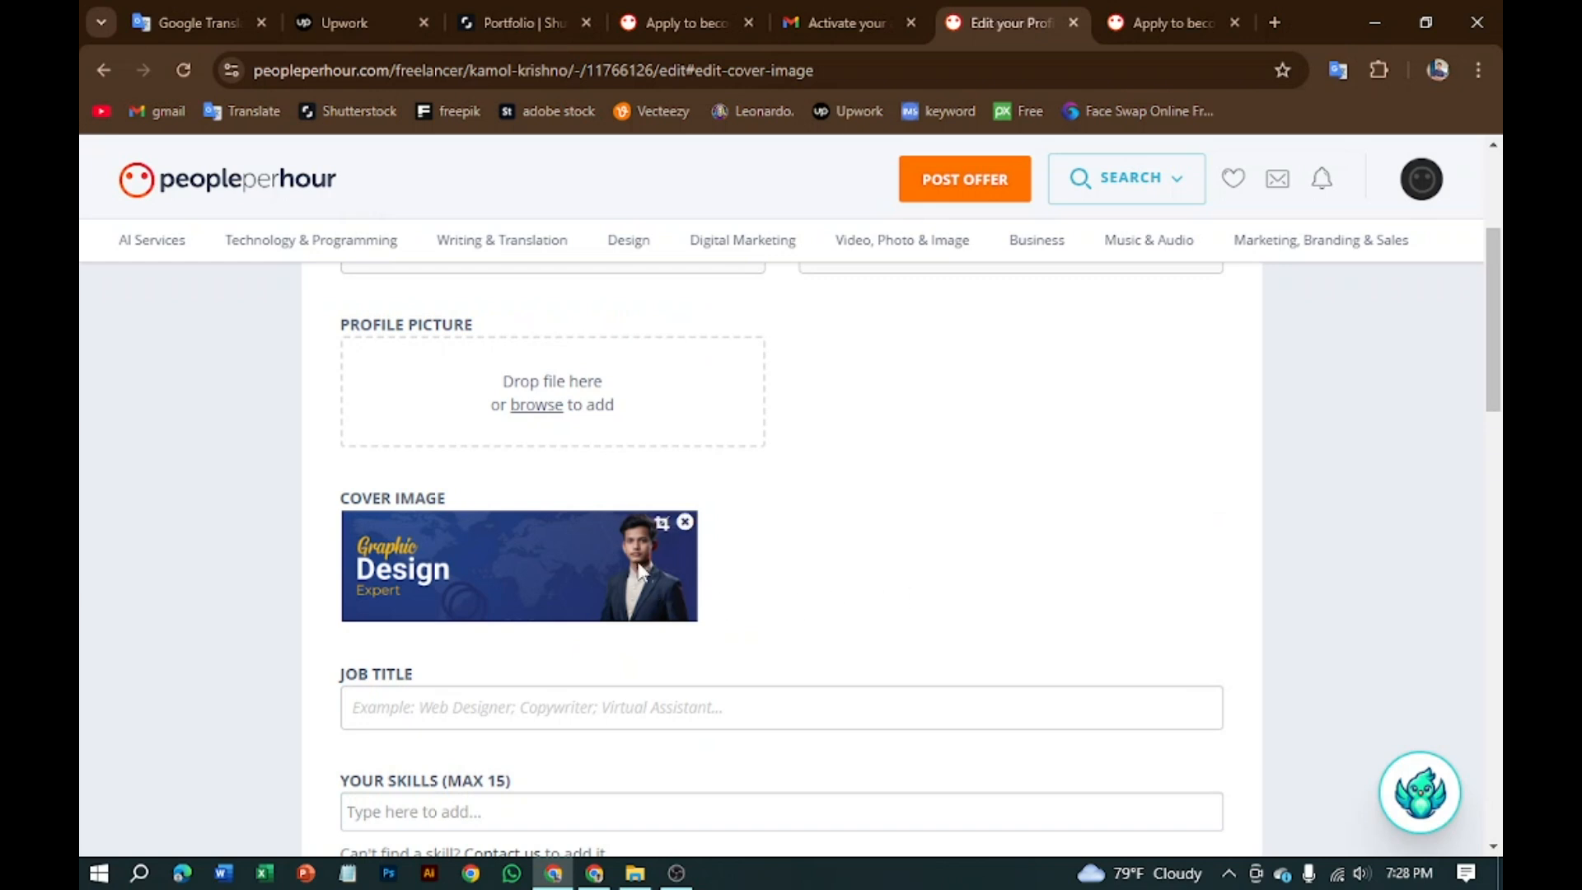
mouse_move(633, 517)
scroll(623, 493, "up", 3)
scroll(705, 678, "down", 3)
Step: Browse drive D to the 'nursing t shart eps' folder inside 'hanting design' for the profile picture
left_click(536, 407)
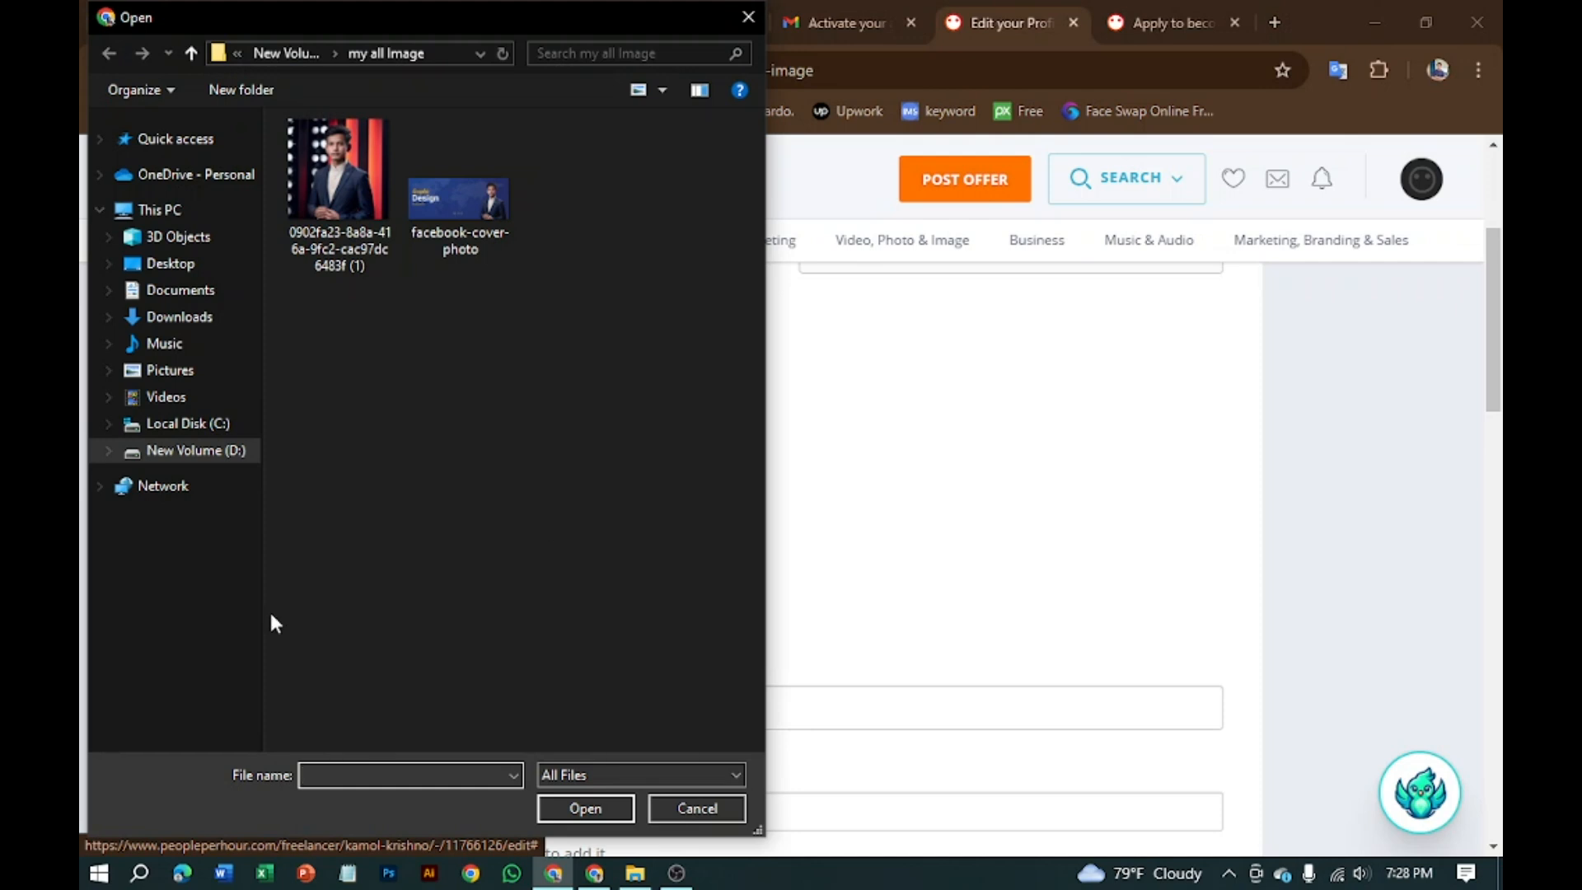
left_click(248, 451)
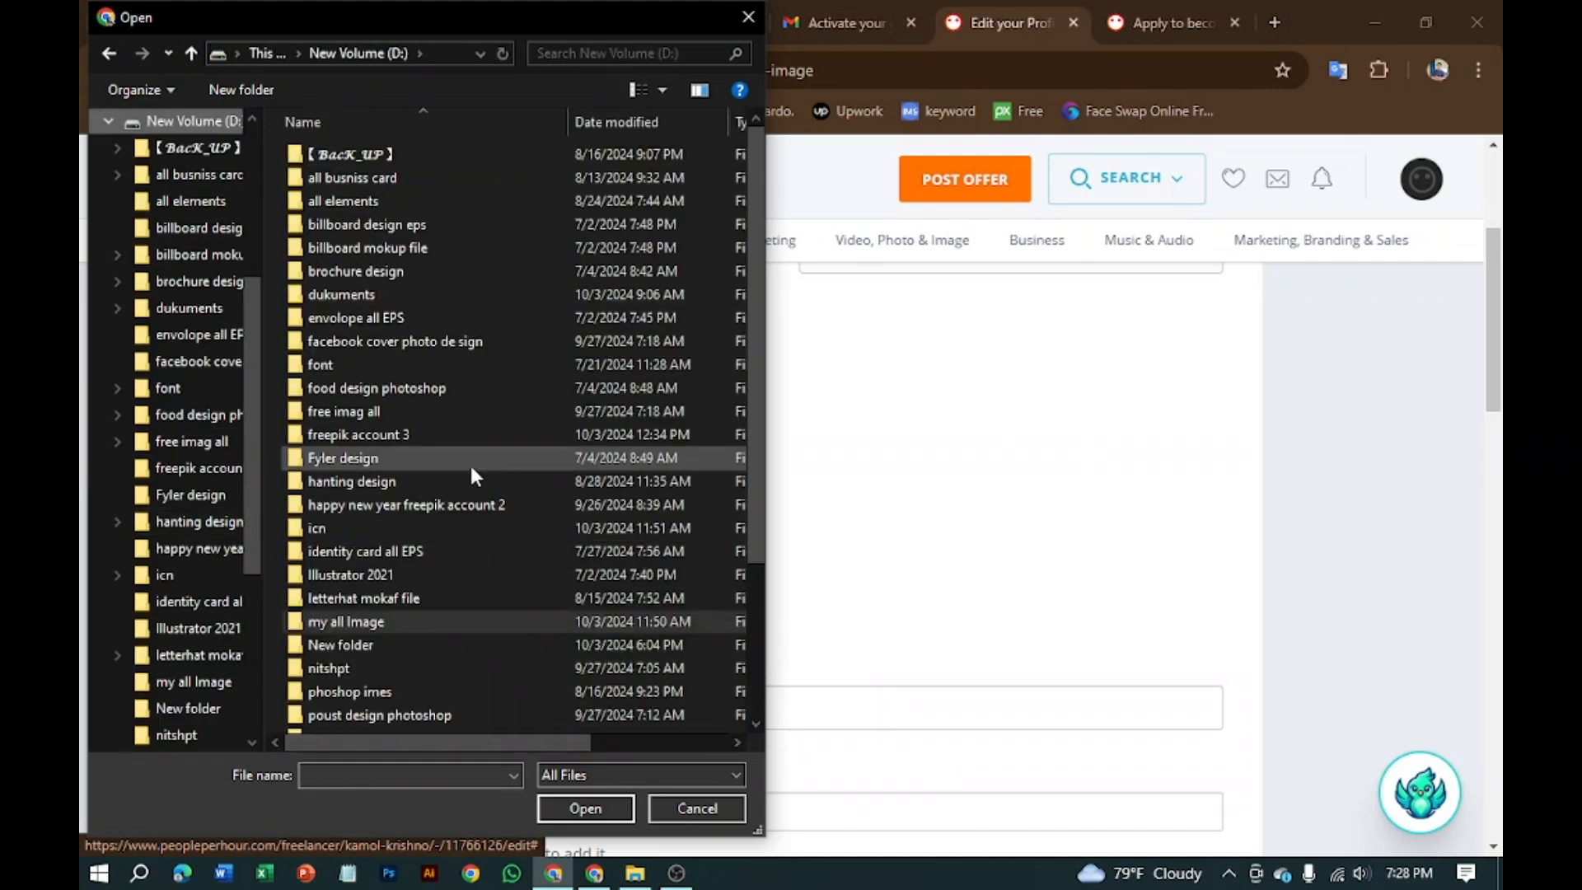
scroll(471, 474, "down", 3)
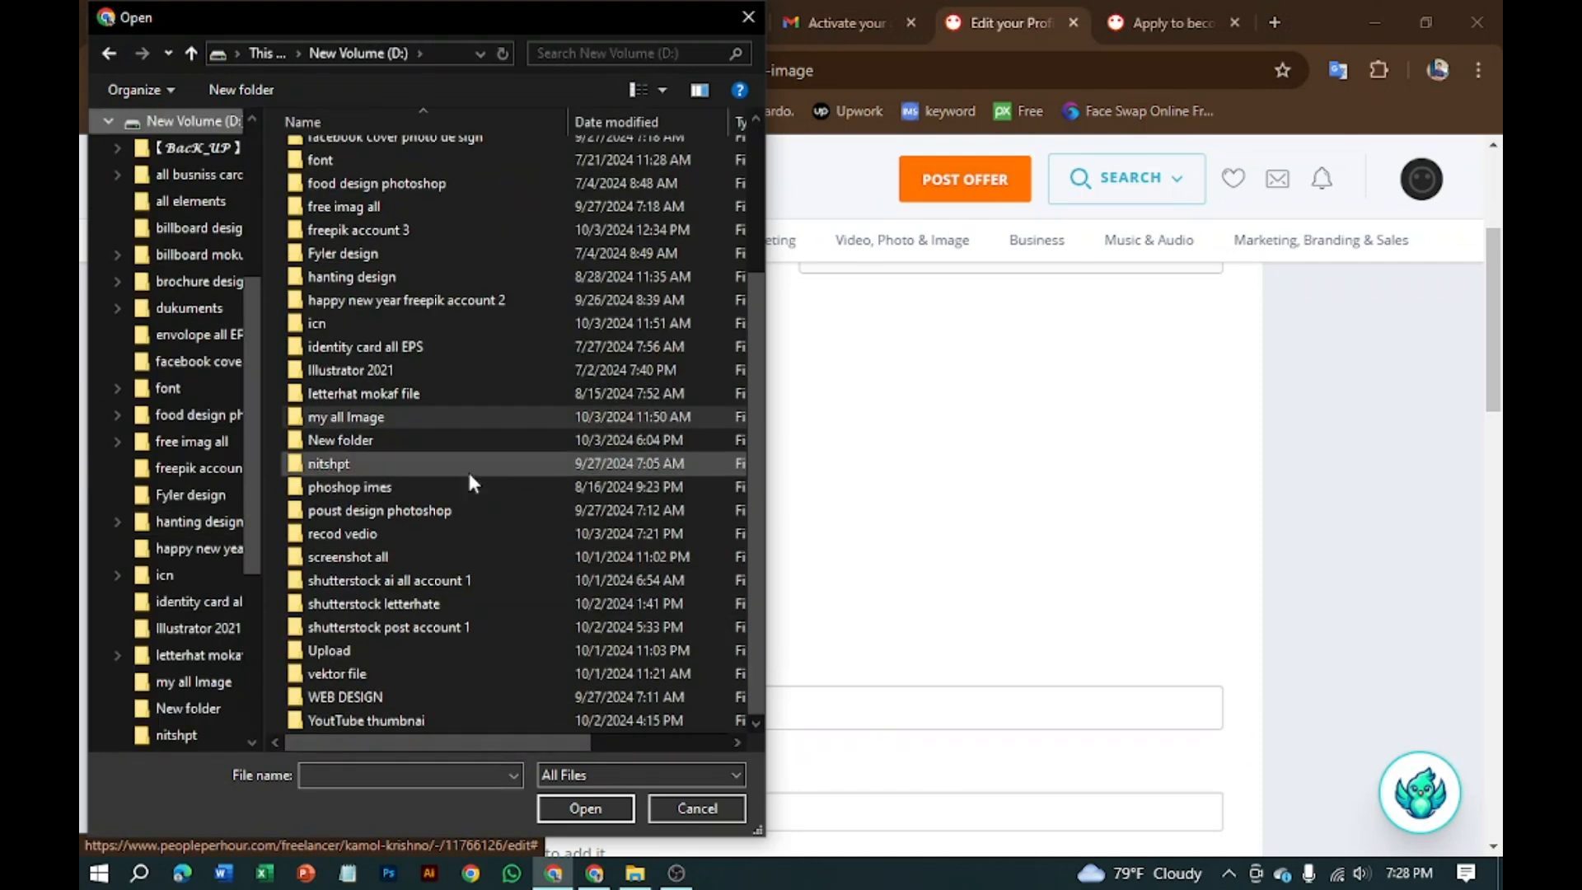
double_click(382, 558)
left_click(110, 53)
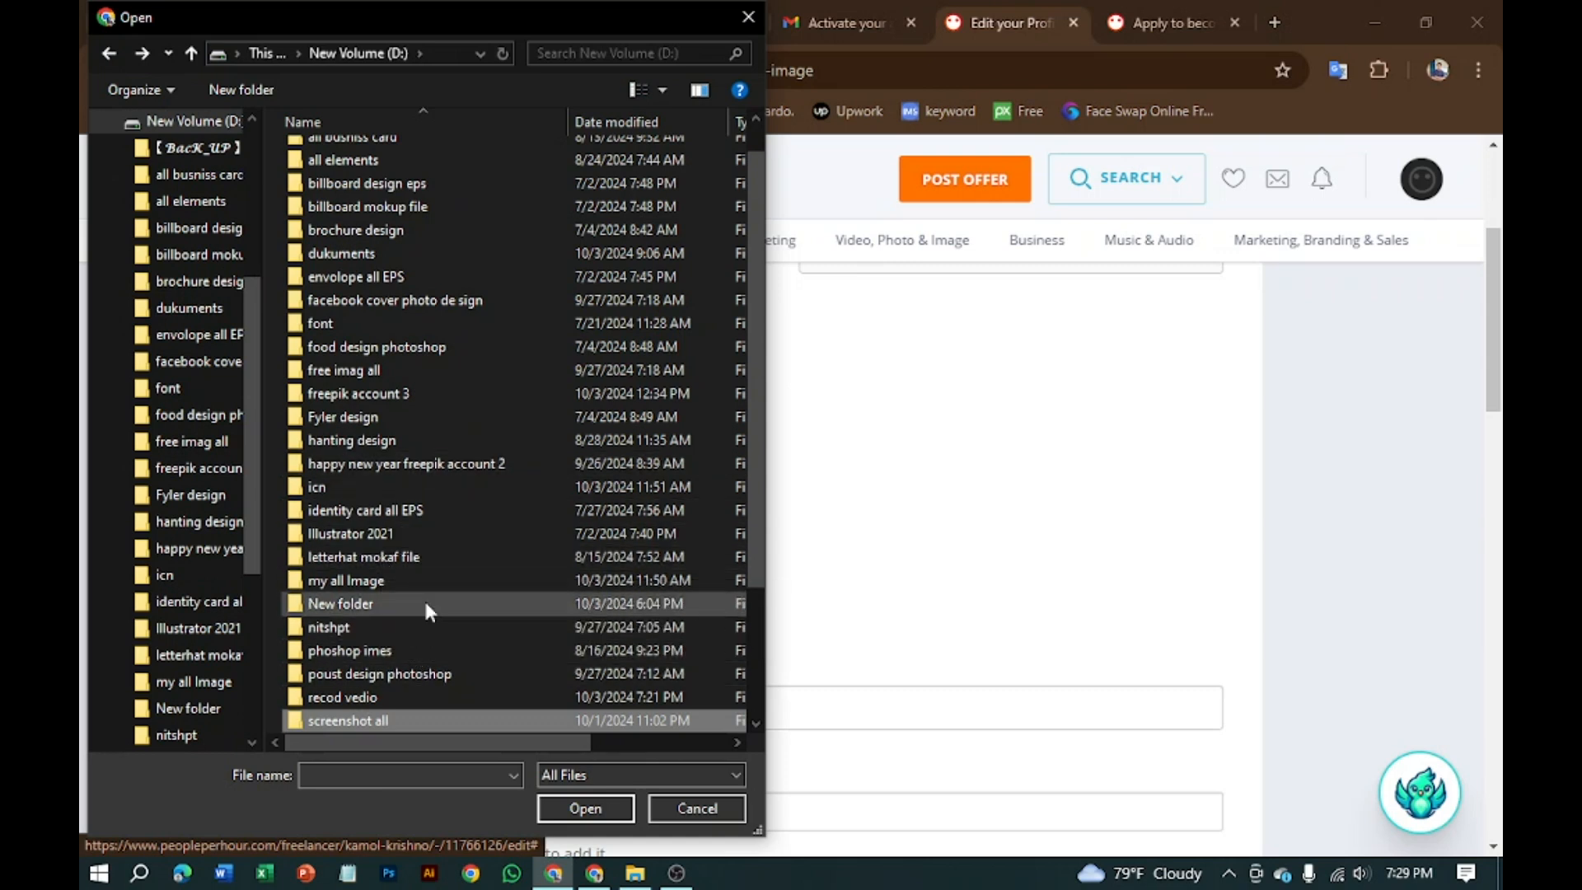
scroll(414, 663, "down", 3)
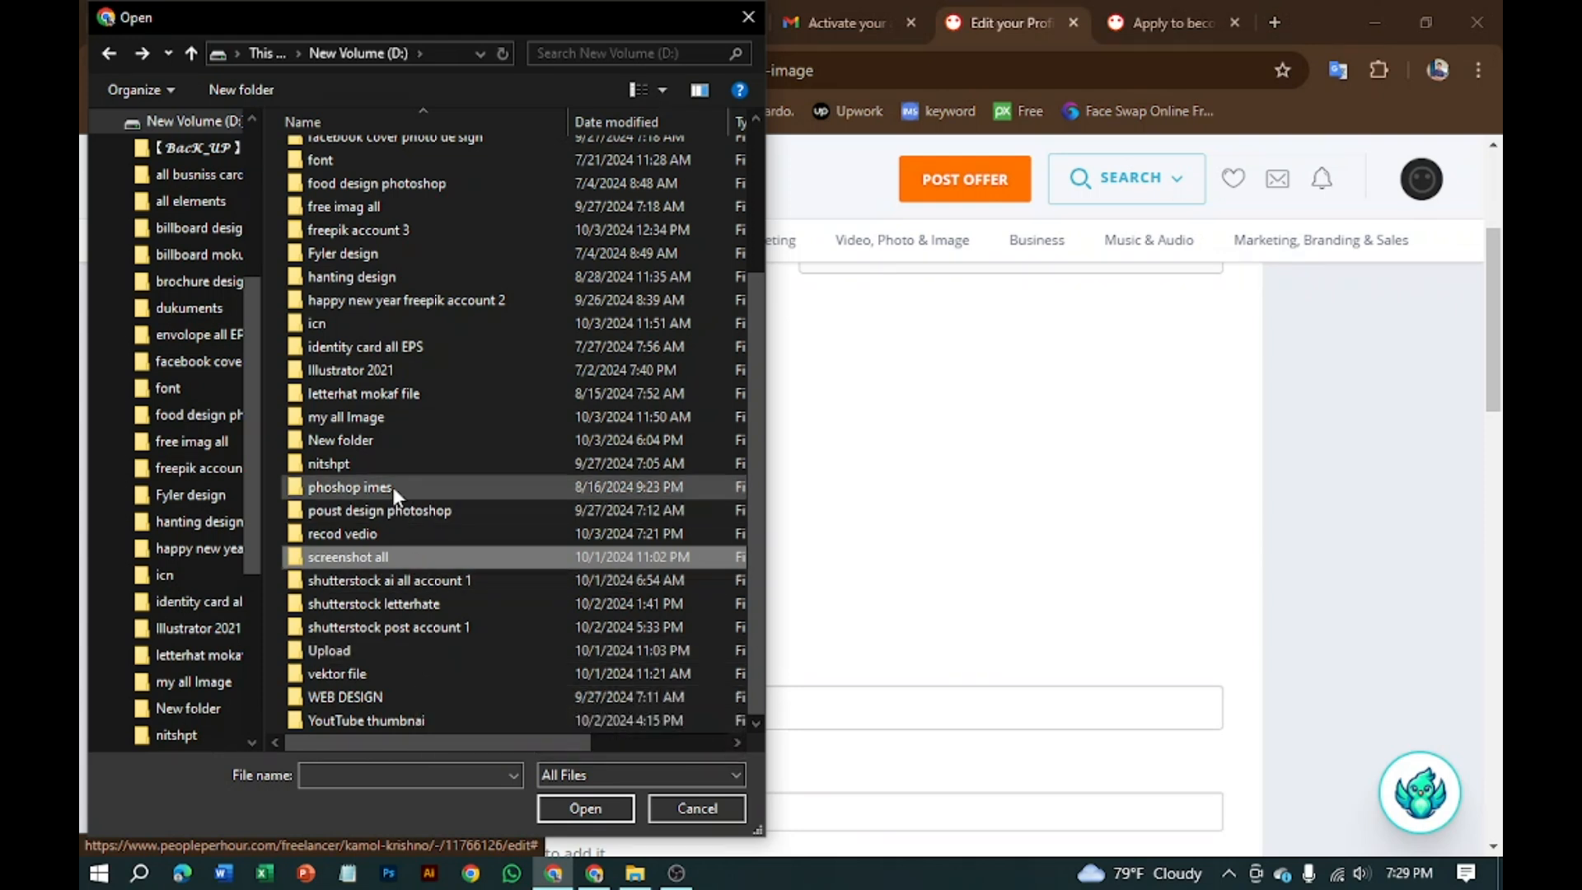
scroll(387, 396, "up", 3)
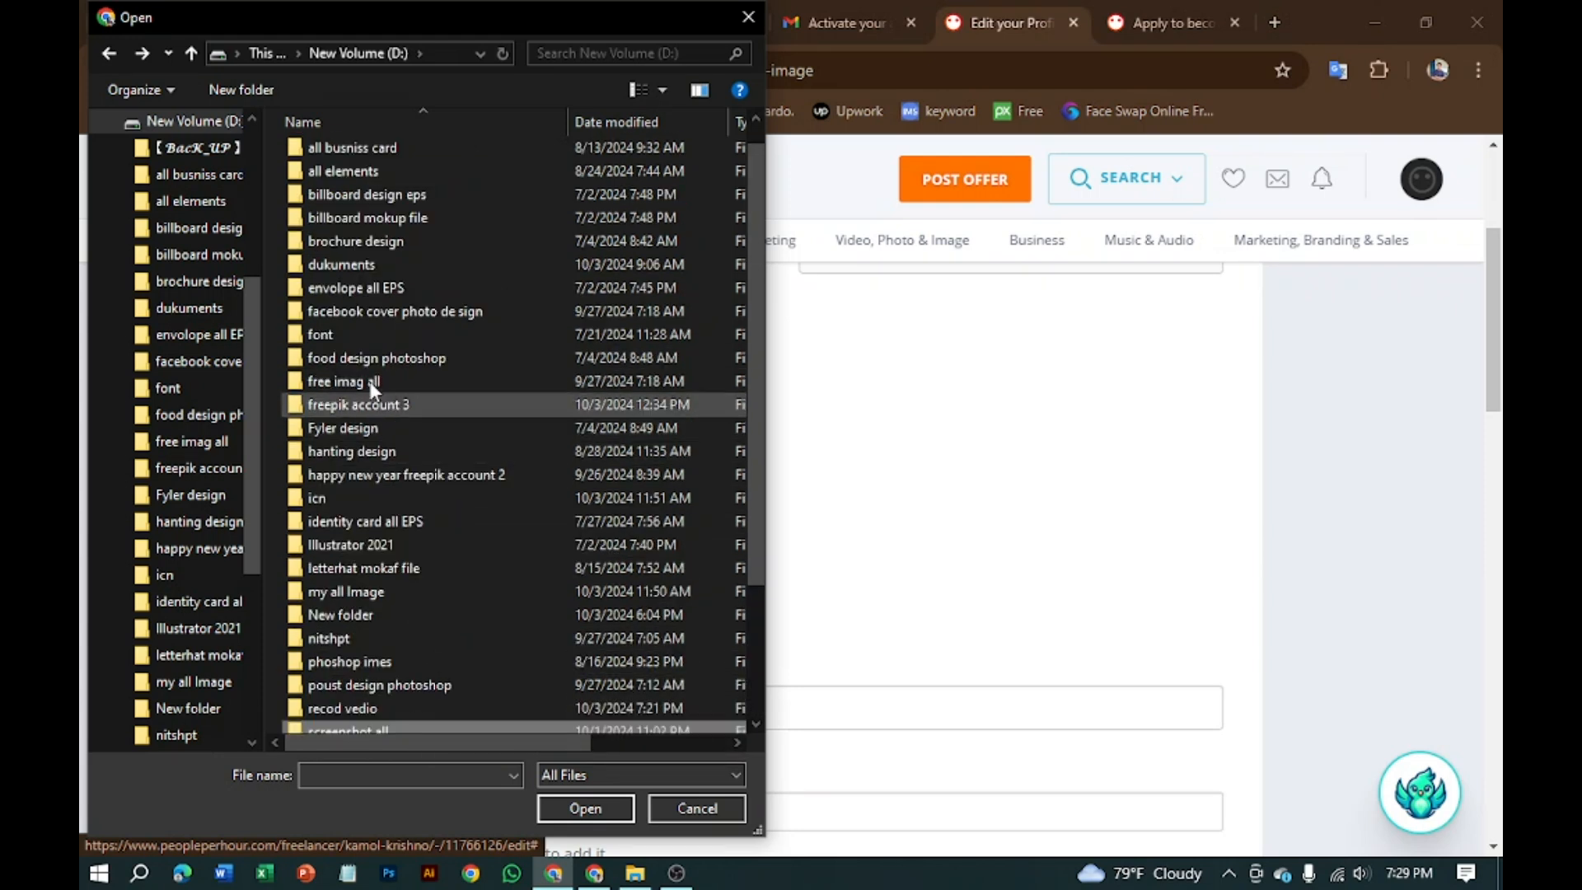
left_click(353, 195)
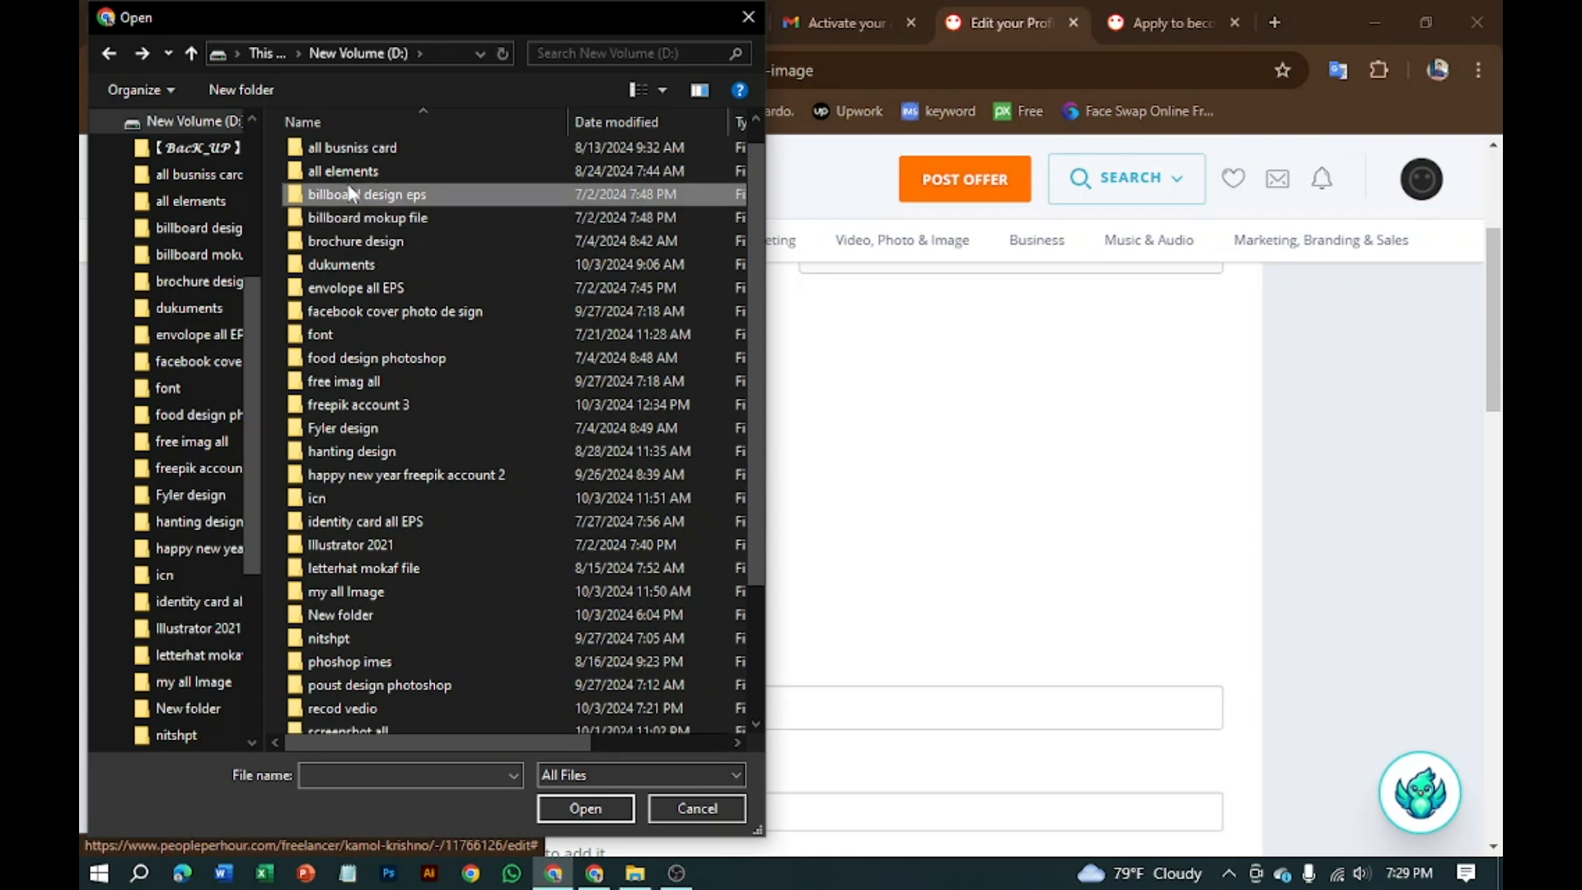
left_click(358, 264)
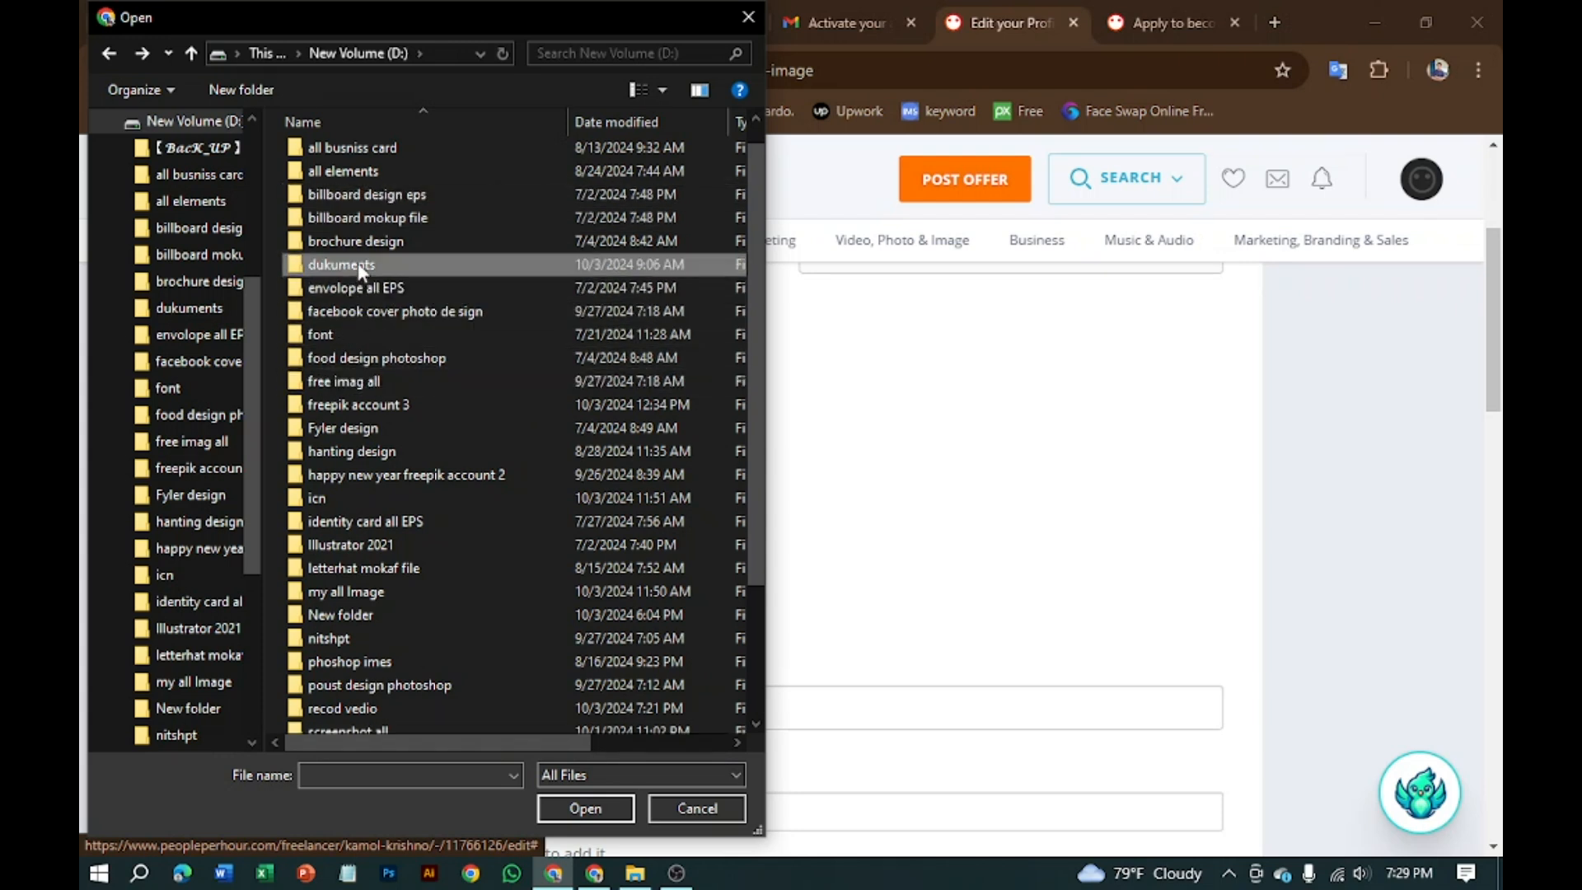
double_click(357, 451)
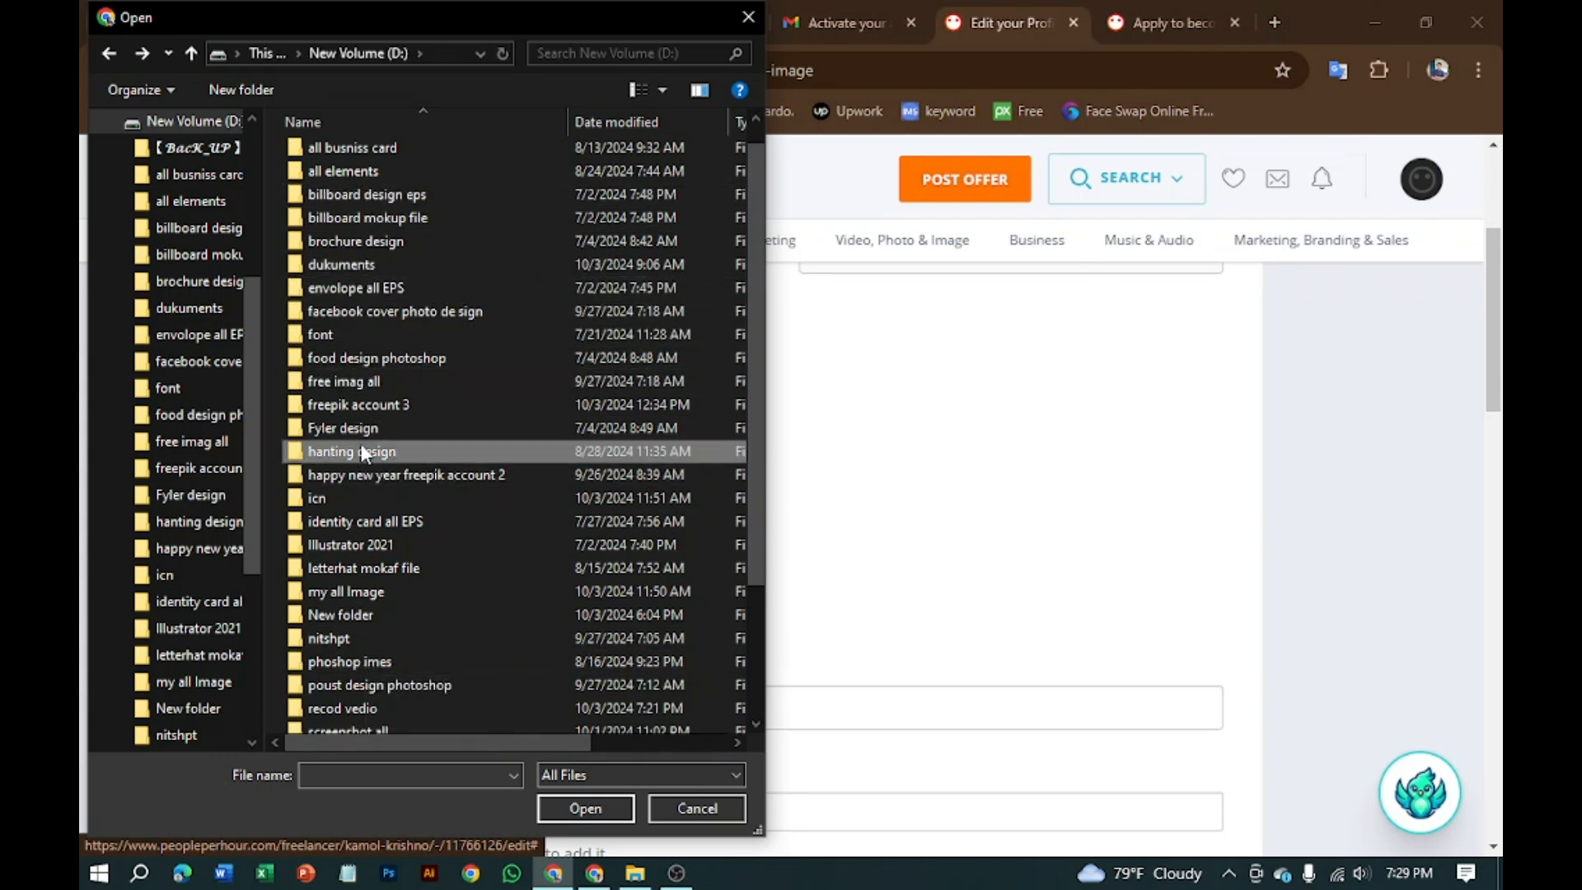
double_click(338, 177)
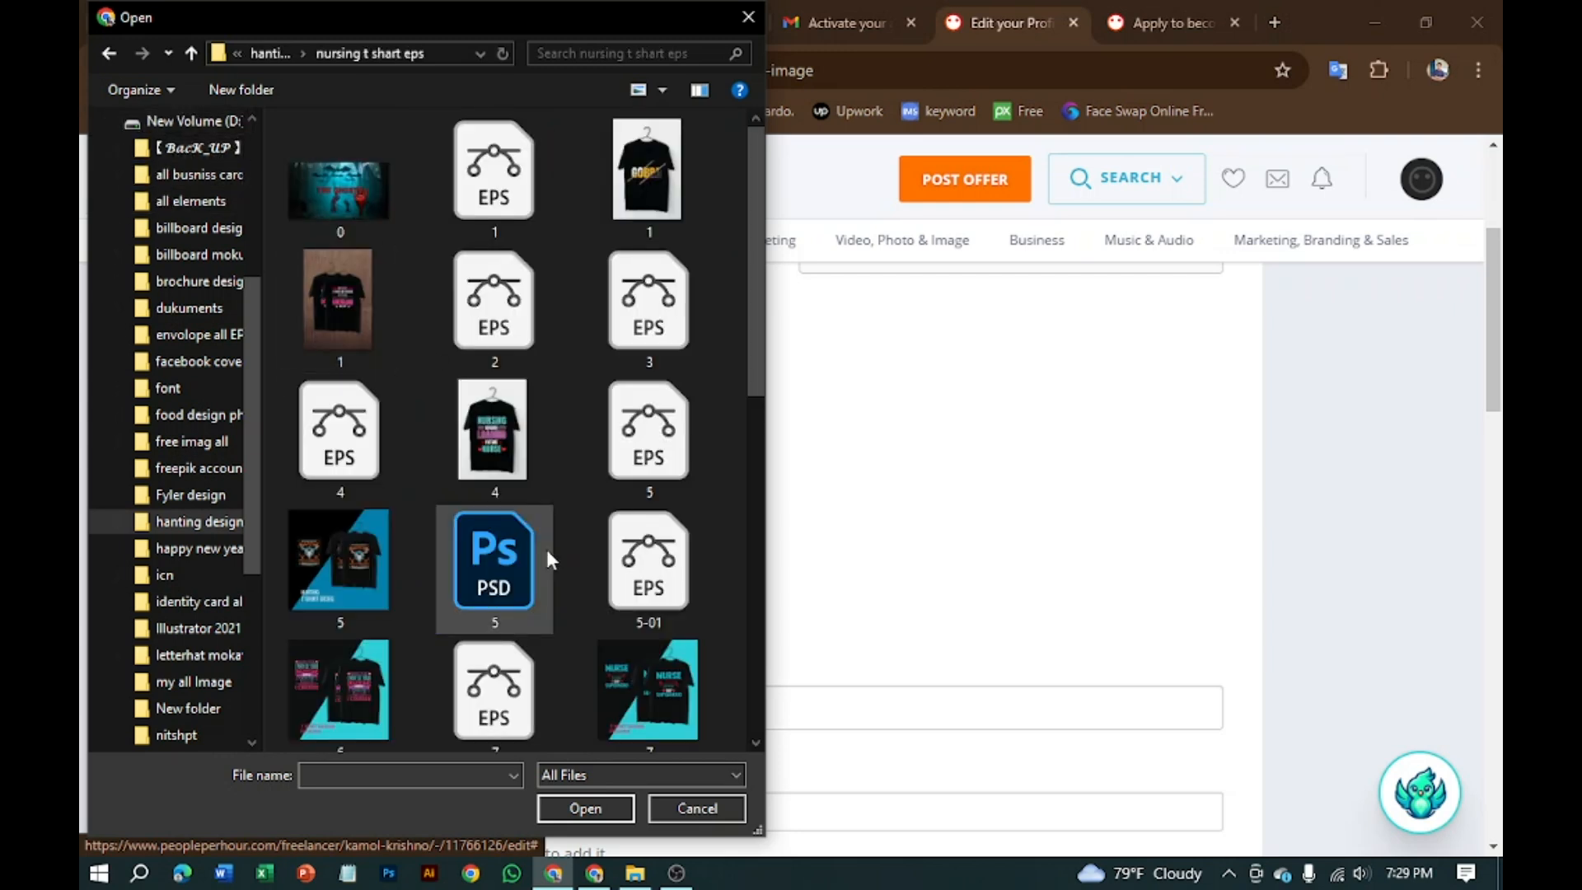
scroll(546, 549, "down", 2)
scroll(547, 550, "down", 3)
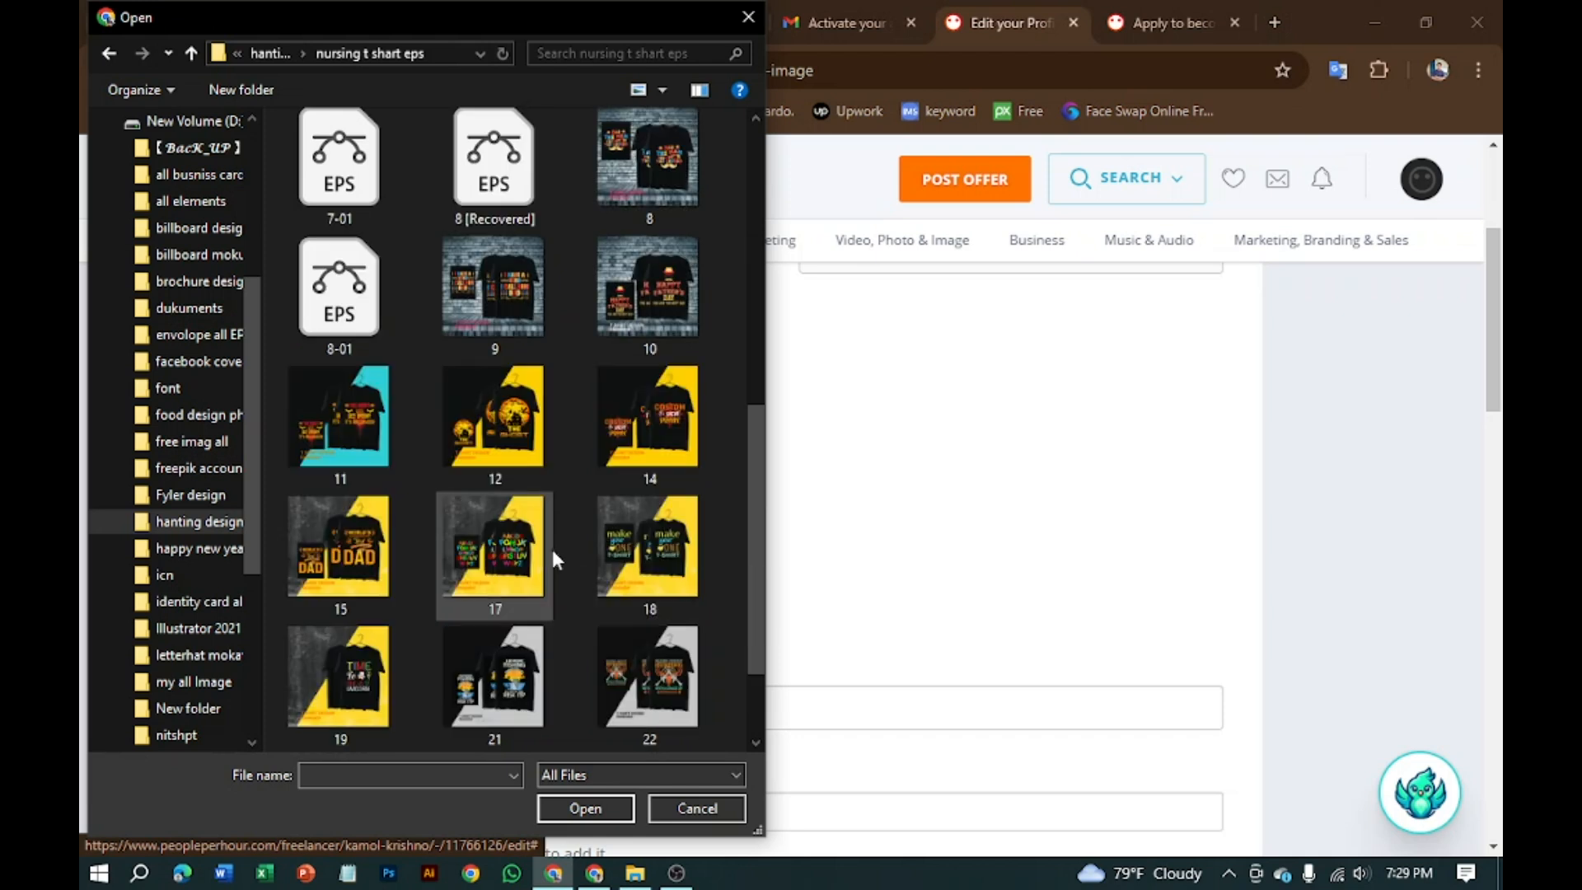
Step: Select t-shirt designs 14, 15, 17, 18, 19, 21 and 22 and upload them as the profile picture
left_click(644, 412)
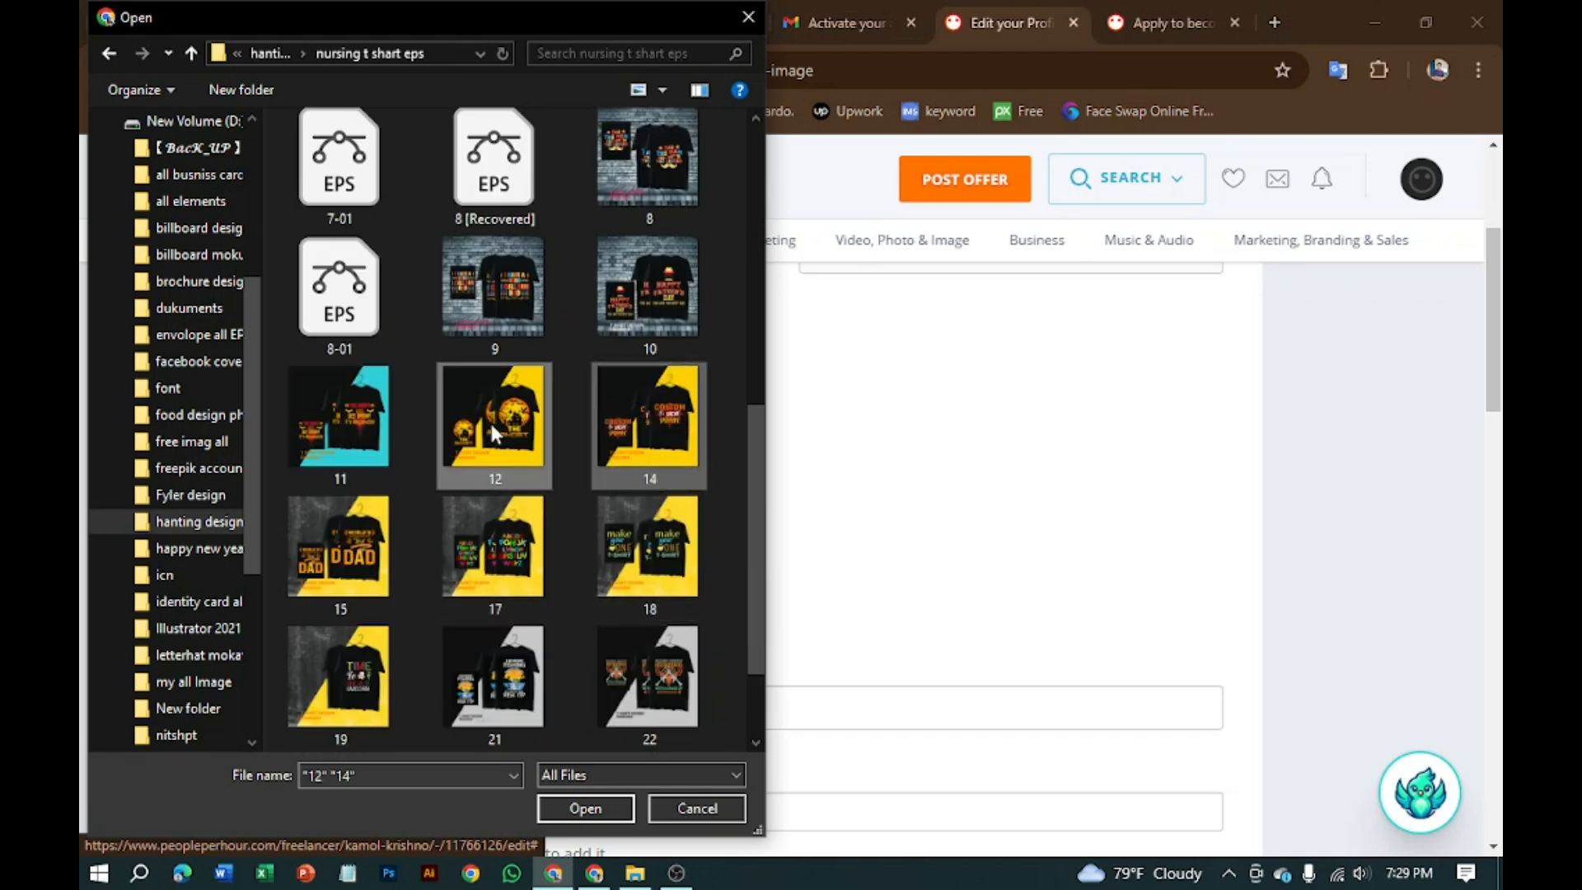
left_click(353, 550, "ctrl")
left_click(520, 568, "ctrl")
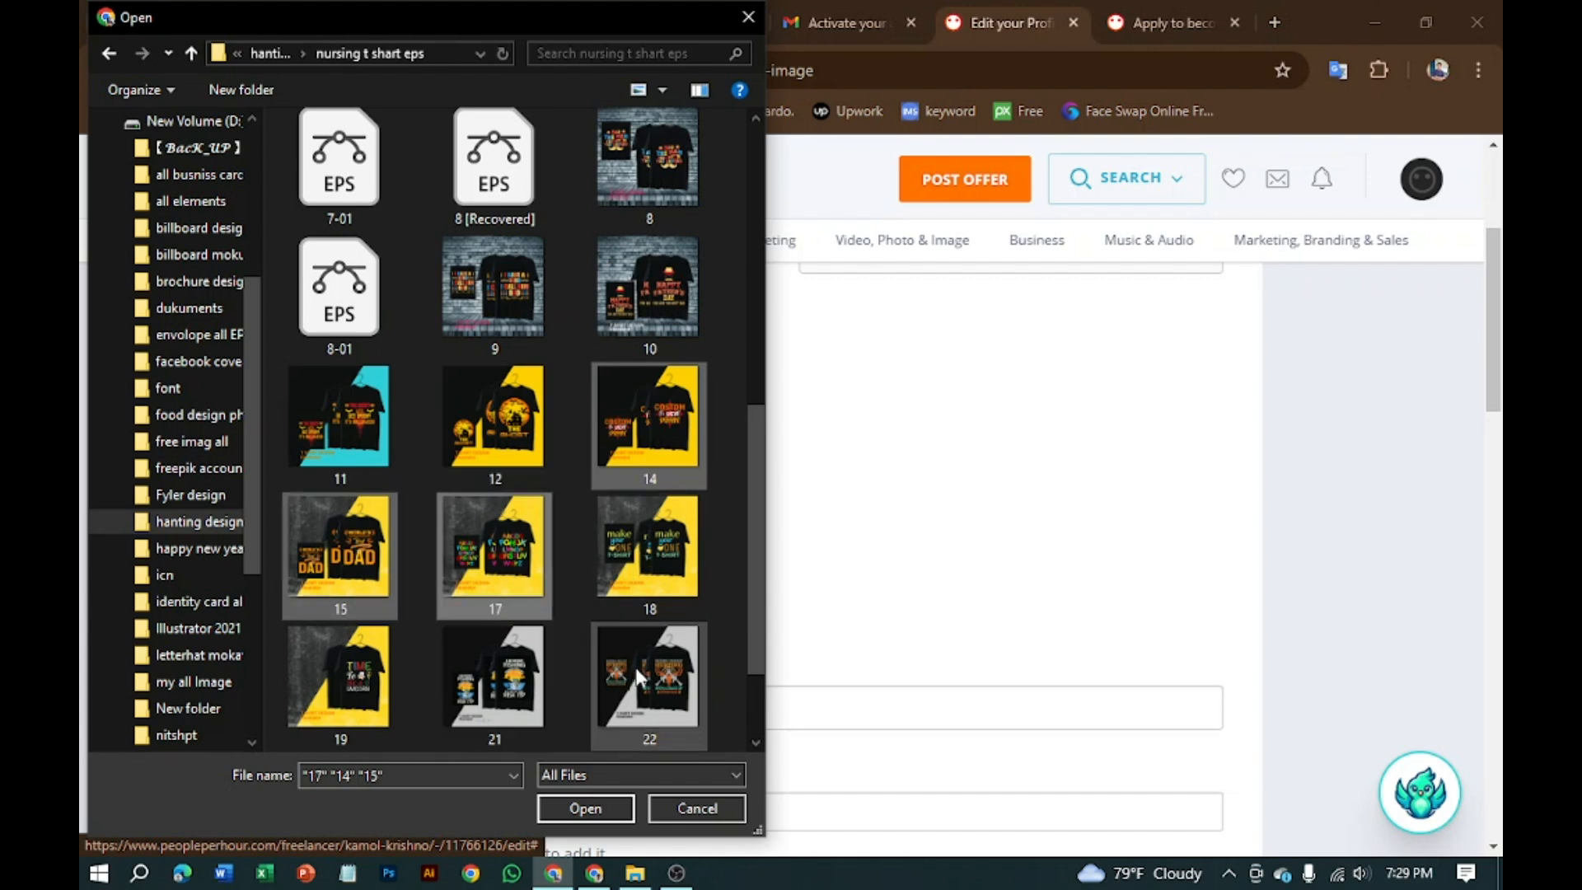
left_click(439, 700, "ctrl+shift")
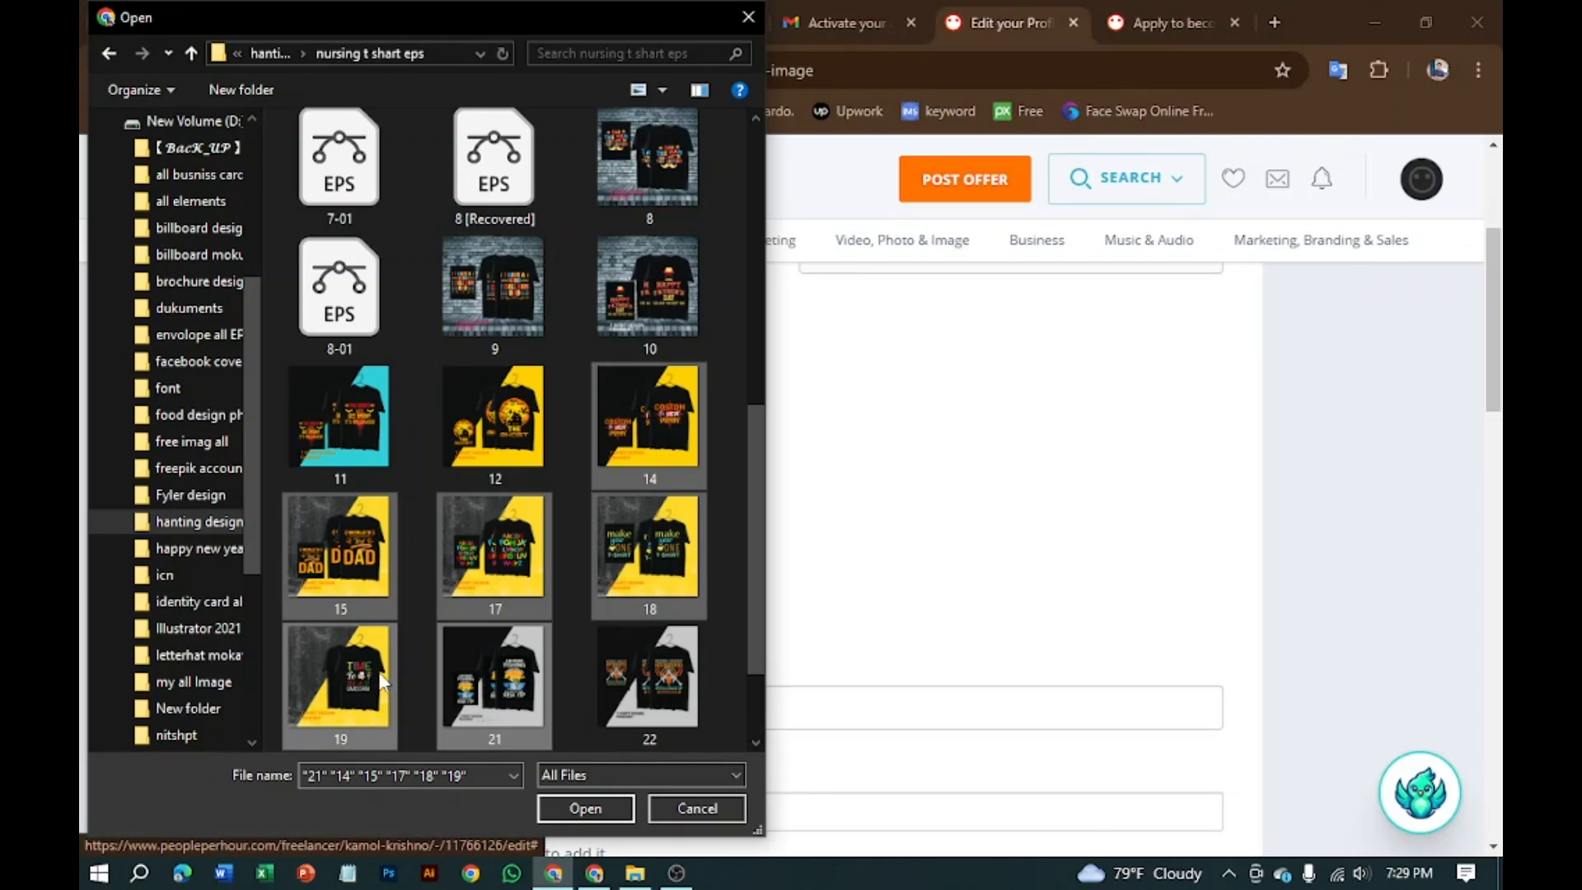
left_click(500, 641, "ctrl")
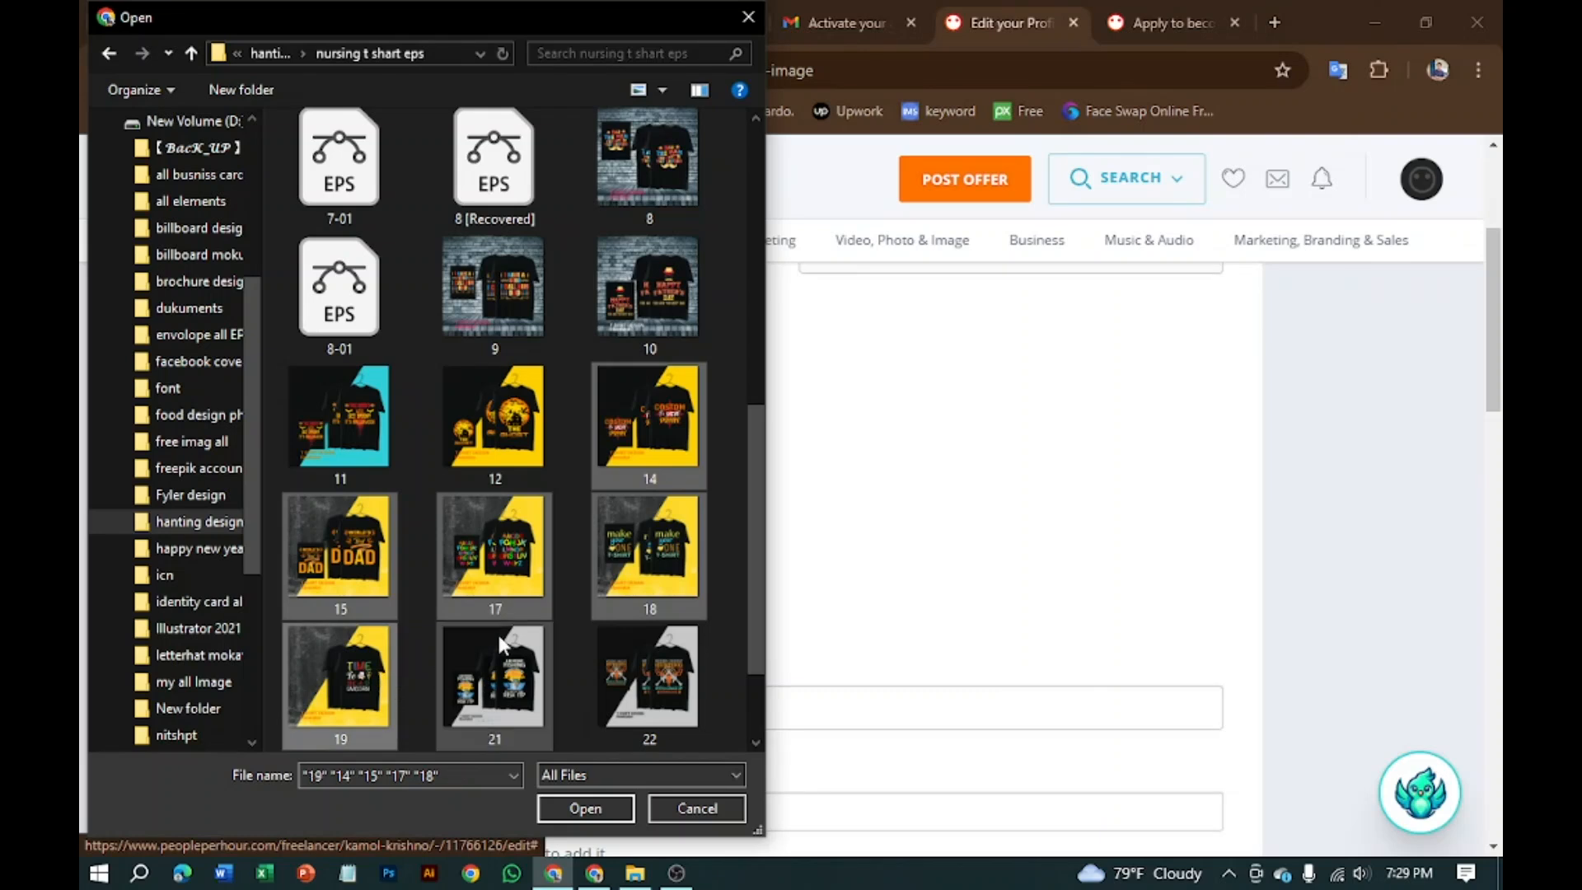
left_click(524, 693, "ctrl")
left_click(651, 680, "ctrl")
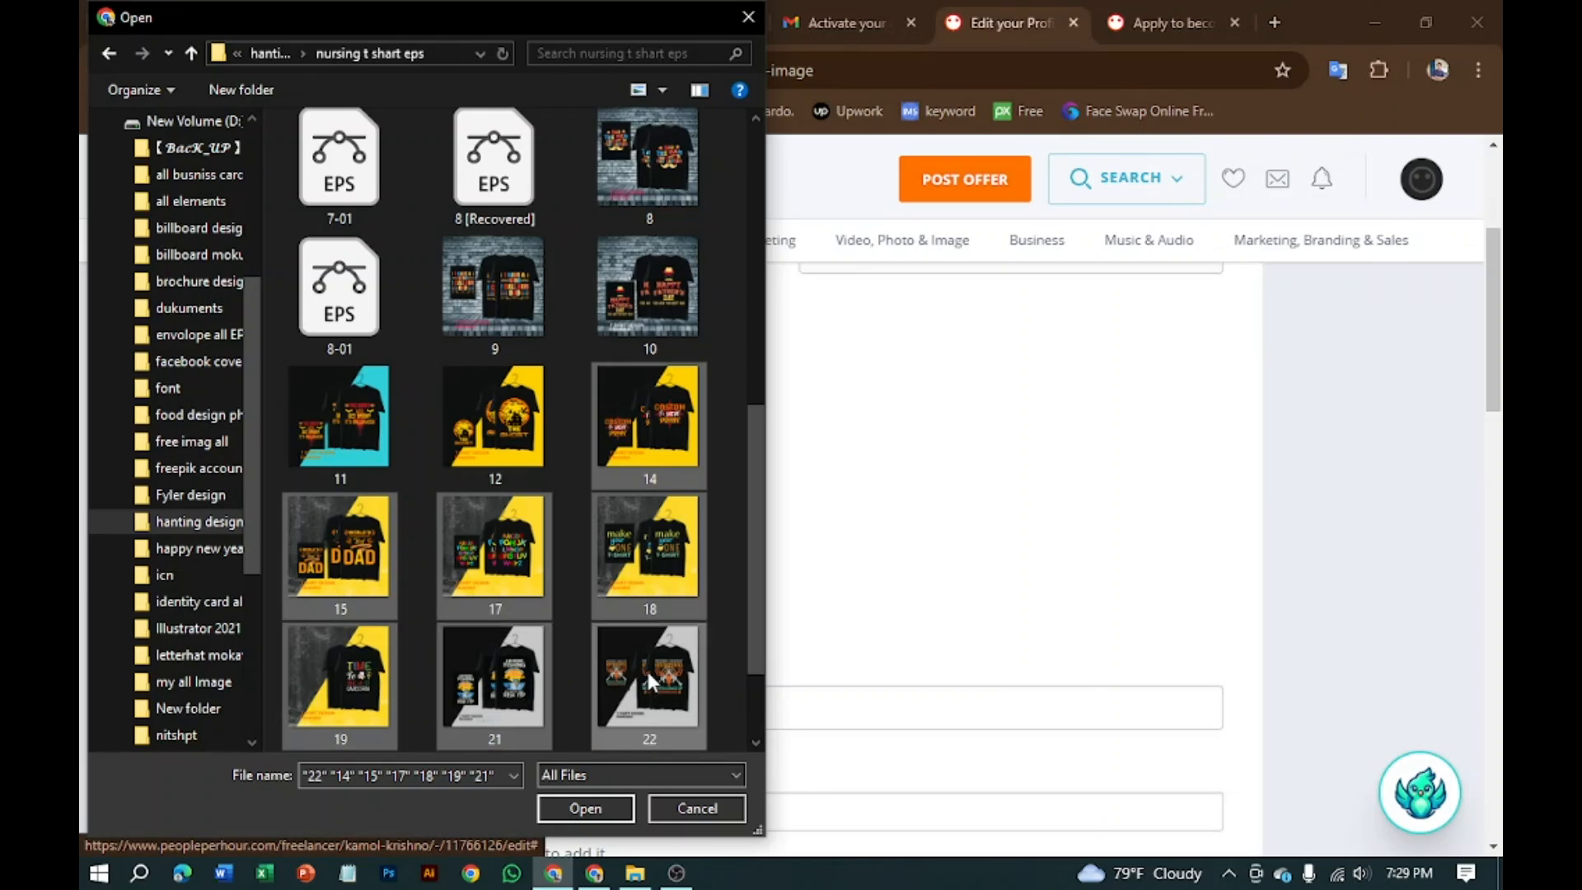
scroll(573, 569, "up", 2)
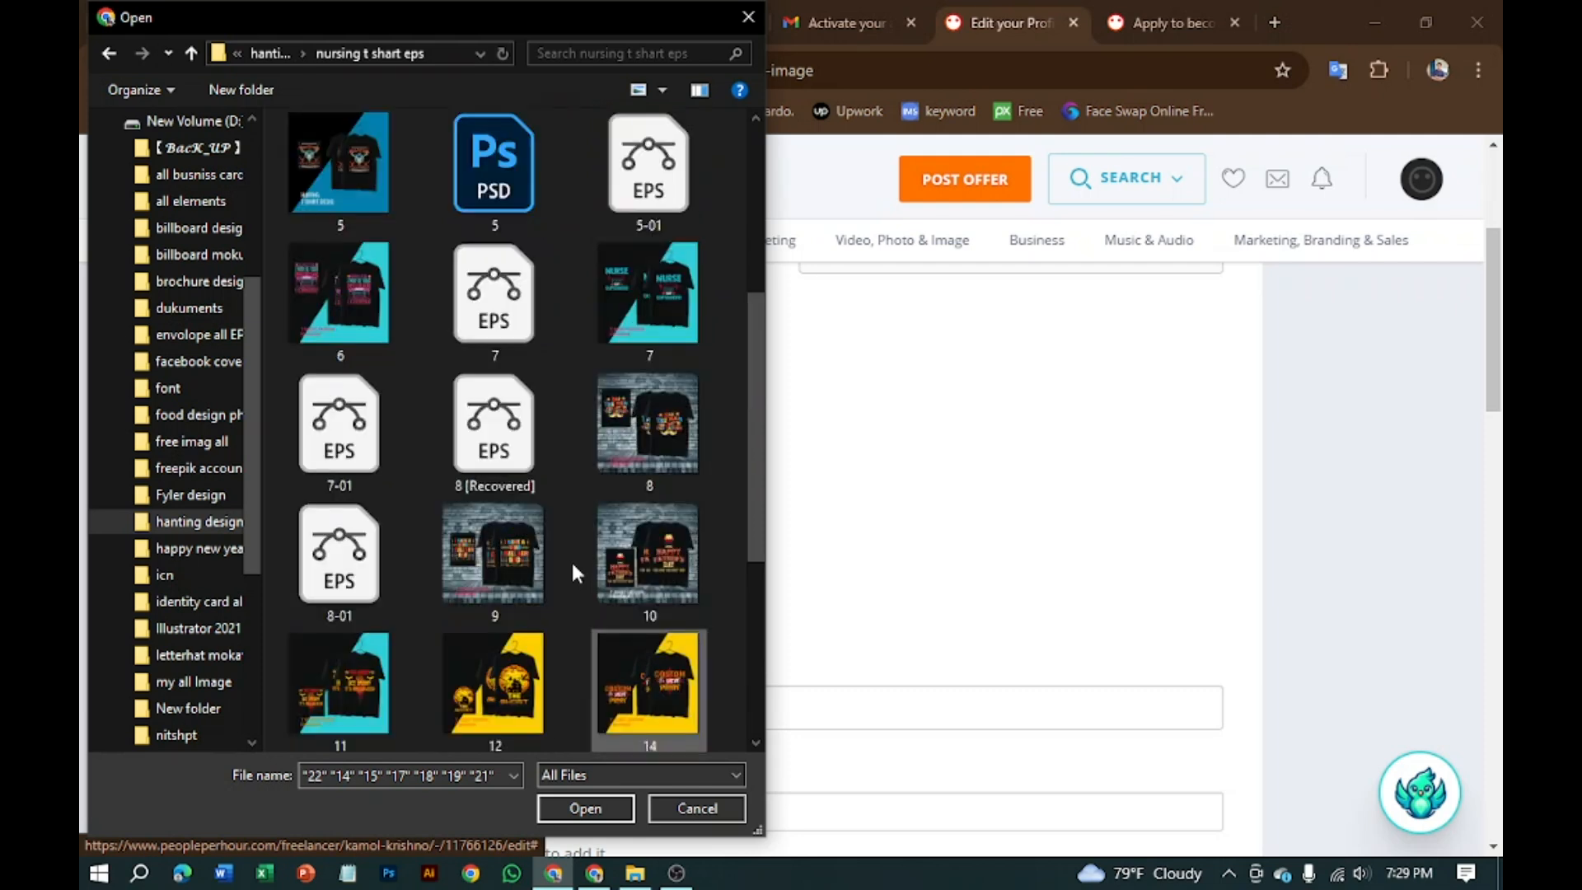
scroll(571, 560, "up", 3)
left_click(608, 809)
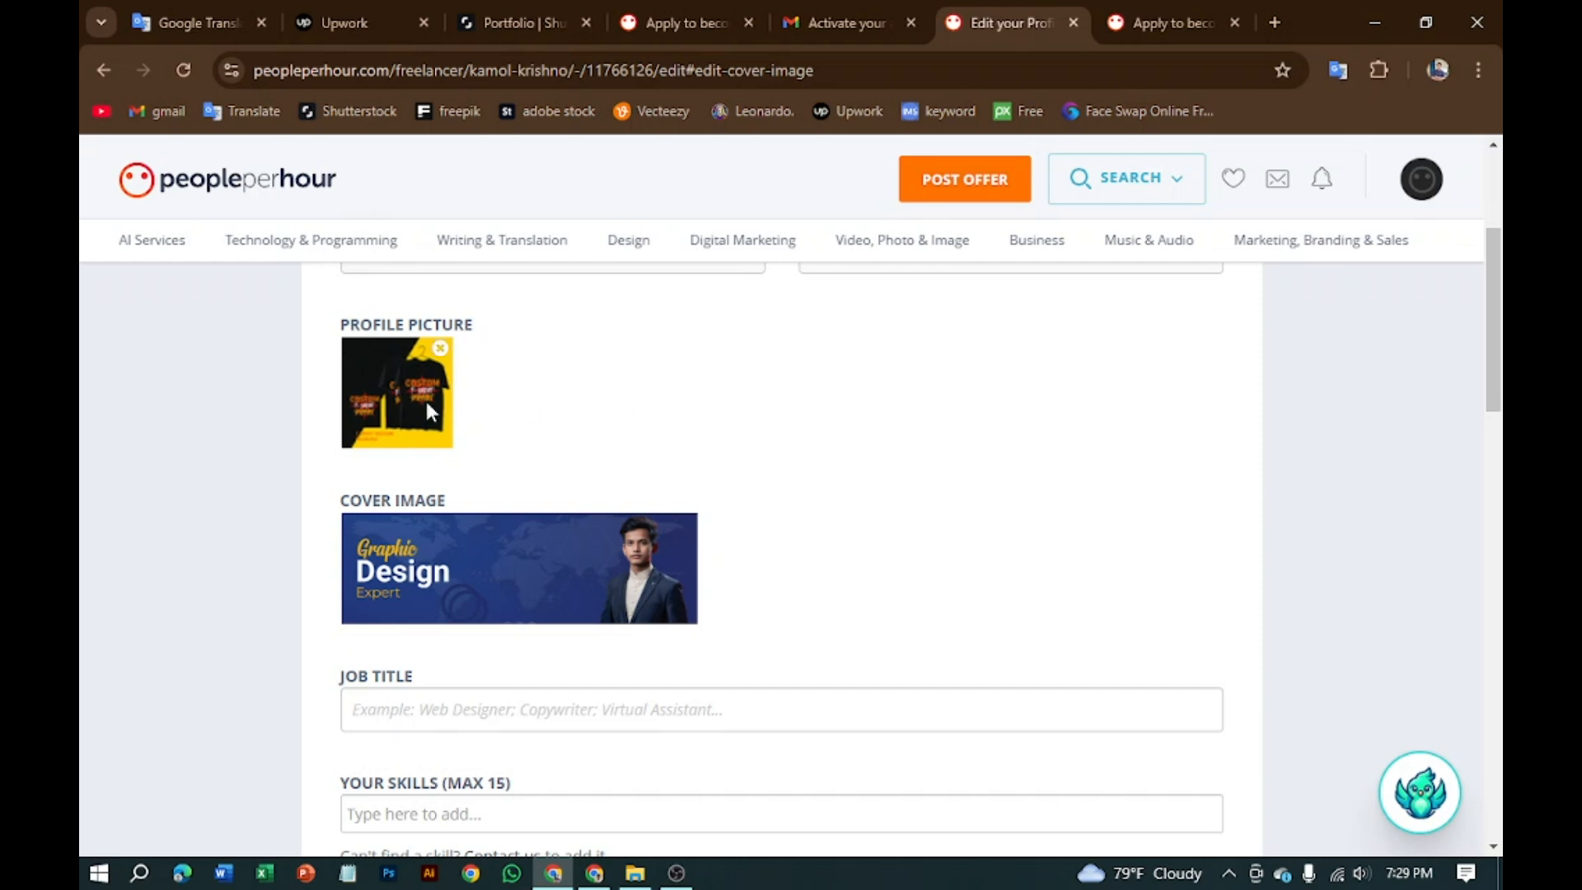
Step: Delete the t-shirt design from the profile picture and cancel the file picker so the slot stays empty
scroll(437, 437, "up", 4)
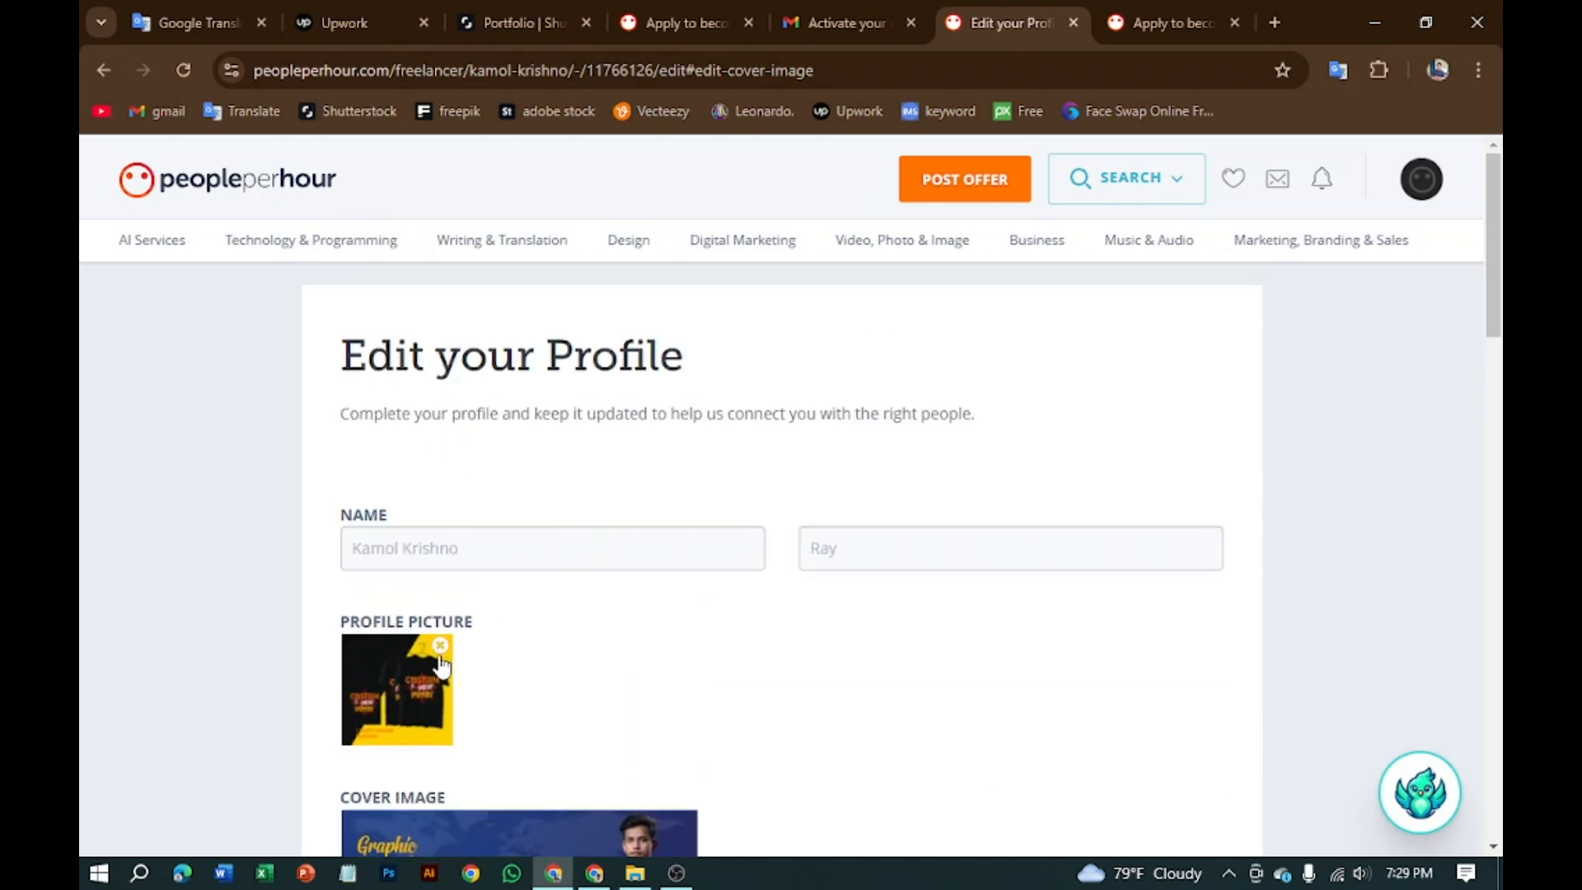
scroll(421, 689, "down", 4)
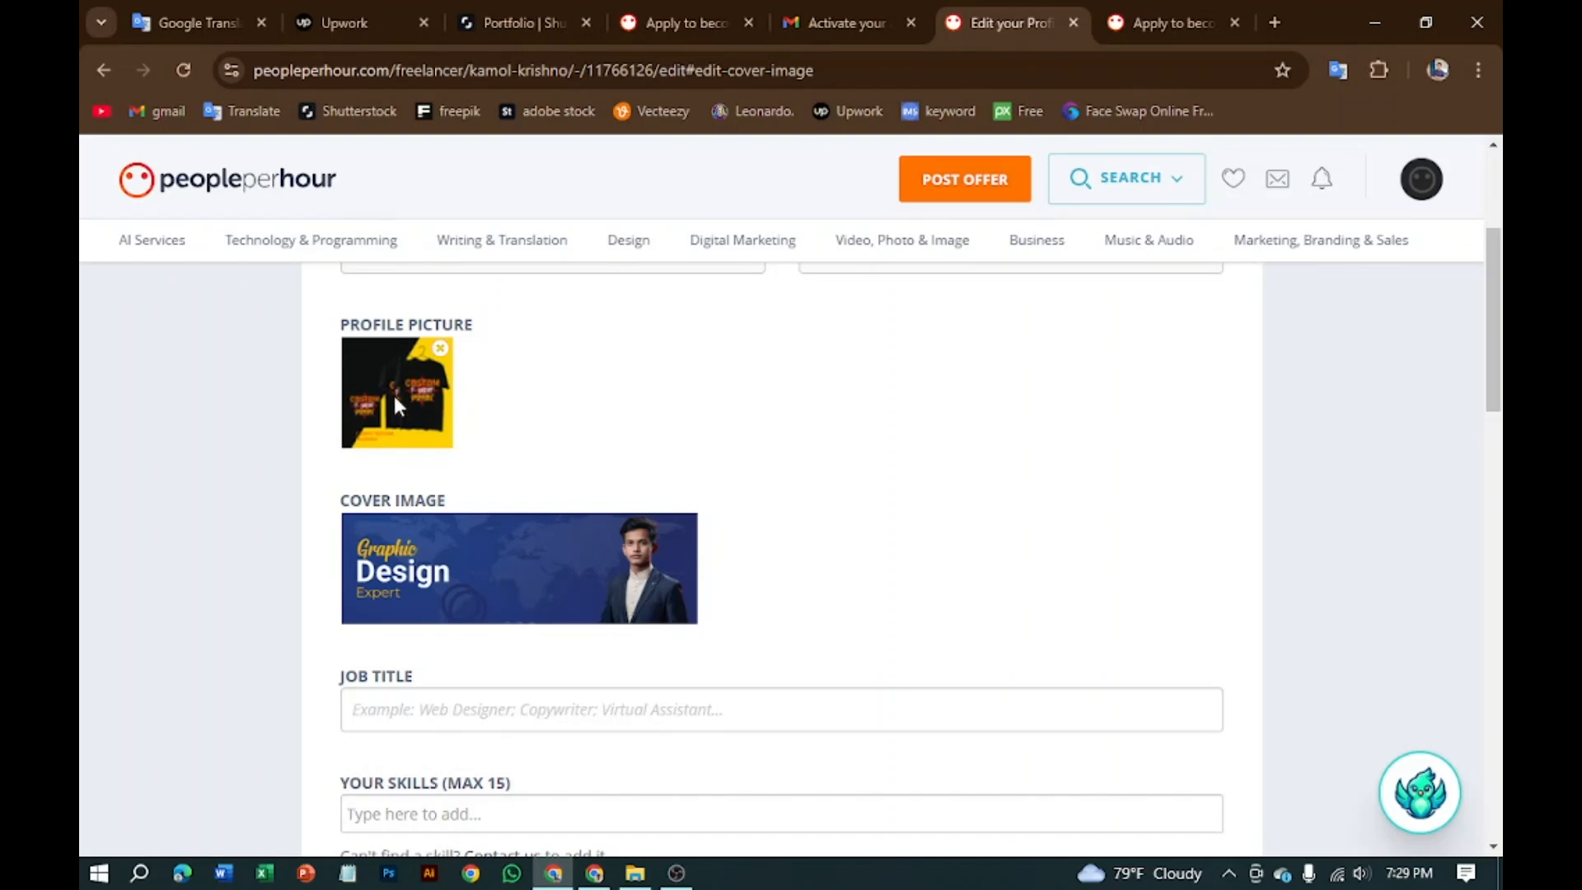
scroll(425, 467, "up", 2)
scroll(426, 468, "up", 2)
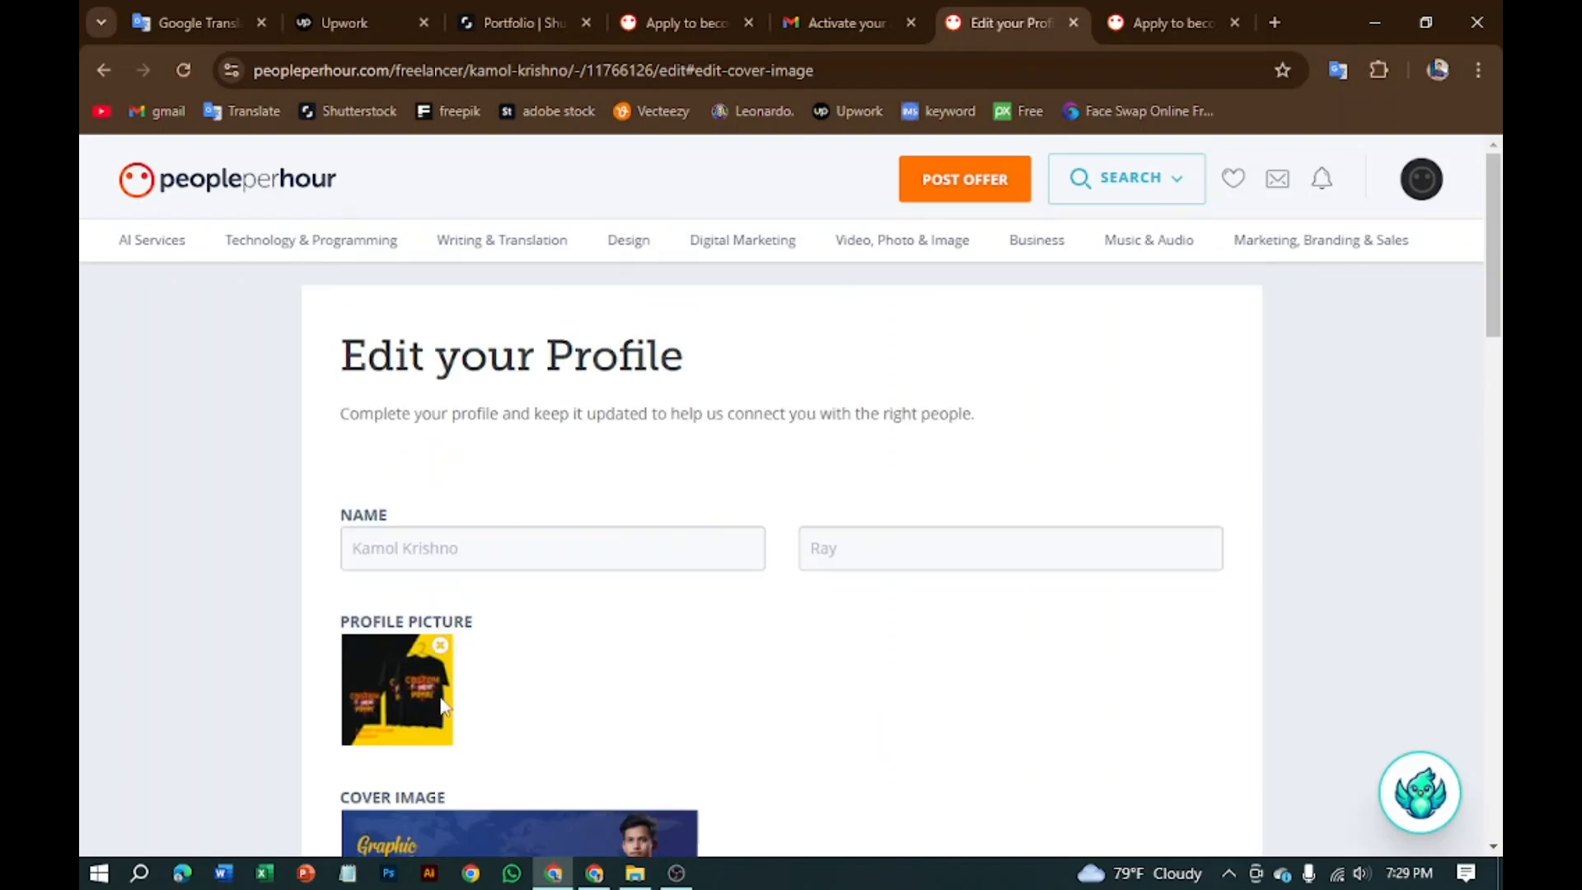
left_click(442, 647)
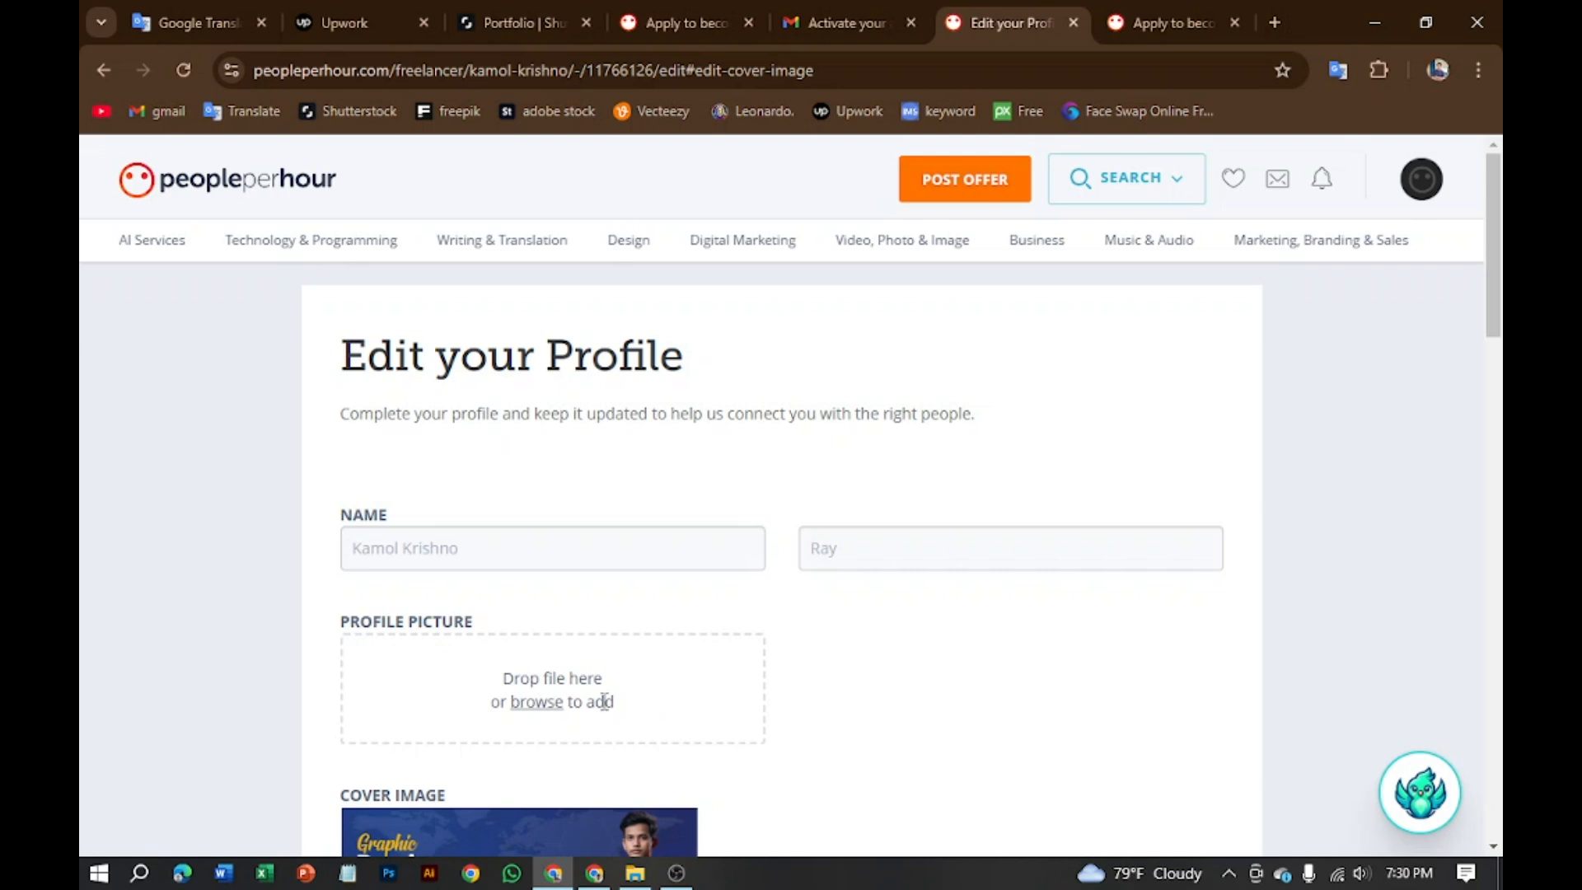
left_click(523, 706)
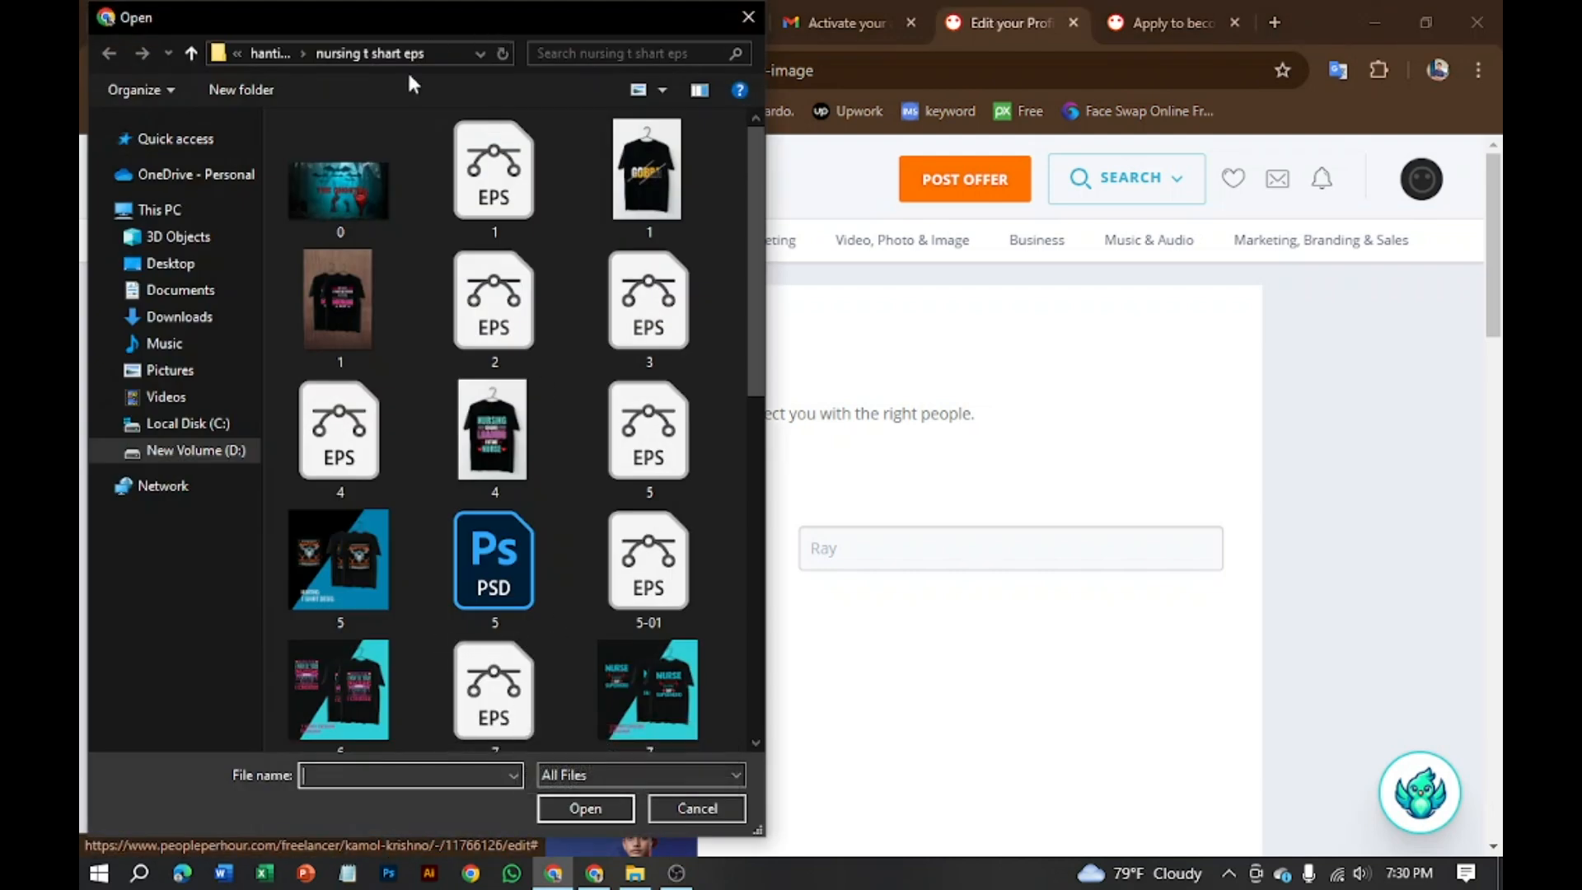
left_click(690, 811)
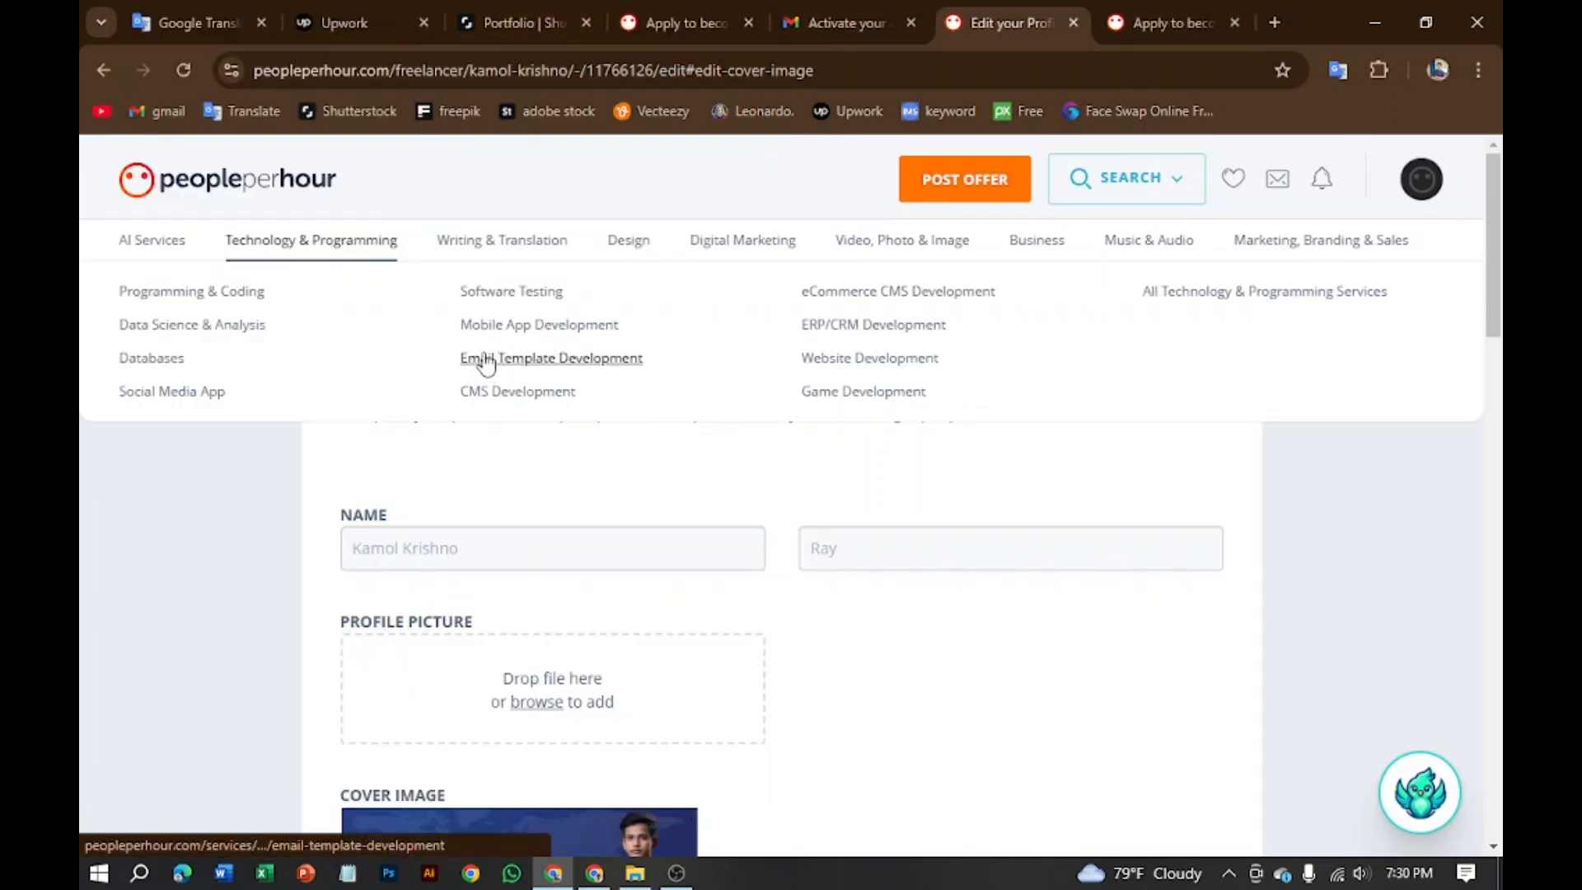
scroll(494, 671, "down", 10)
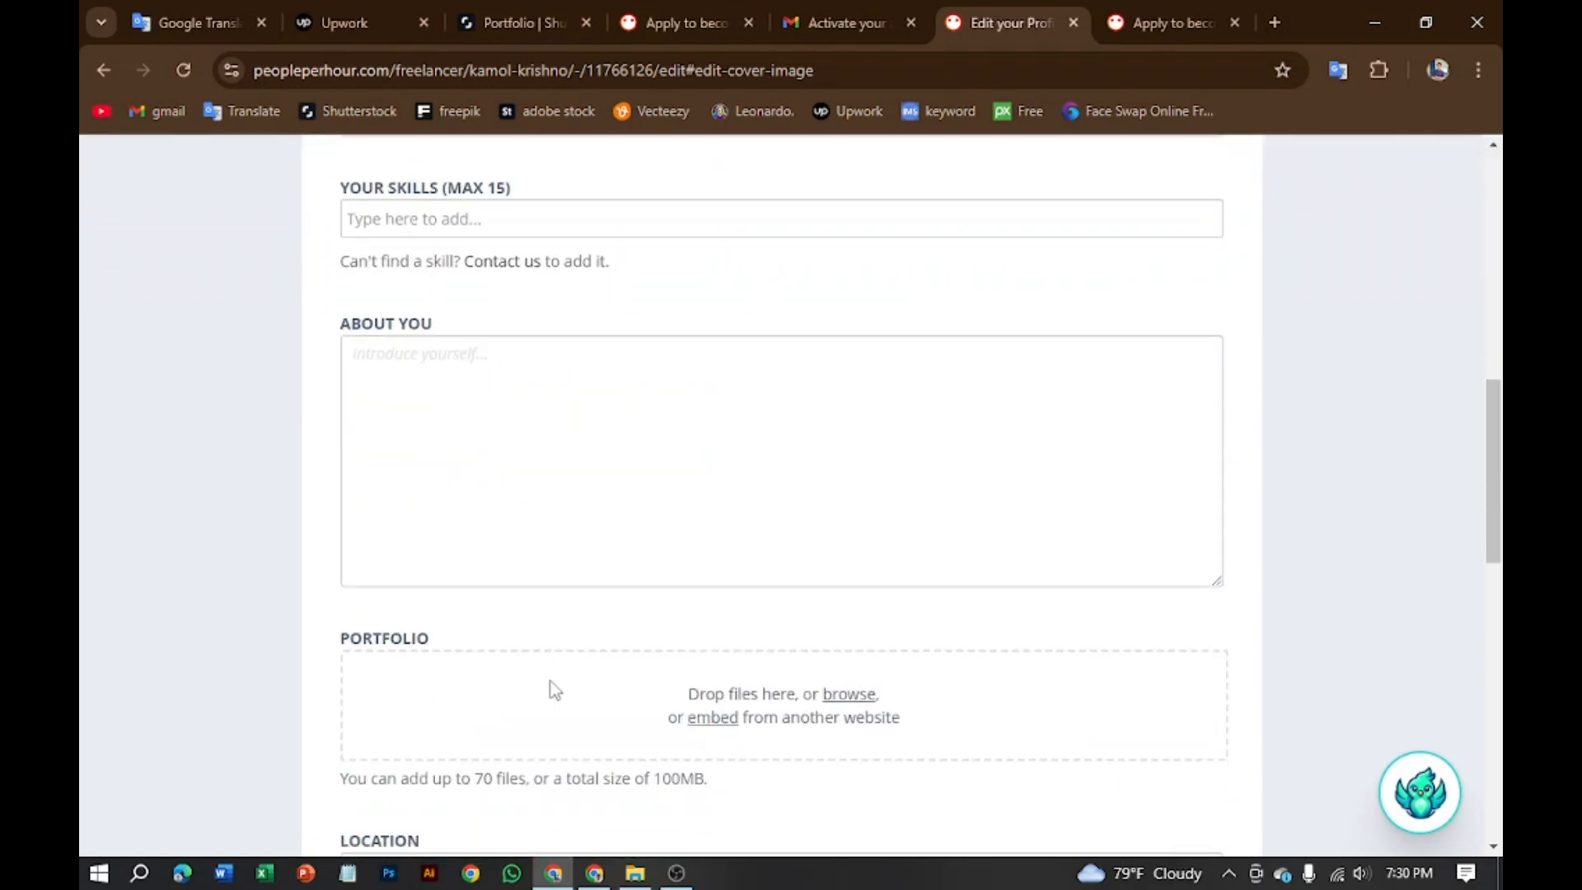
Step: Pick designs 25, 24, 22, 21, 19, 18 and 17 in the Portfolio file picker
left_click(844, 697)
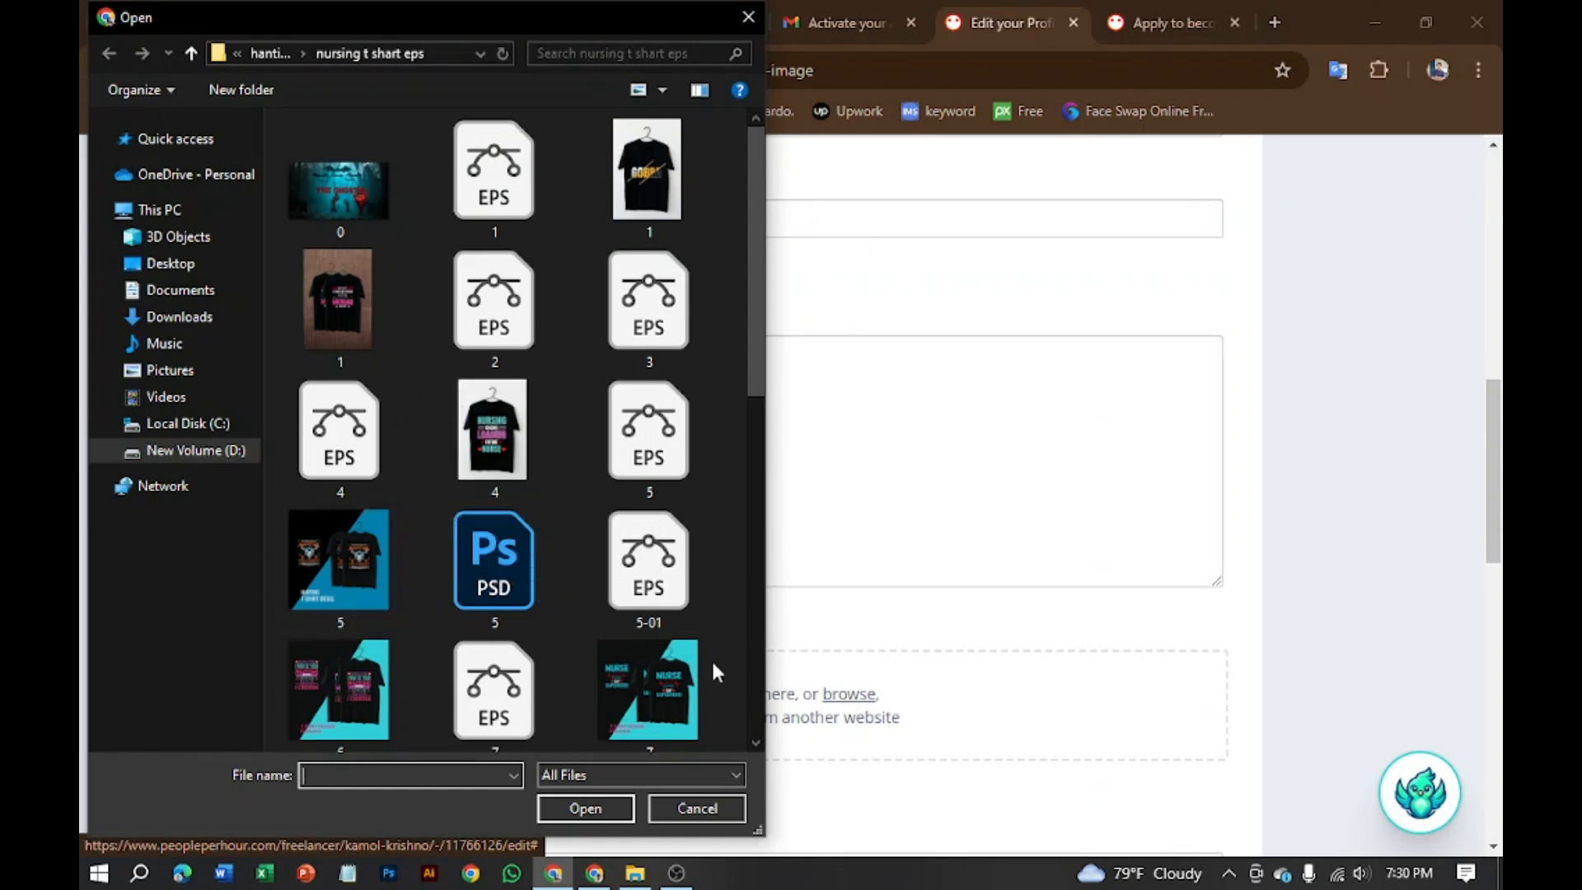
scroll(590, 684, "down", 8)
left_click(511, 672)
left_click(344, 676, "ctrl")
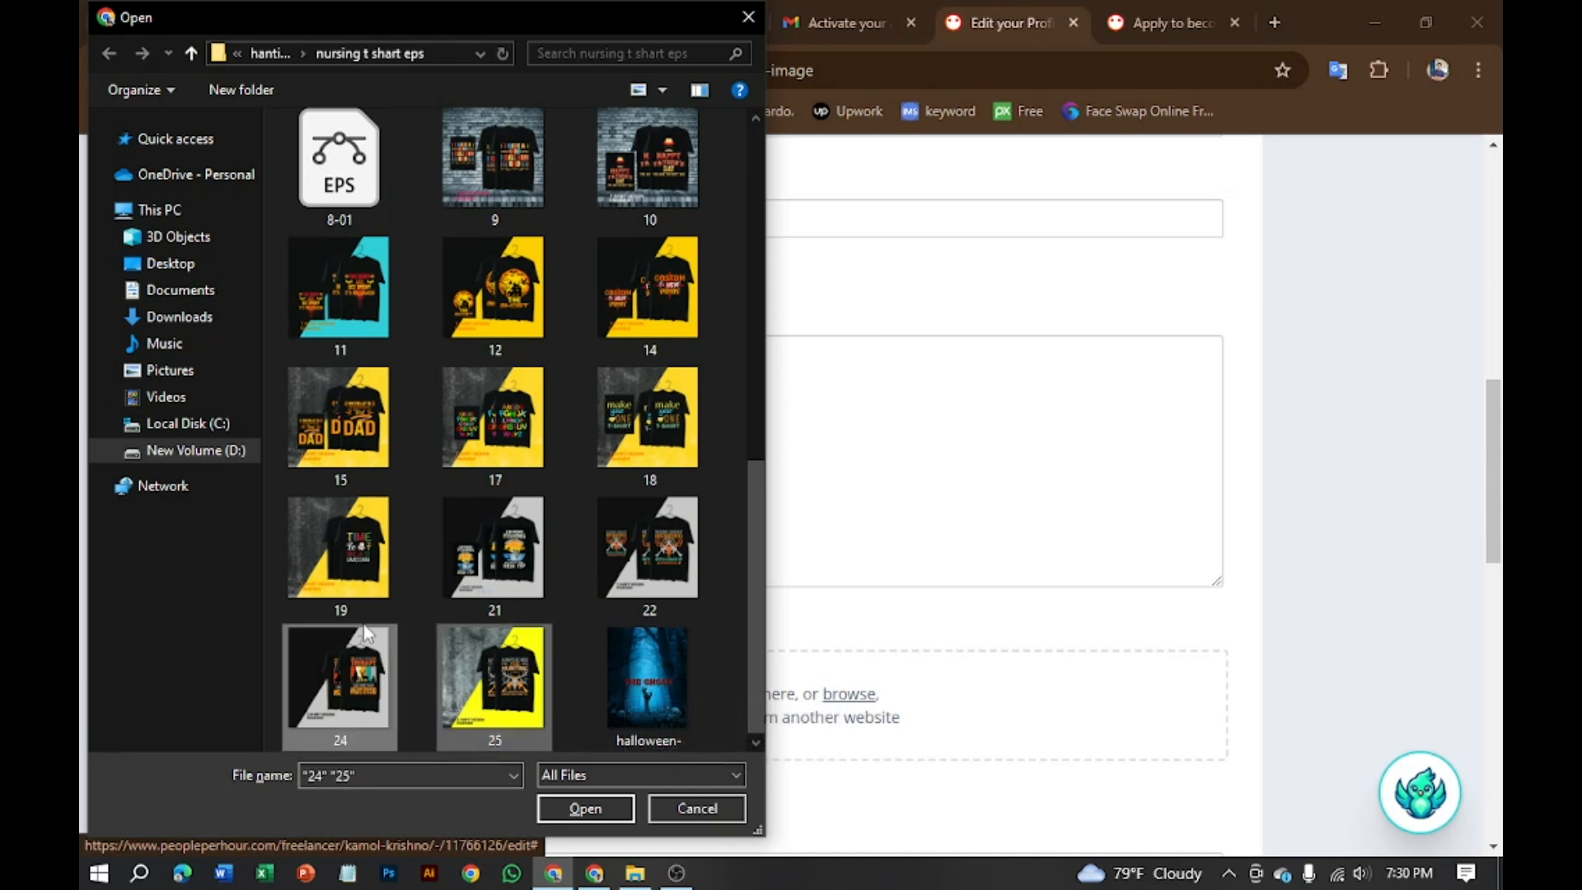
left_click(468, 587, "shift")
left_click(354, 568, "ctrl")
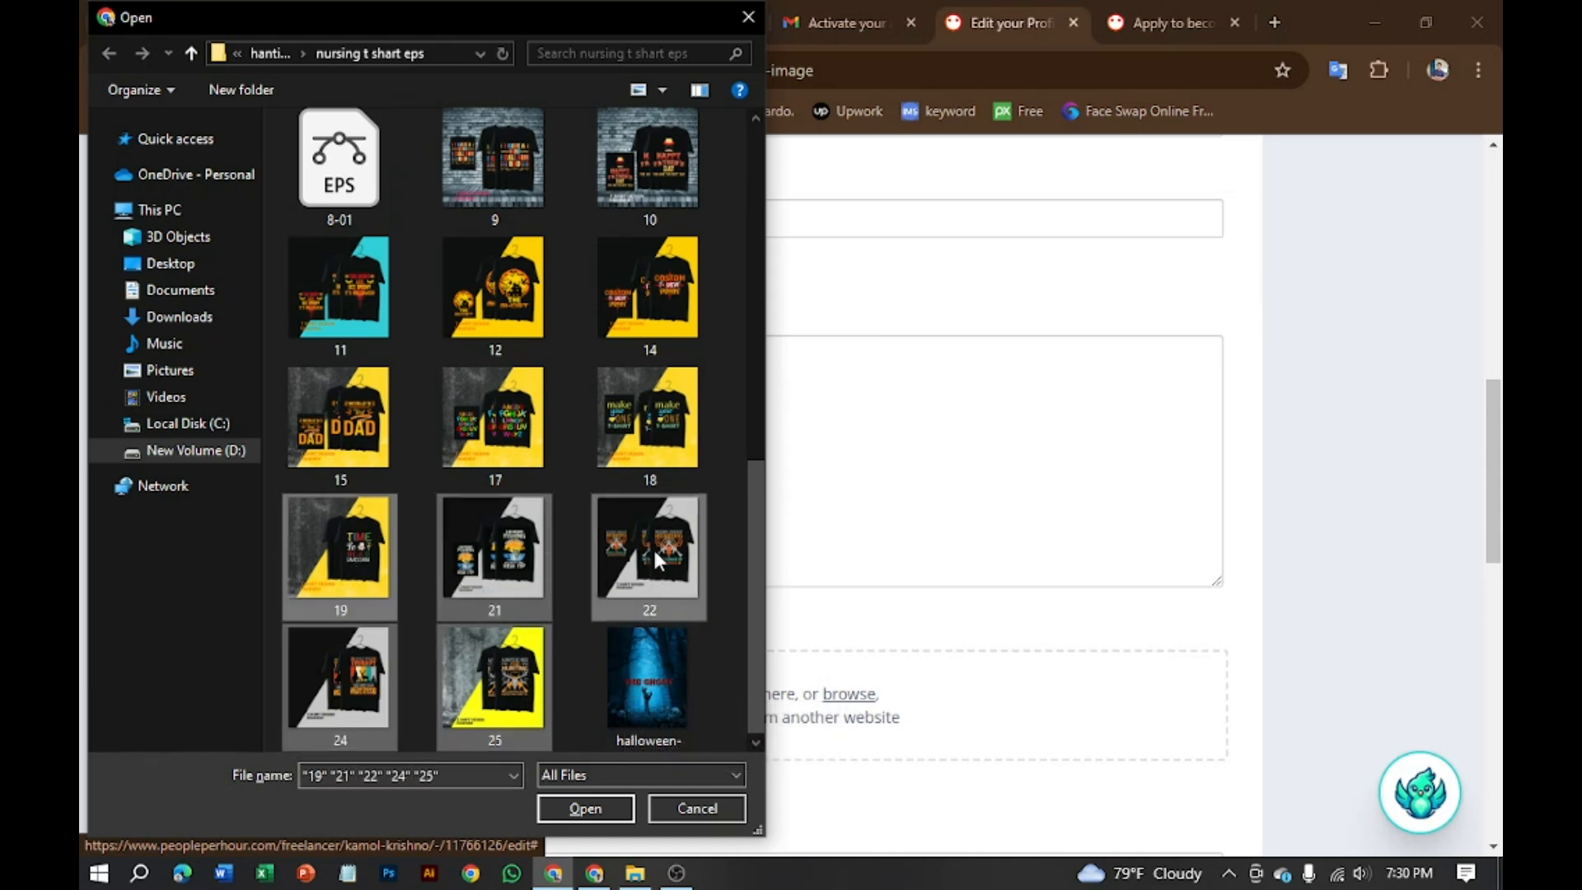
left_click(628, 391, "ctrl")
left_click(515, 437, "ctrl")
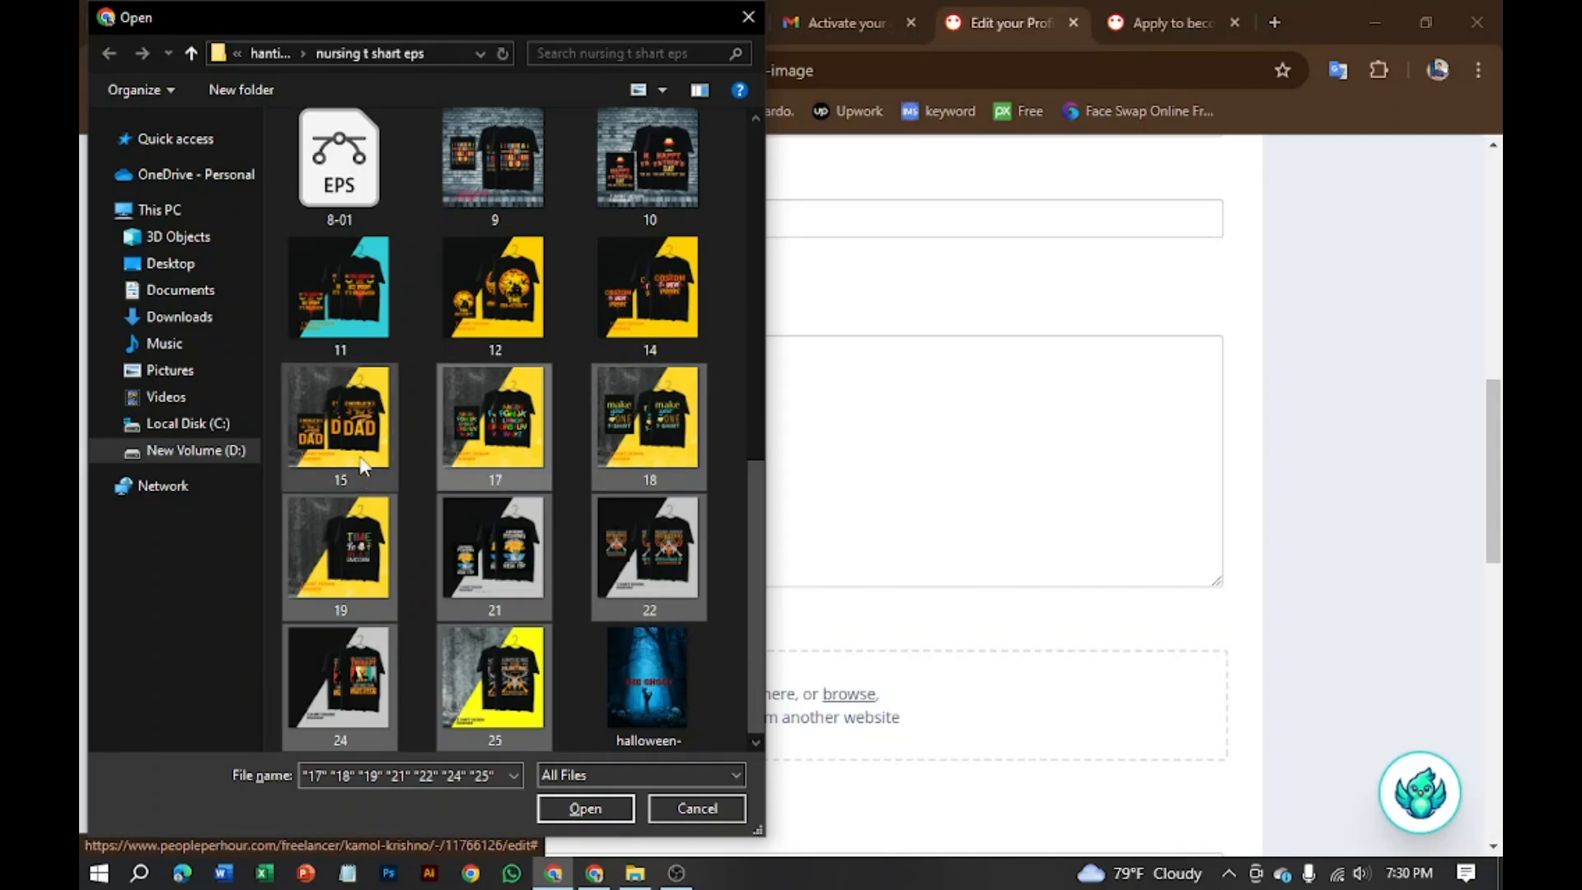
Step: Add designs 15, 14, 12, 11, 10 and 9, then upload the selection to the portfolio
left_click(523, 309, "ctrl+shift")
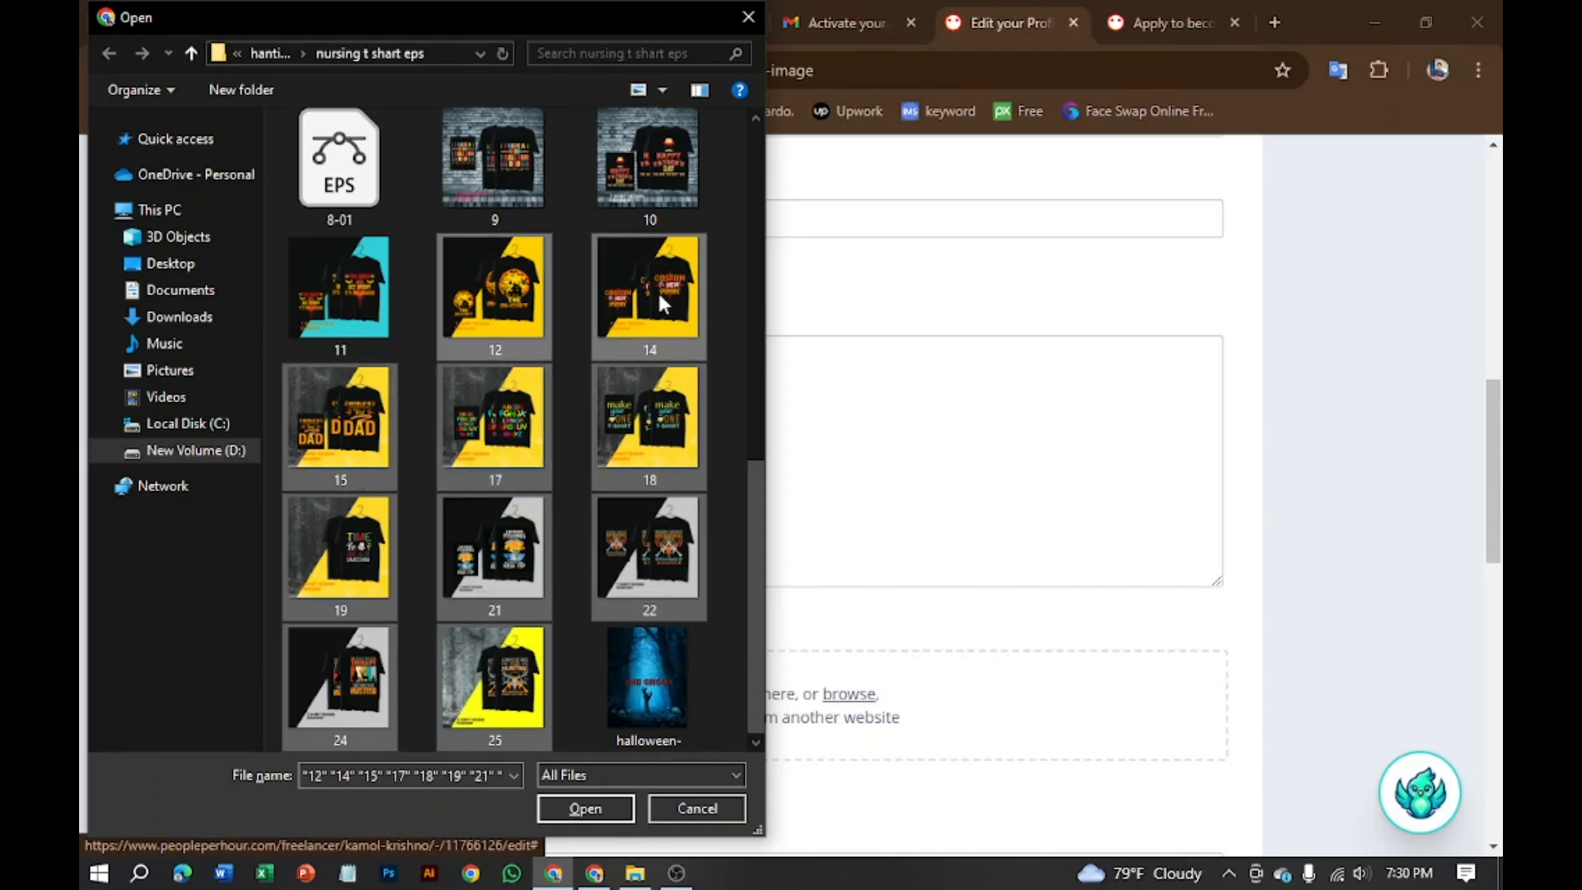
left_click(656, 156, "ctrl+shift")
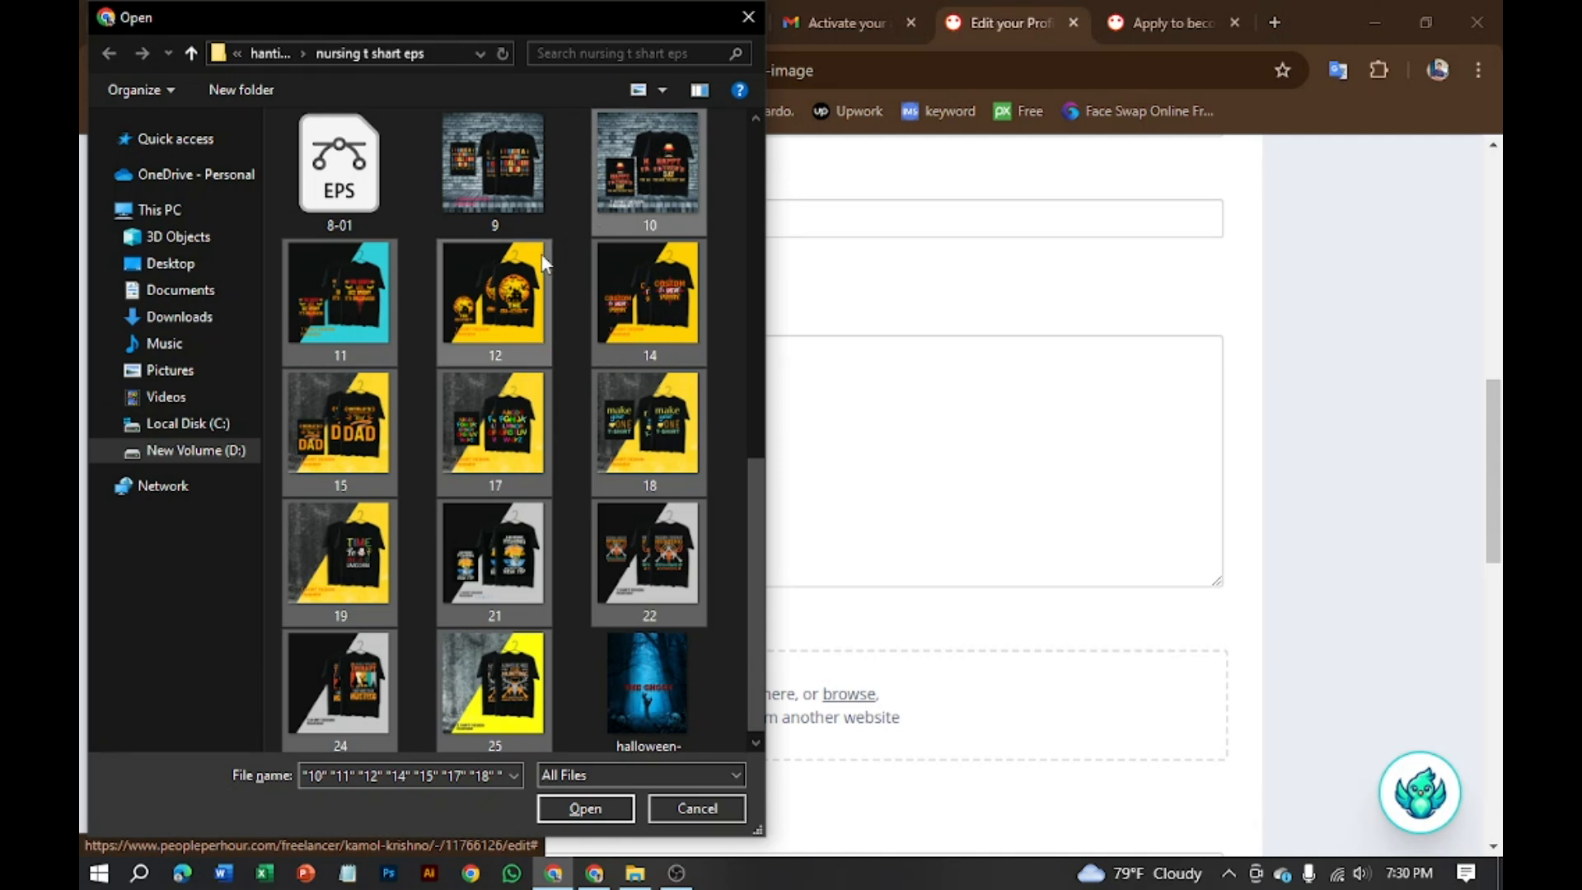
left_click(495, 169, "ctrl+shift")
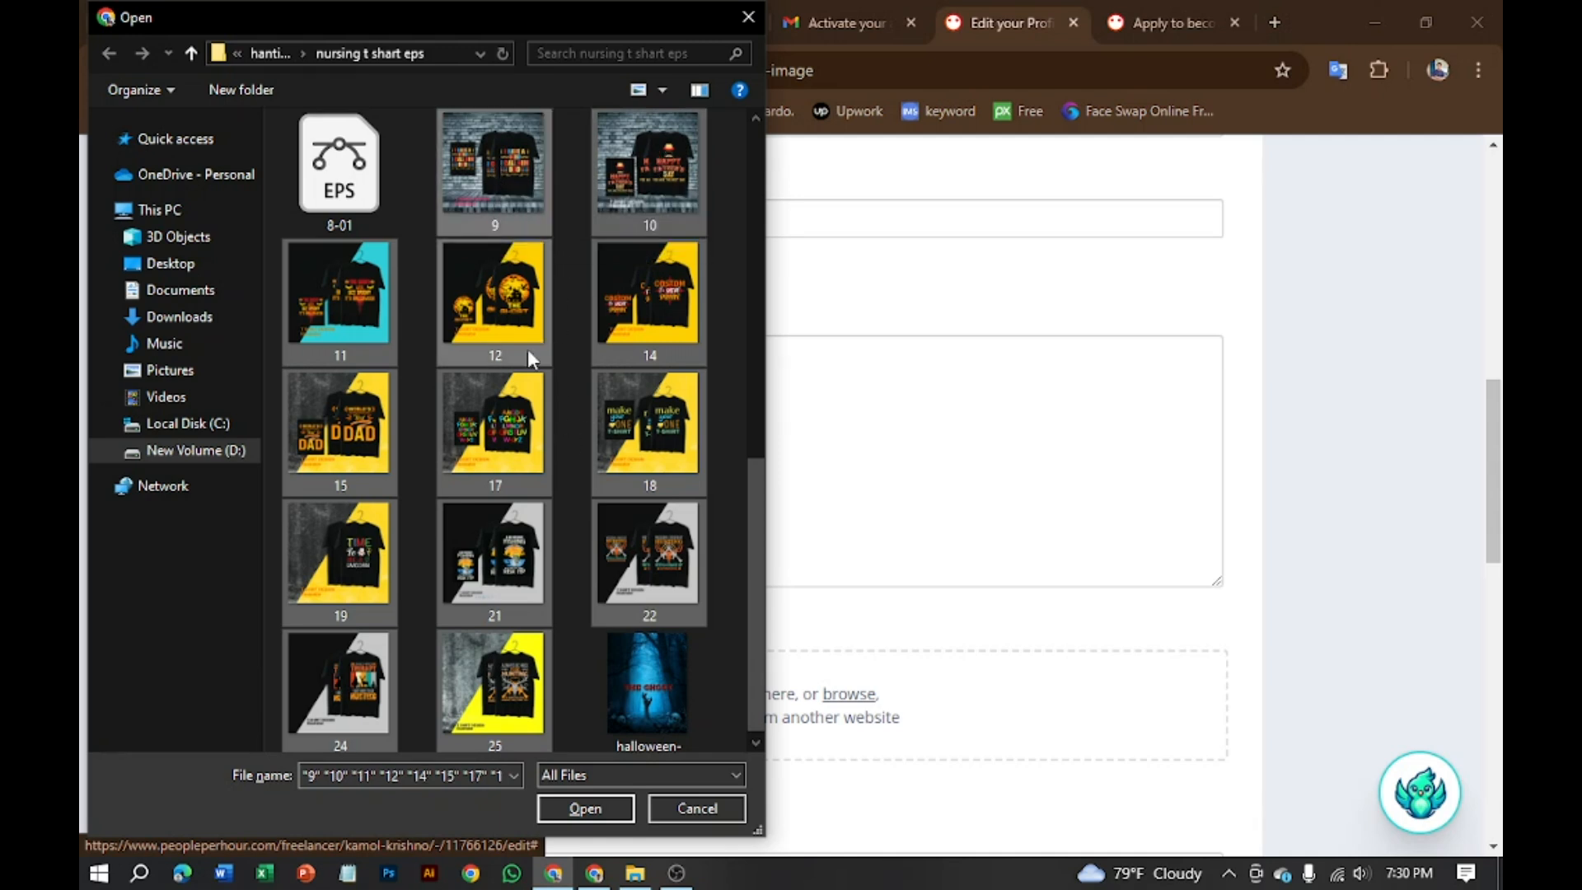
left_click(593, 807)
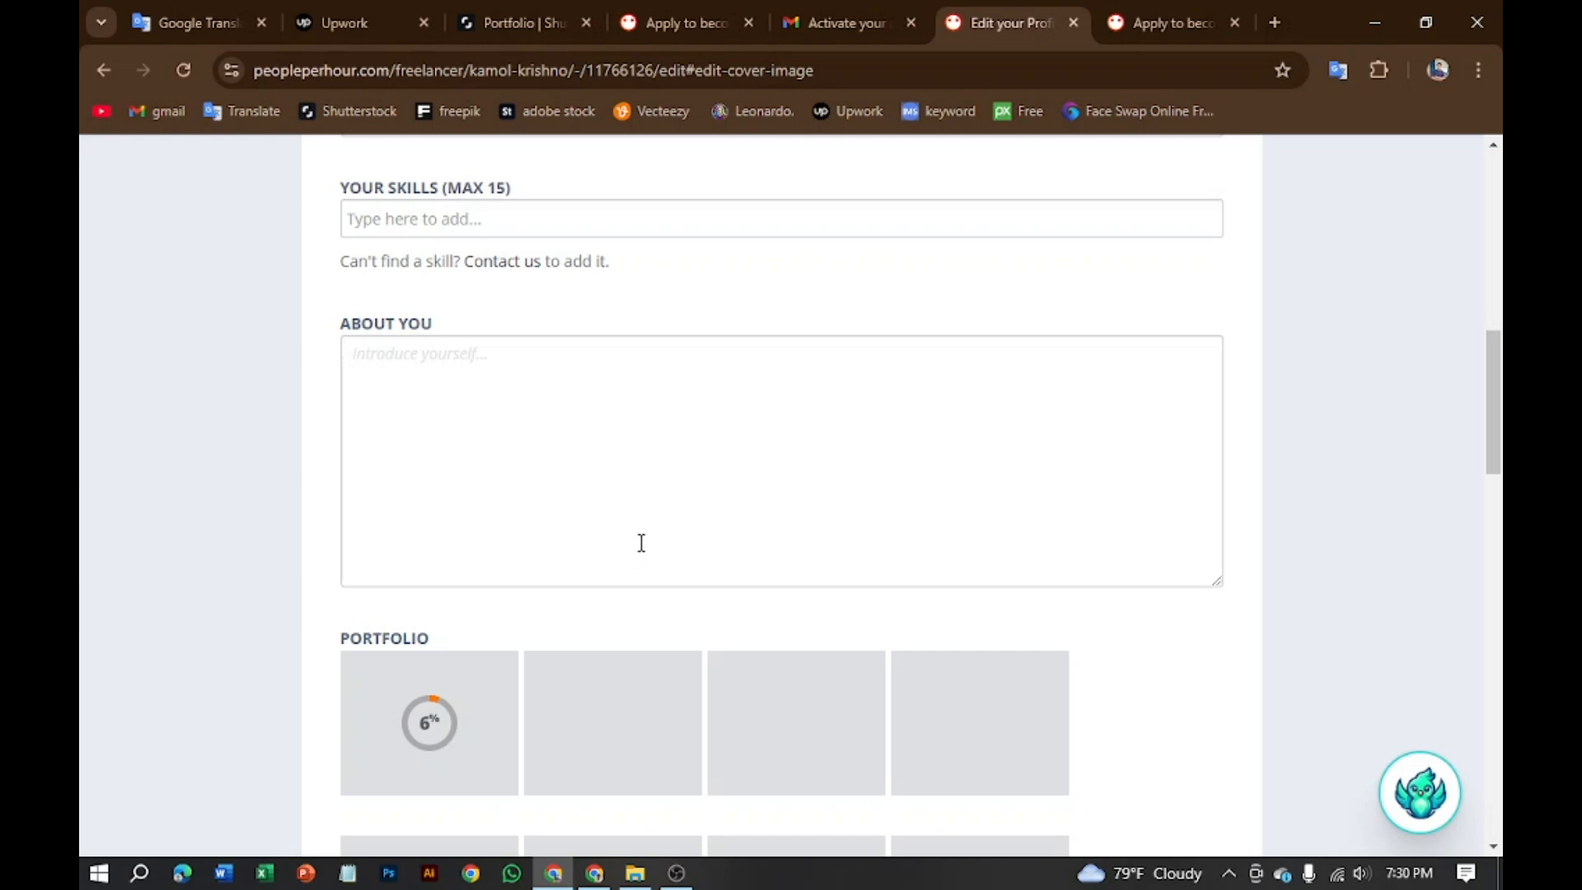
scroll(641, 542, "down", 10)
scroll(632, 558, "up", 14)
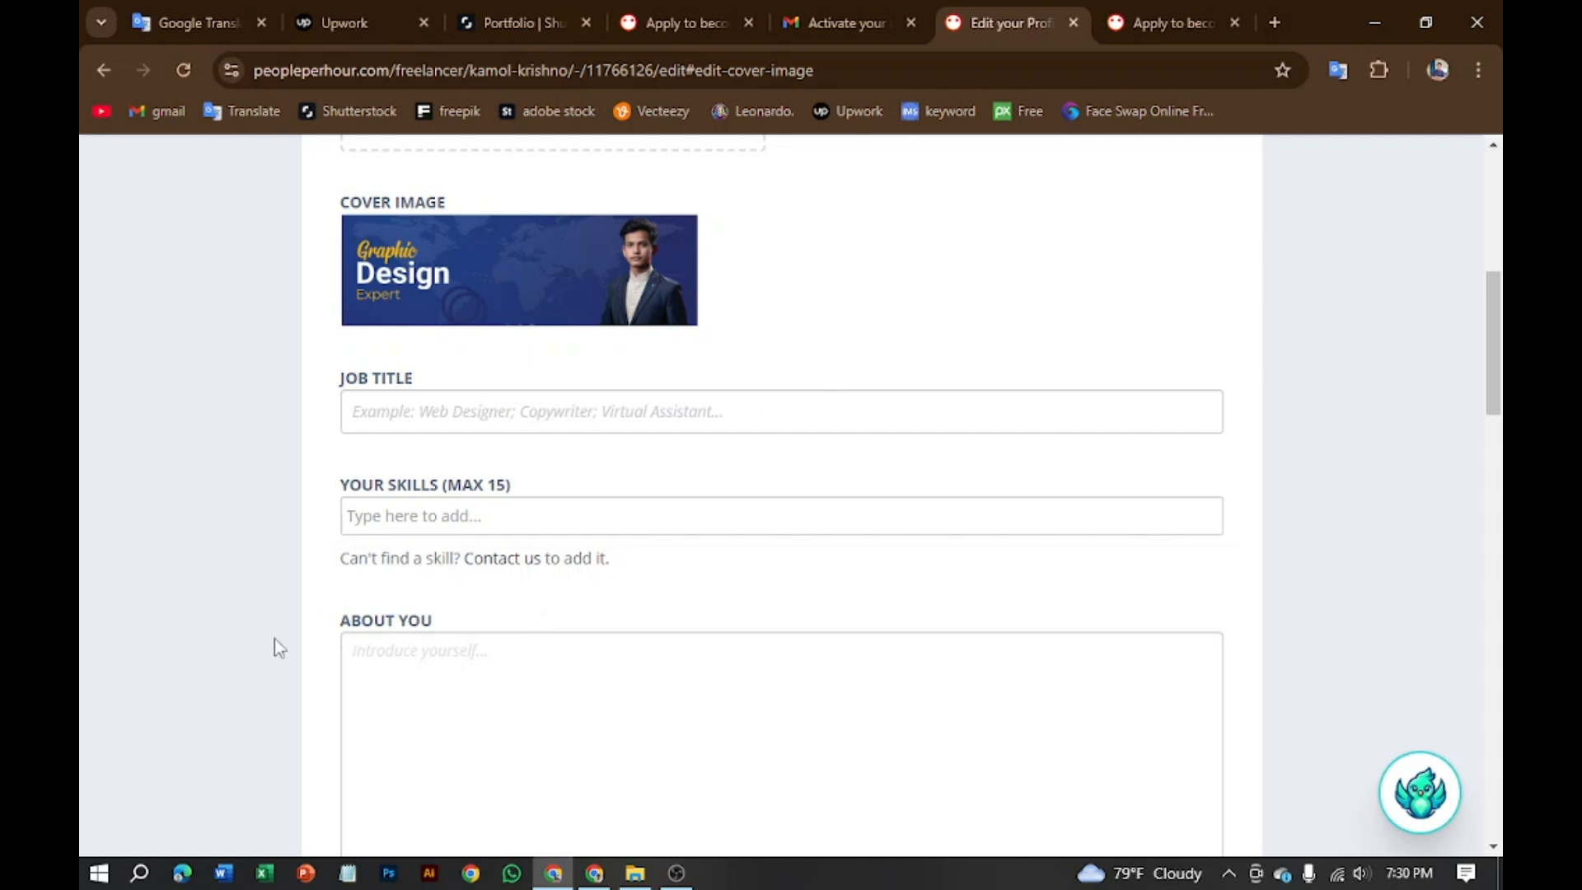
scroll(565, 639, "up", 7)
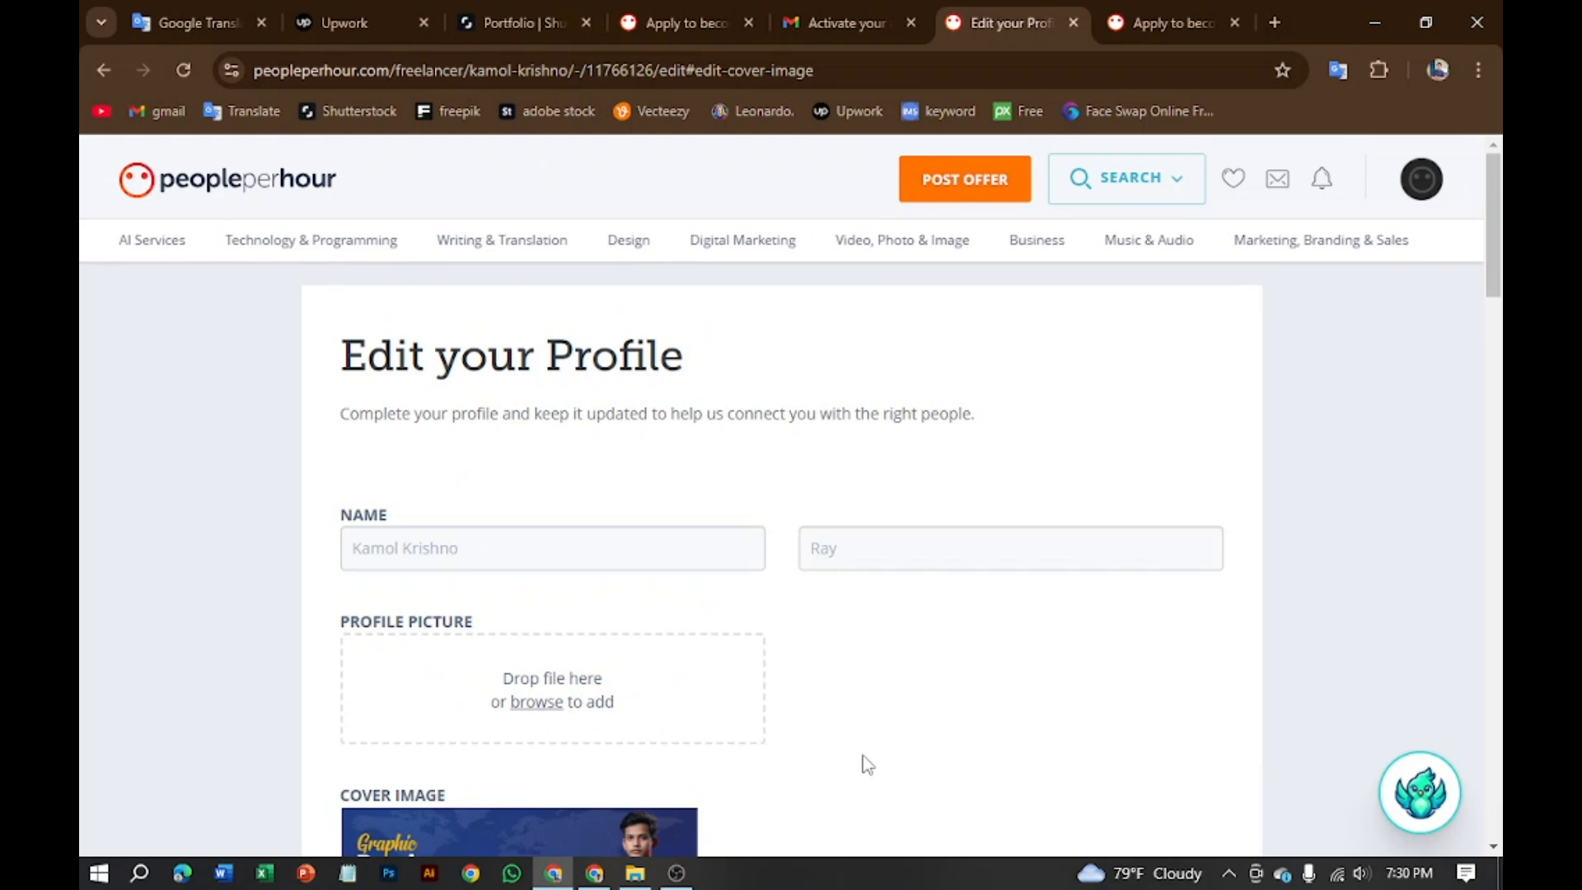
Step: Search drive D's folders (identity card, Illustrator 2021, my all Image, New folder, free imag all) for a profile photo
left_click(557, 702)
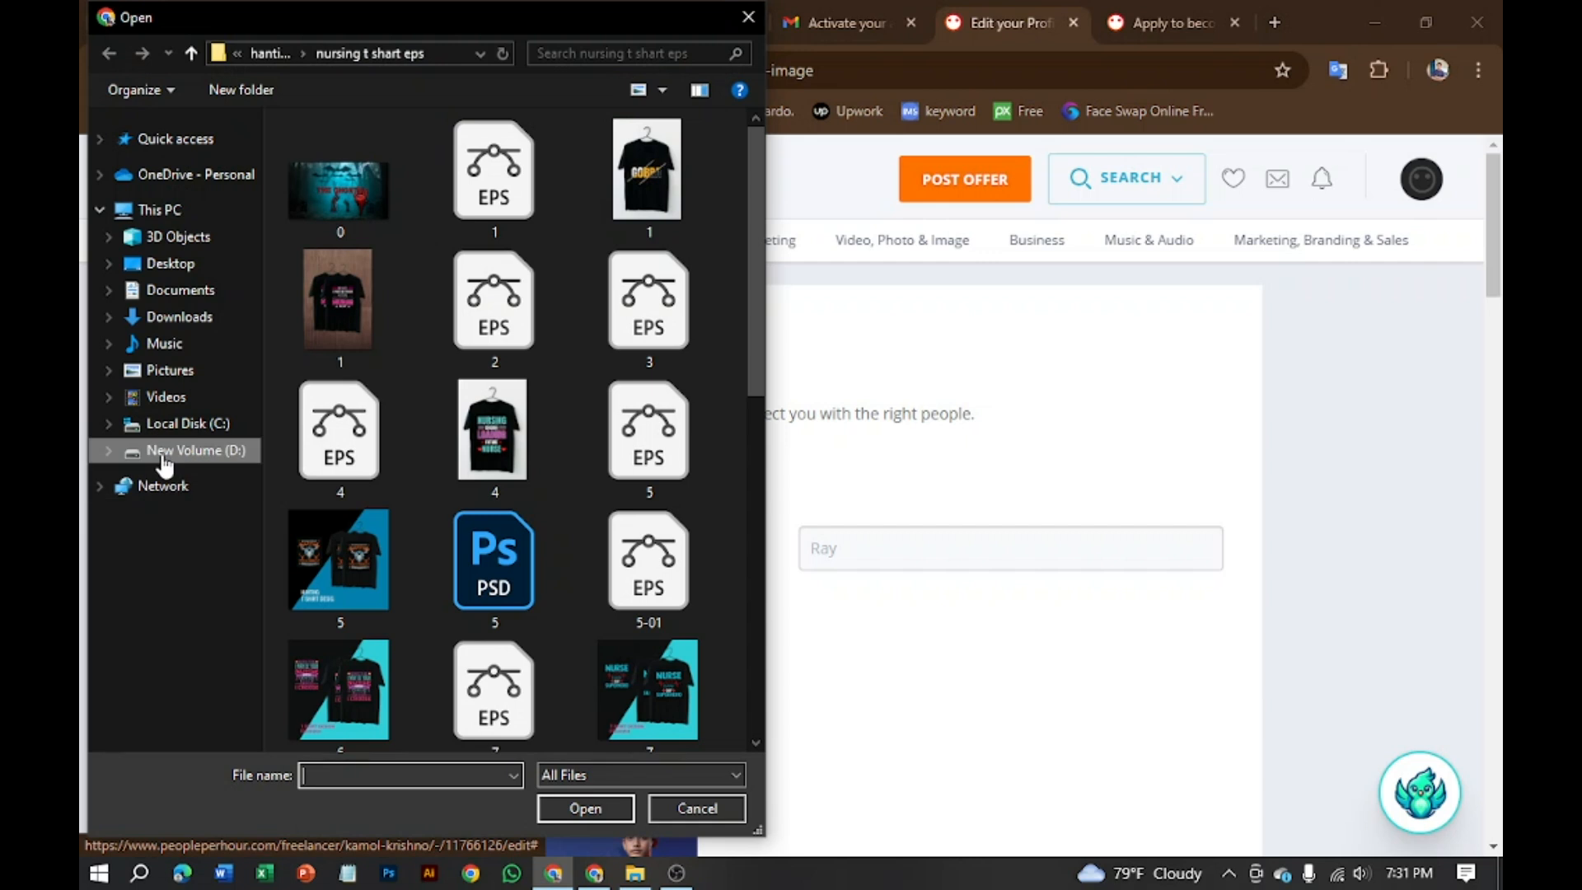
left_click(205, 453)
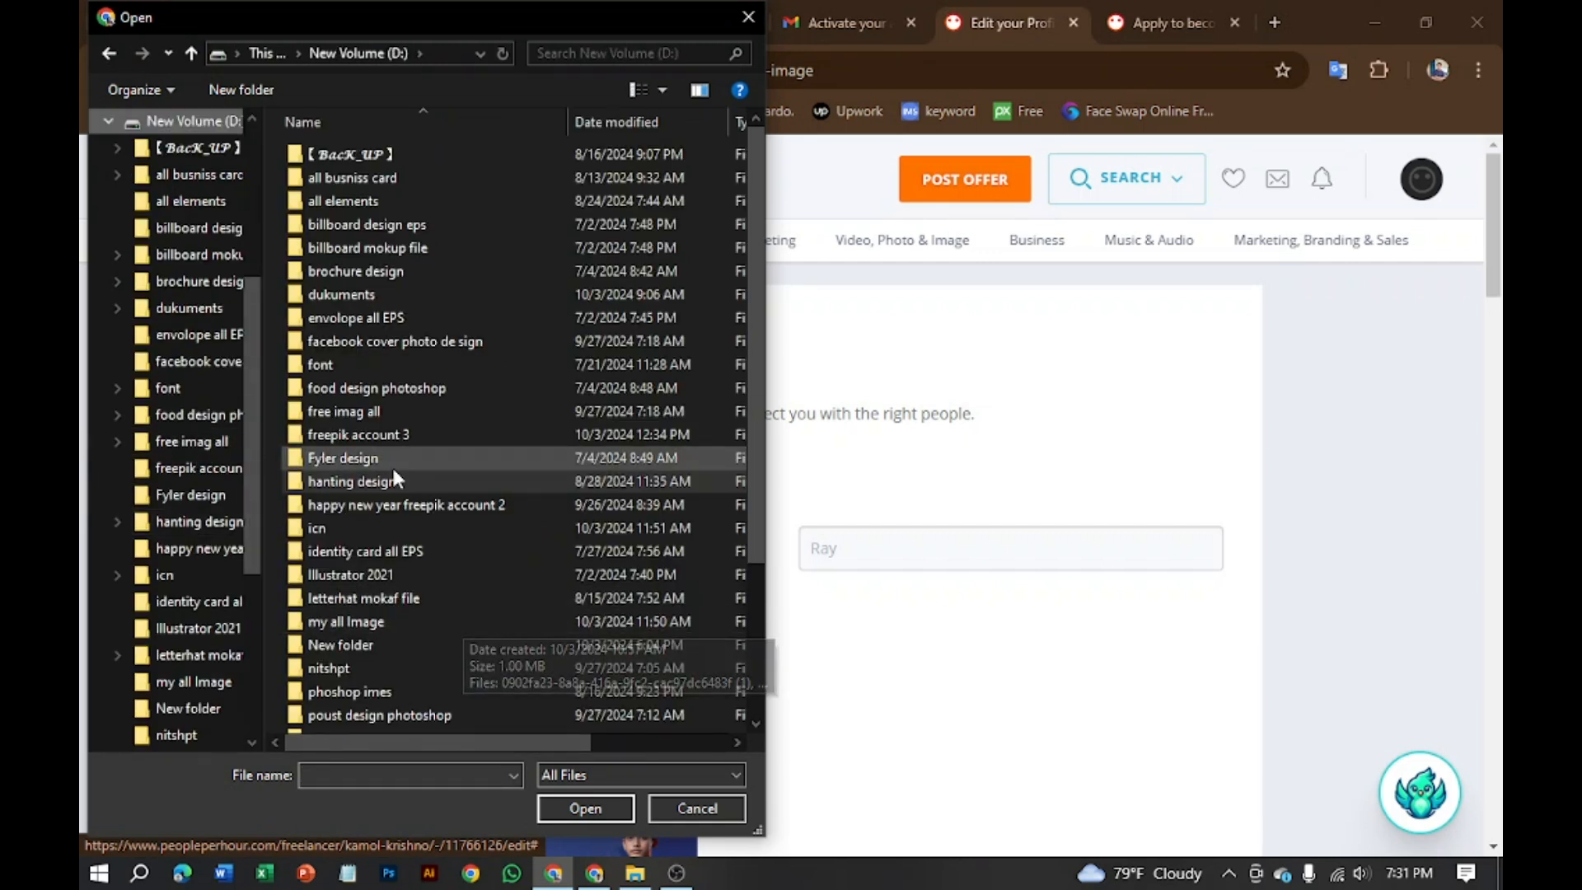
double_click(382, 550)
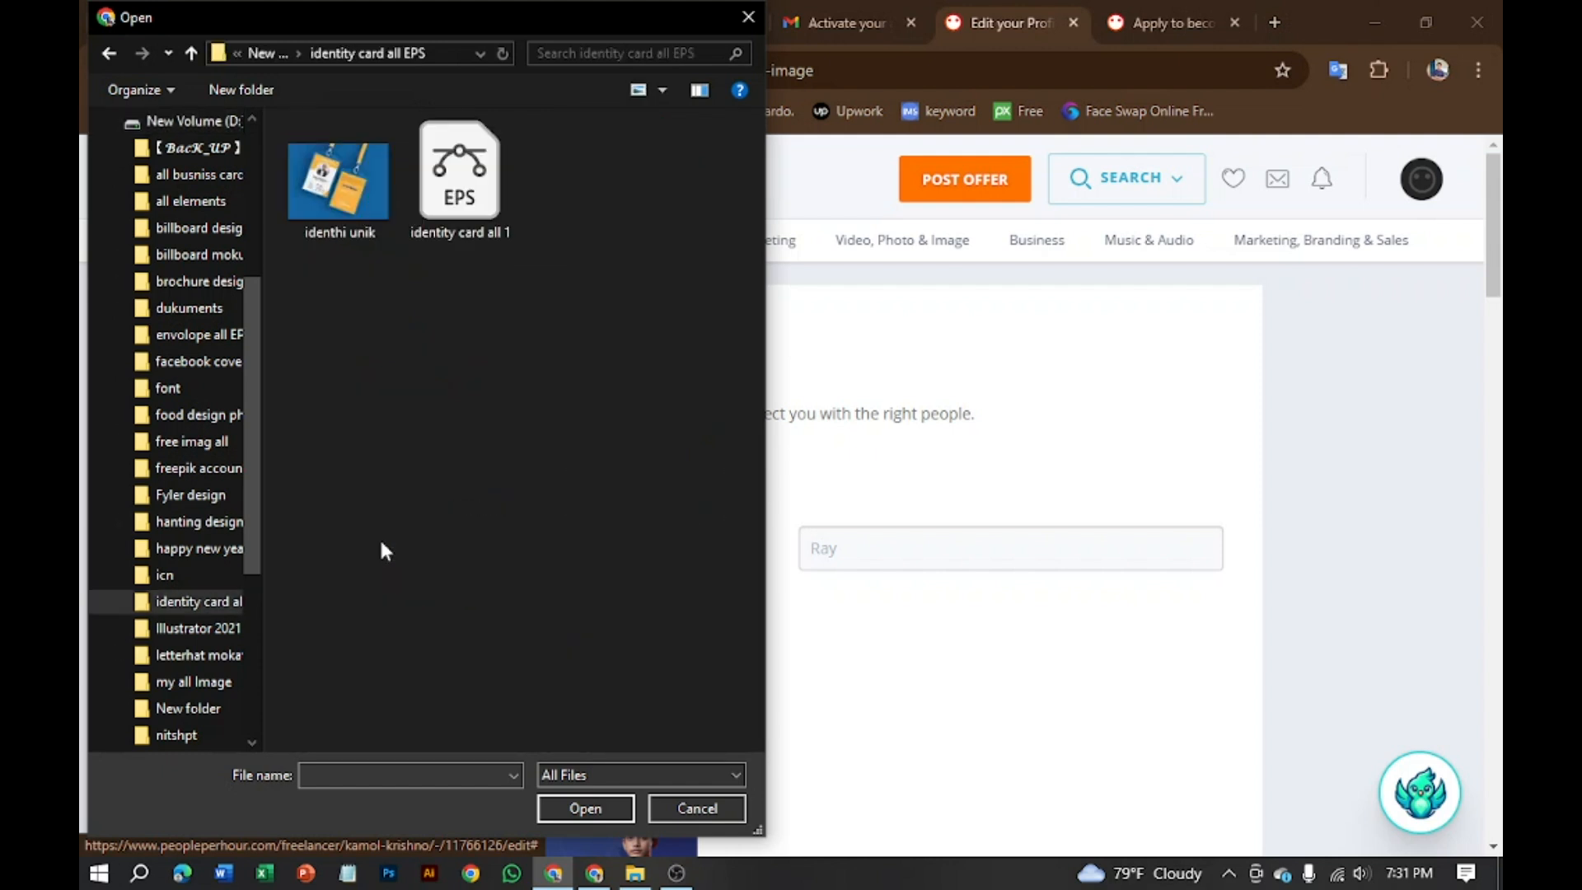
left_click(191, 121)
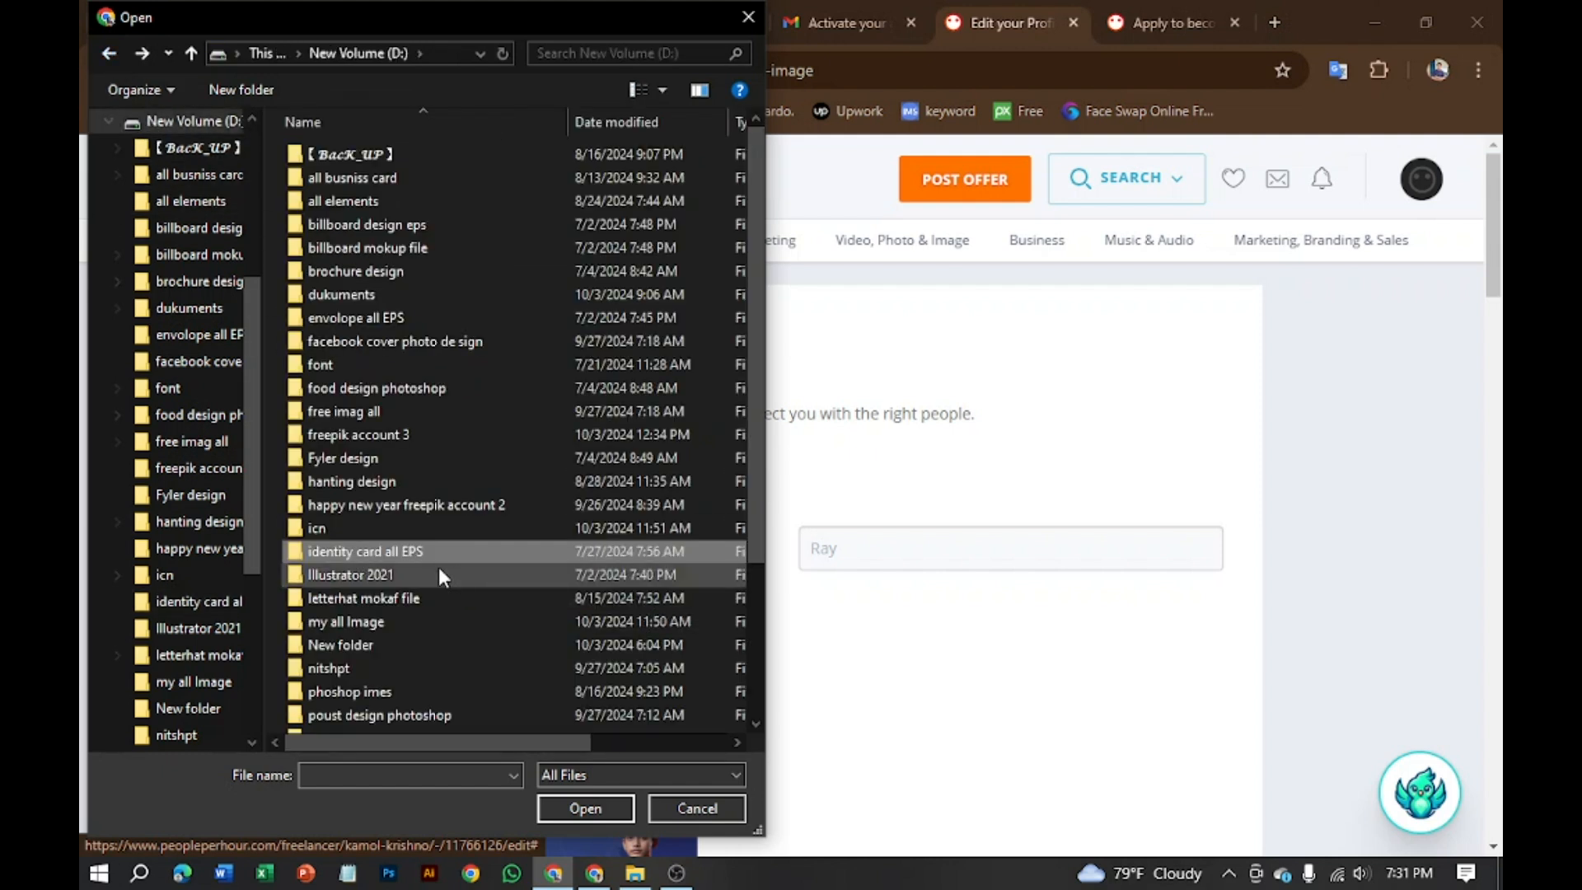
double_click(439, 568)
left_click(122, 52)
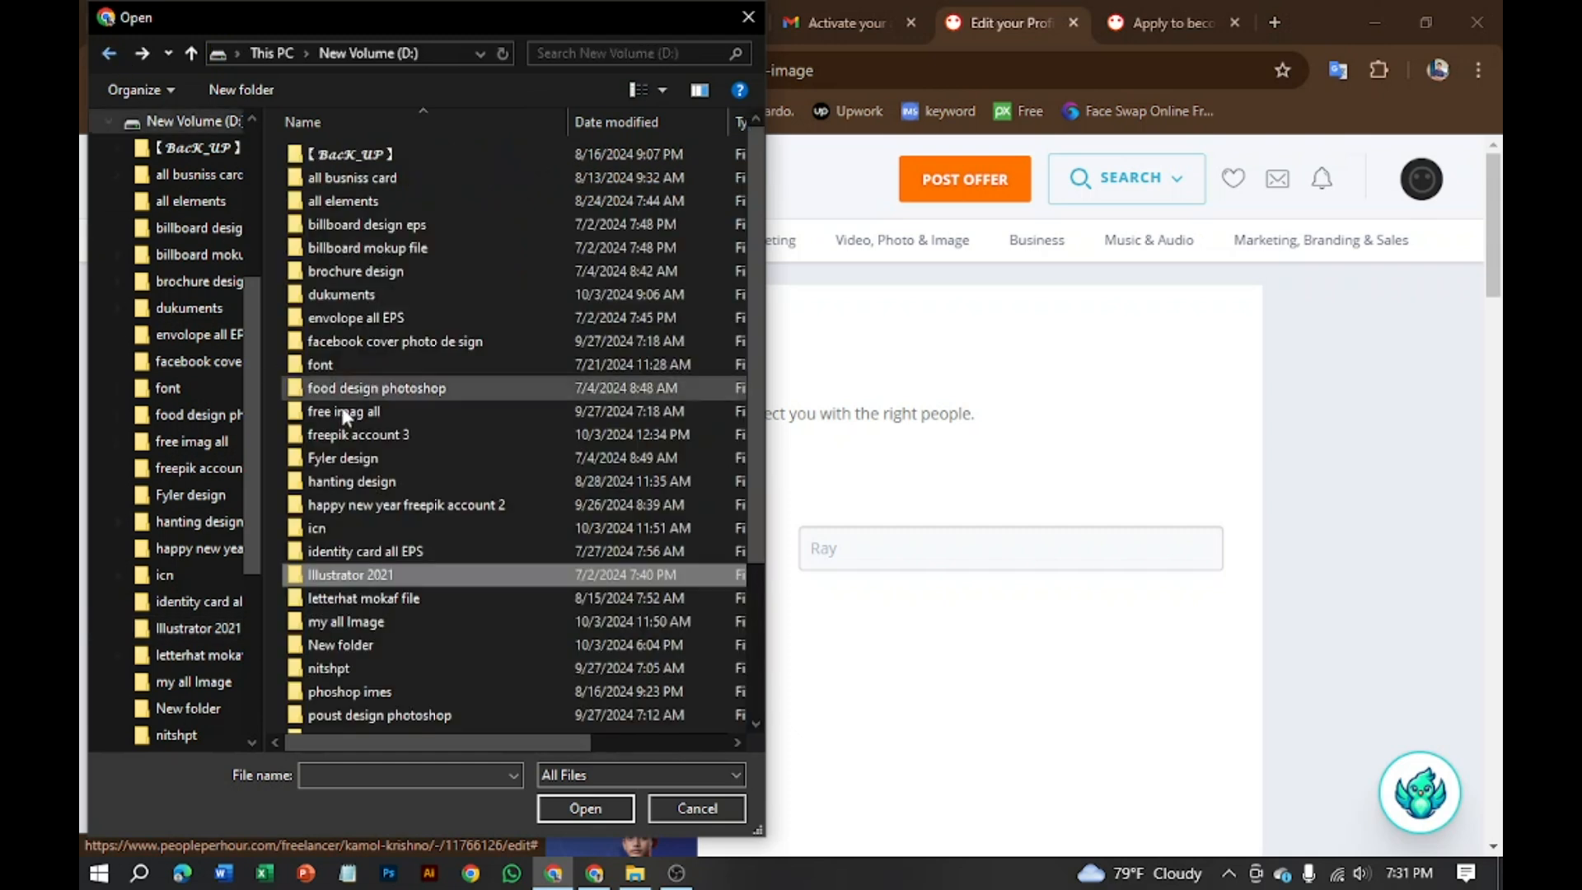
double_click(394, 611)
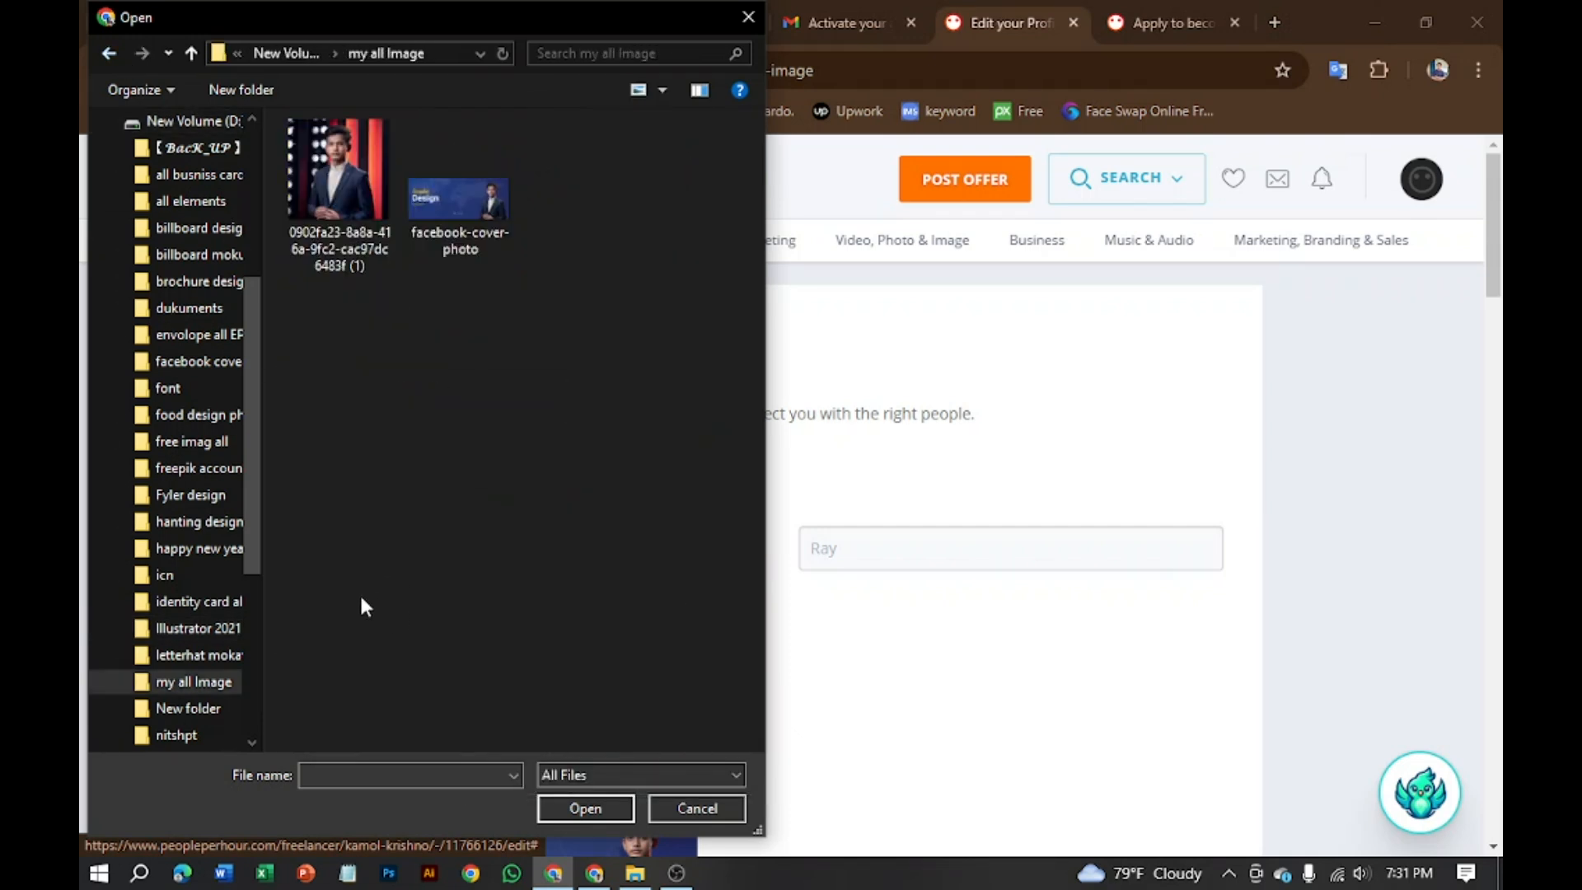
left_click(102, 54)
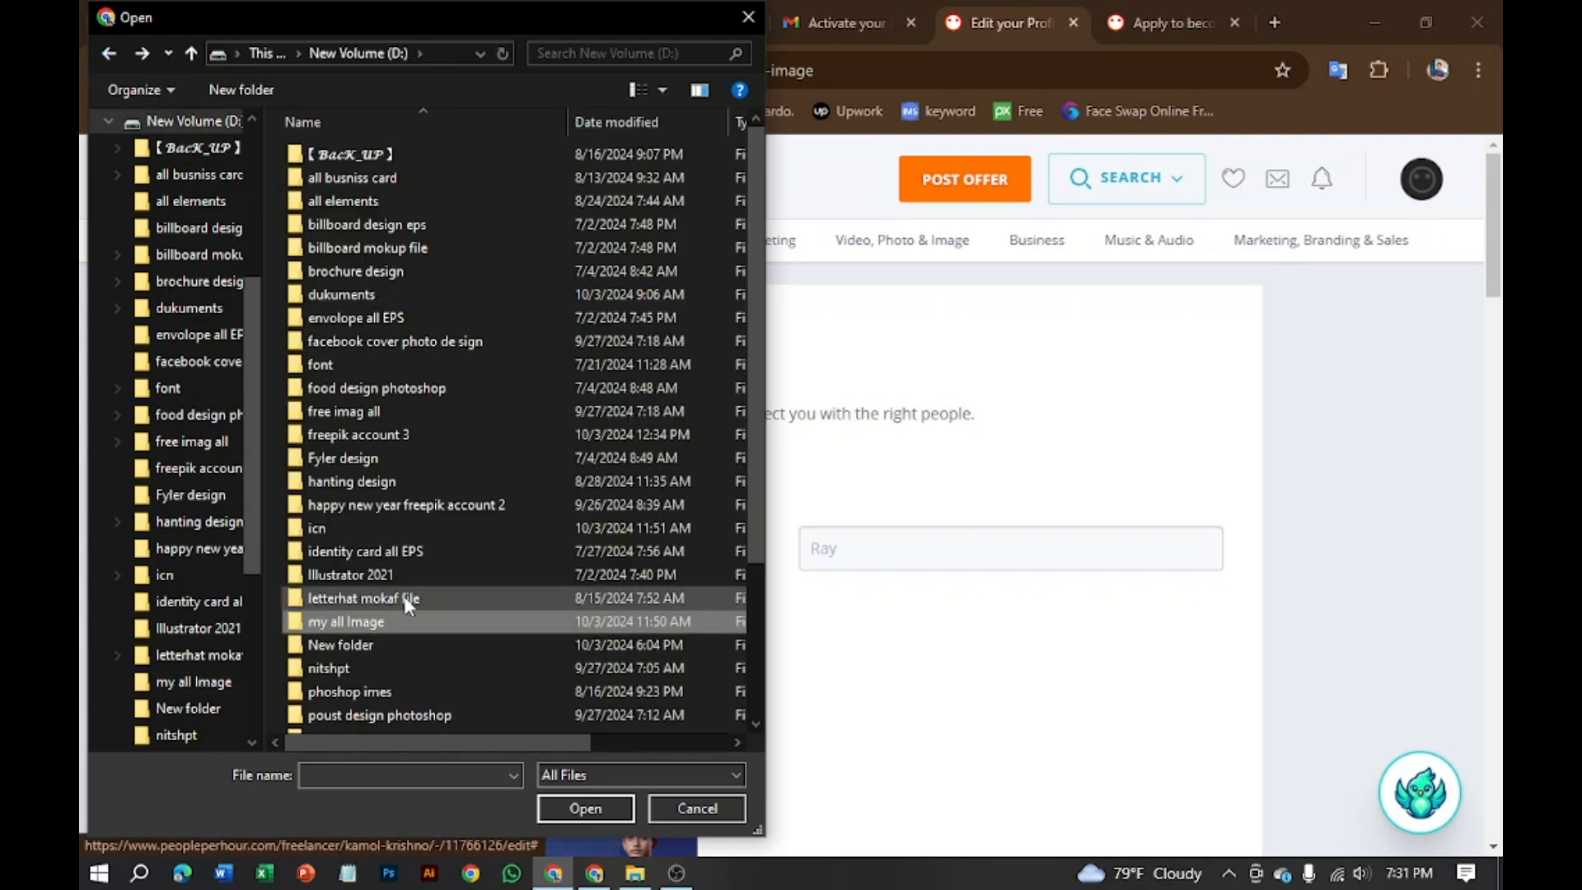
double_click(360, 646)
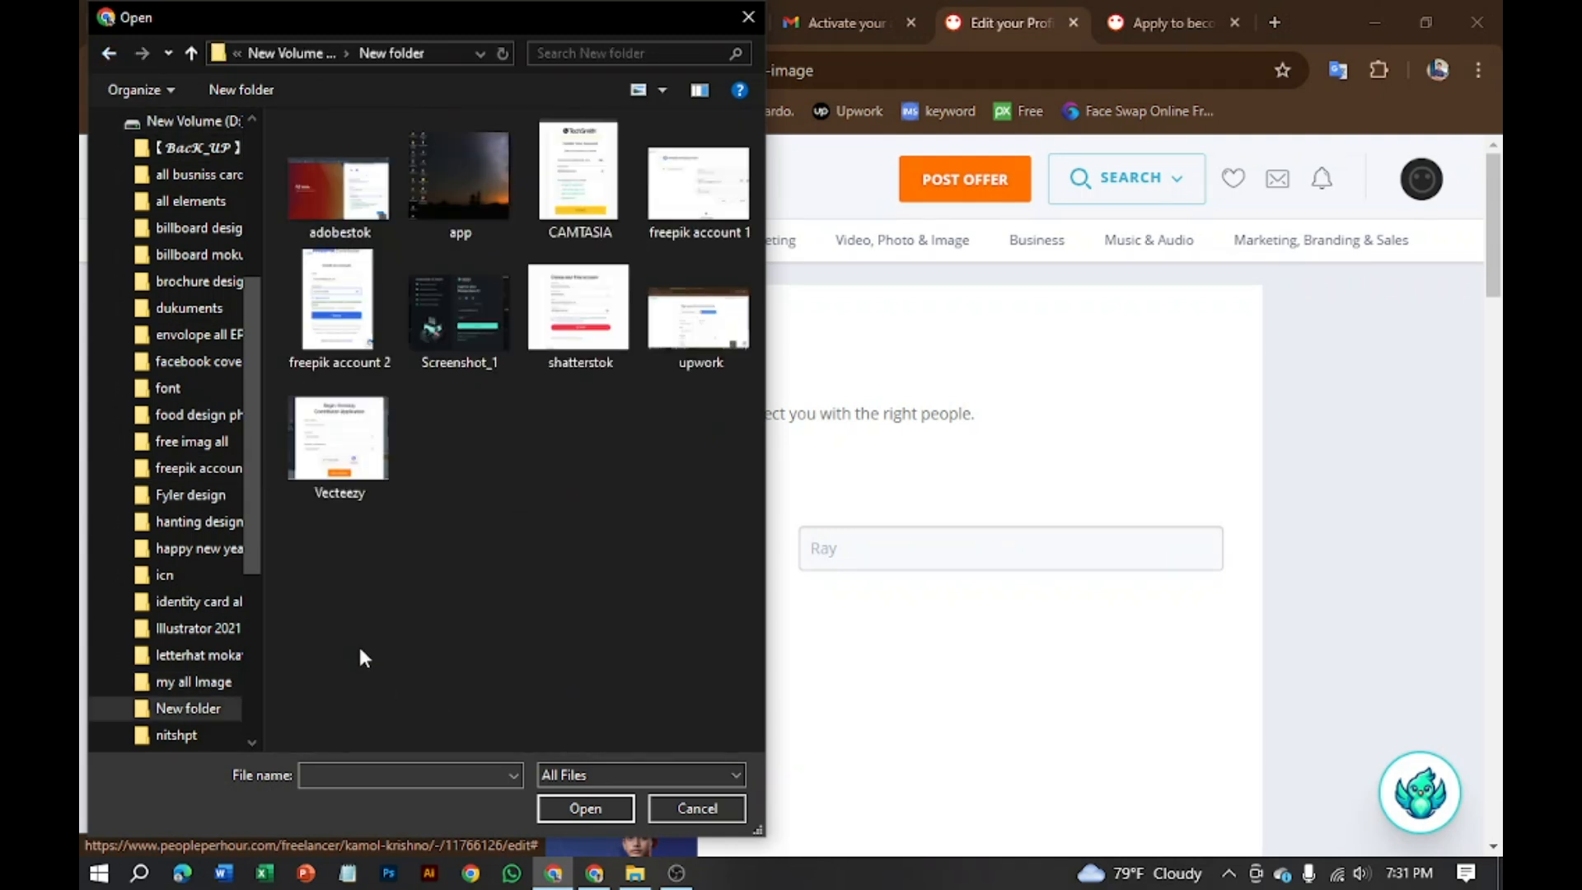
left_click(110, 54)
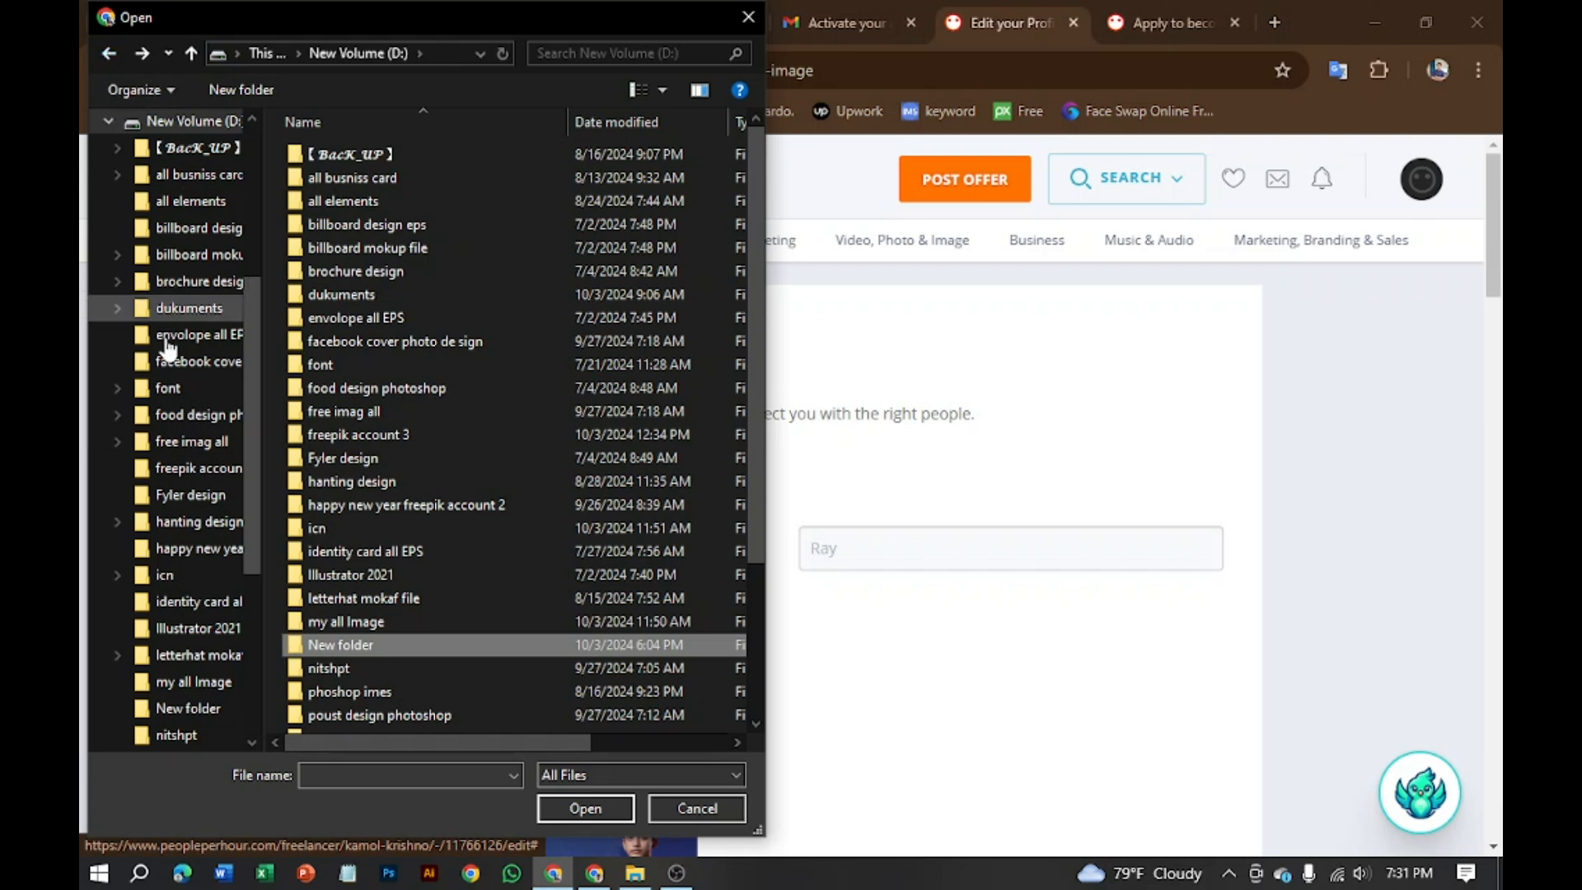
double_click(368, 414)
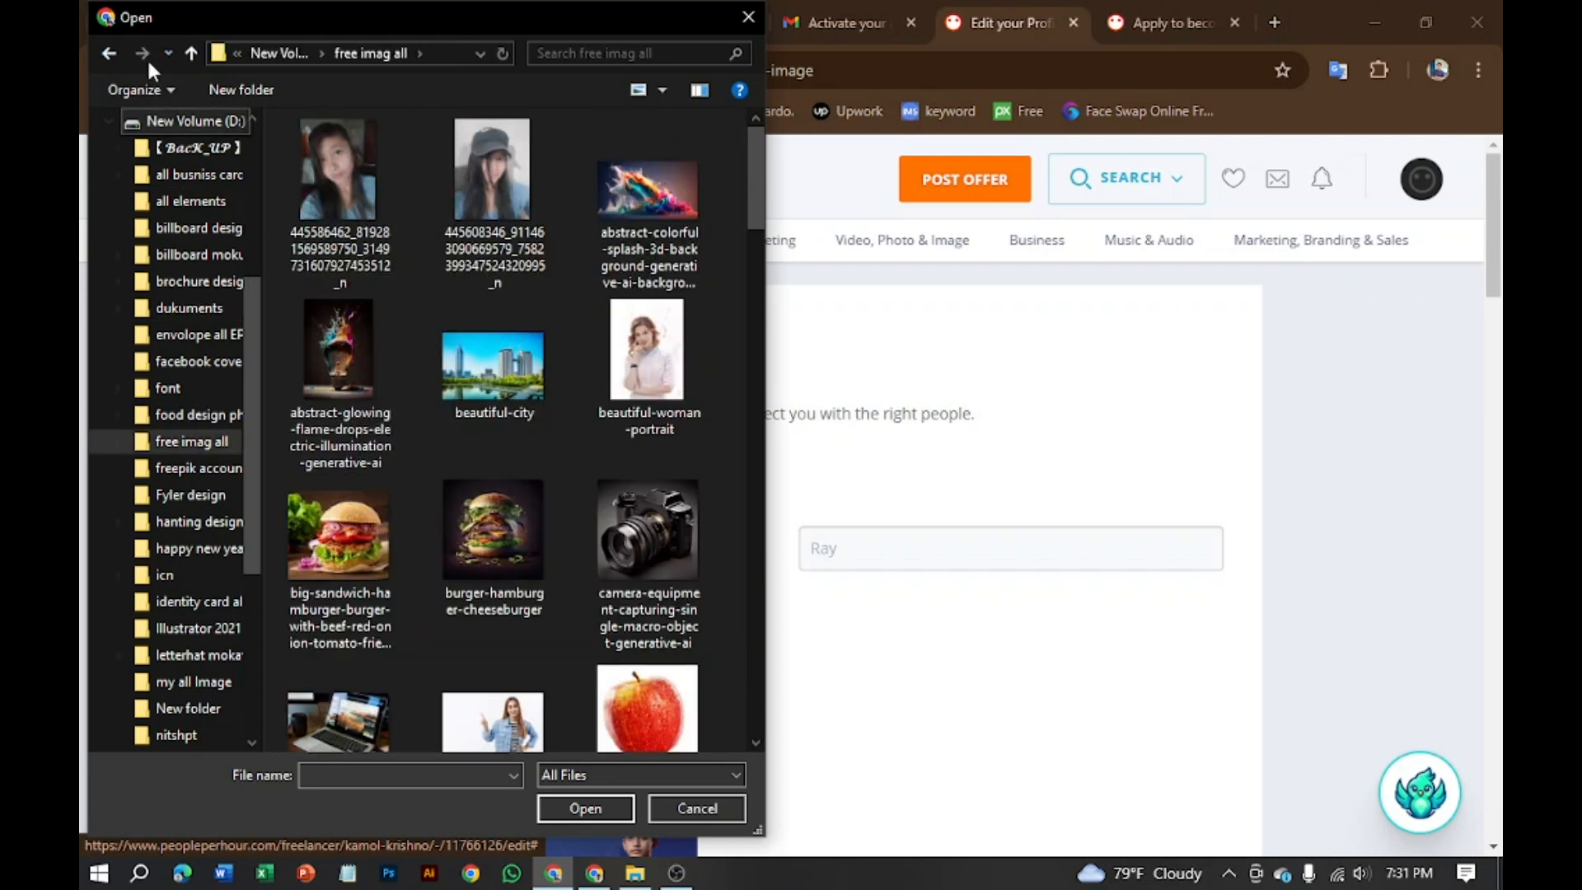
left_click(108, 54)
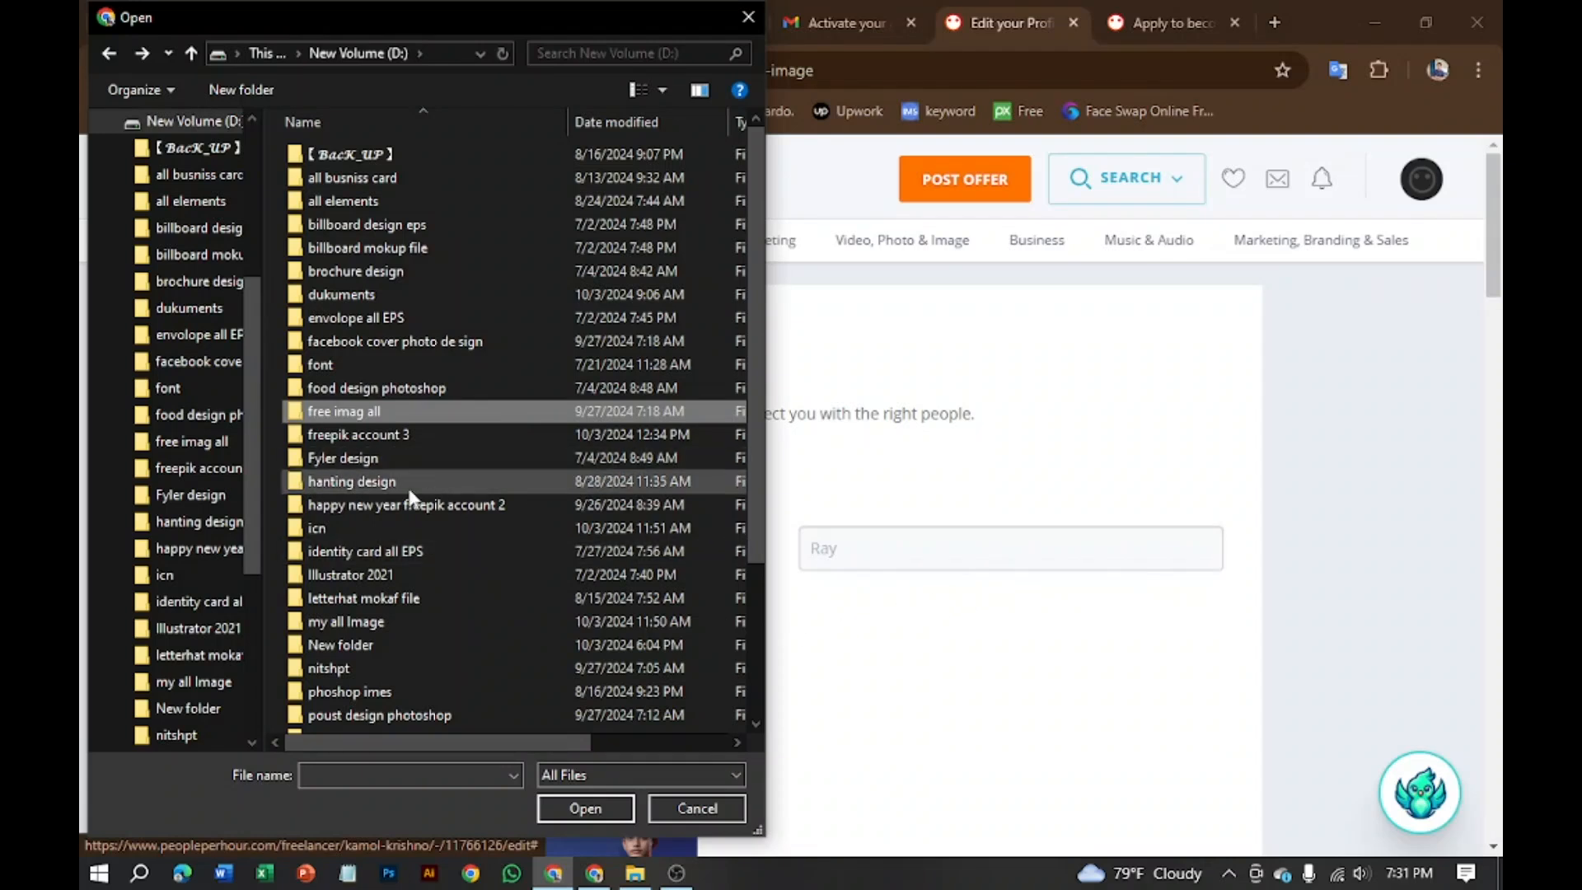
Step: Upload the WhatsApp Image photo from the icn folder as the profile picture
scroll(410, 496, "down", 3)
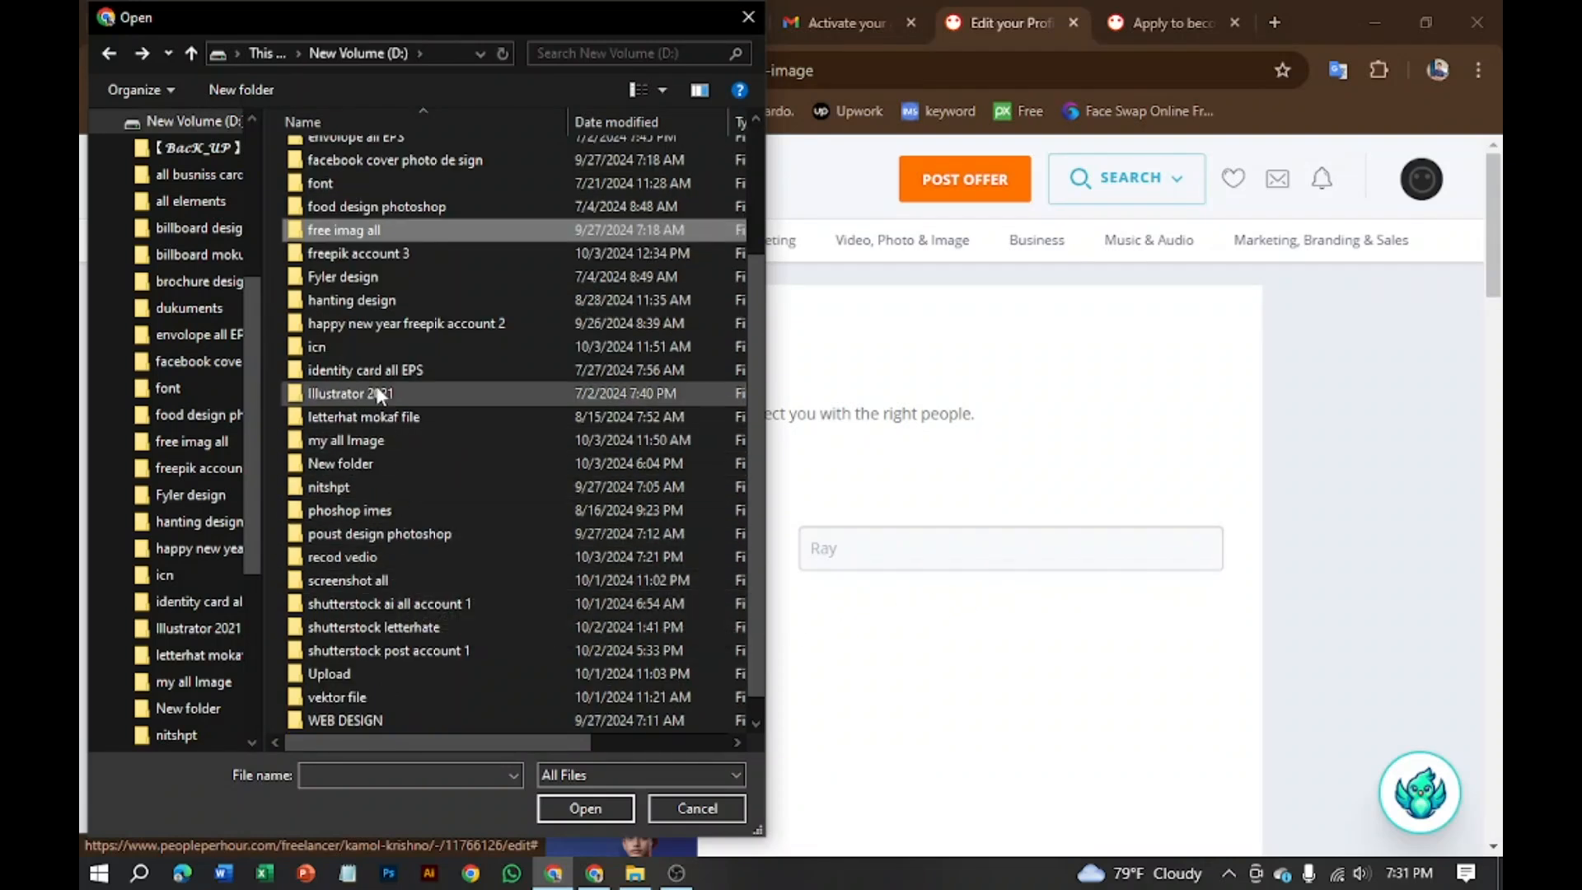
double_click(366, 346)
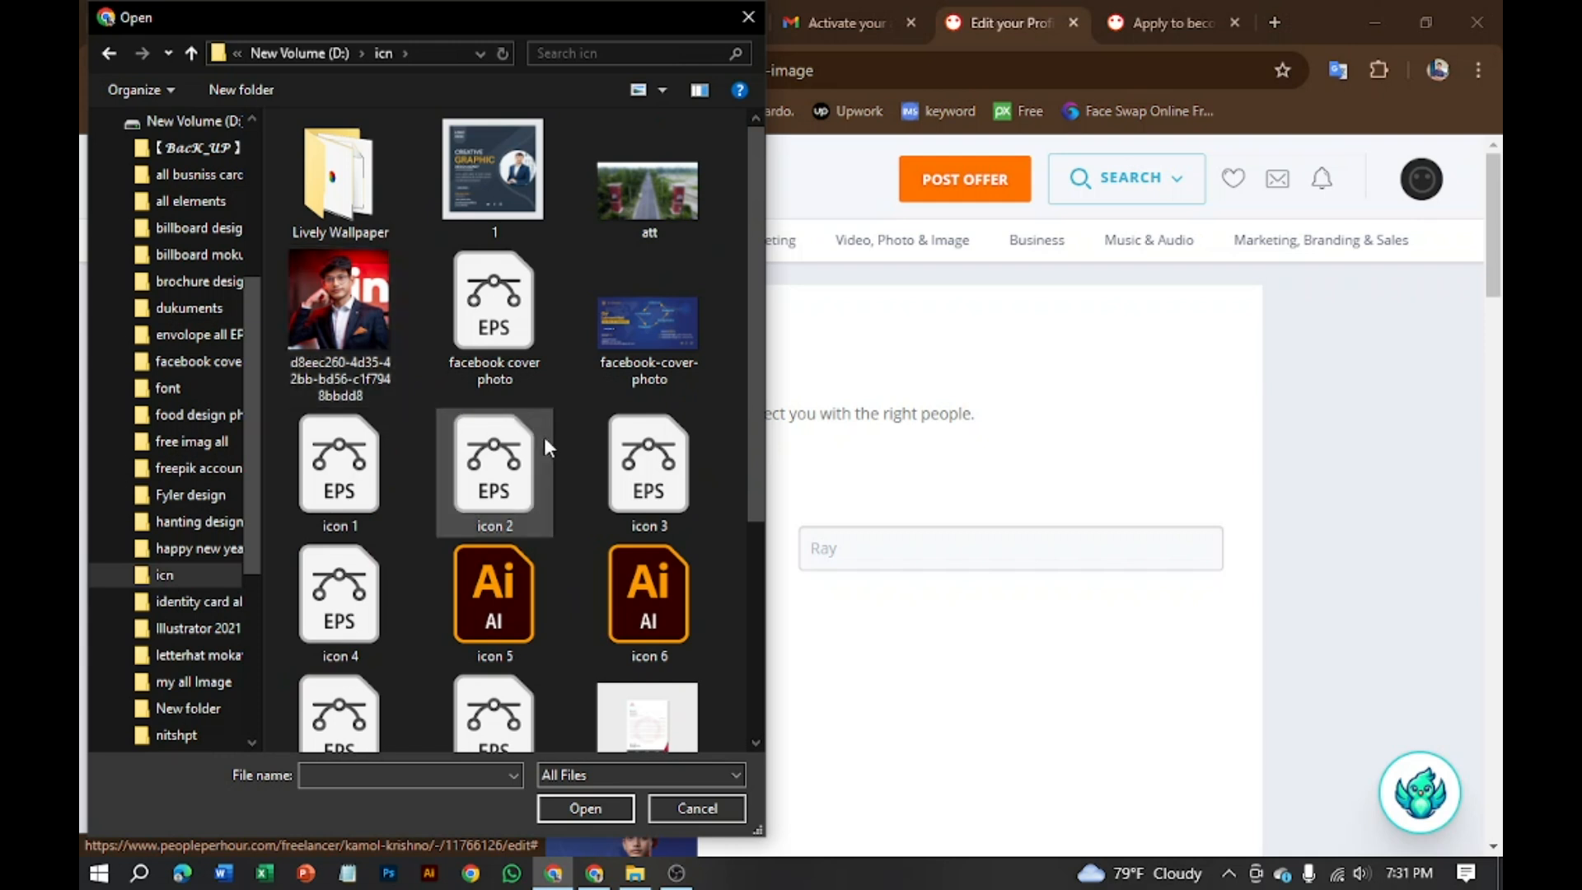
scroll(544, 436, "down", 3)
left_click(645, 662)
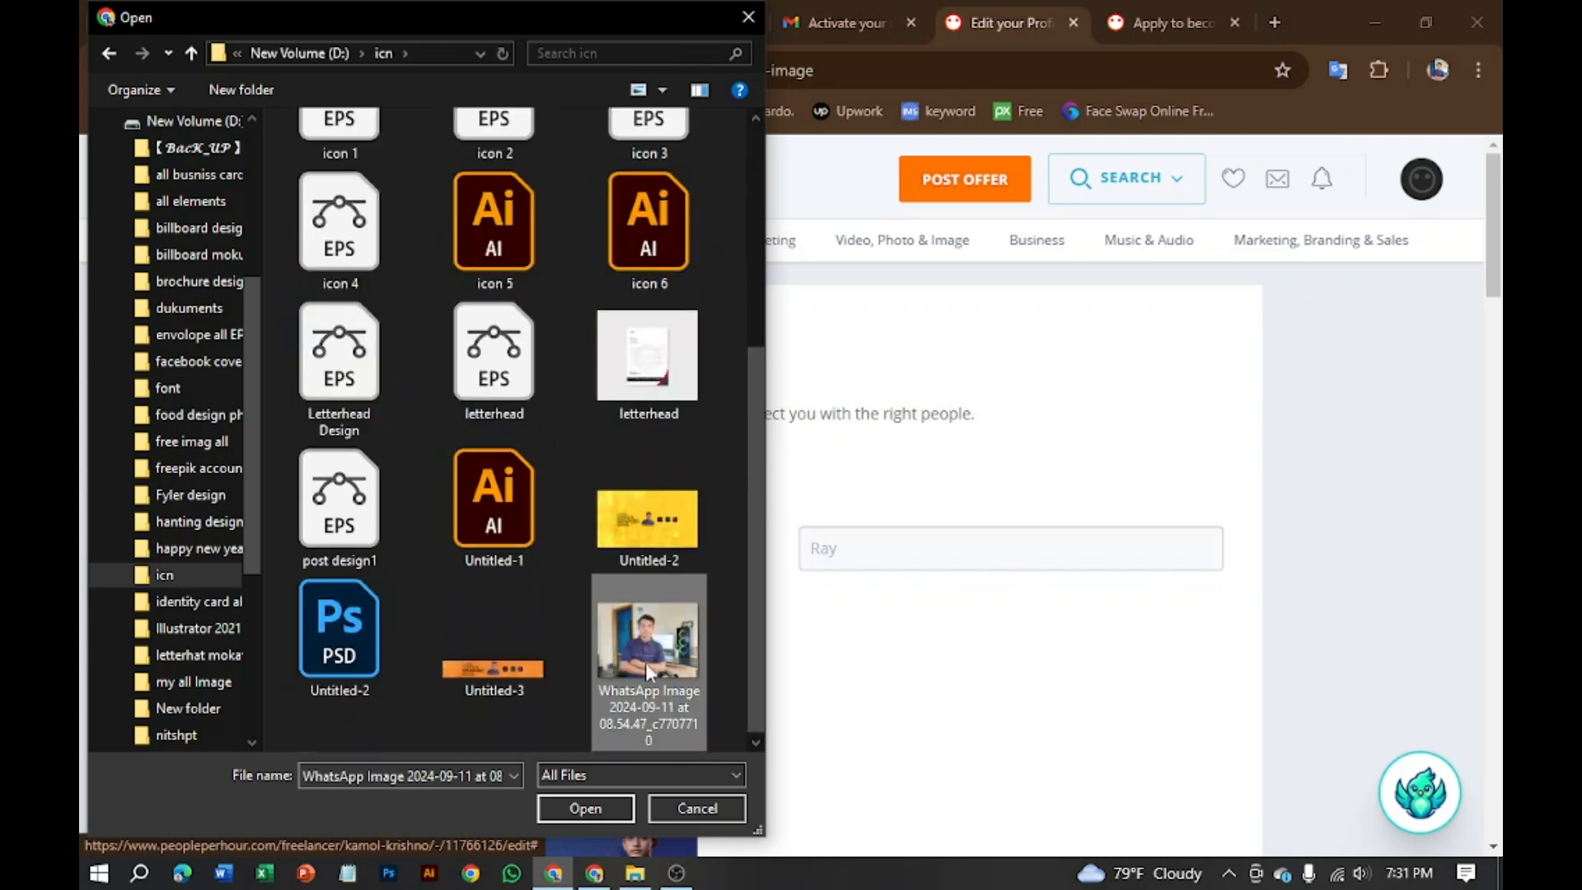
left_click(583, 806)
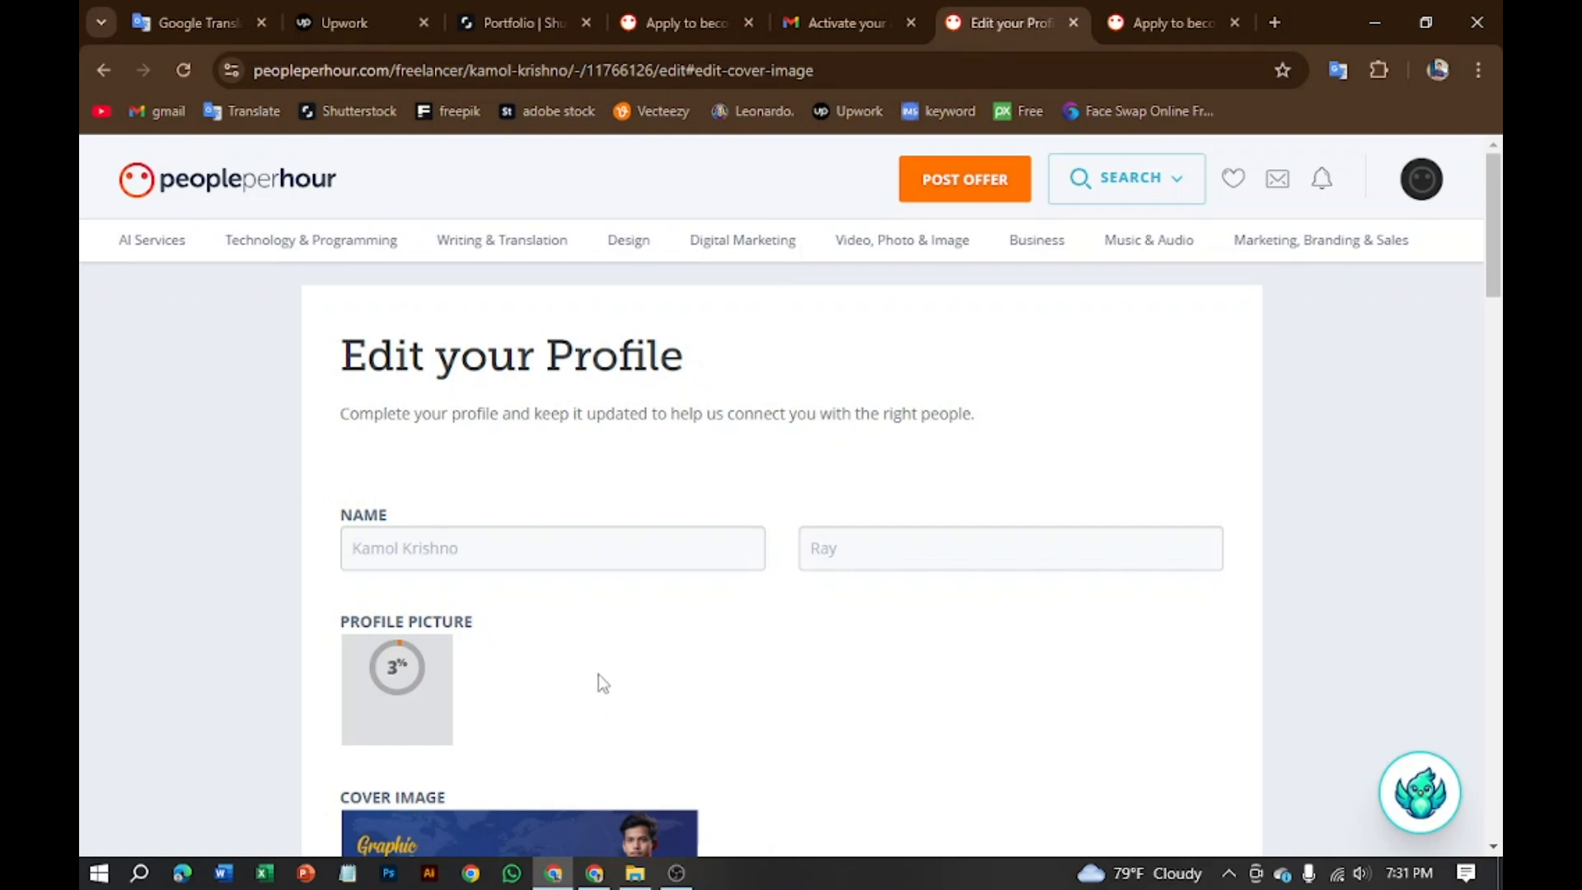
Step: Once the photo uploads, focus the Job Title field and switch to File Explorer's 'recod vedio' folder
scroll(598, 674, "down", 3)
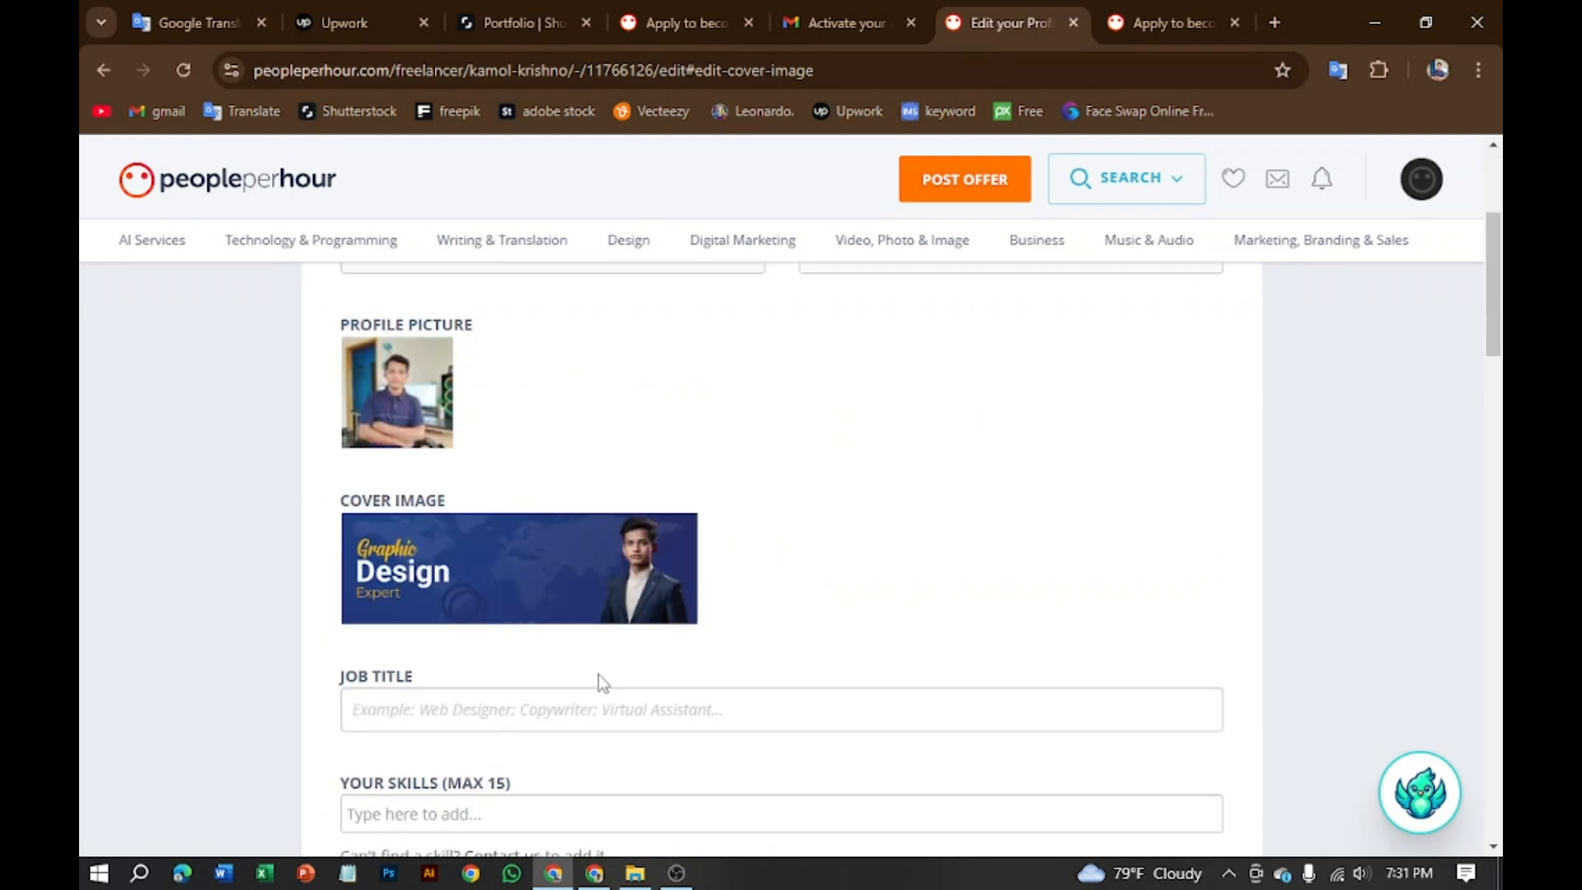
scroll(598, 675, "down", 3)
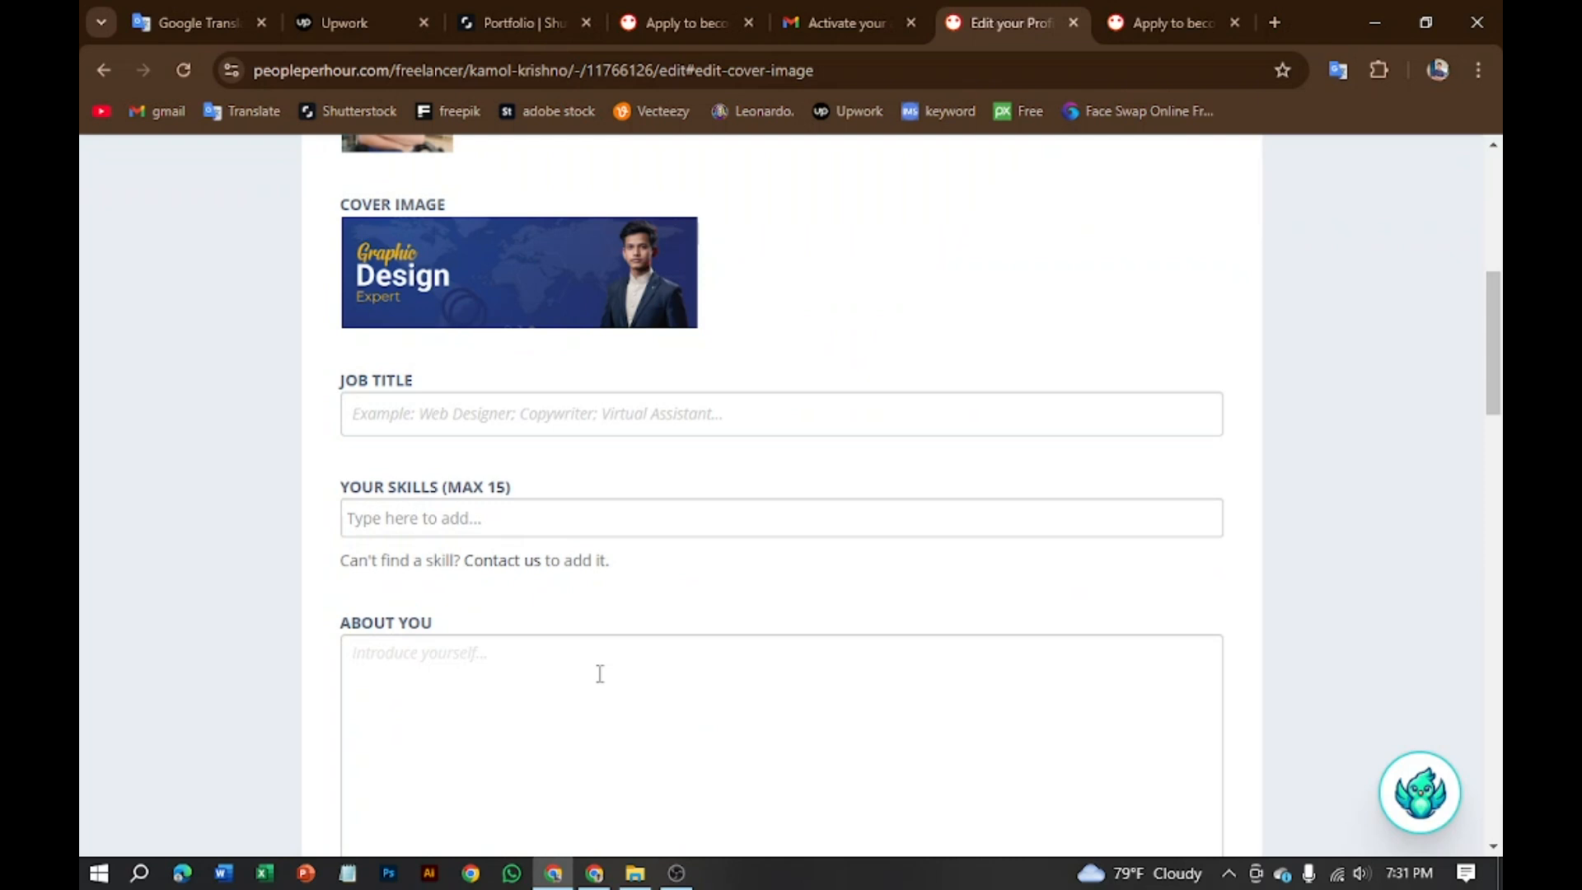
left_click(666, 414)
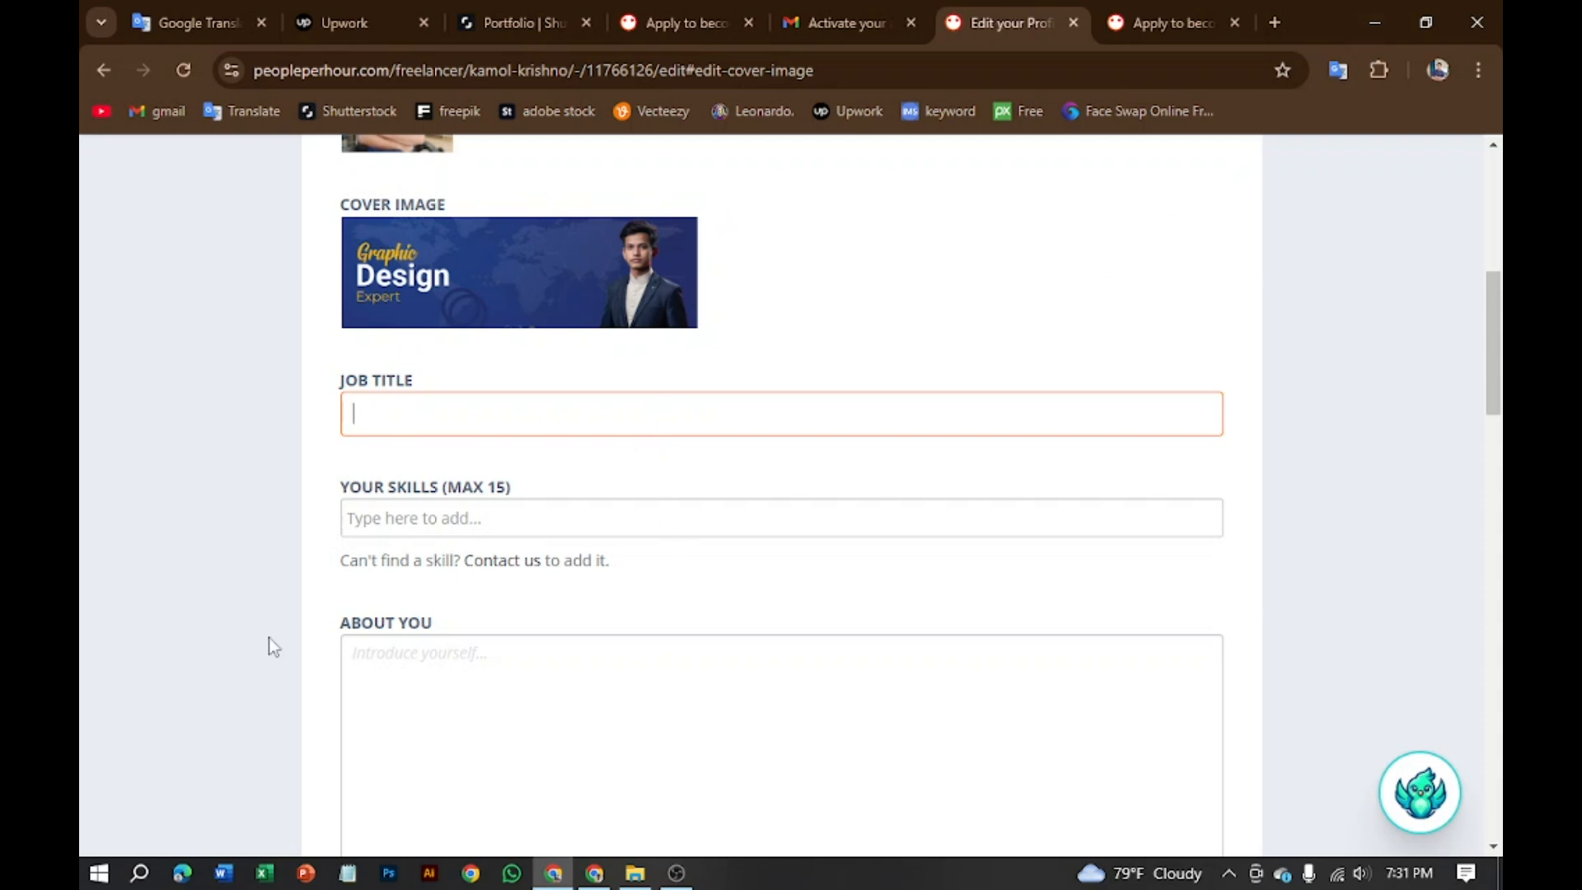
left_click(634, 873)
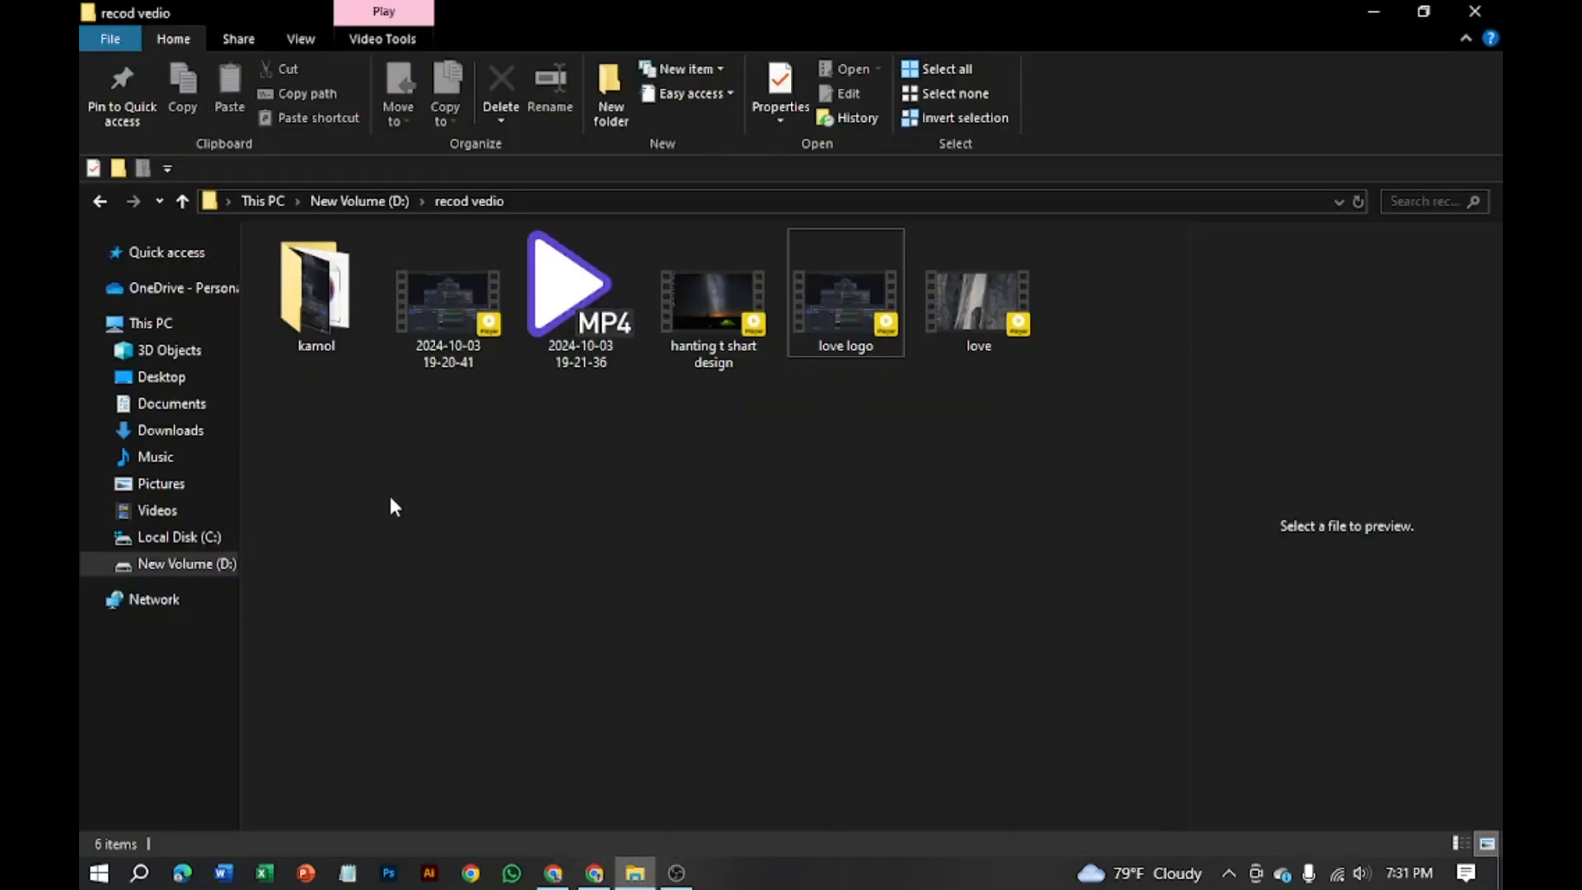
Step: Go to drive D's 'dukuments' folder, preview text files 1 and 2, and open file 2 in Notepad
left_click(177, 569)
scroll(768, 464, "down", 1)
scroll(992, 534, "up", 1)
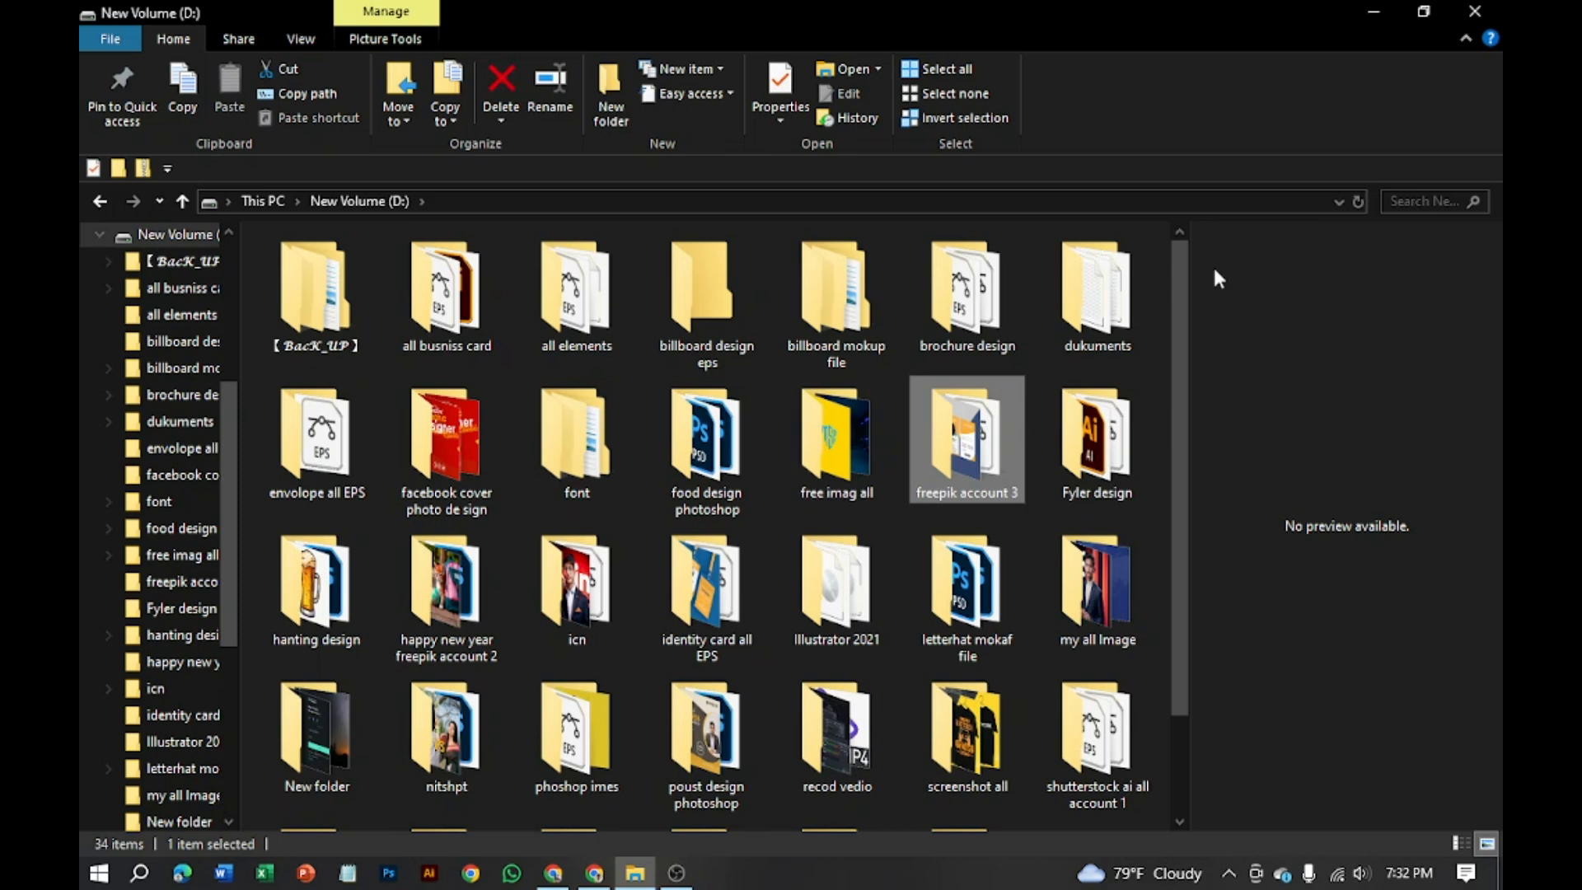
double_click(1102, 299)
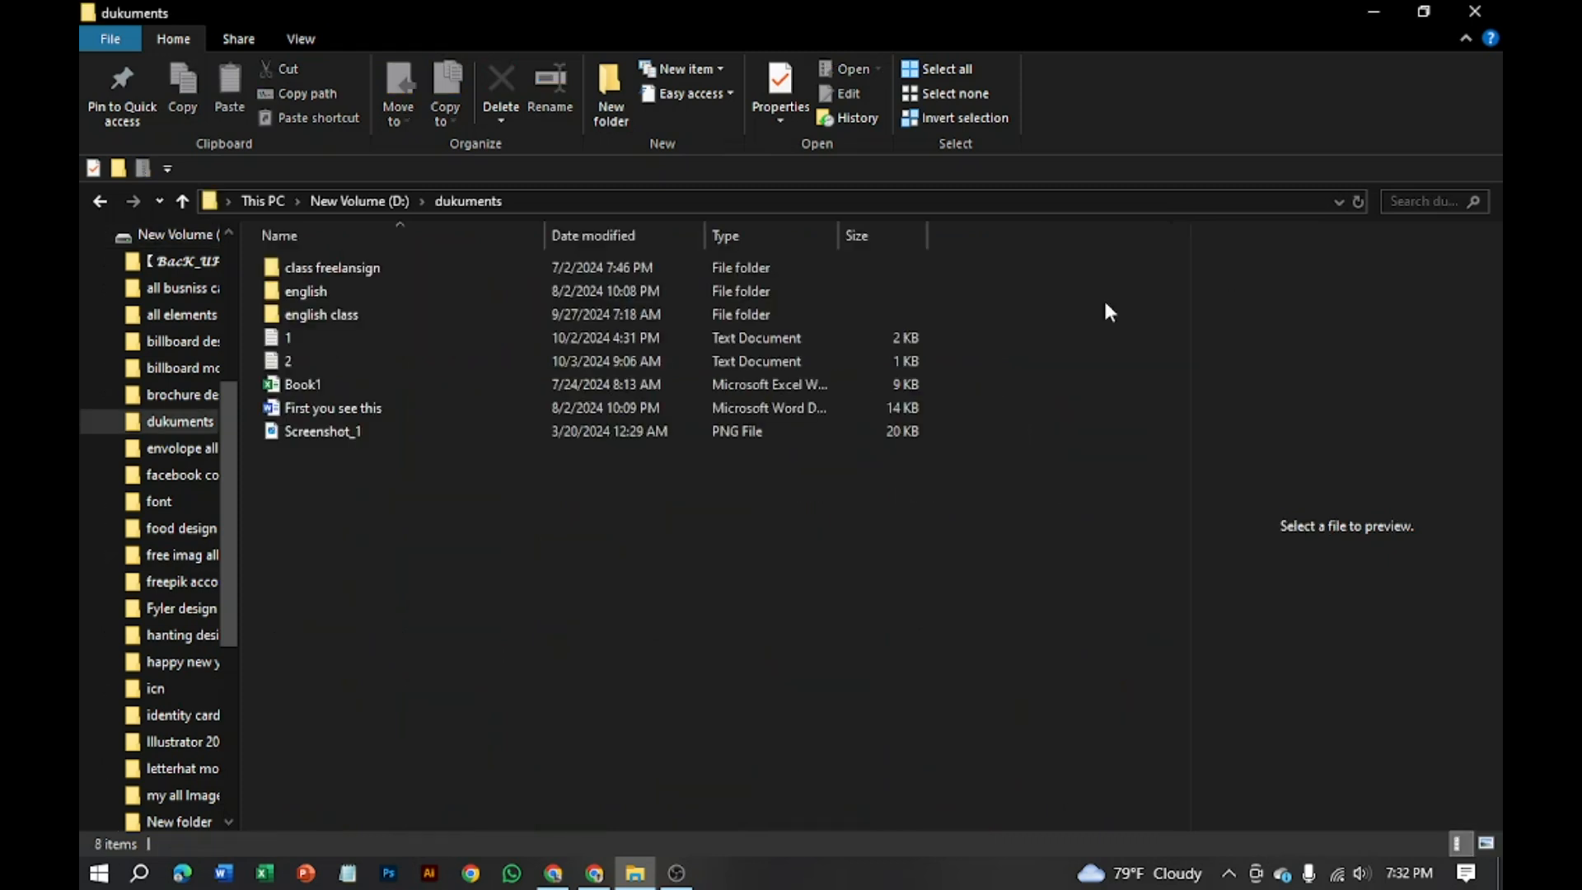
left_click(303, 339)
left_click(309, 362)
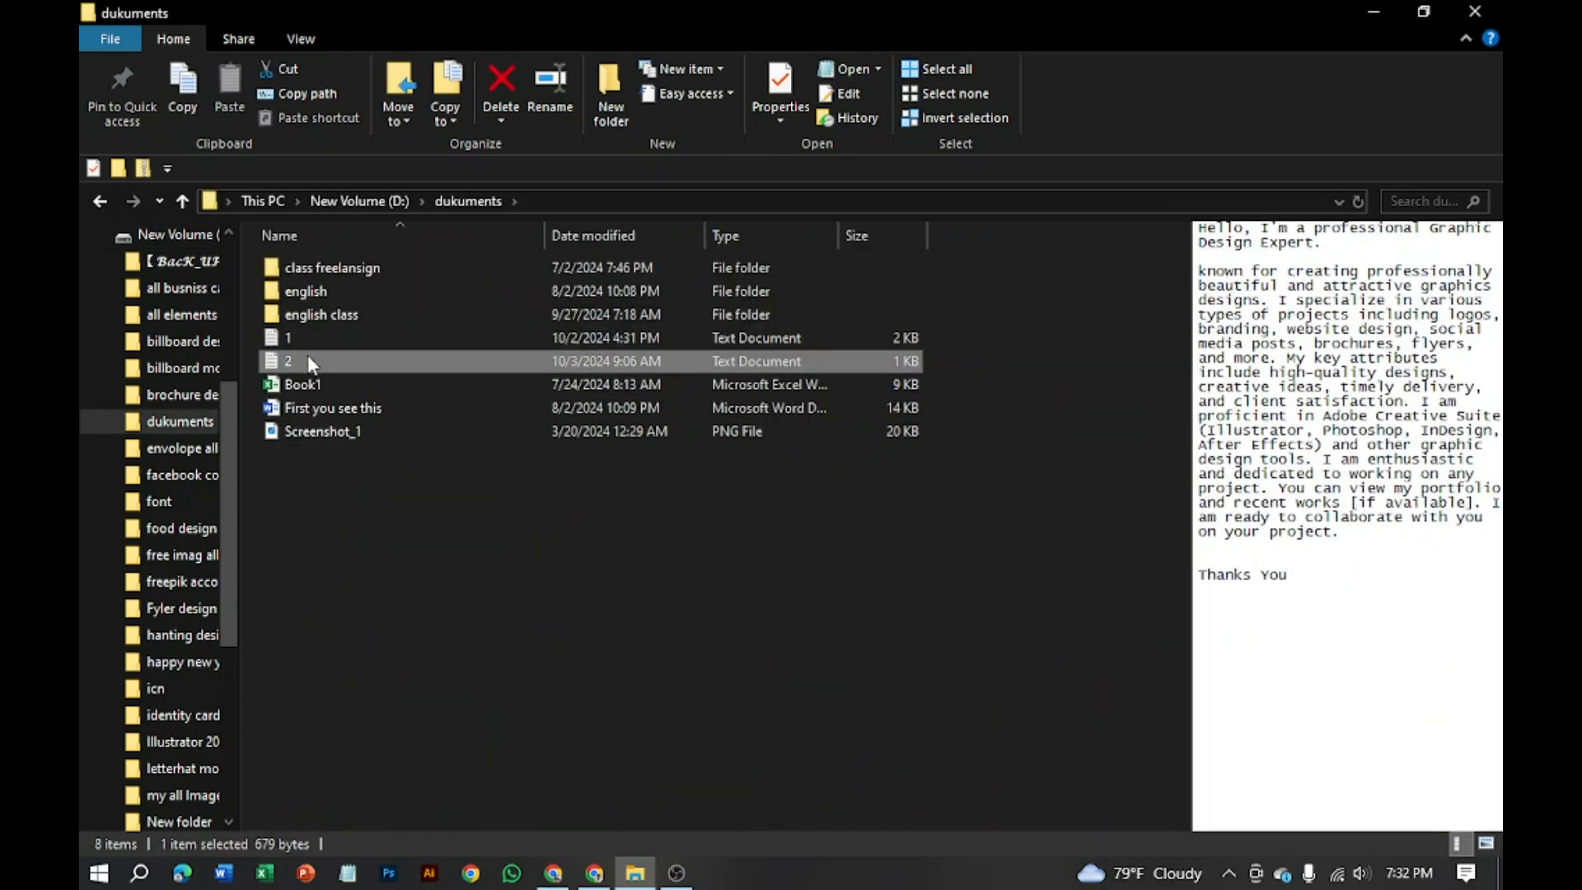
double_click(308, 356)
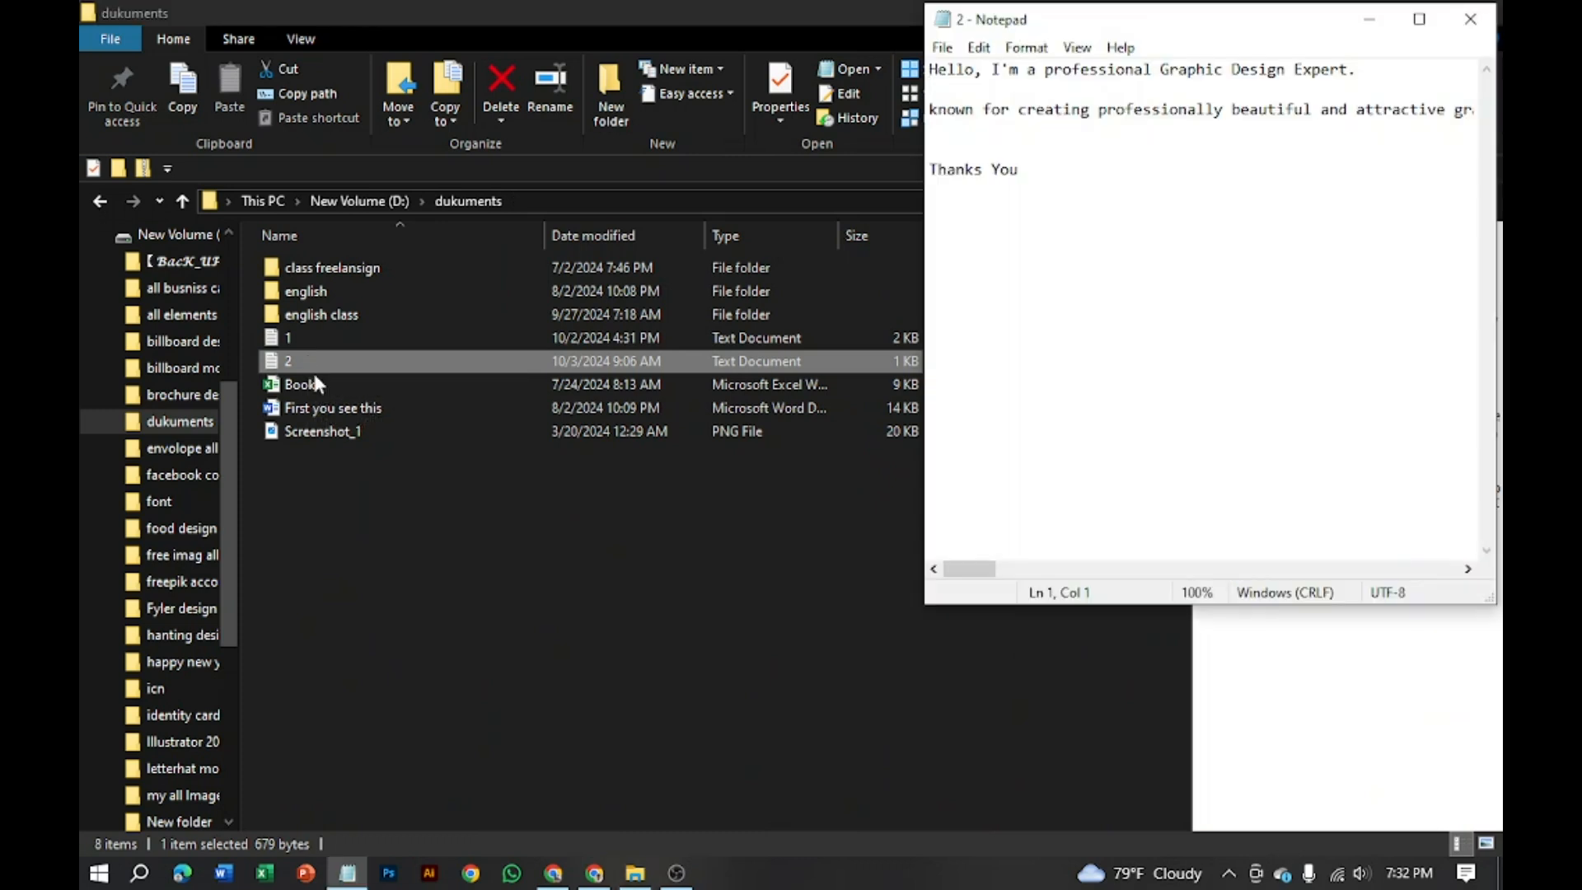
Step: Maximize Notepad, copy the full Graphic Design Expert introduction, and return to Chrome
left_click(1419, 19)
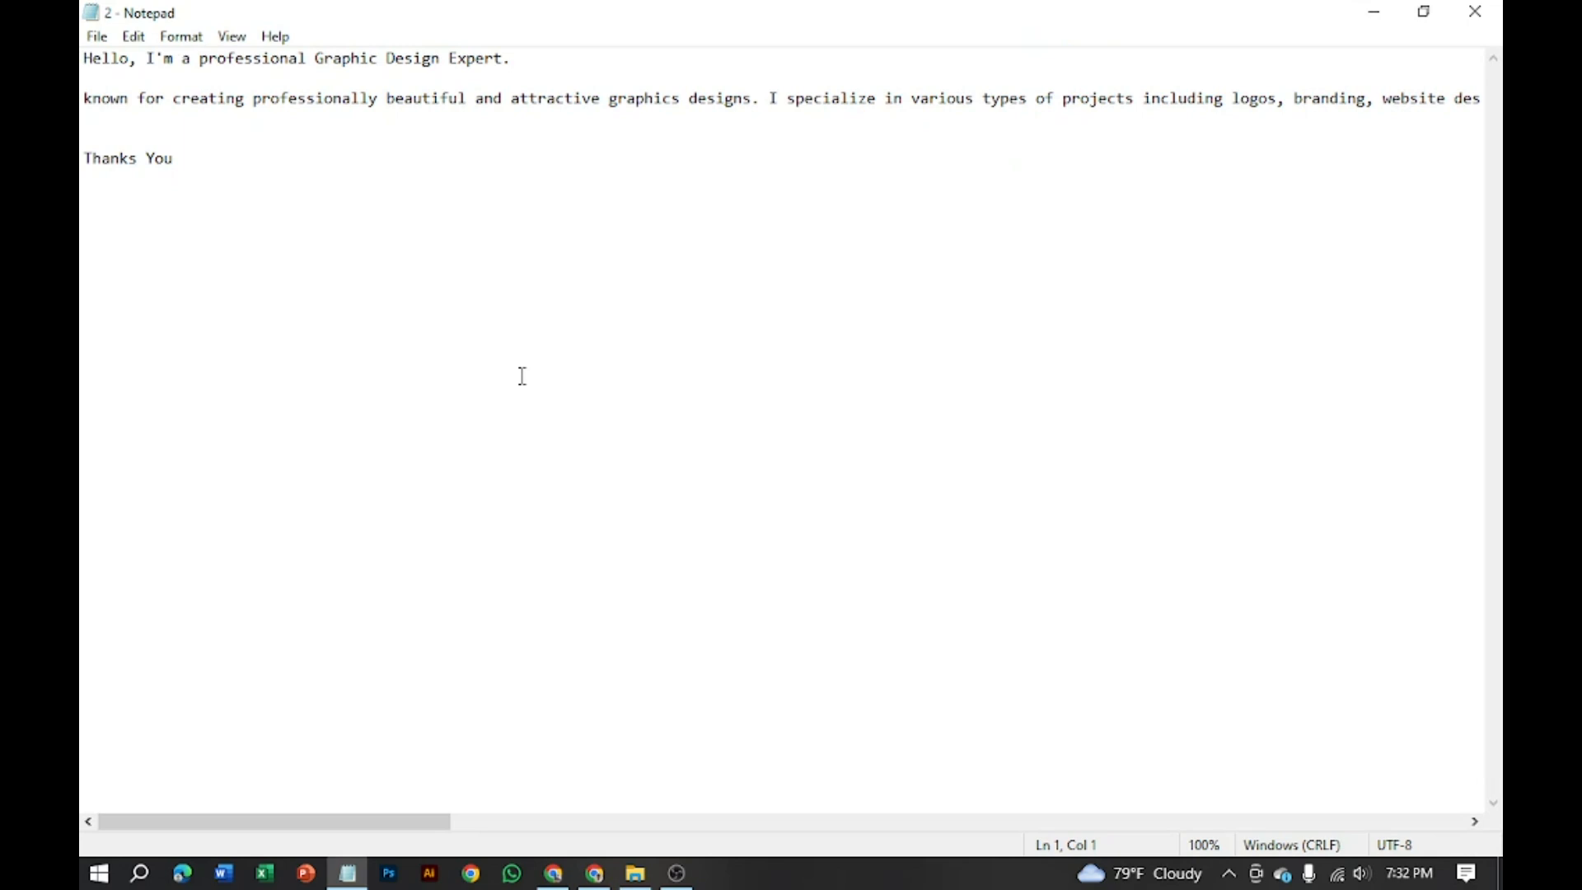
left_click_drag(177, 160, 83, 53)
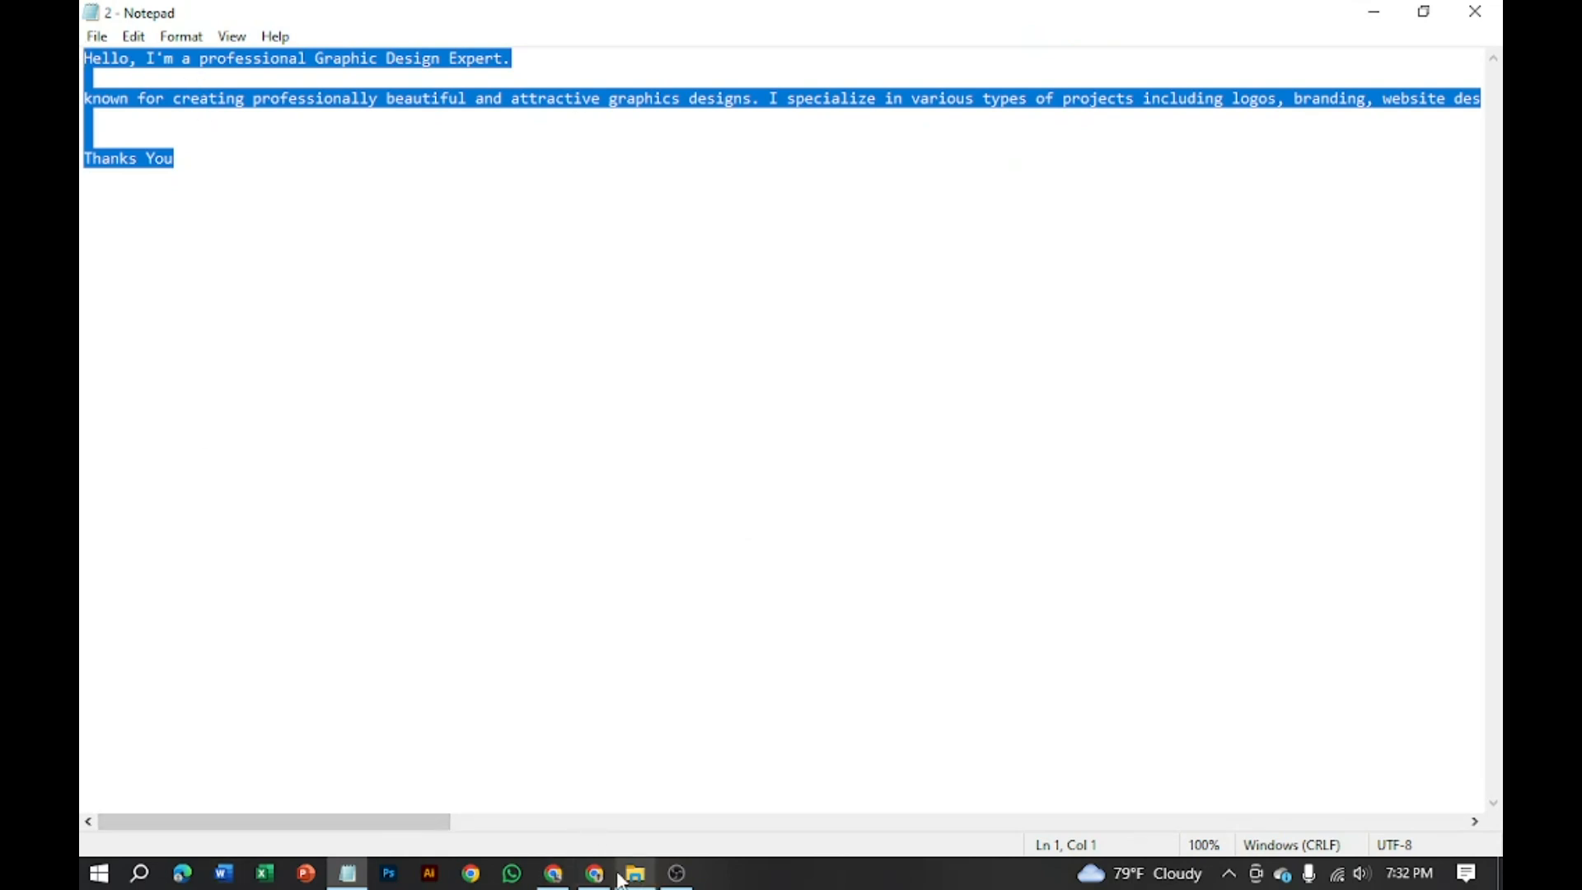
left_click(554, 873)
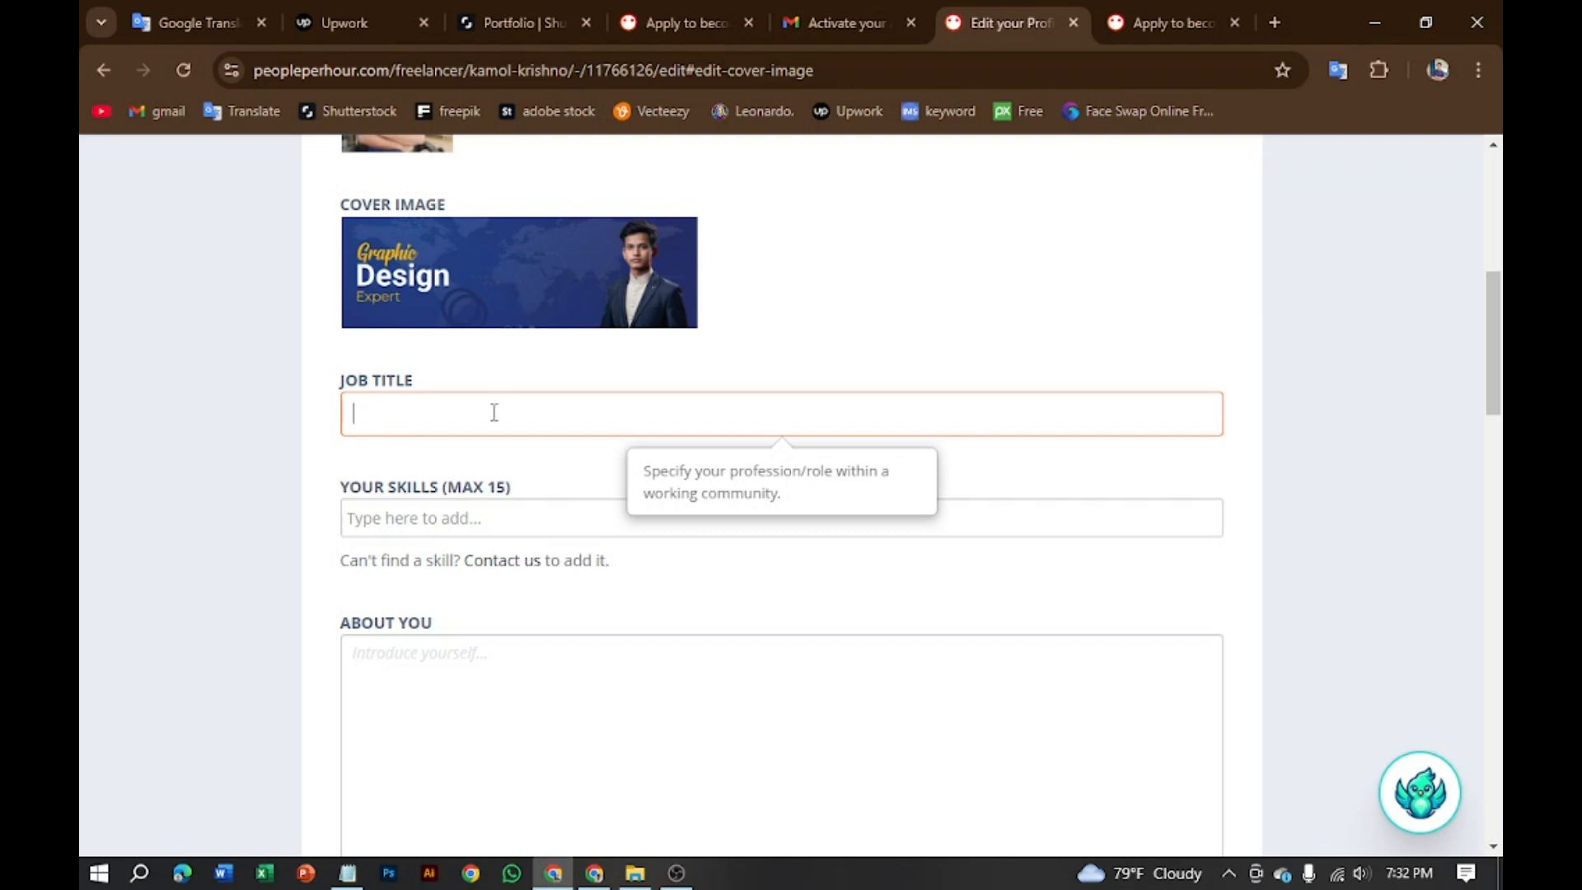
Step: Paste the 'Hello, I'm a professional Graphic Design Expert' introduction into Job Title and review it
key("ctrl+v")
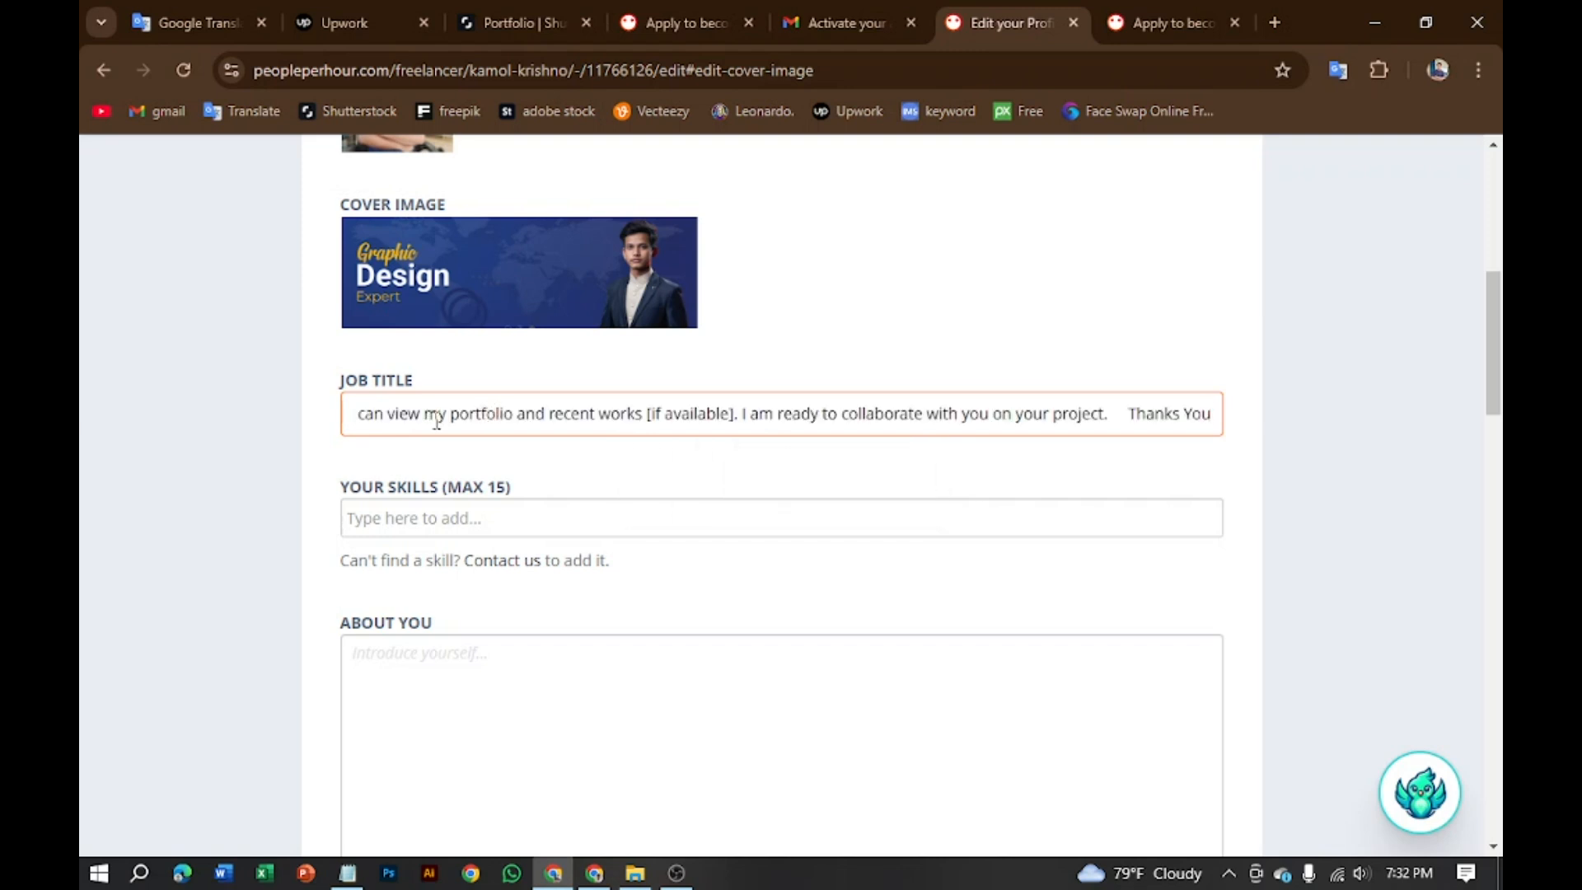
scroll(802, 435, "up", 7)
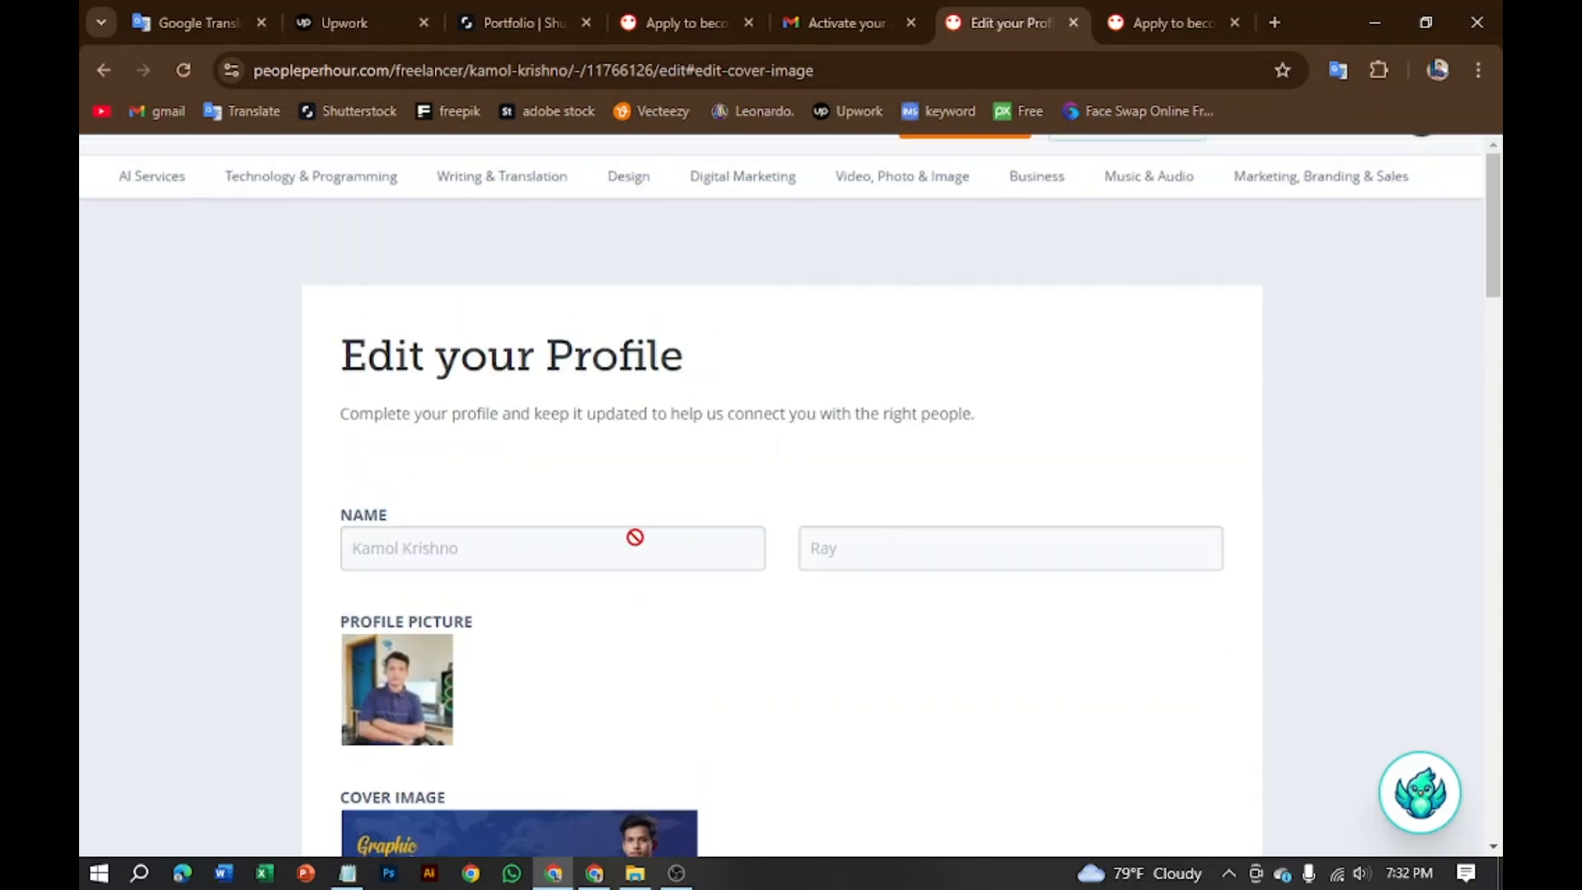
scroll(551, 601, "down", 3)
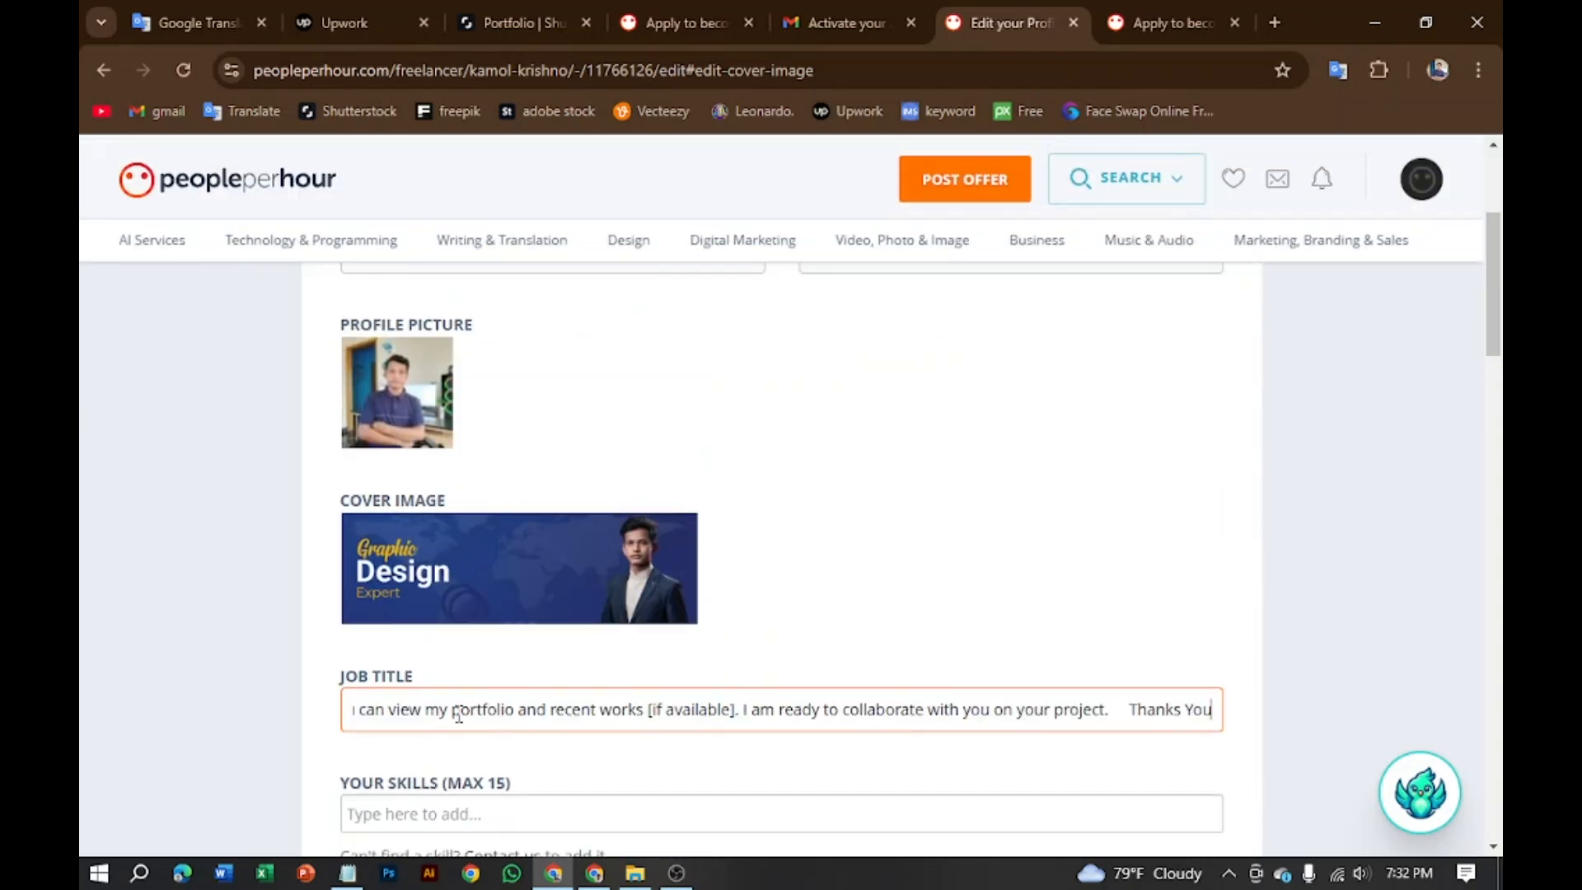
left_click(1121, 712)
scroll(915, 775, "down", 3)
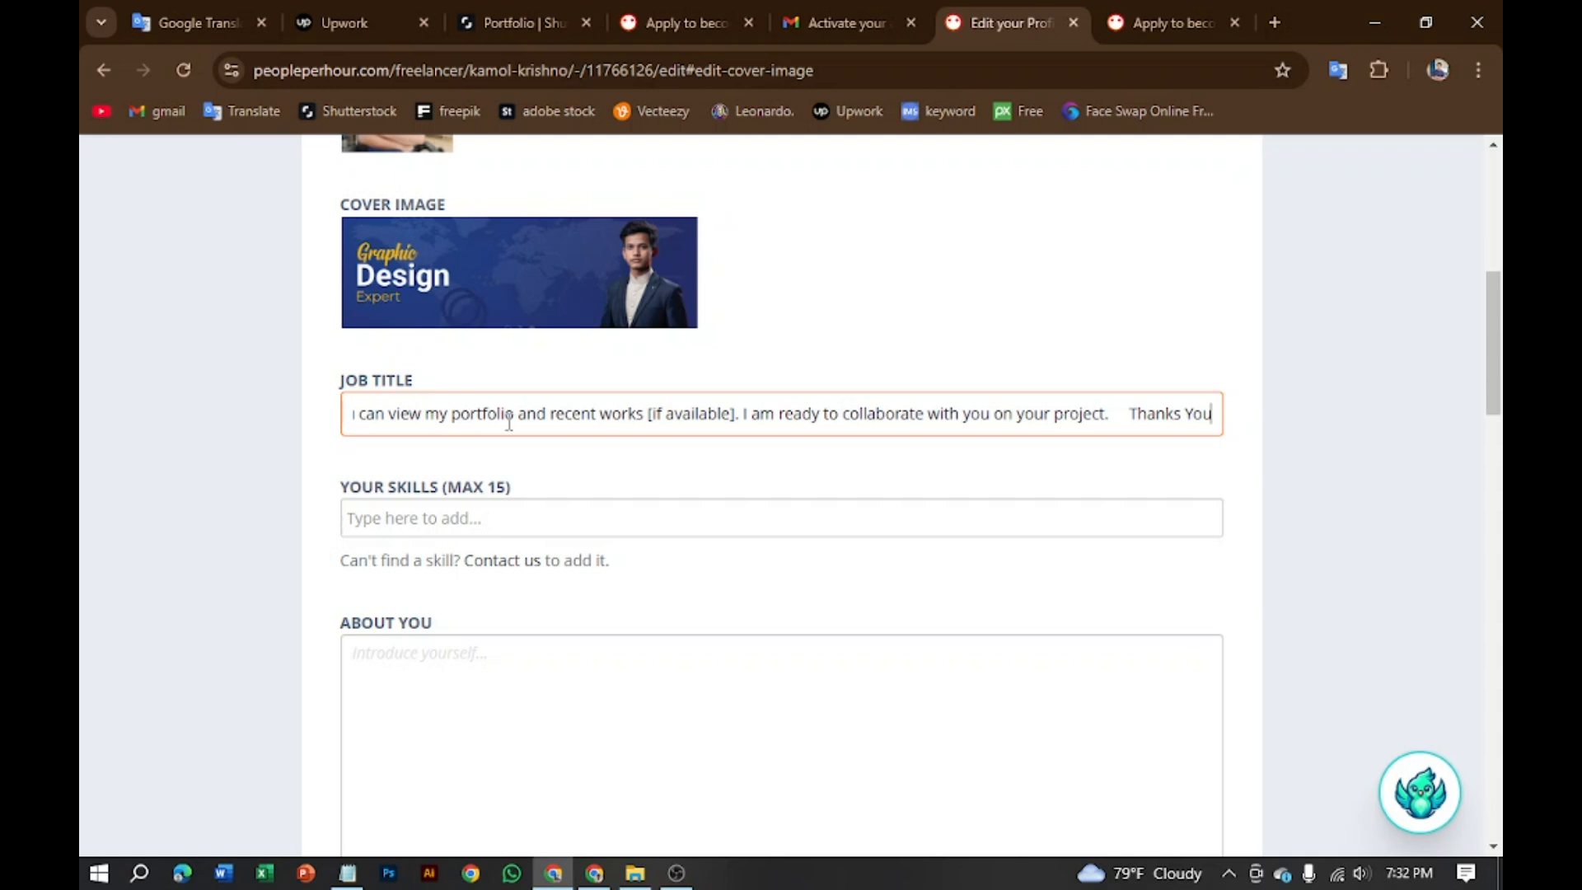
left_click(621, 527)
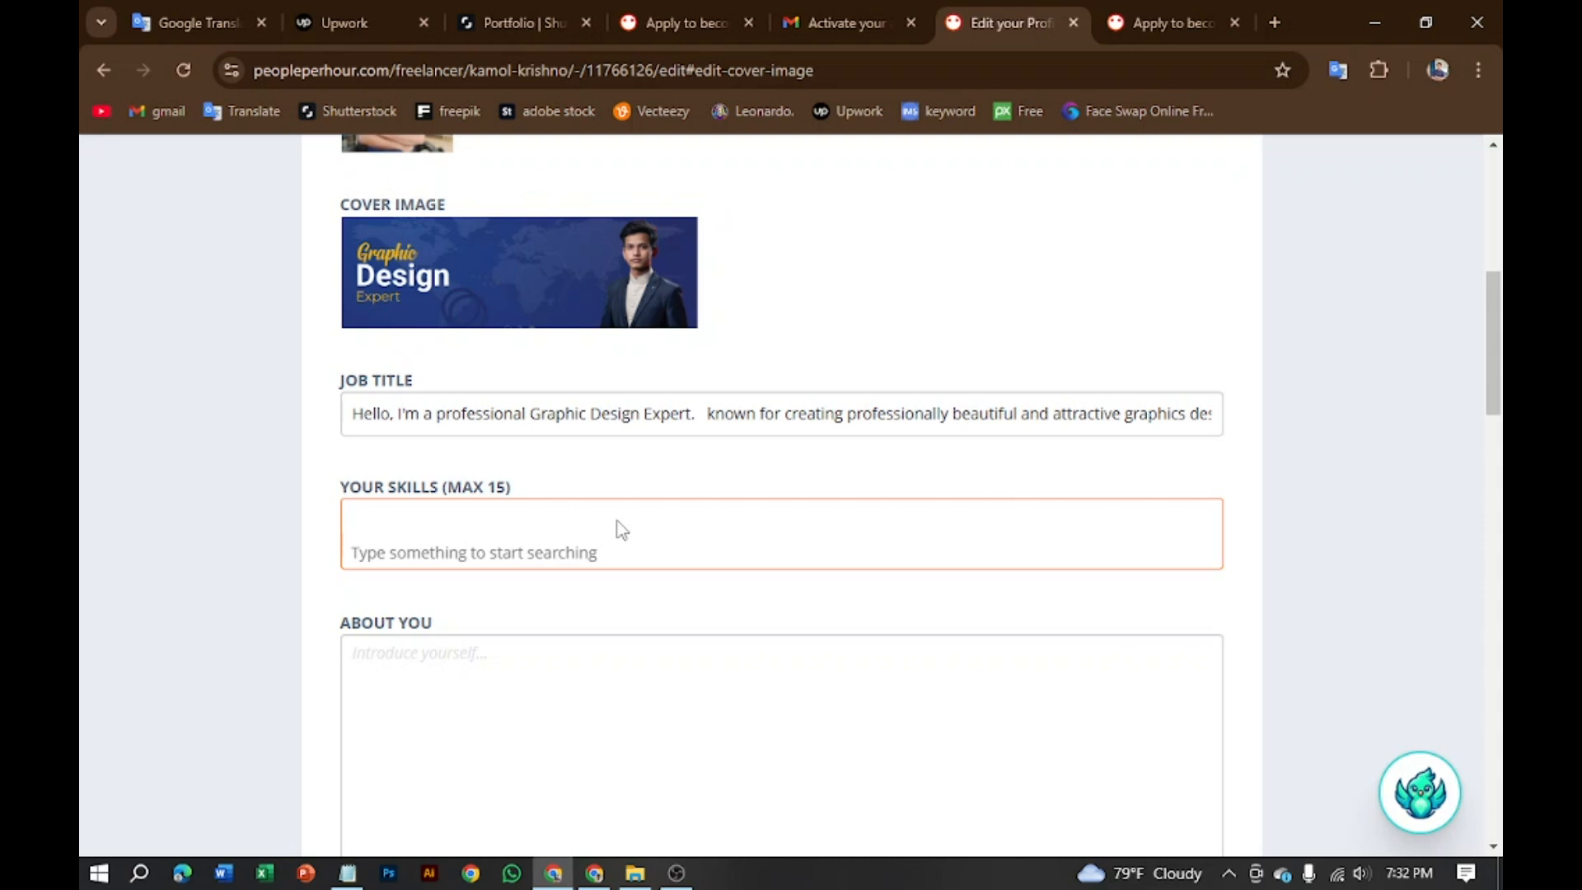
Step: Add 'poster design' as a skill; searches for 'tshart' and 't shart design' find no match
type("post")
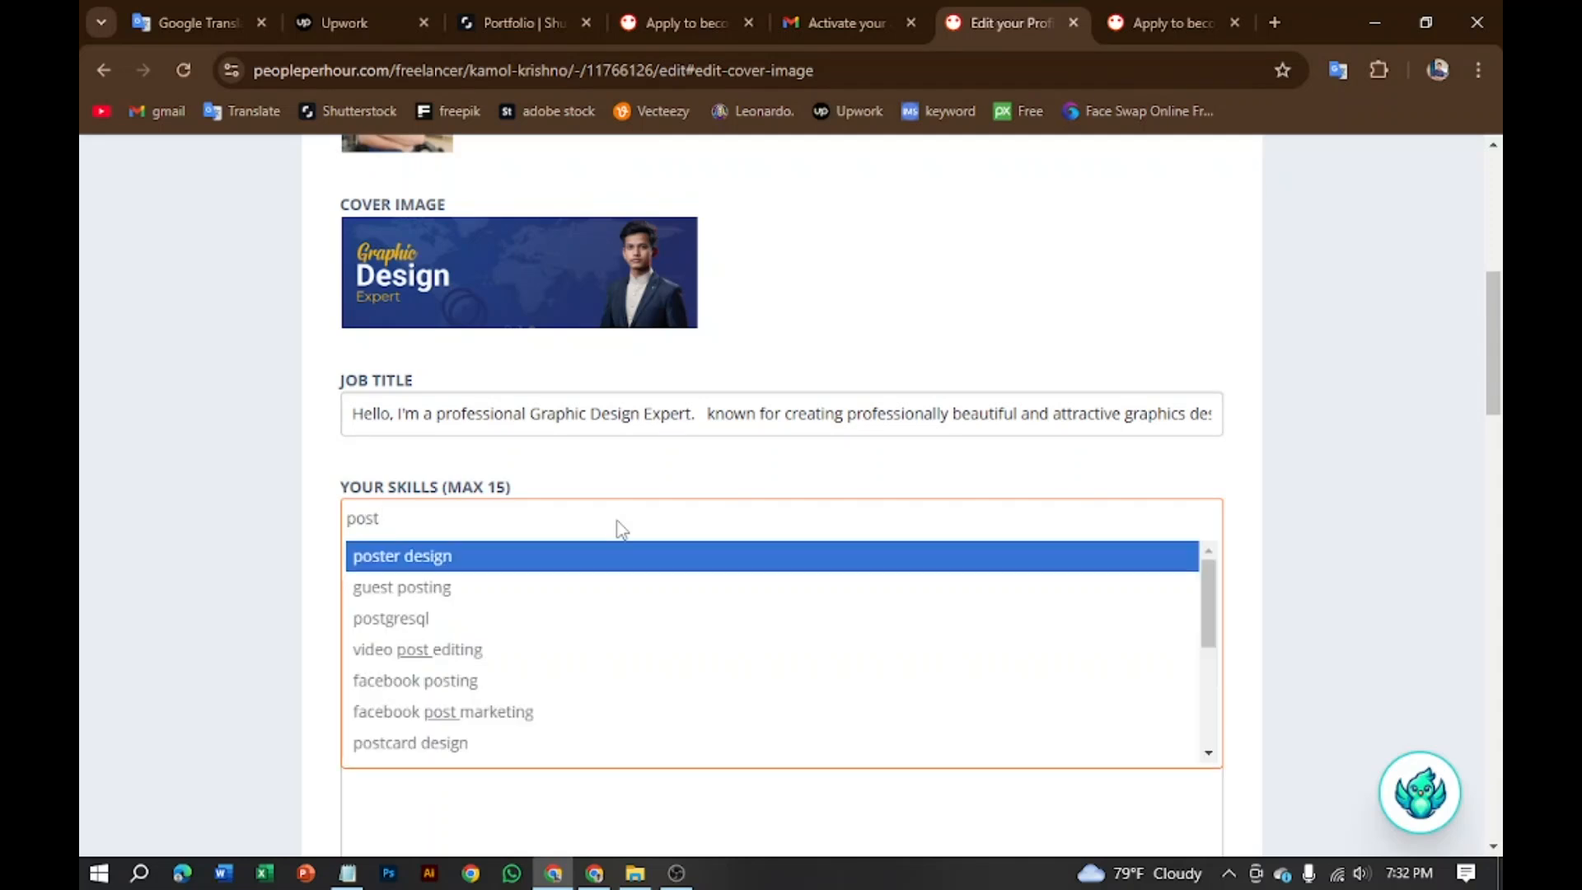
left_click(402, 560)
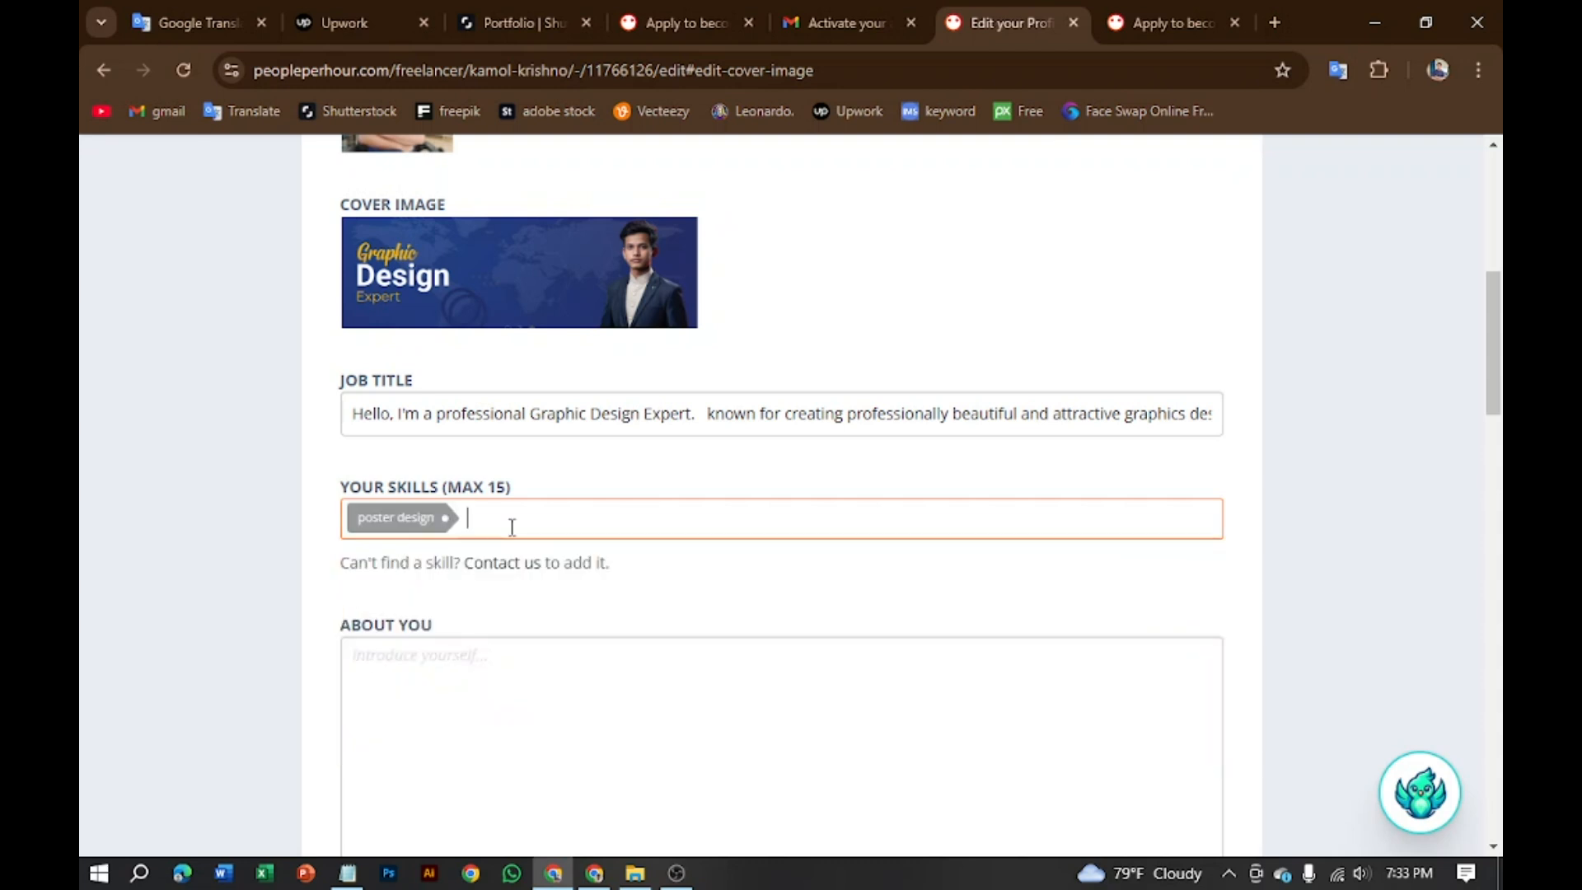
type("t")
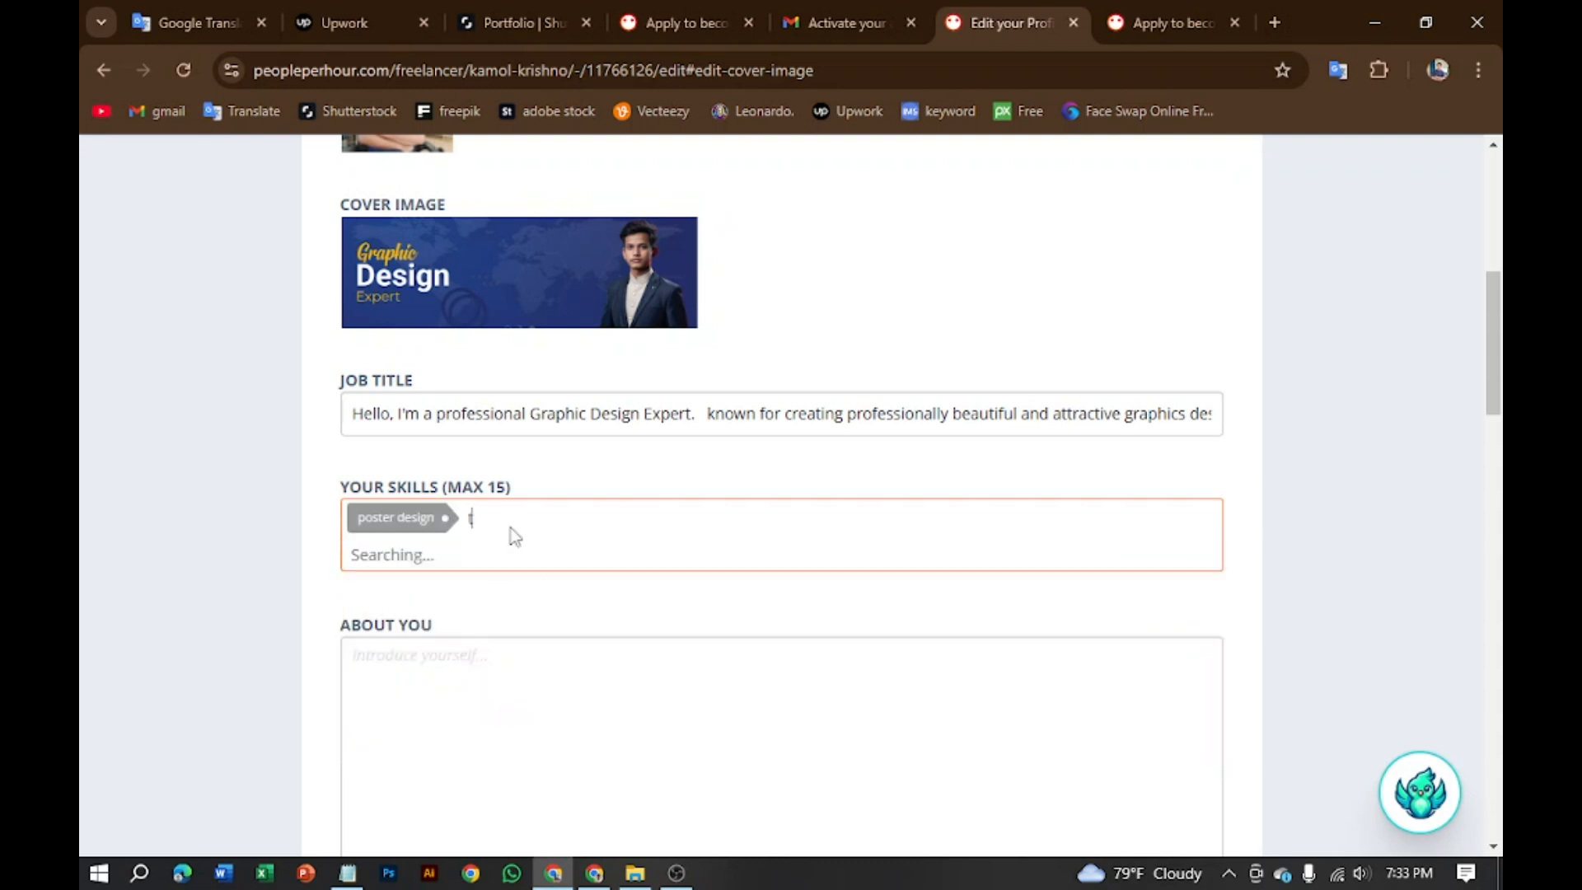
type("sh")
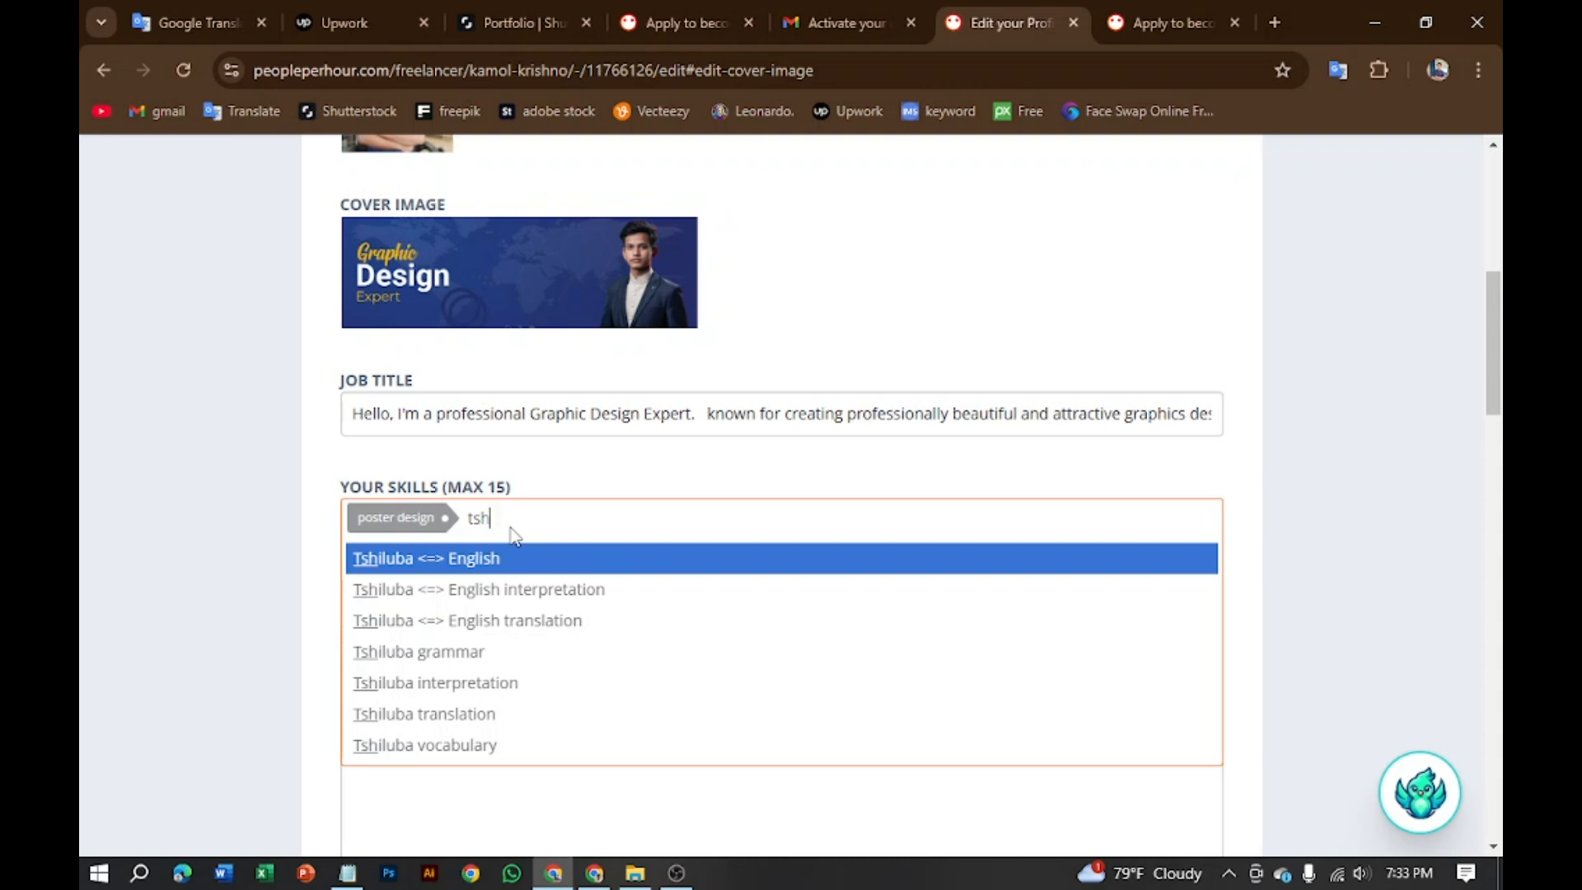
type("art")
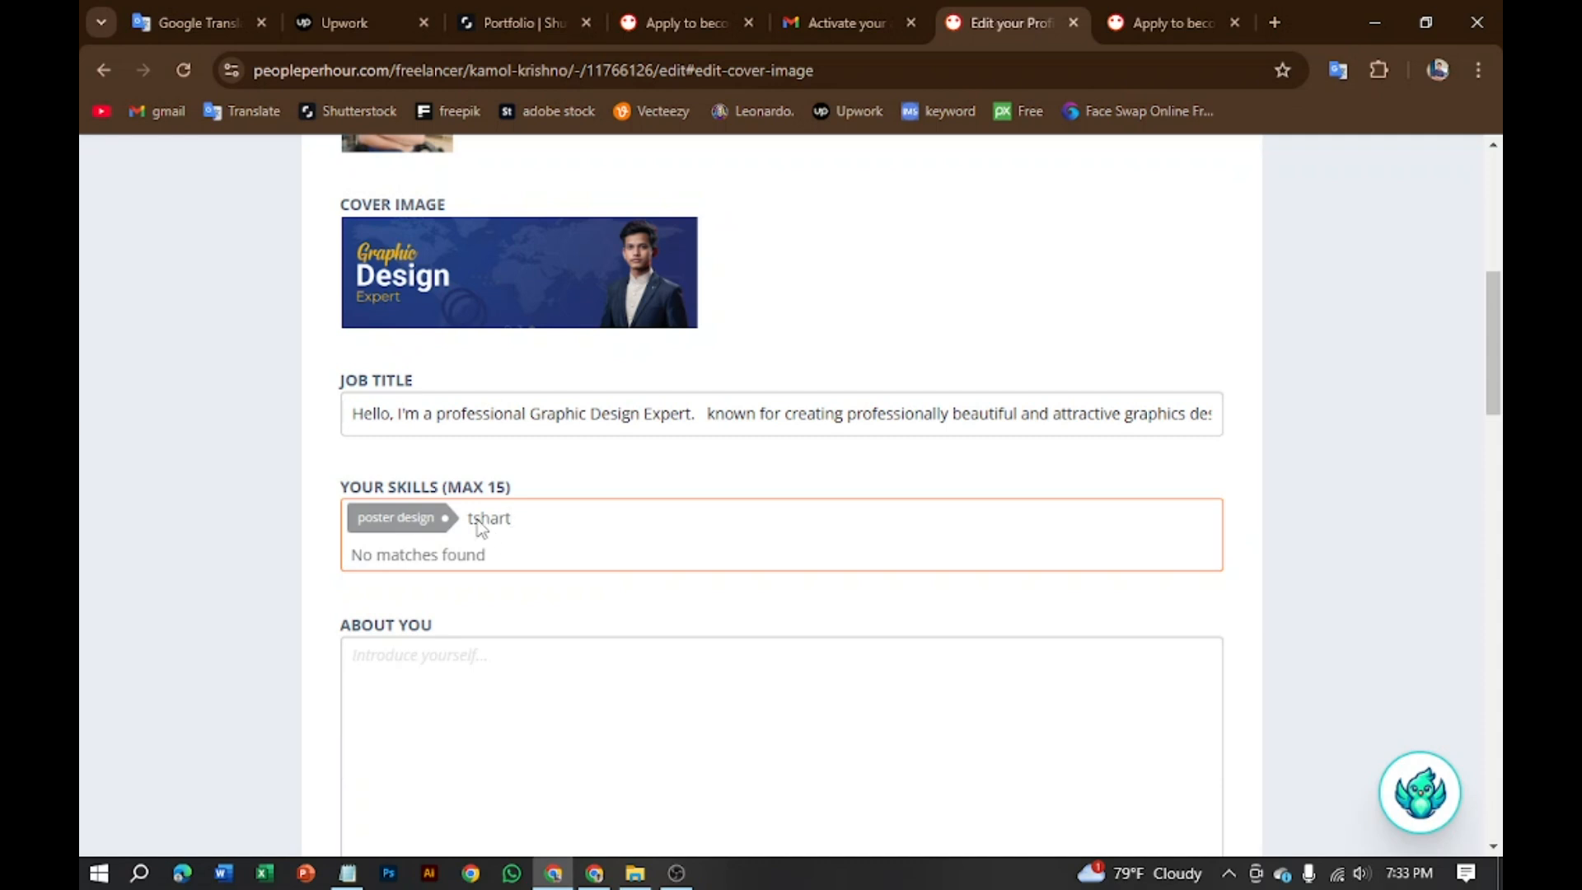
left_click(478, 521)
left_click(520, 526)
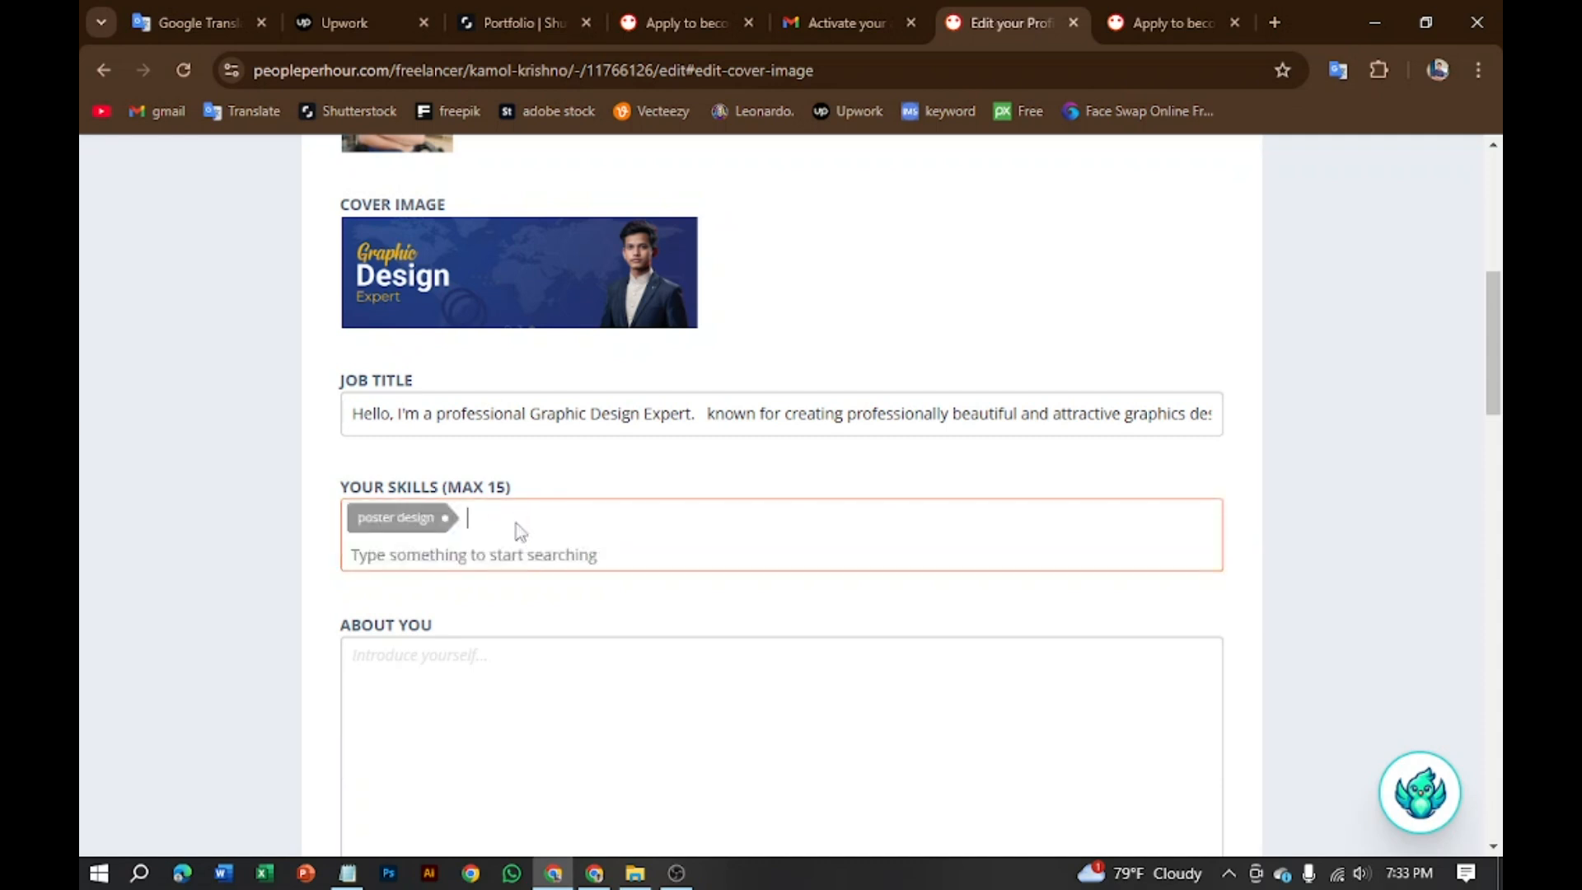
type("t")
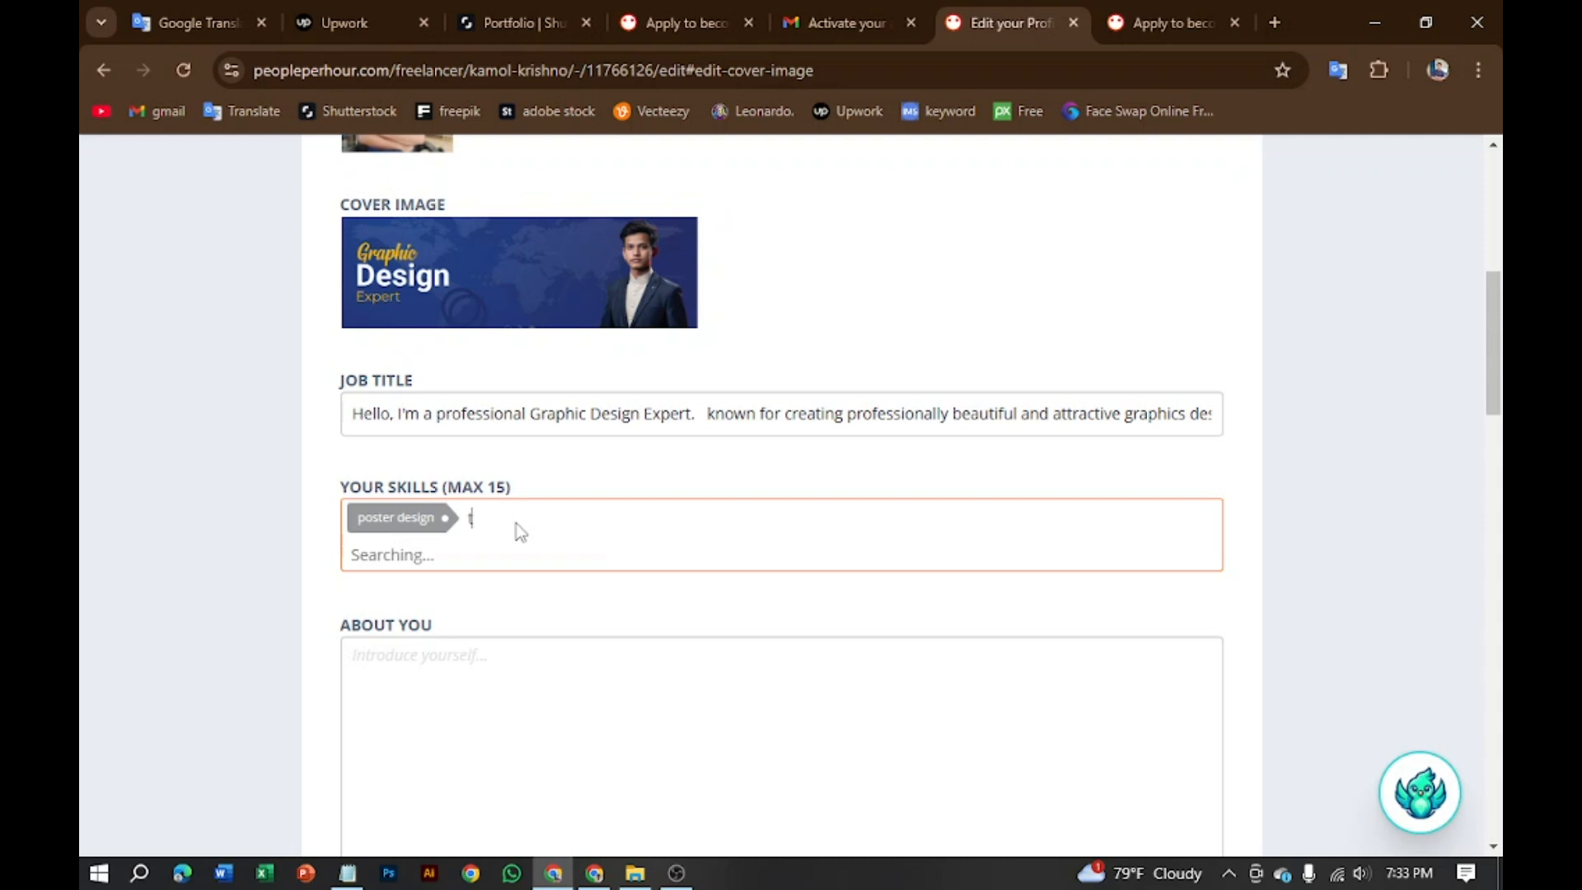
type(" shart design")
left_click(480, 520)
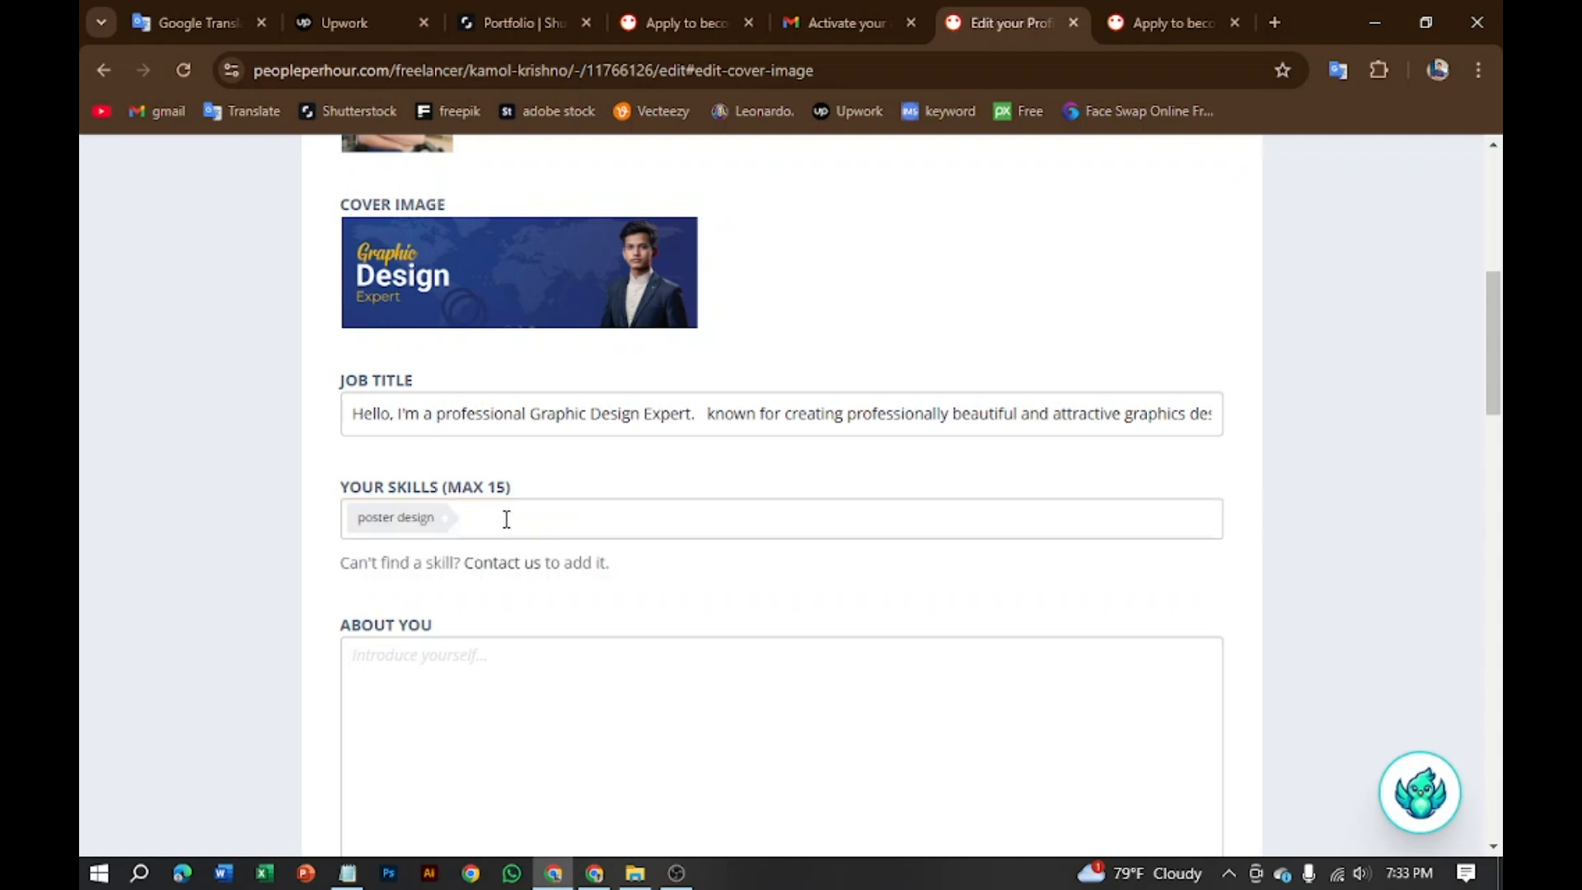
left_click(506, 519)
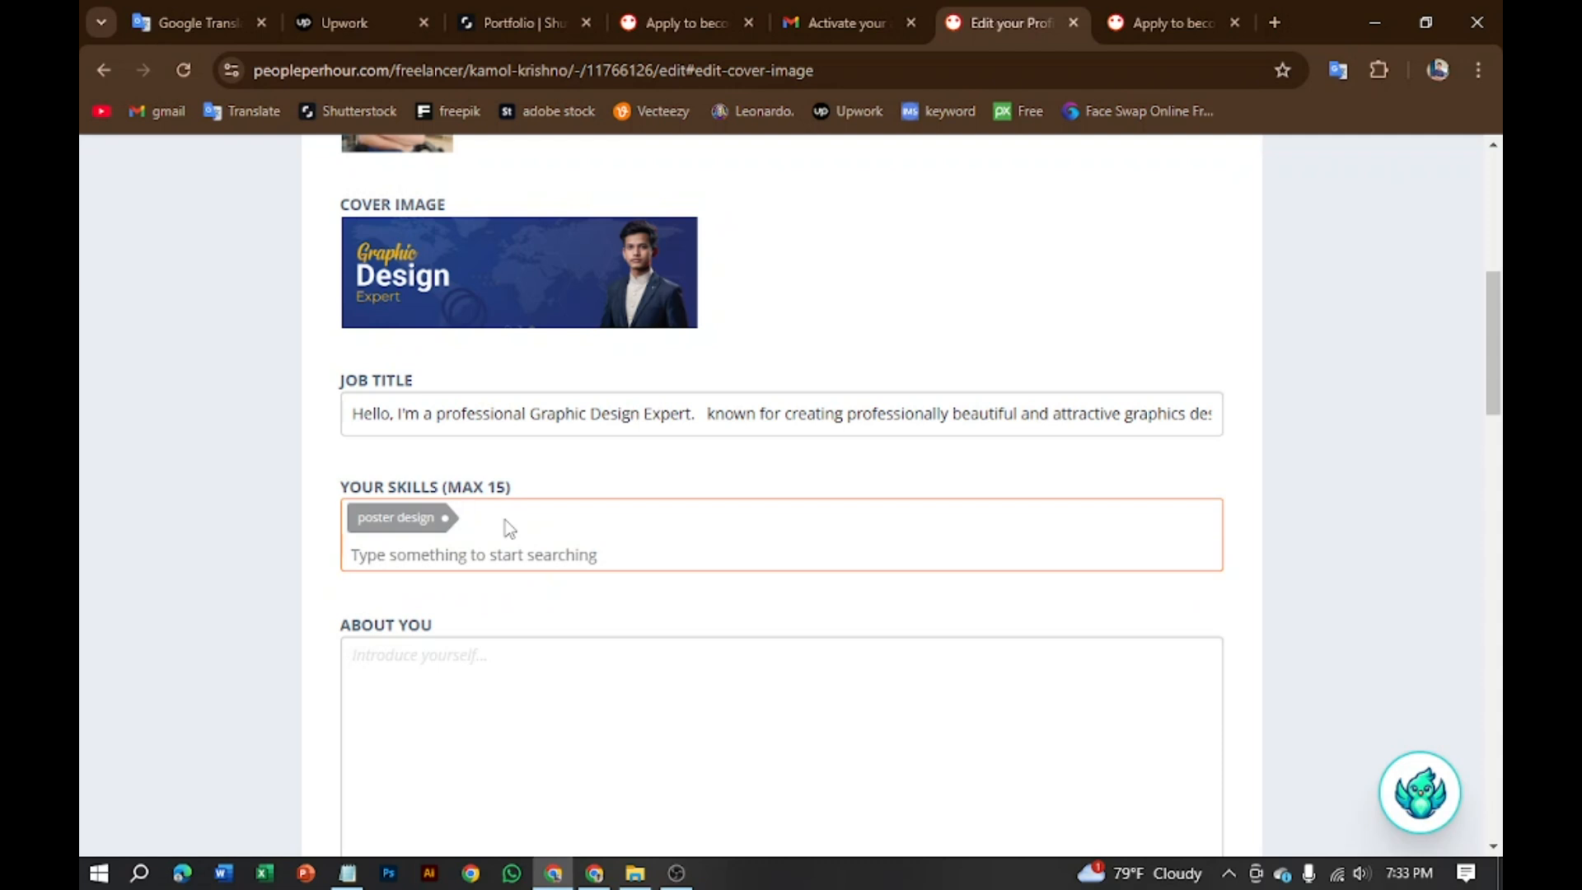
Step: After an unmatched 't-shart dresign' search, add 'business card' as a skill via 'bus'
type("t")
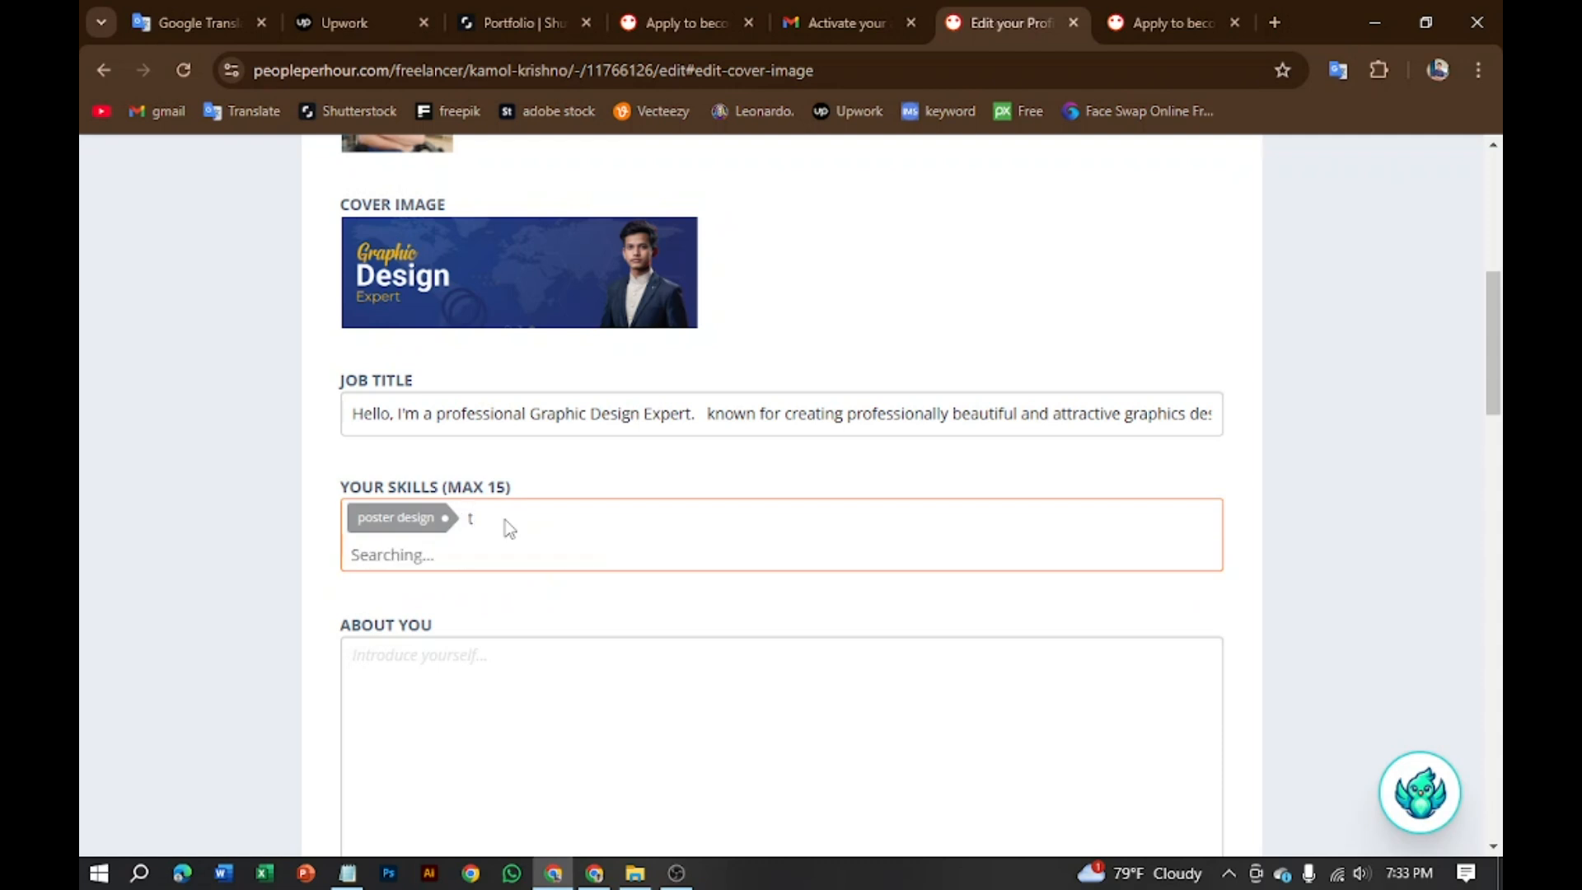
type("-s")
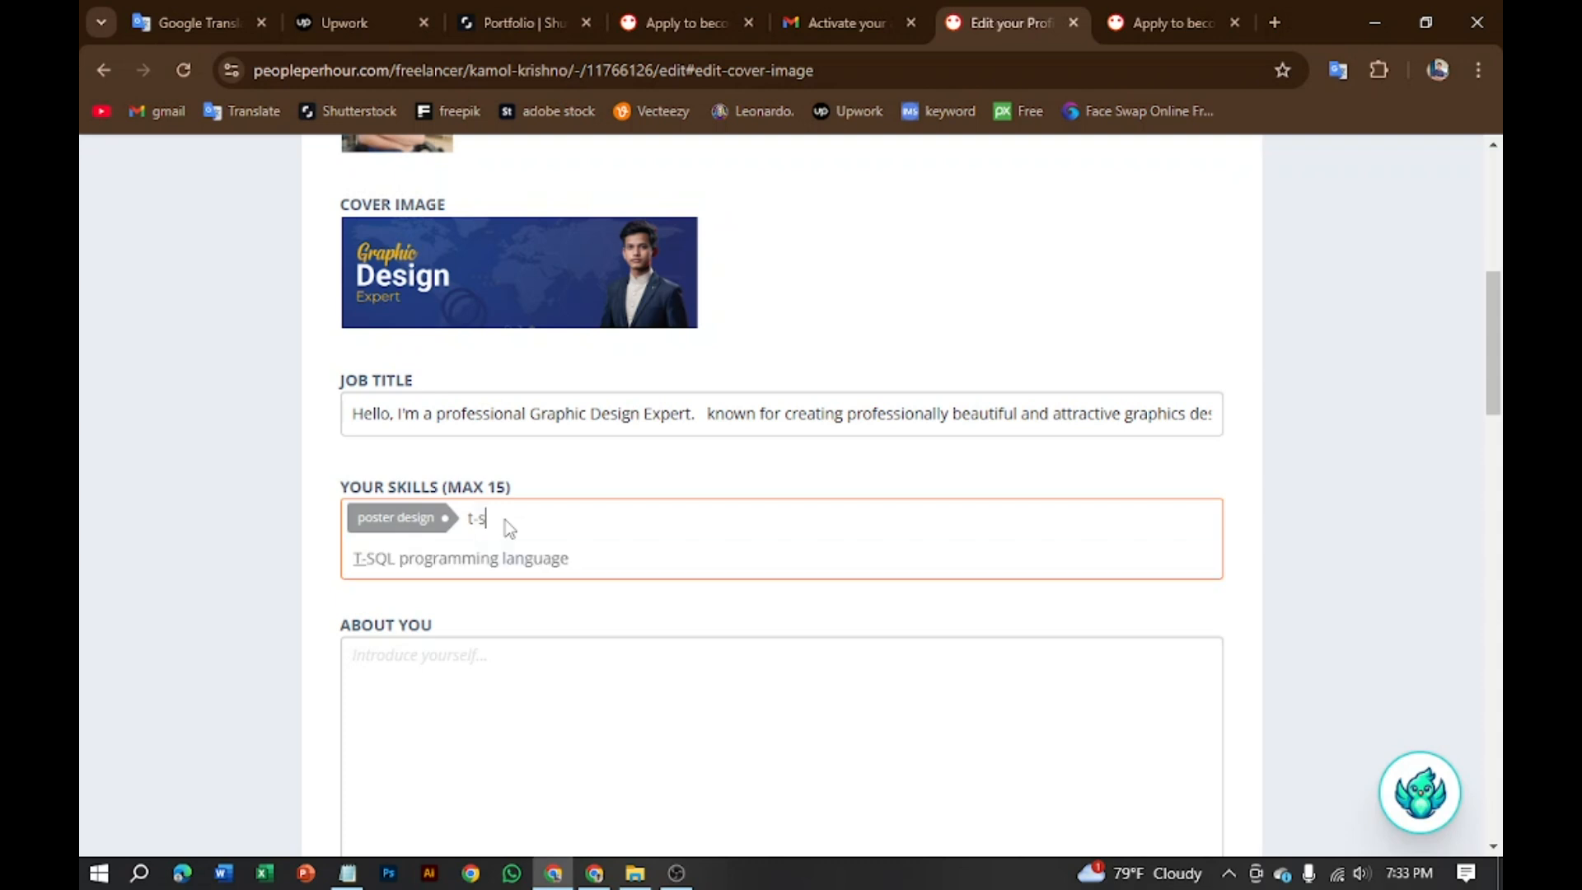
key("Down")
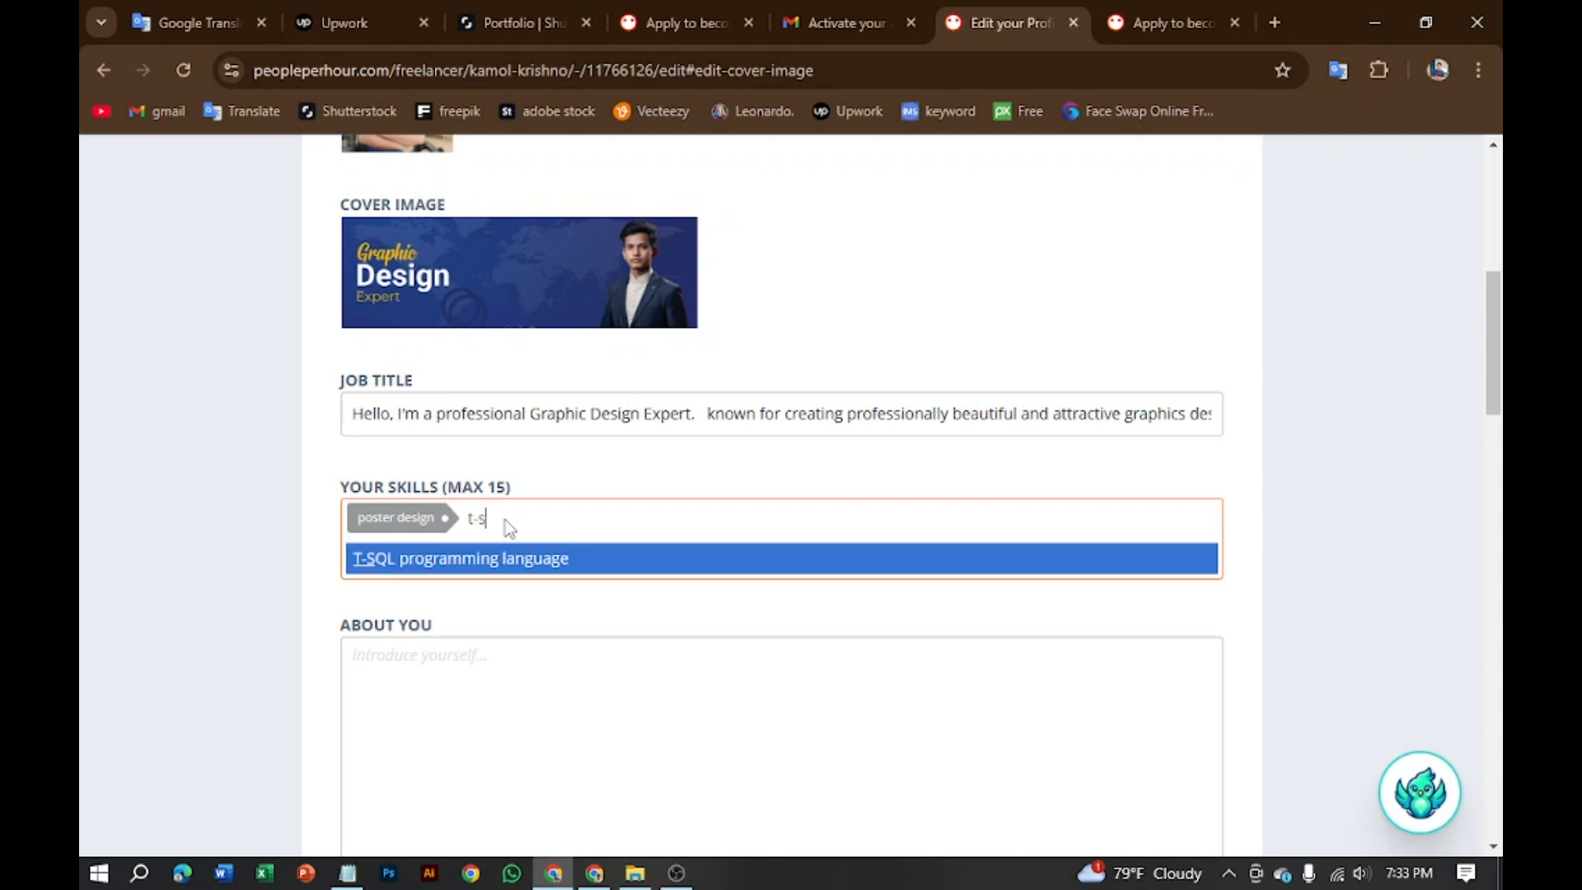
type("hart")
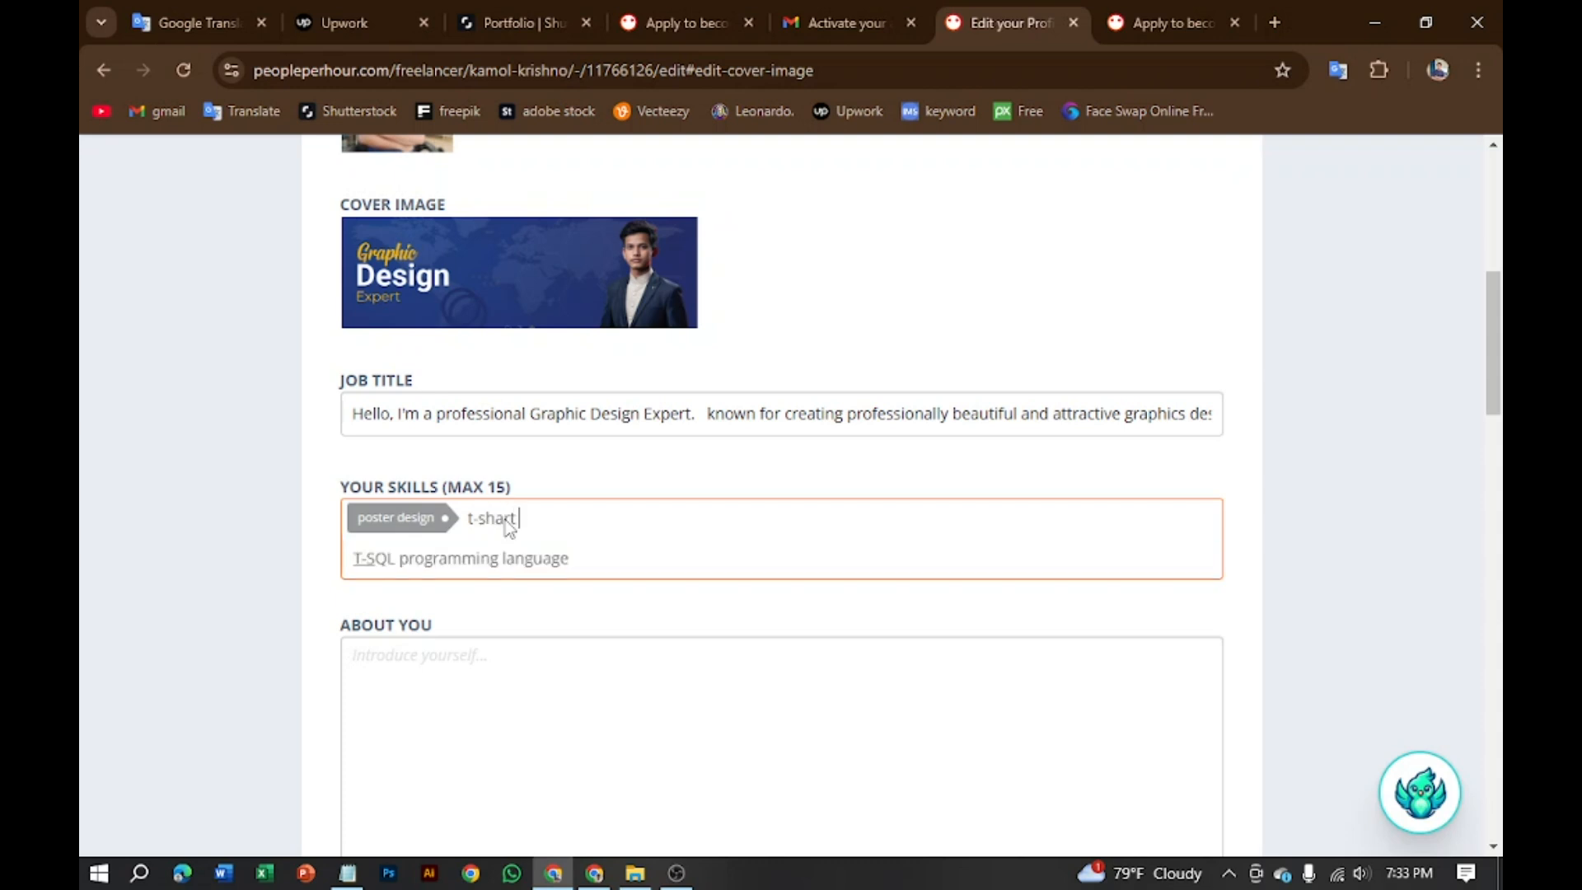
type(" dr")
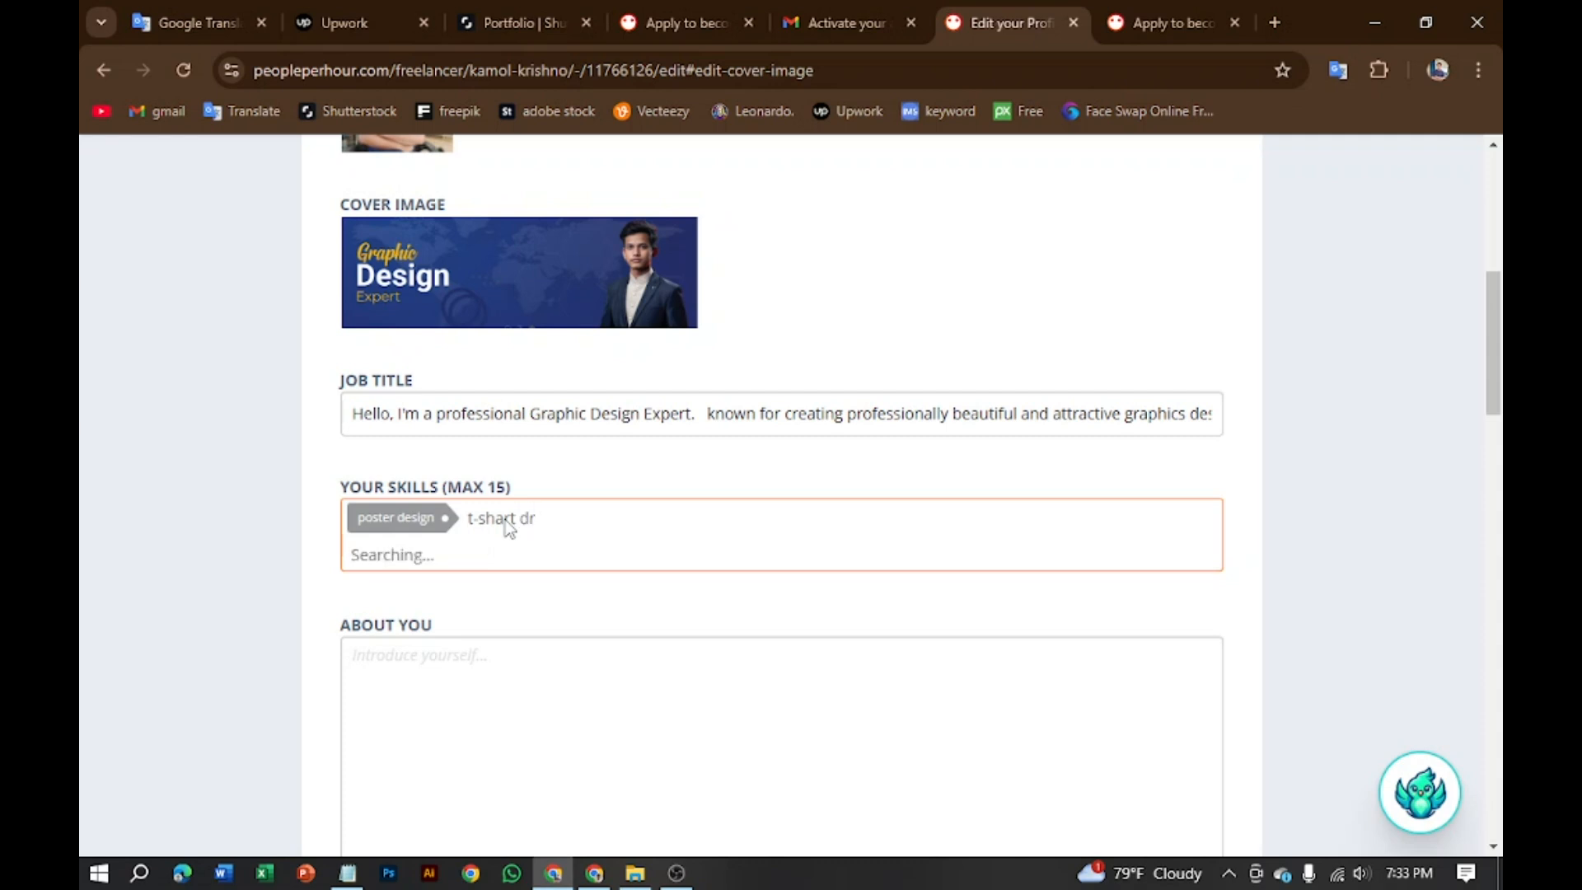
type("esign")
left_click(606, 517)
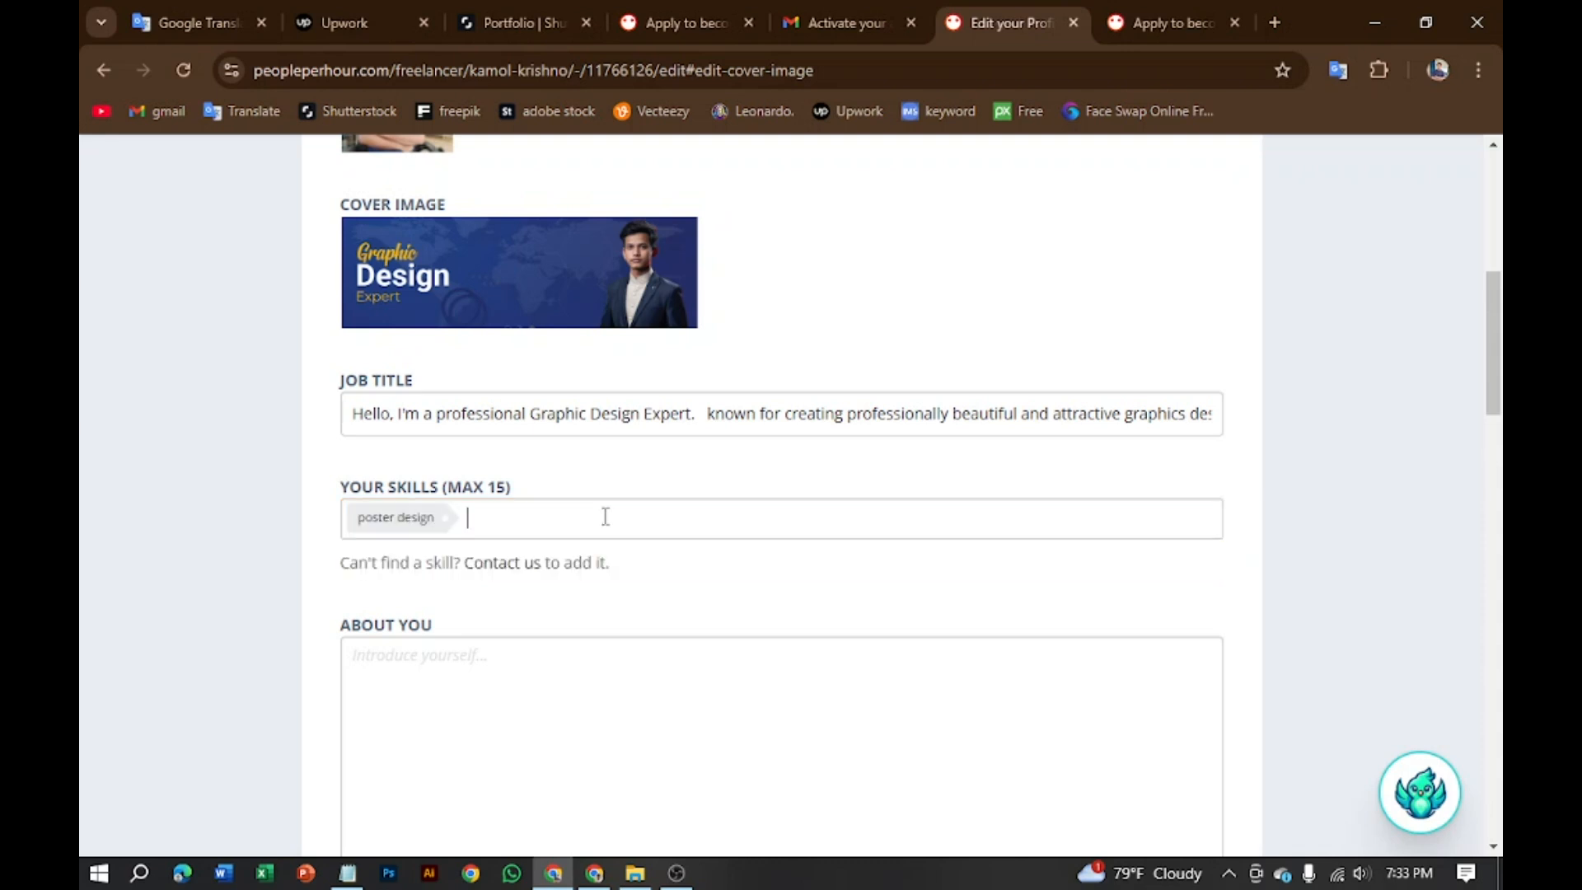
left_click(521, 524)
type("bi")
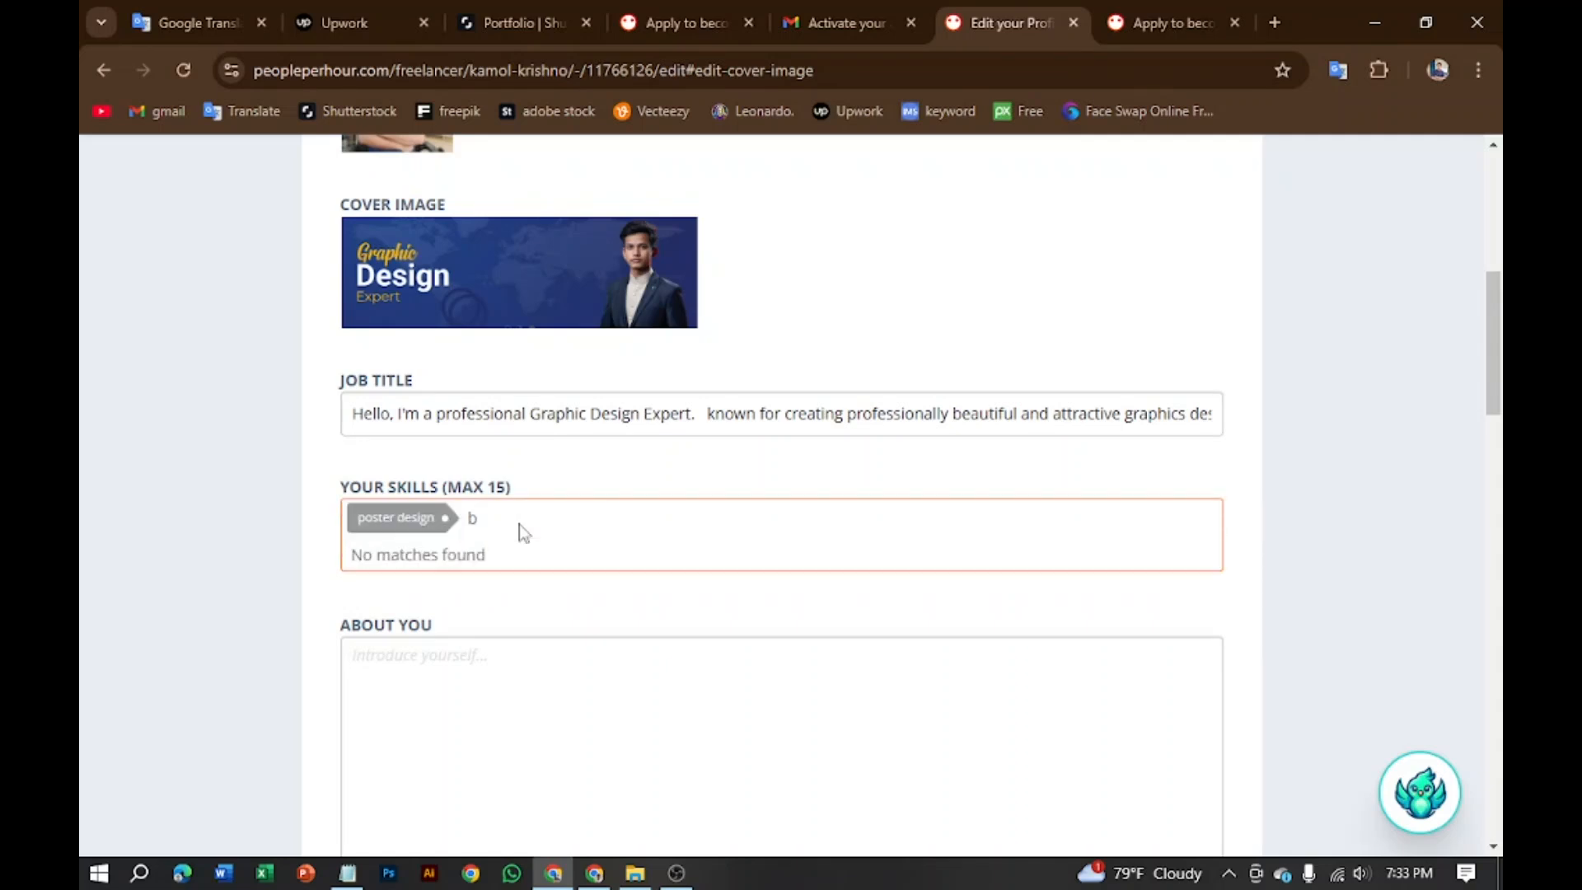
key("BackSpace")
type("bus")
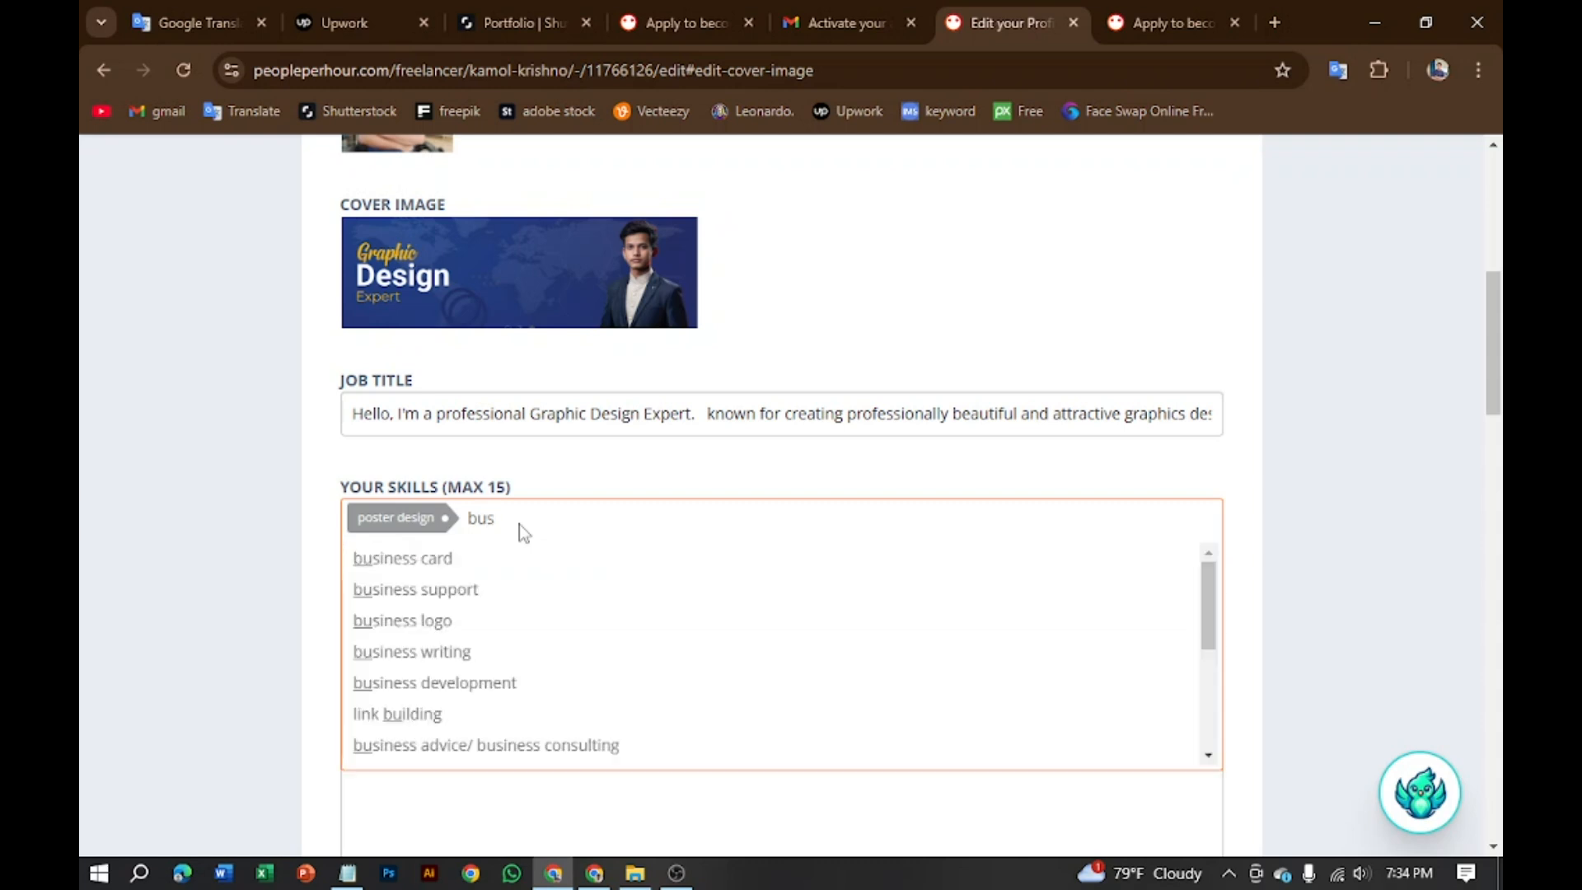
left_click(505, 564)
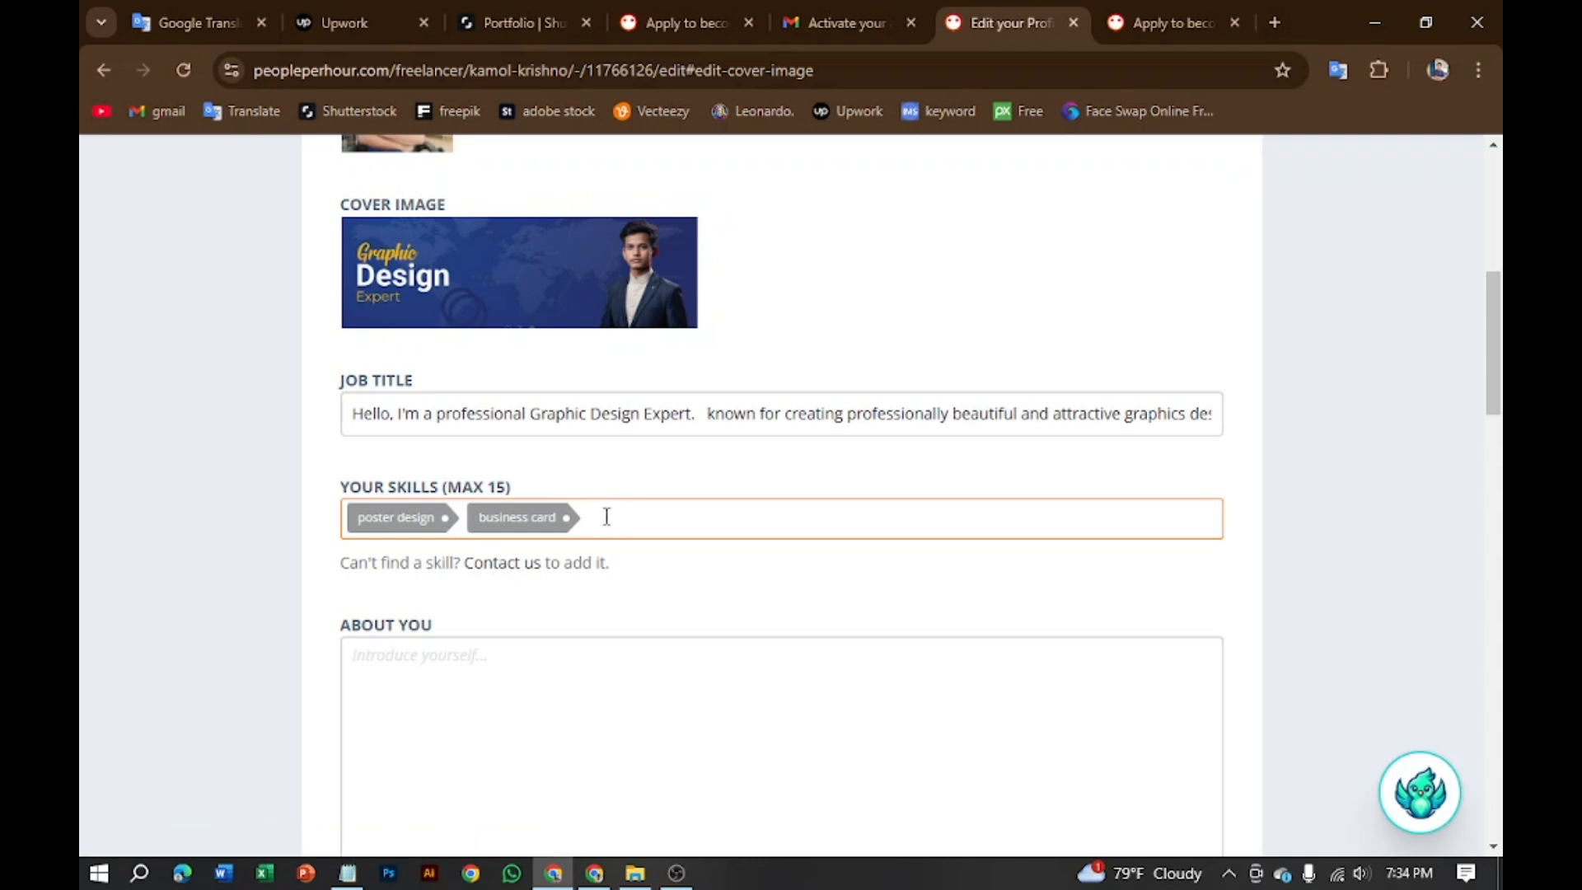
Step: Search 'fly' in Your Skills and add 'flyer design'
type("pl")
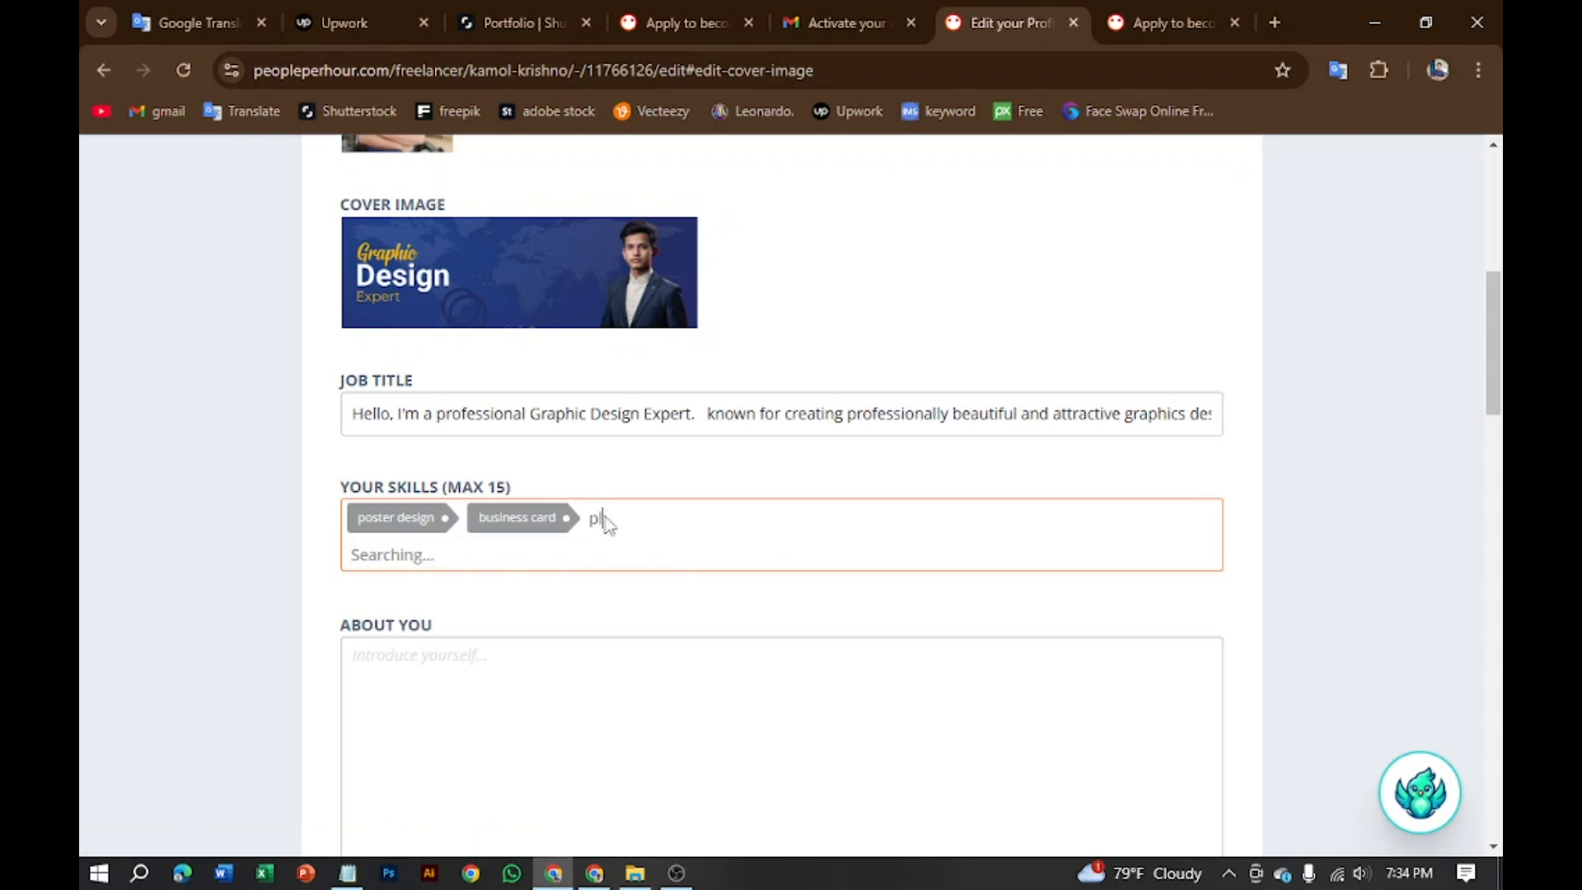
type("ay")
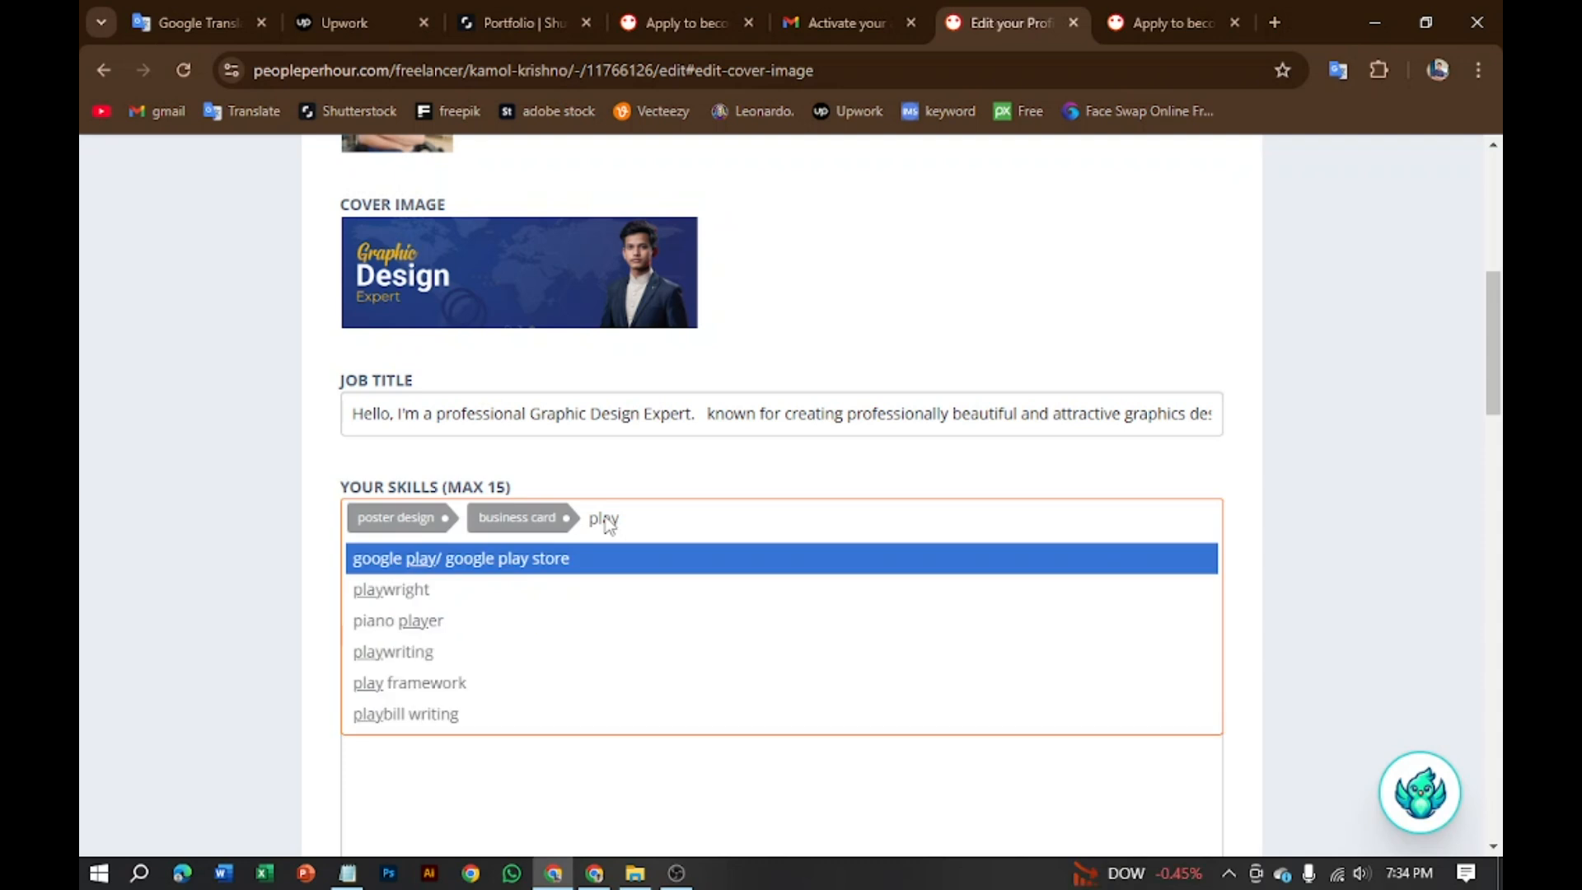
key("BackSpace")
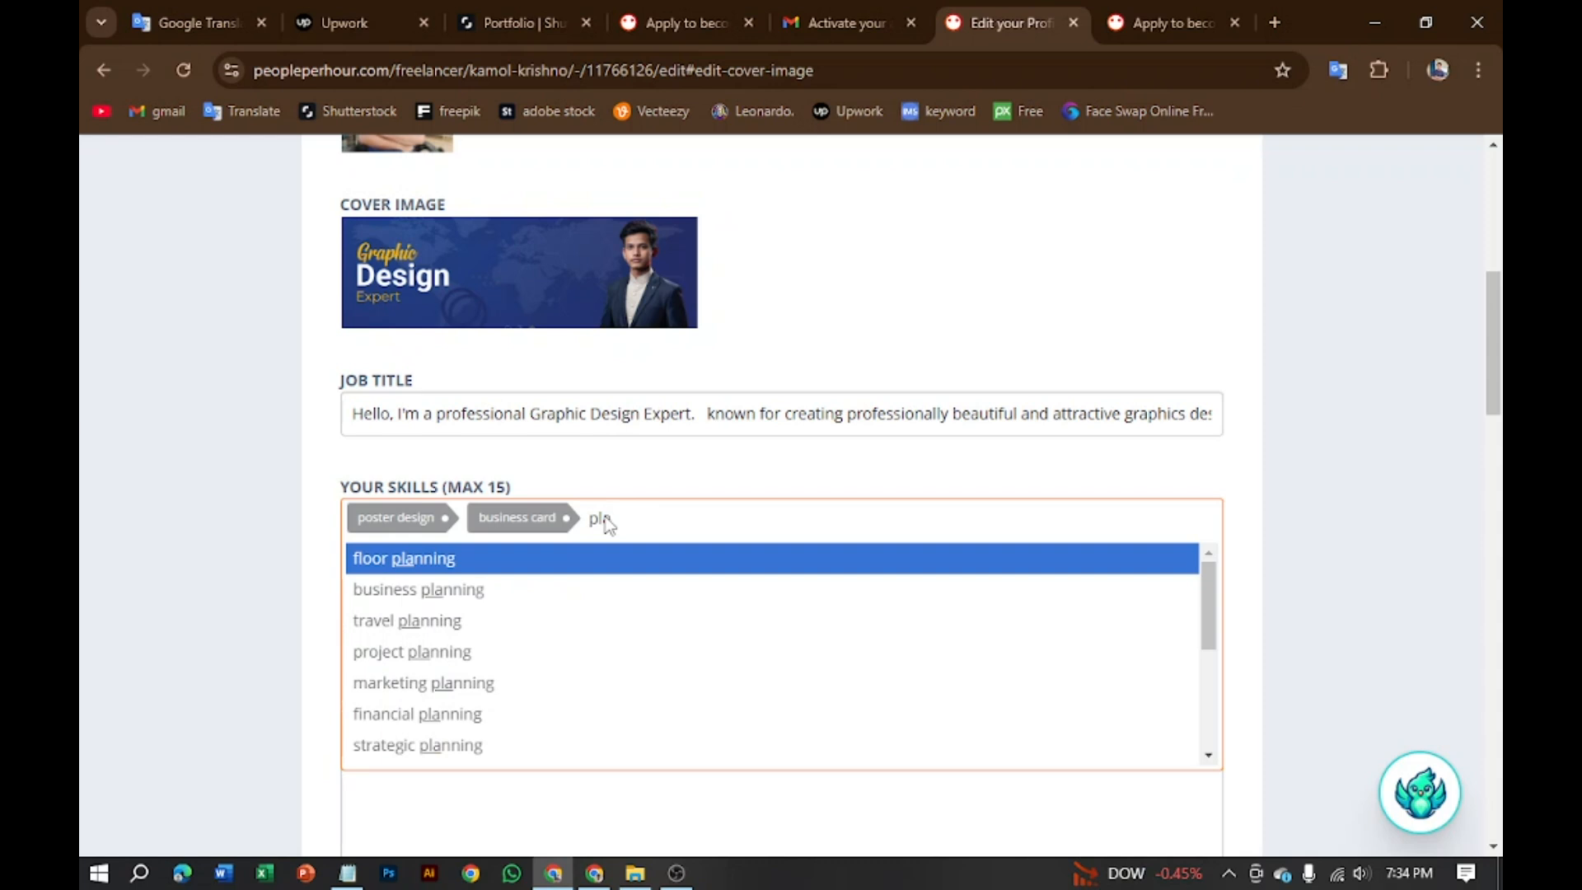
key("BackSpace")
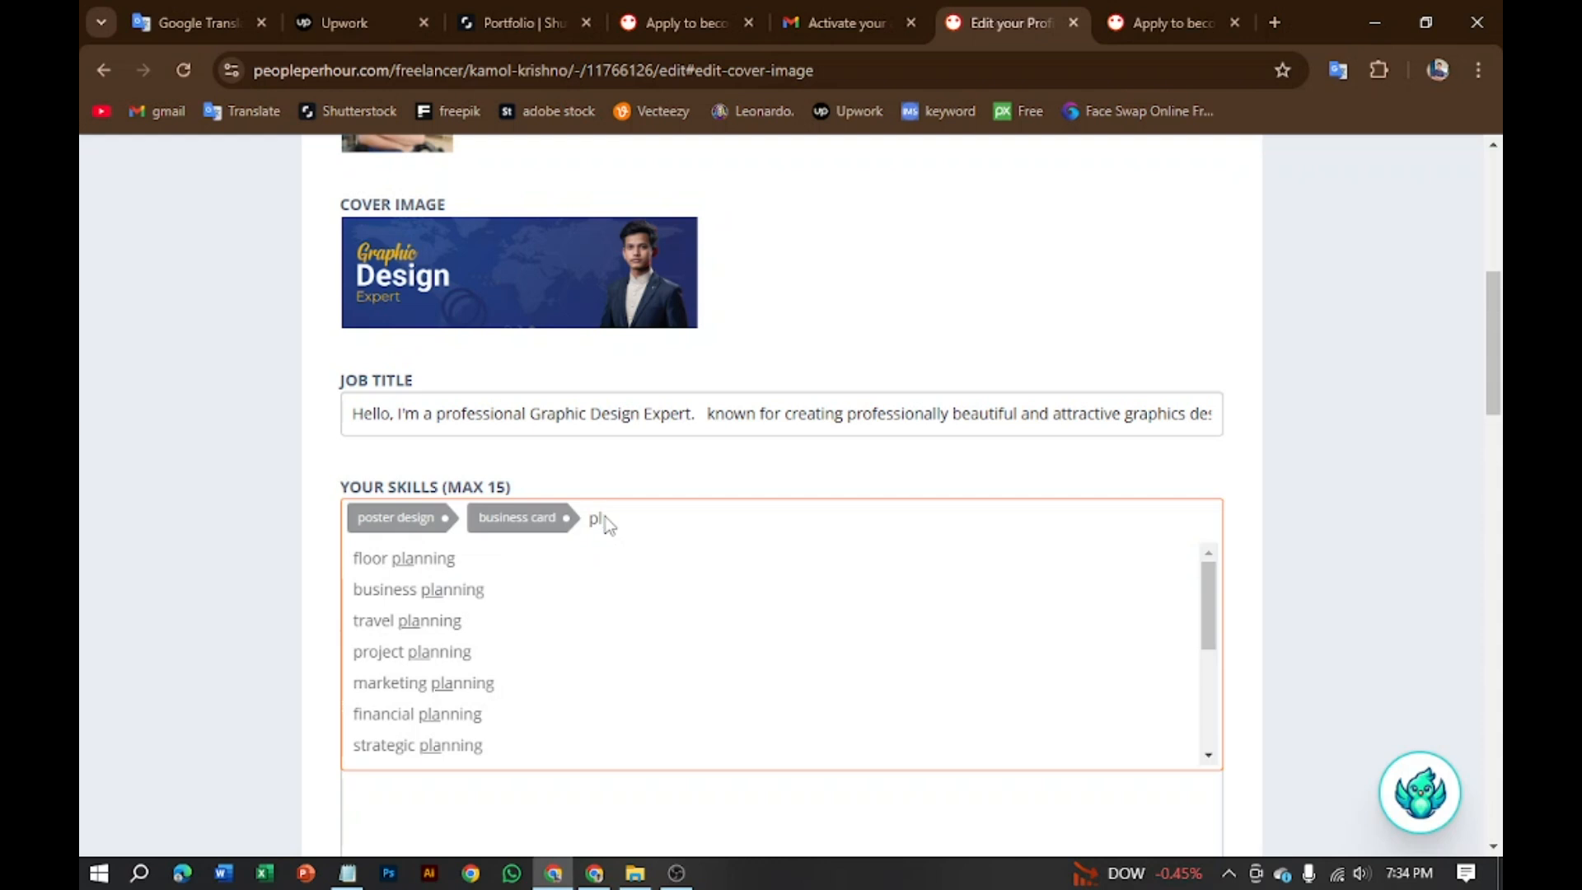
key("BackSpace")
key("BackSpace")
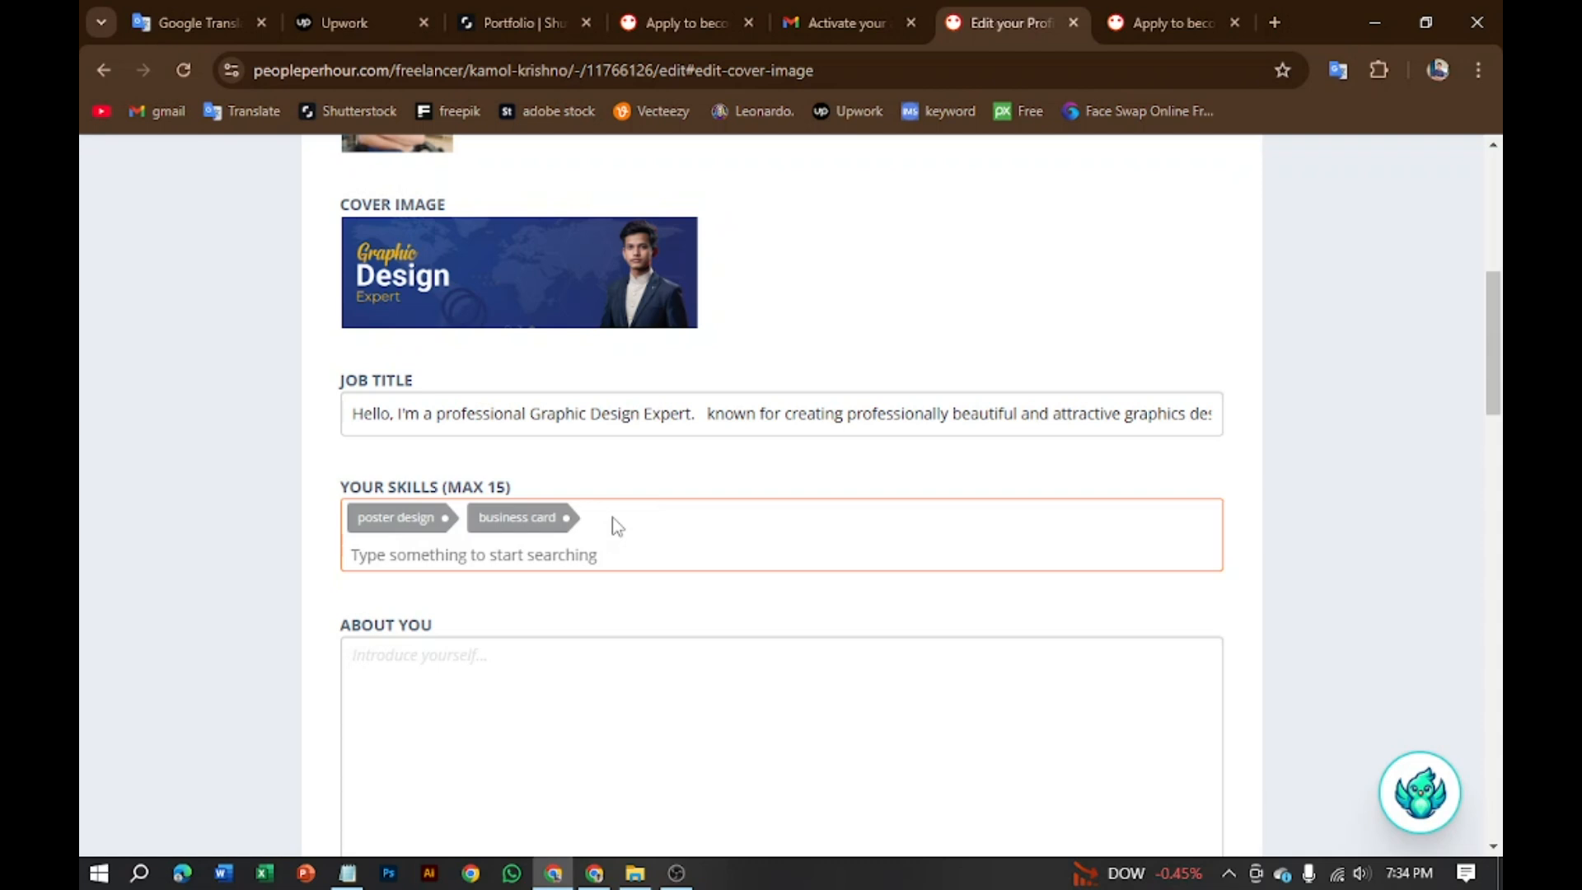
type("l")
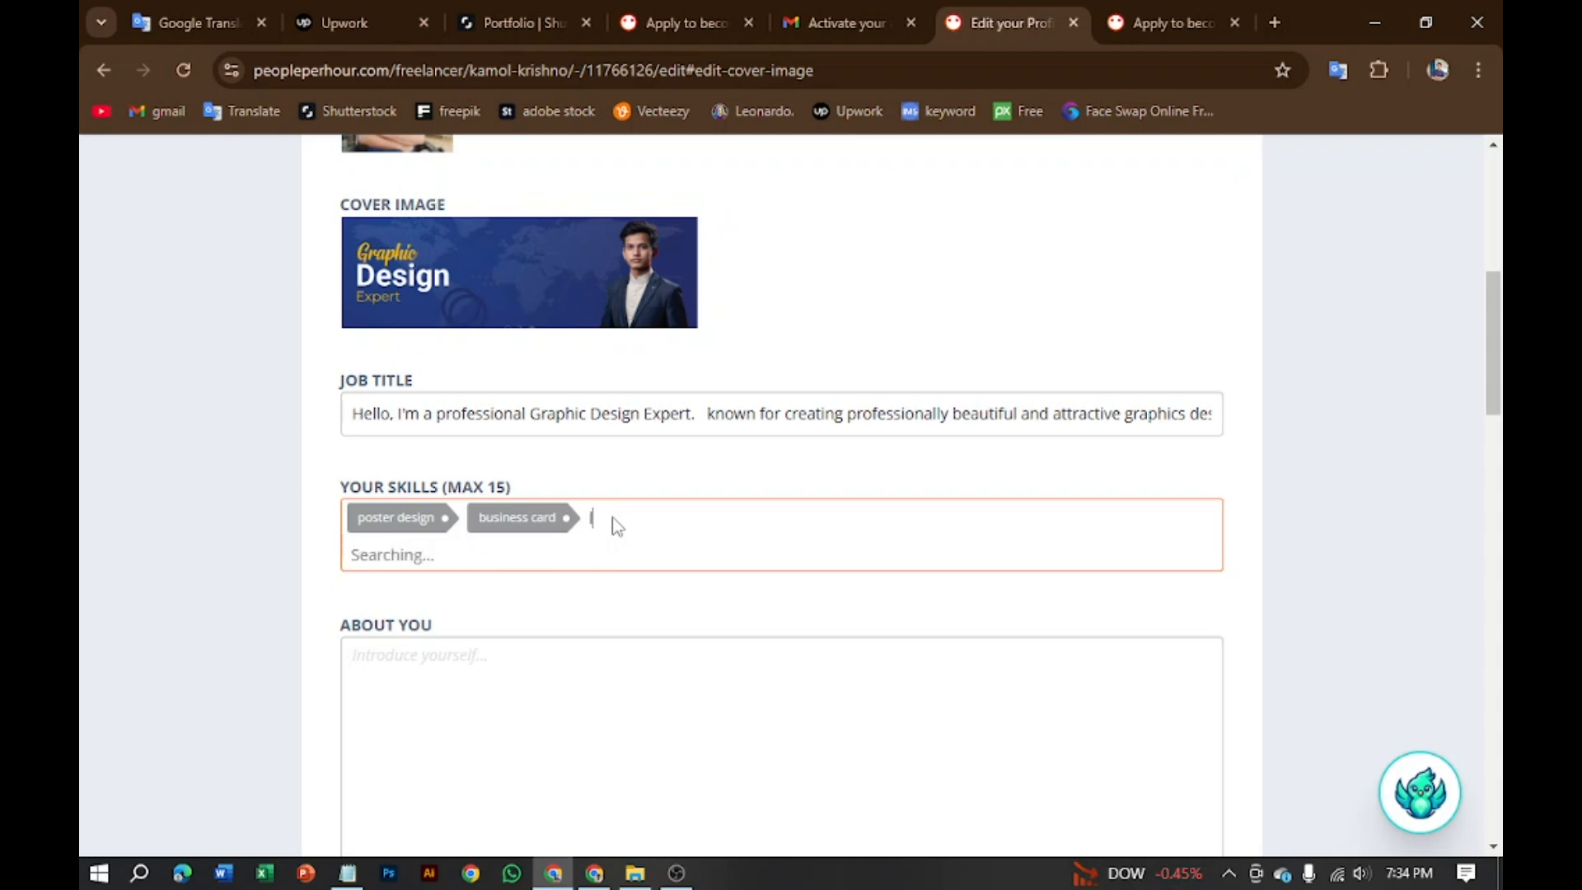
key("BackSpace")
type("fly")
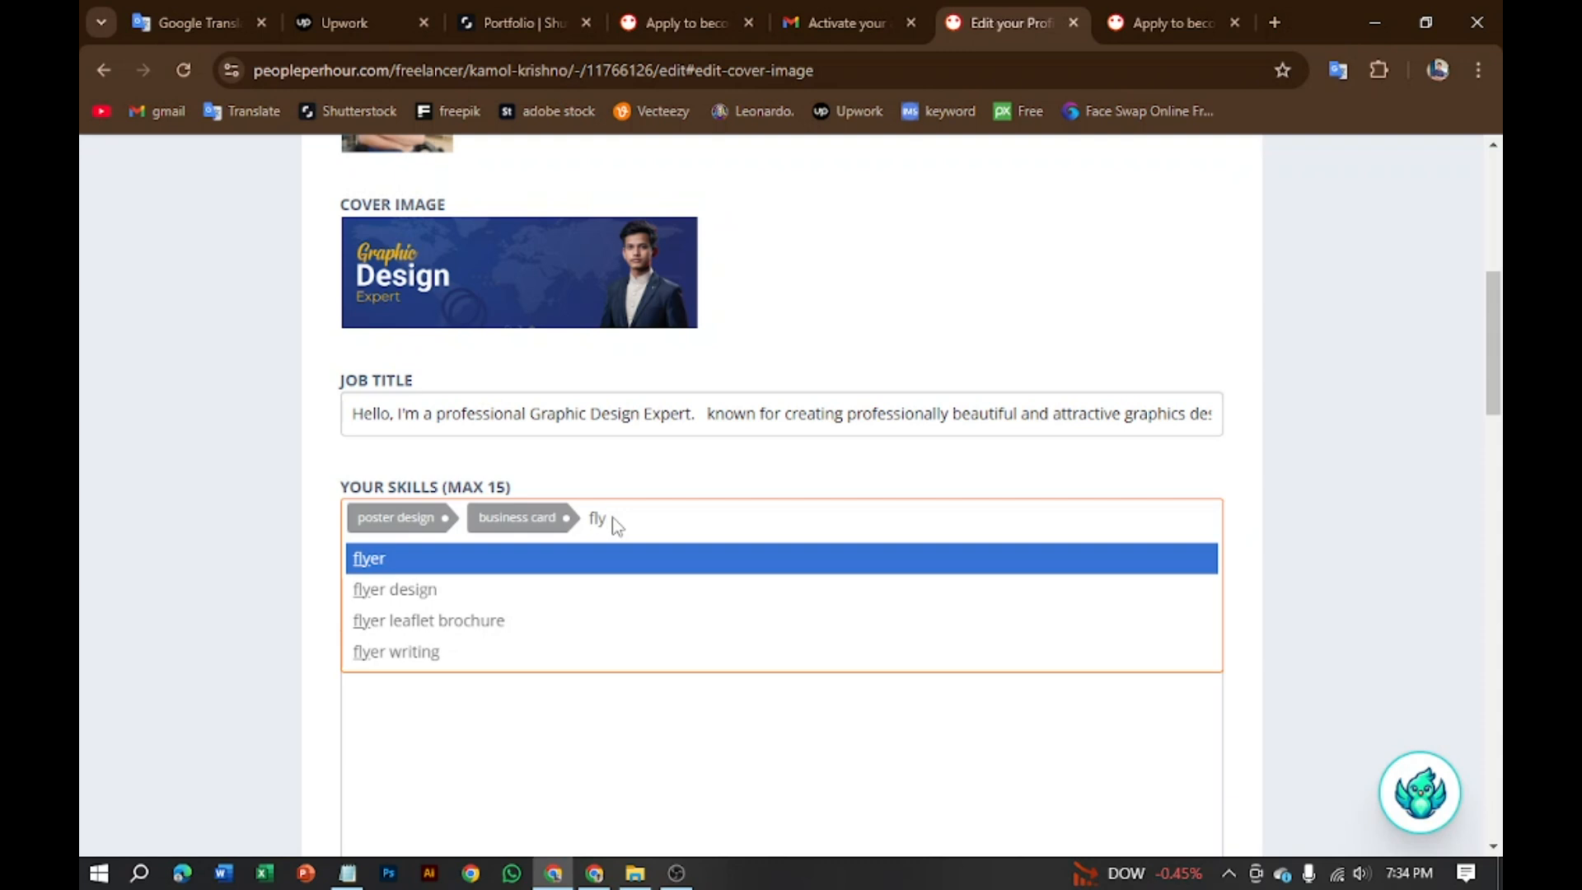
left_click(484, 590)
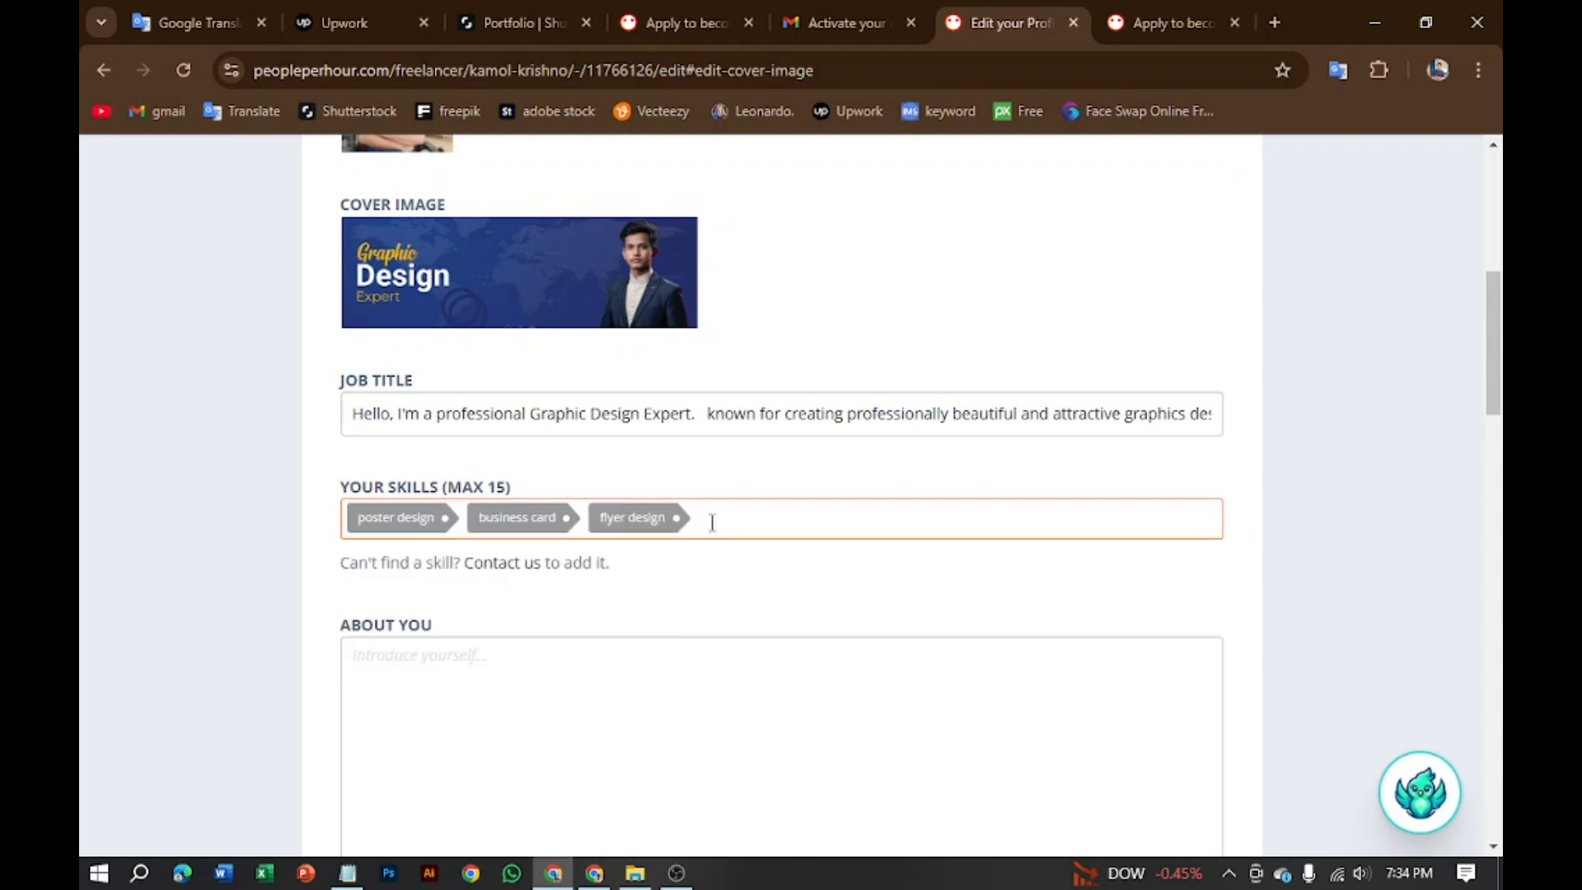
Step: Search 'bo' and add 'book design' as the fourth skill
type("b")
type("b")
key("BackSpace")
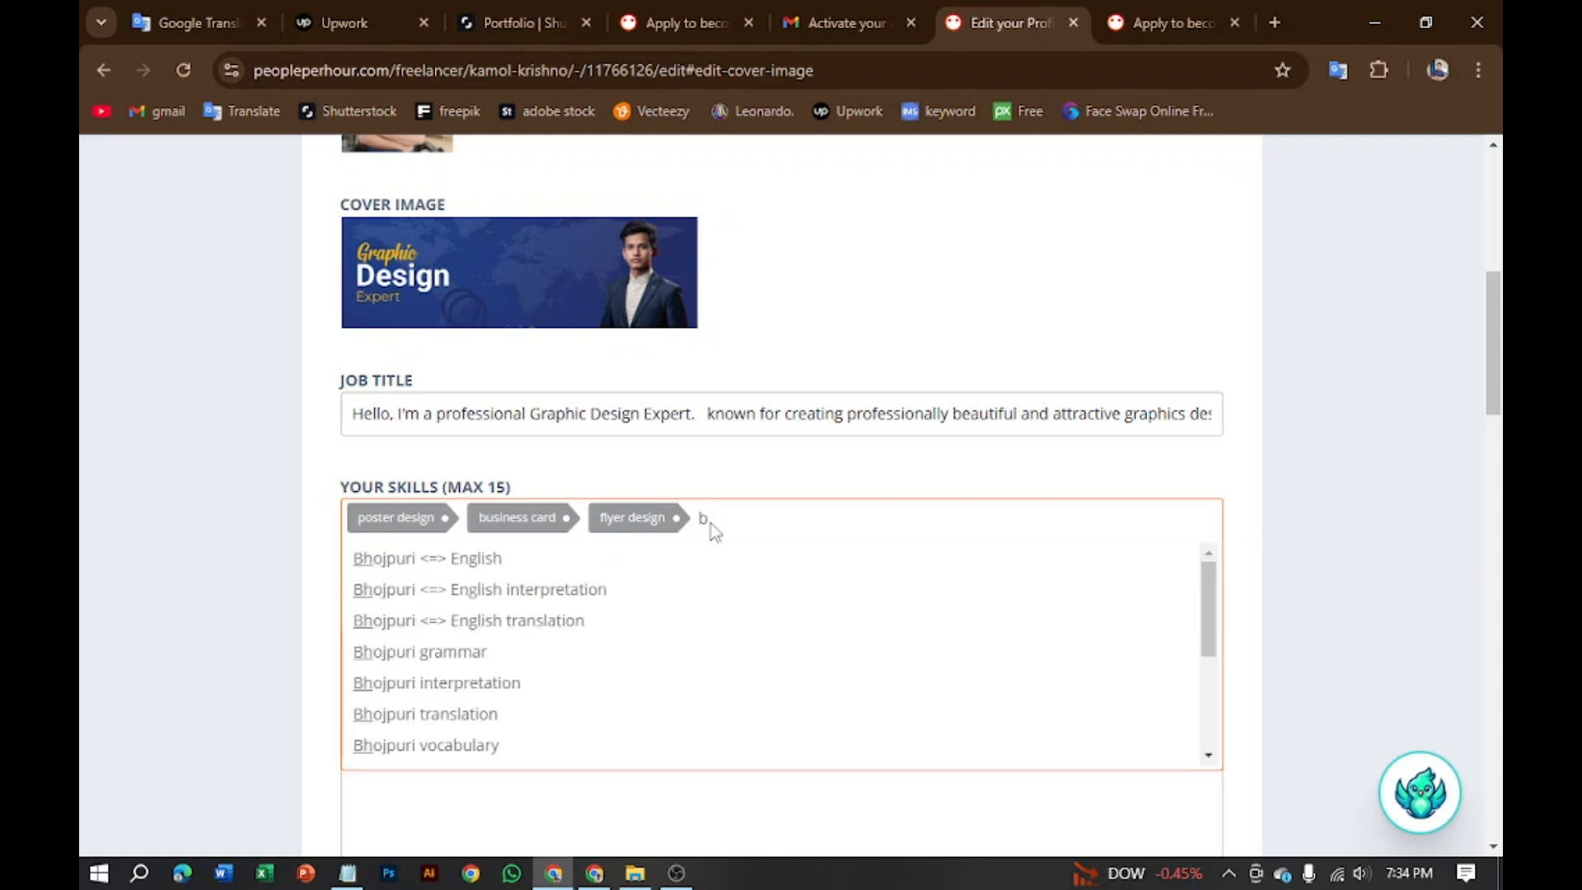
type("h")
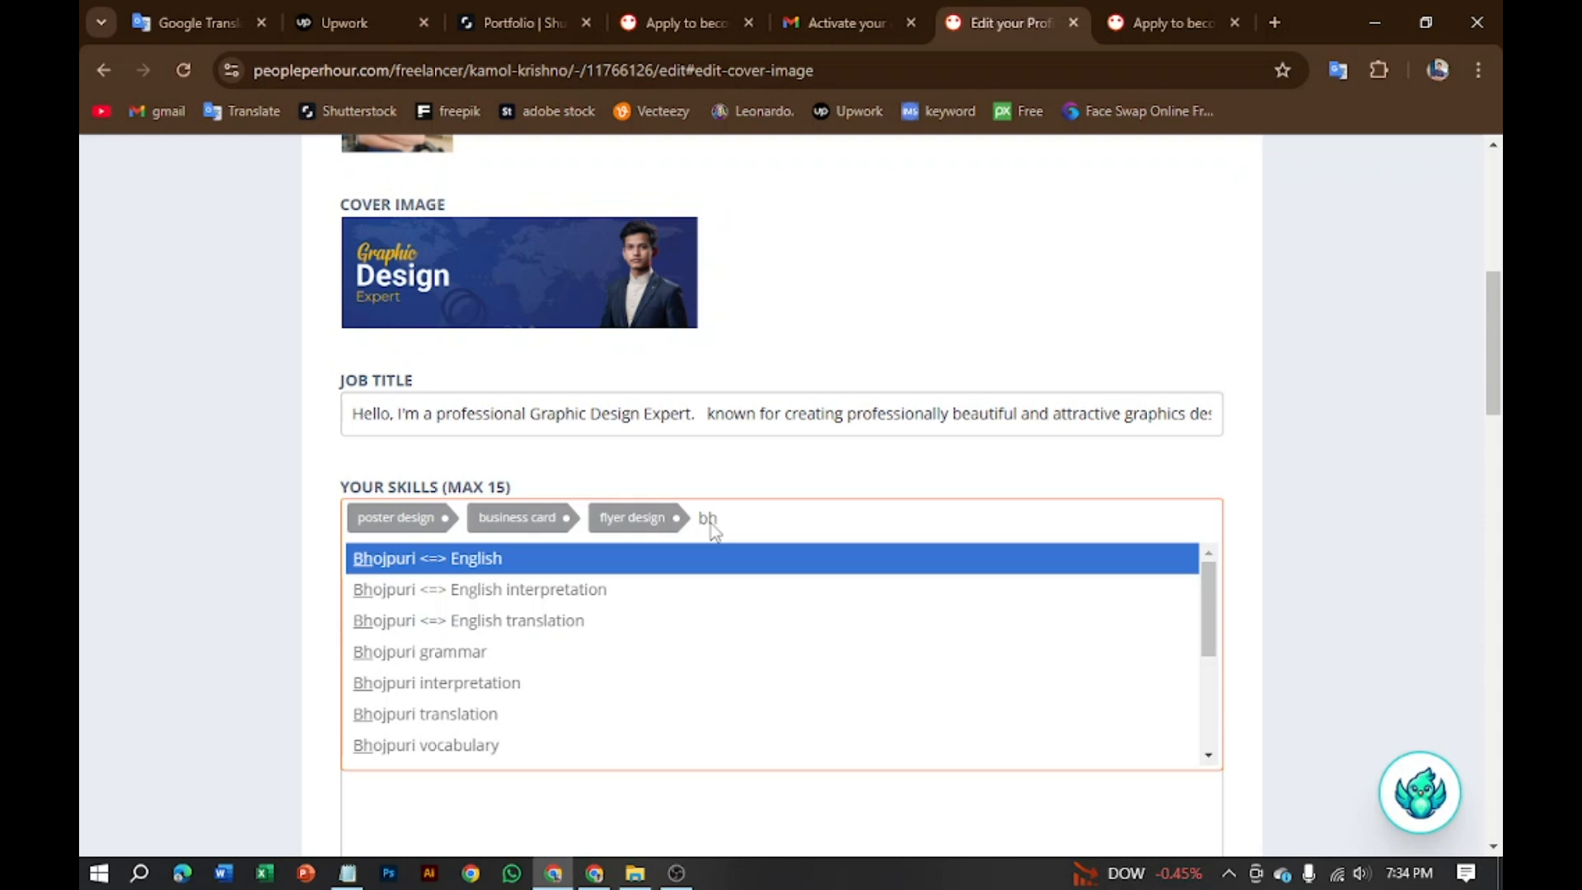
type("u")
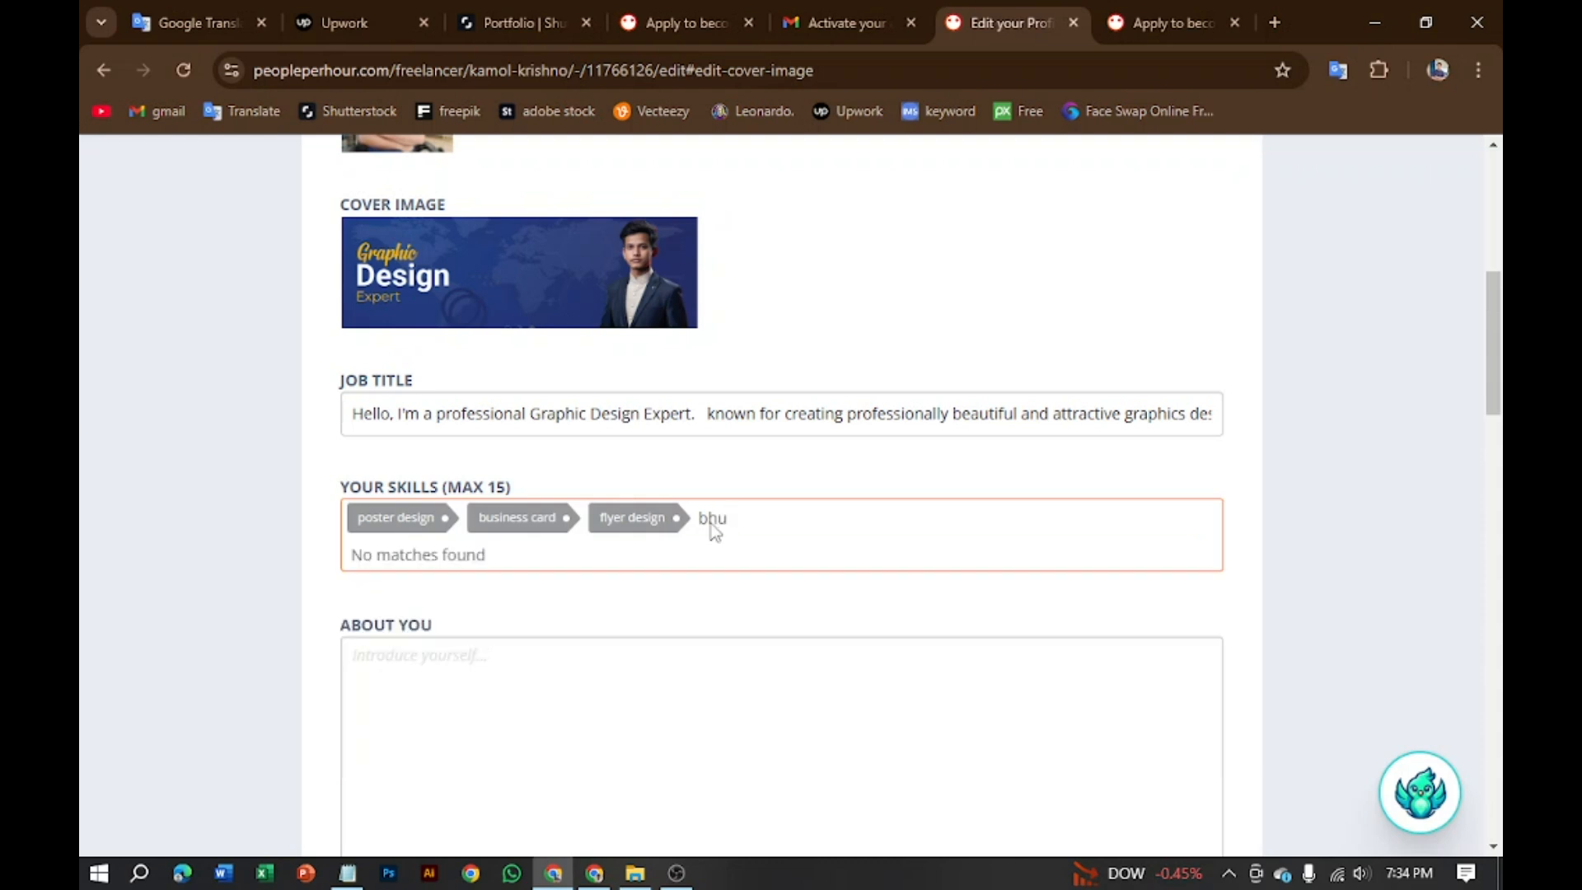
key("BackSpace")
key("BackSpace")
type("o")
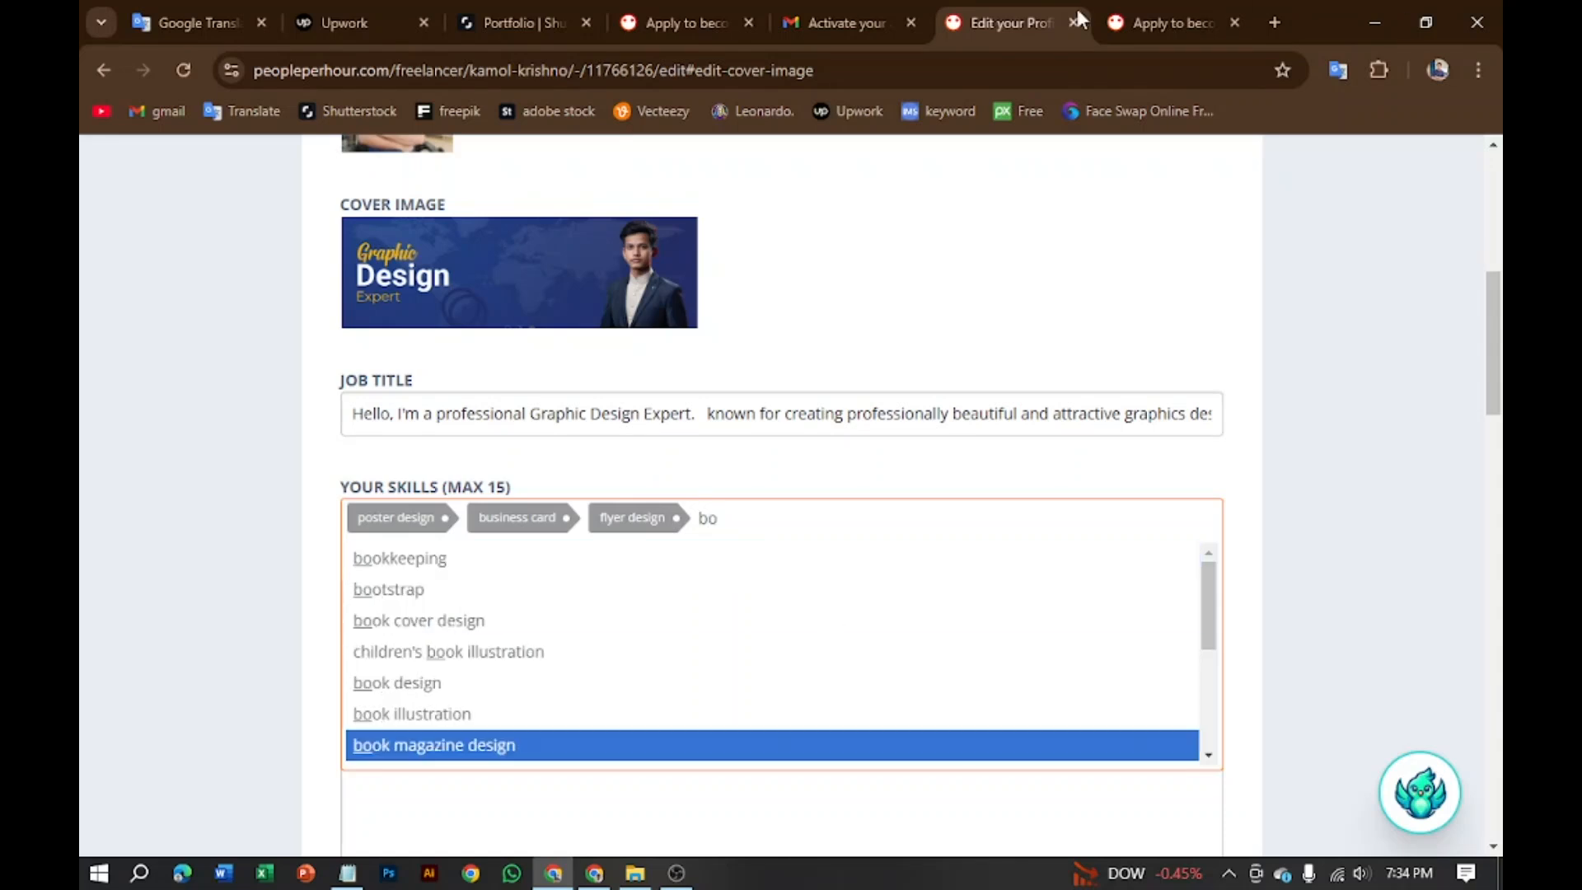
left_click(456, 682)
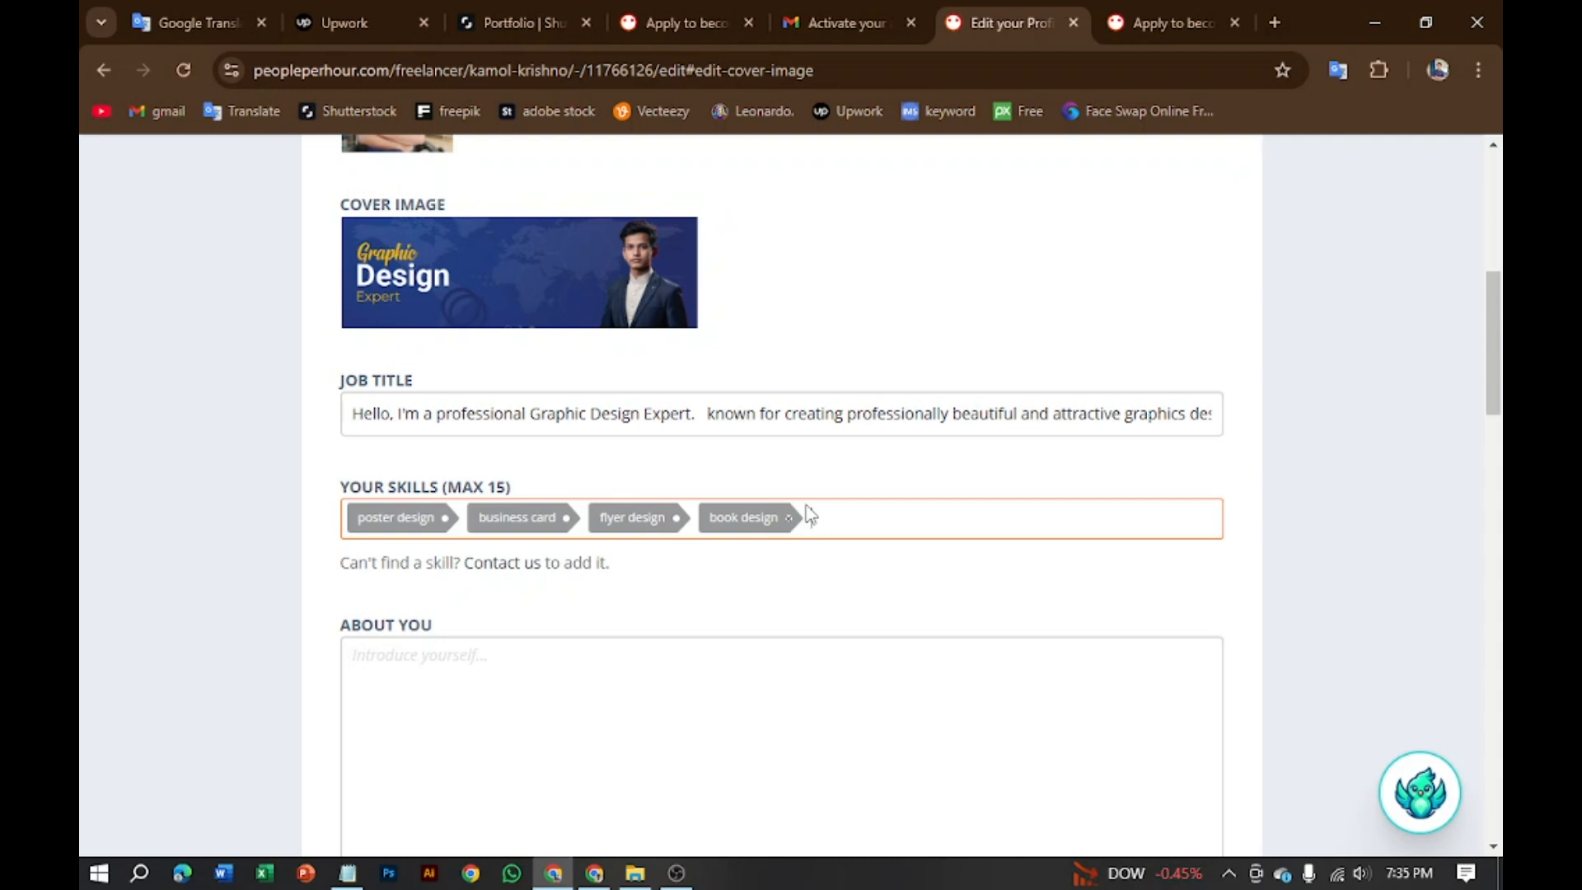
Step: Pick 'cover letter' and 'logo design' from the skill suggestions, bringing the list to six skills
type("le")
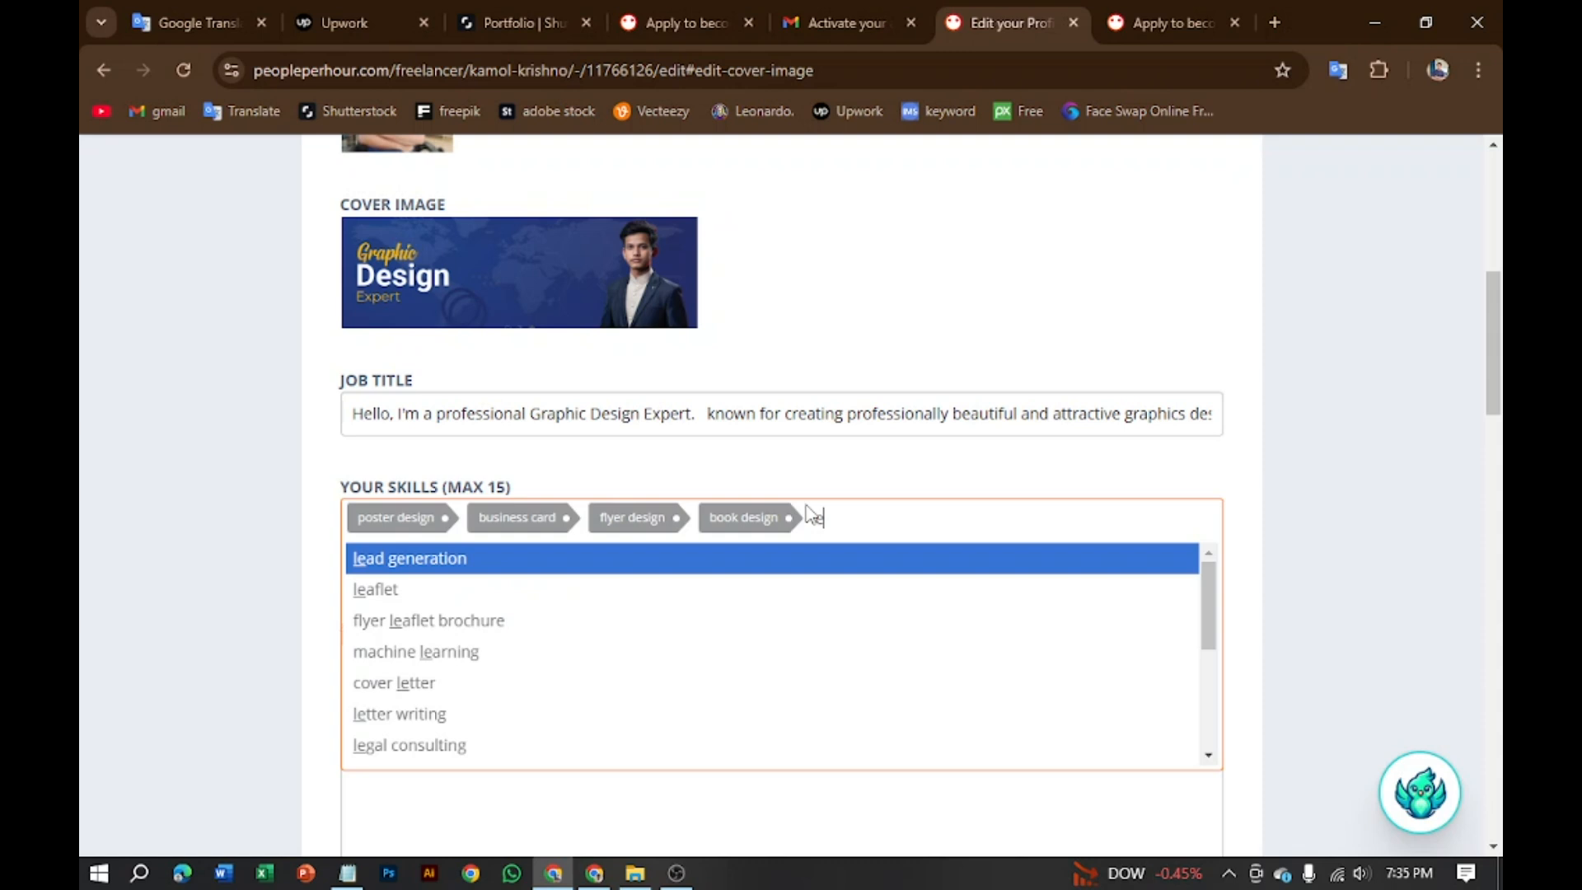
type("tter")
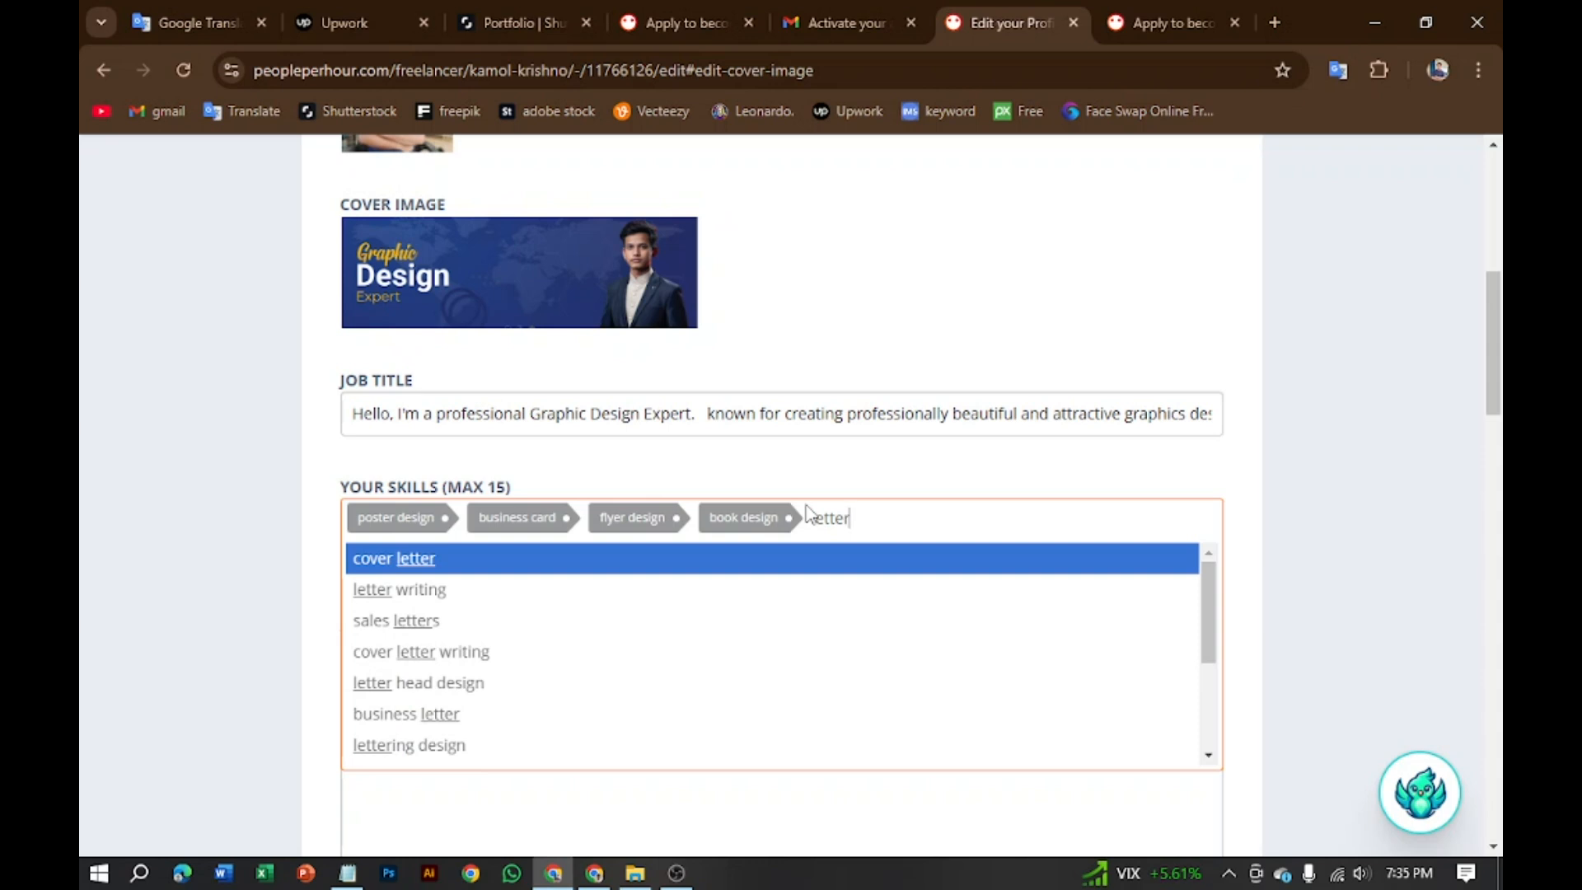
type("h")
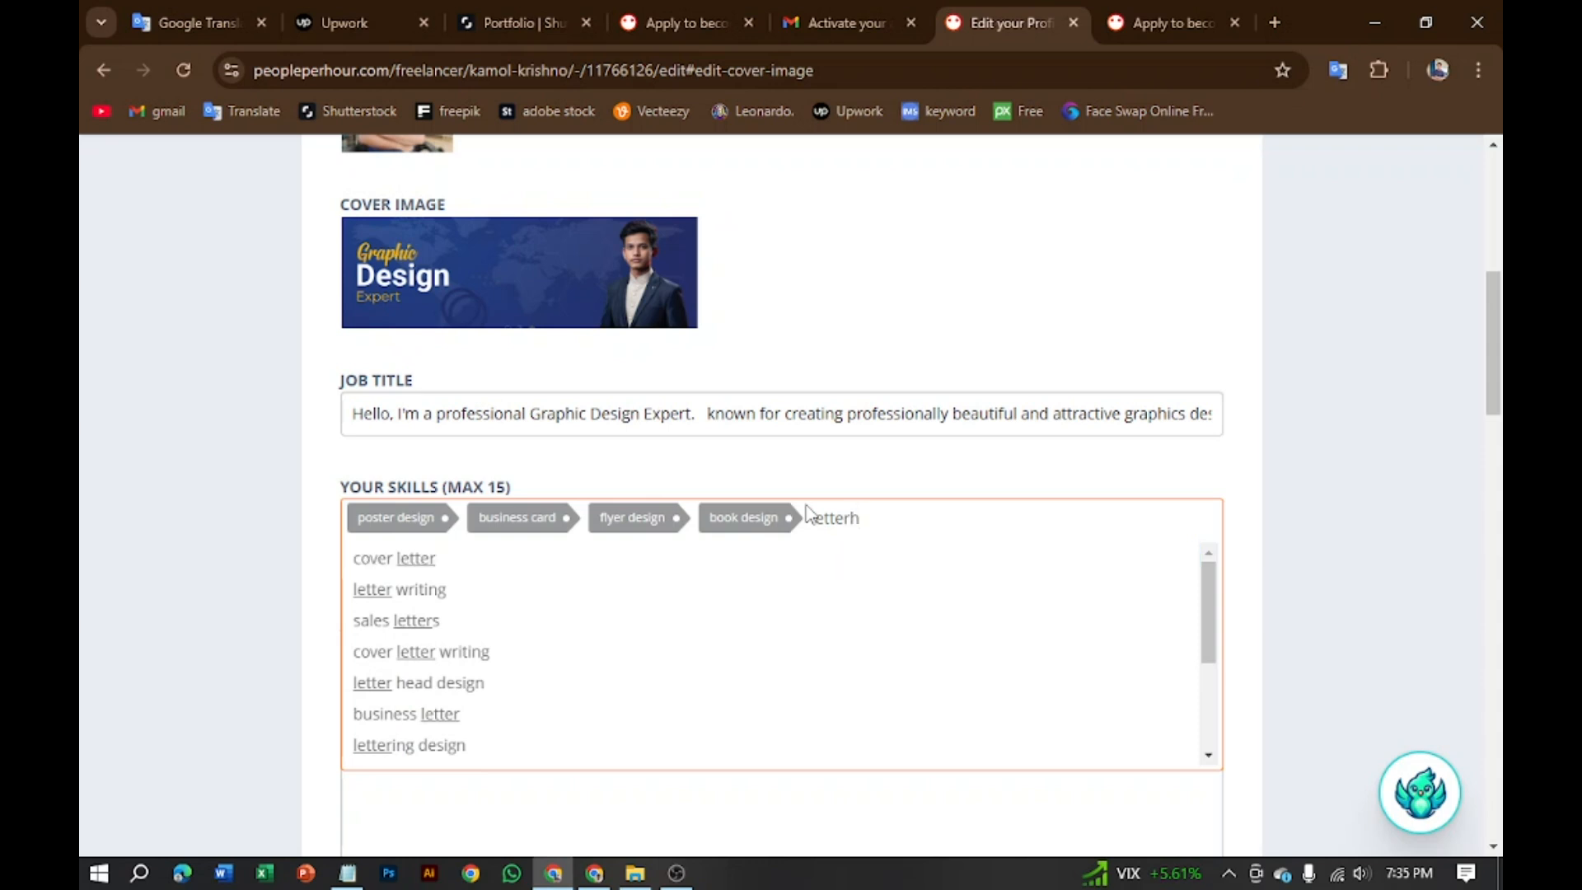
type("e")
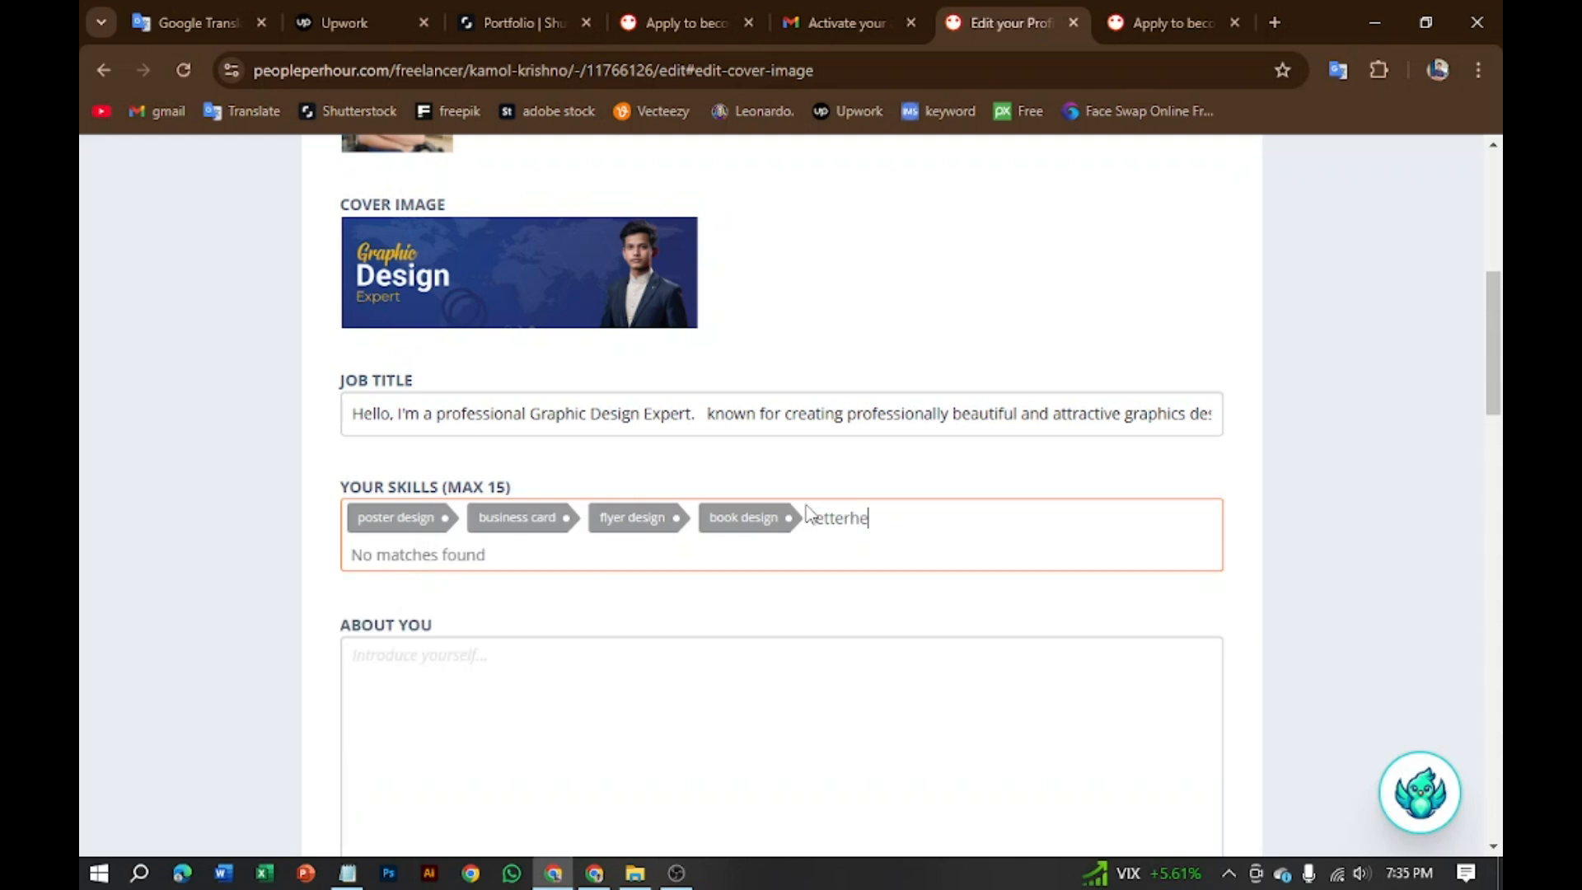
key("BackSpace")
key("BackSpace")
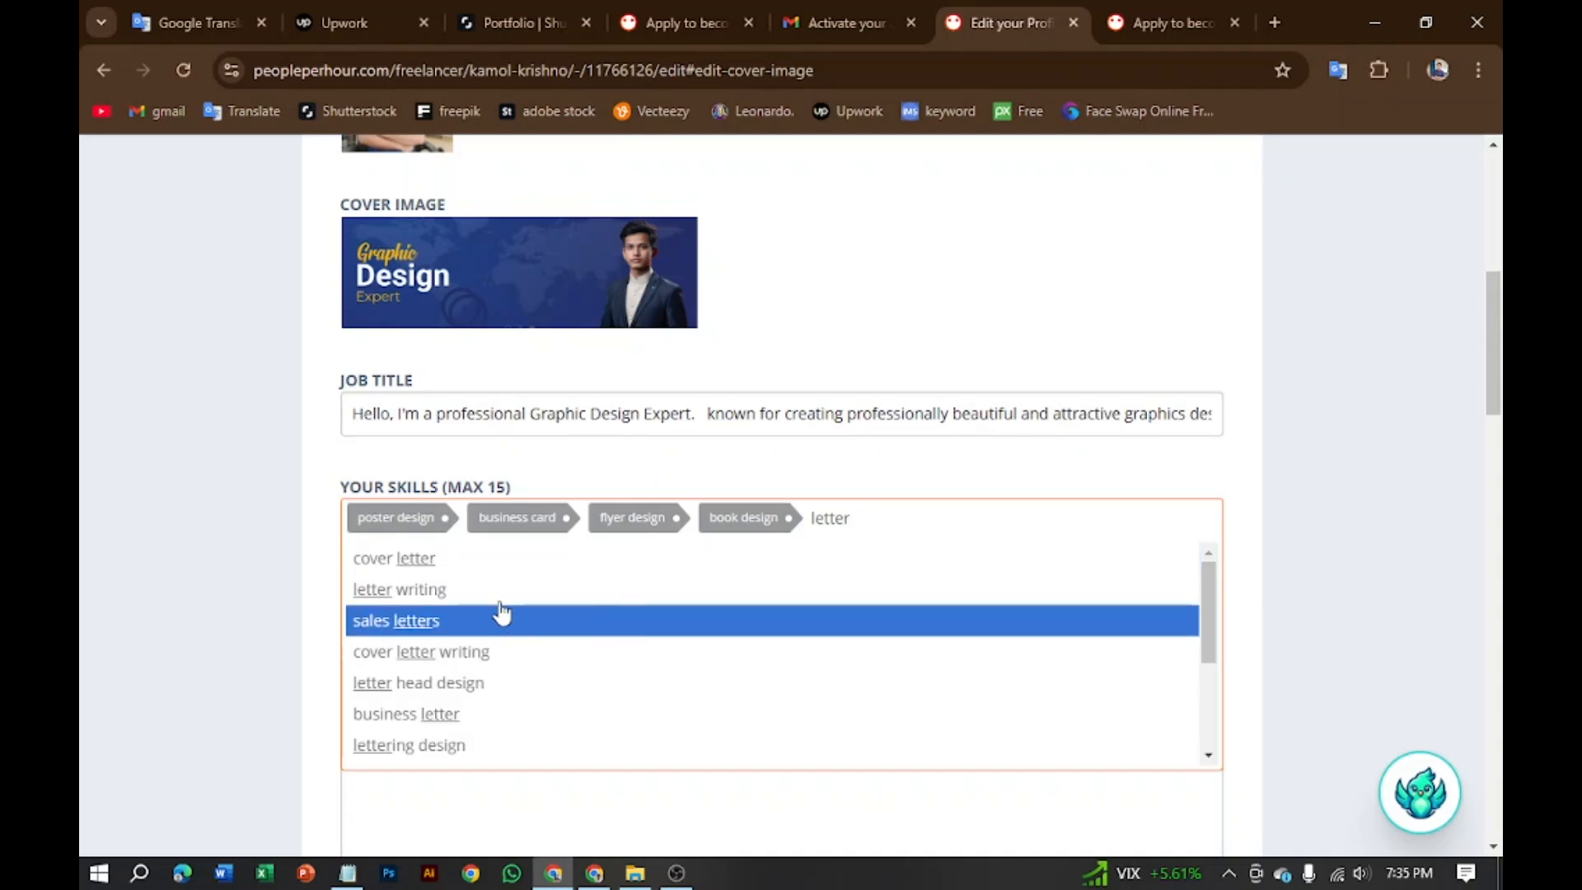
left_click(488, 565)
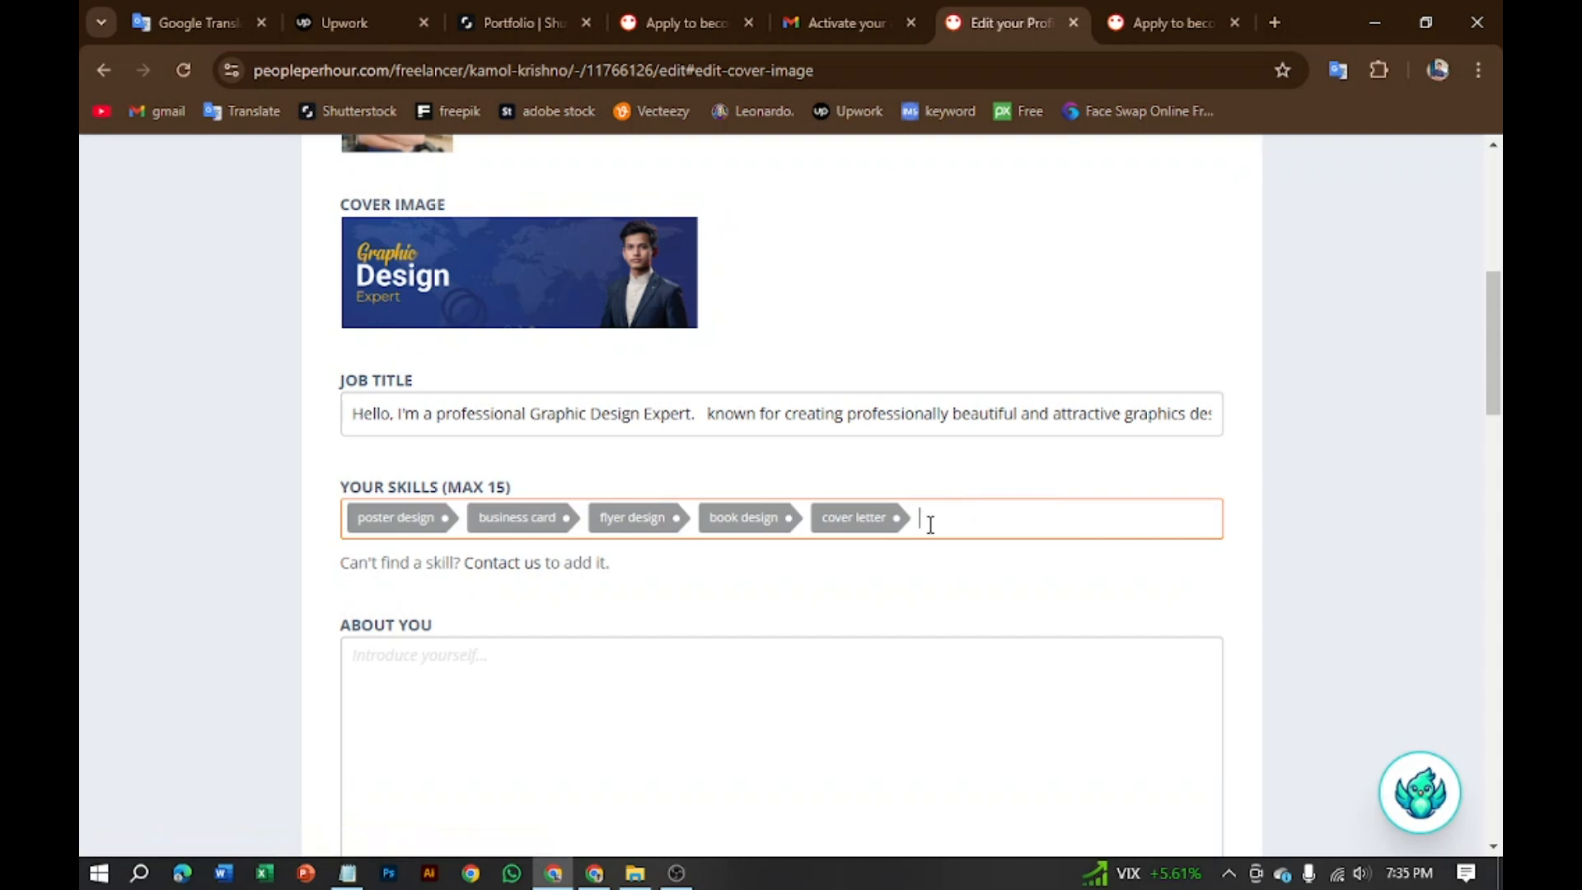
type("bus")
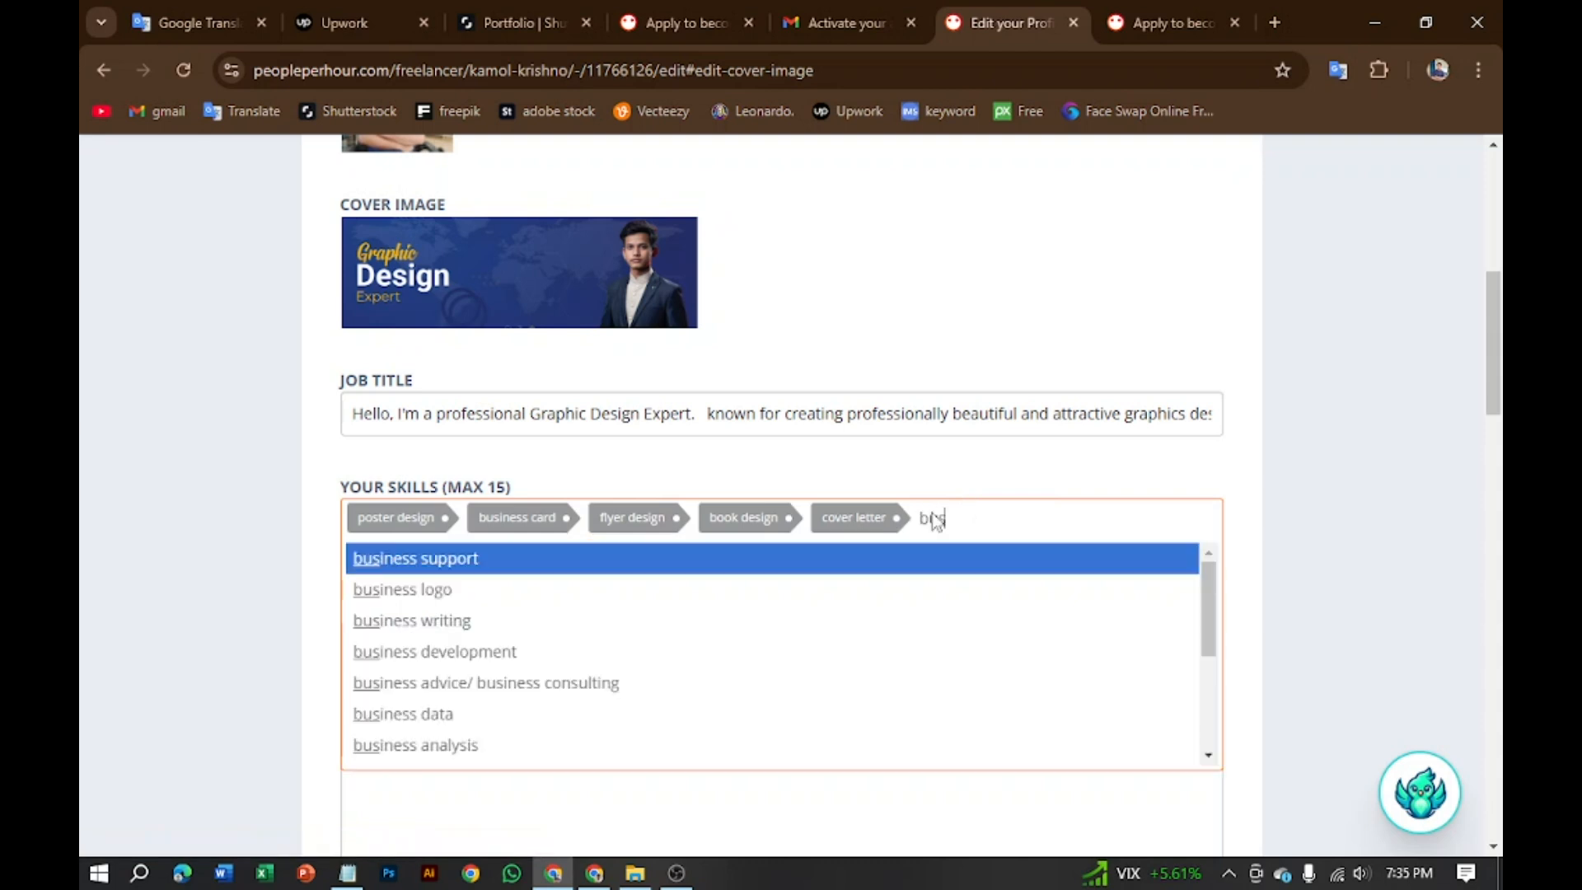
key("BackSpace")
key("BackSpace")
key("BackSpace")
type("logo")
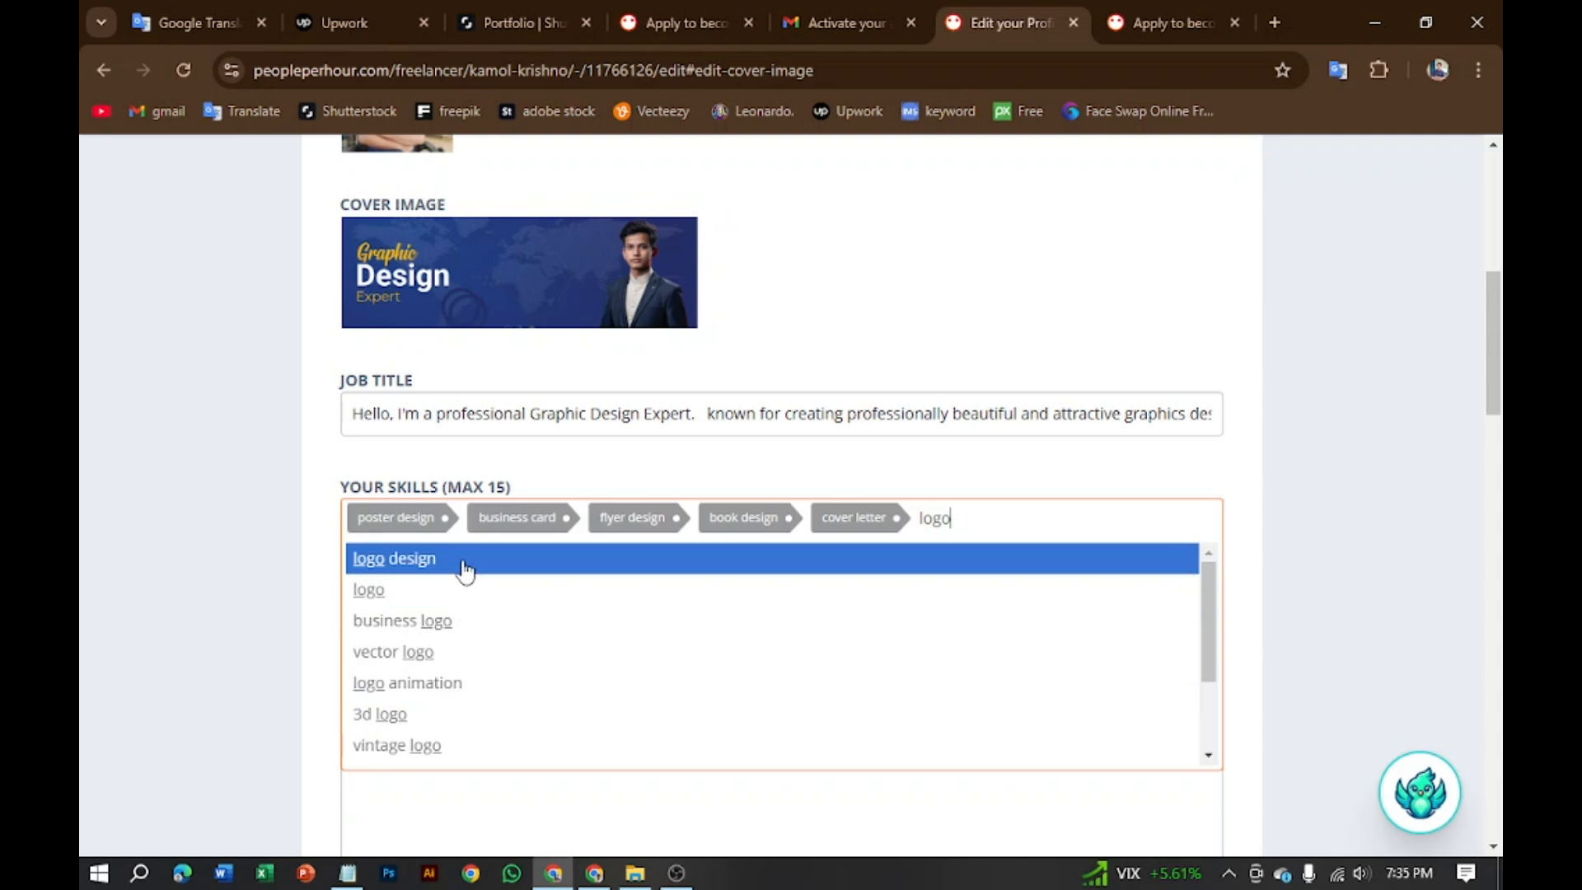
left_click(467, 569)
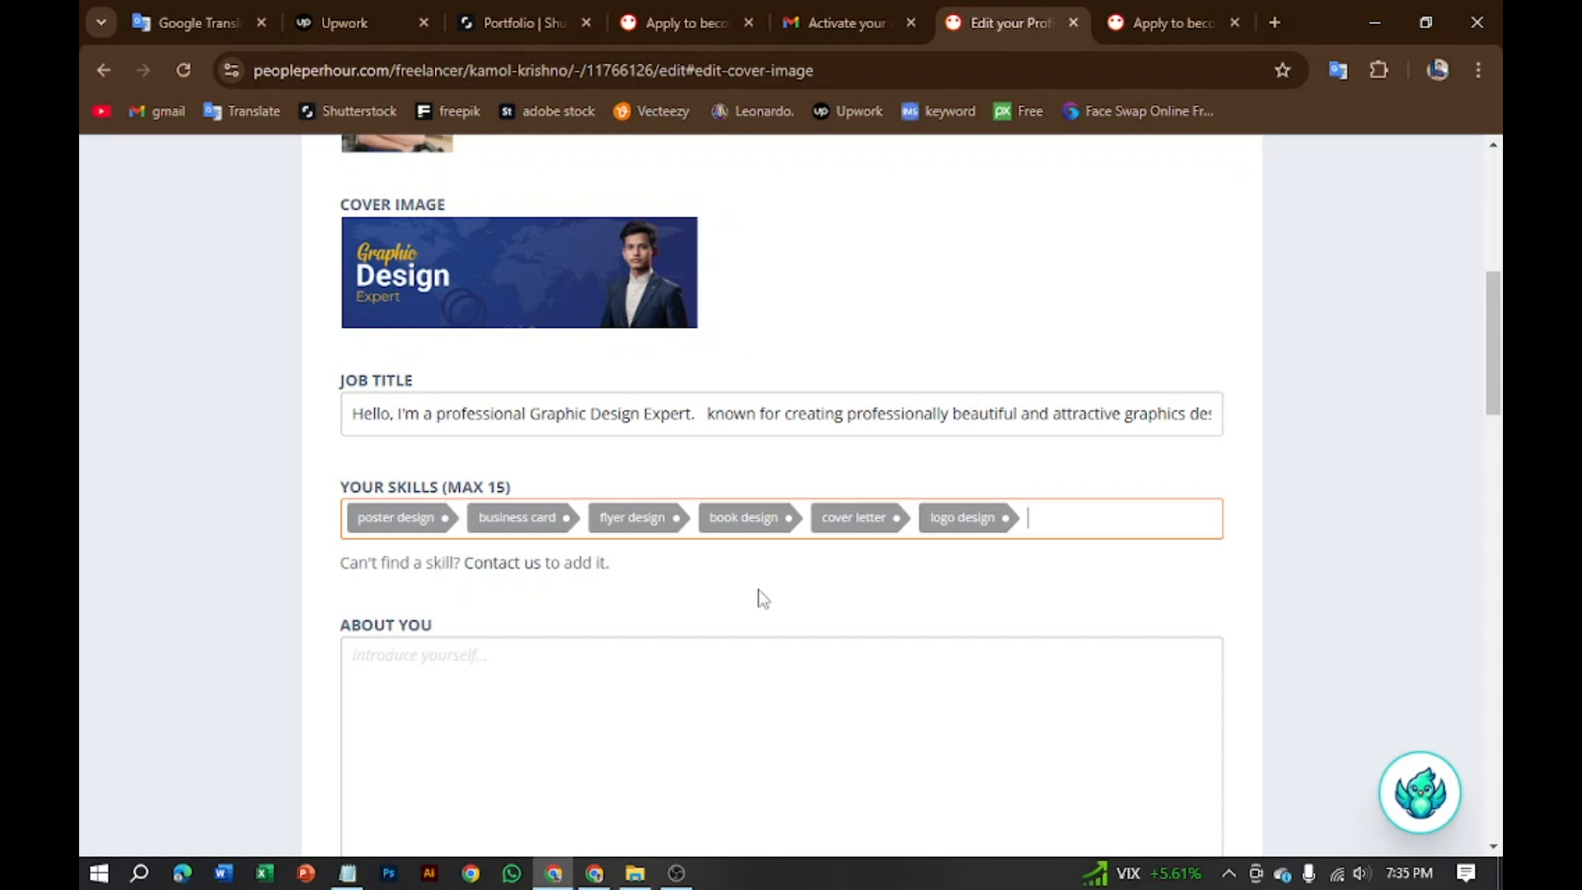
Step: Paste the Notepad introduction beginning 'Hello, I'm a professional Graphic Design Expert' into About You
scroll(584, 646, "down", 3)
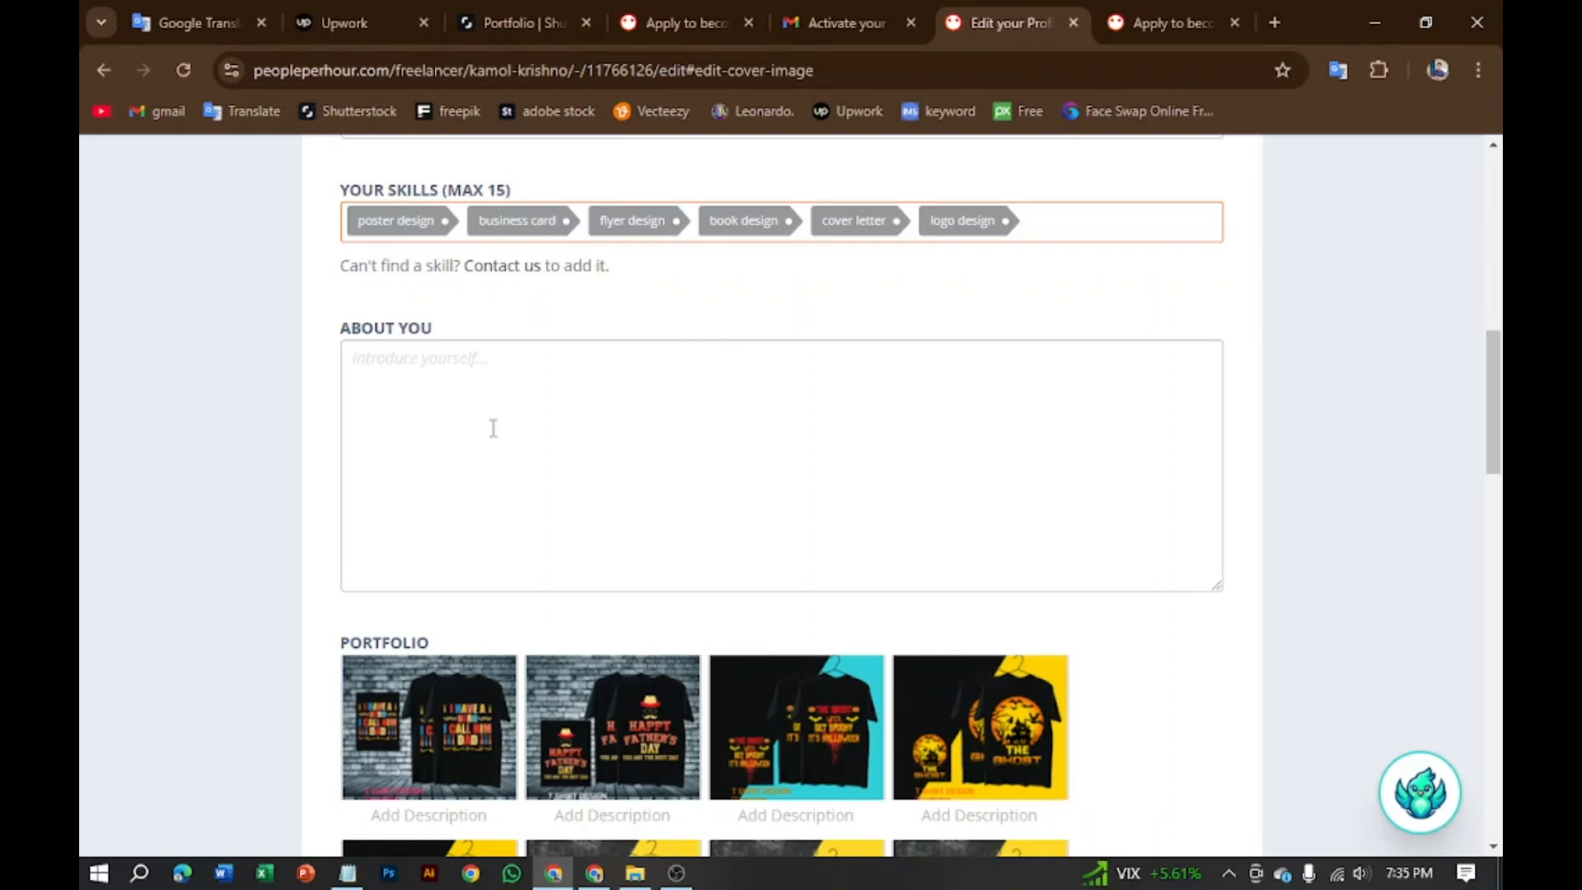
left_click(457, 377)
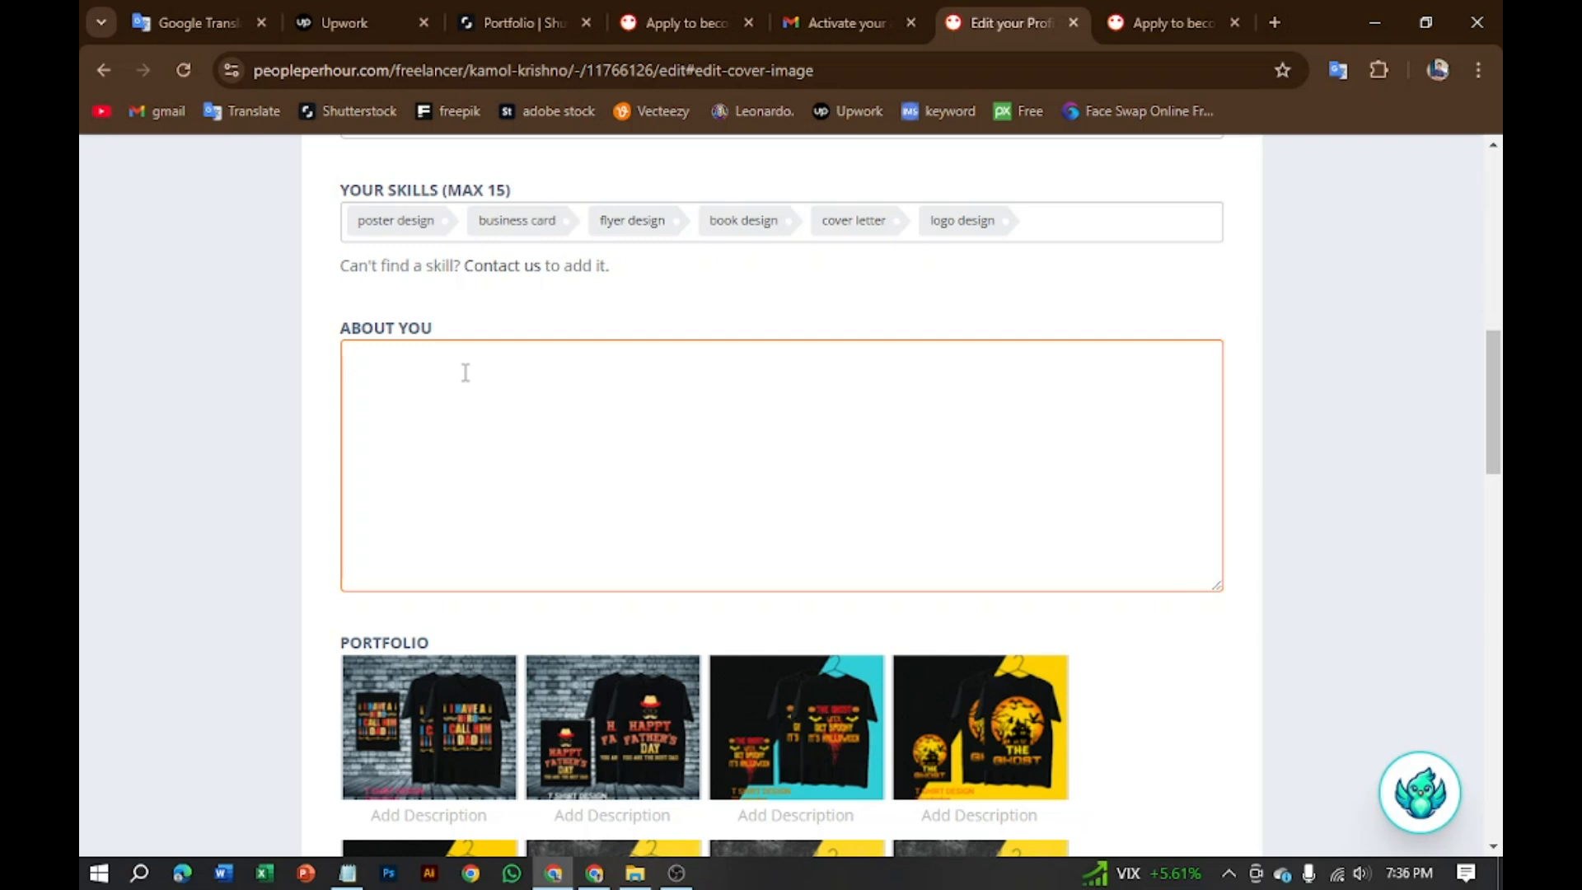
scroll(445, 367, "up", 4)
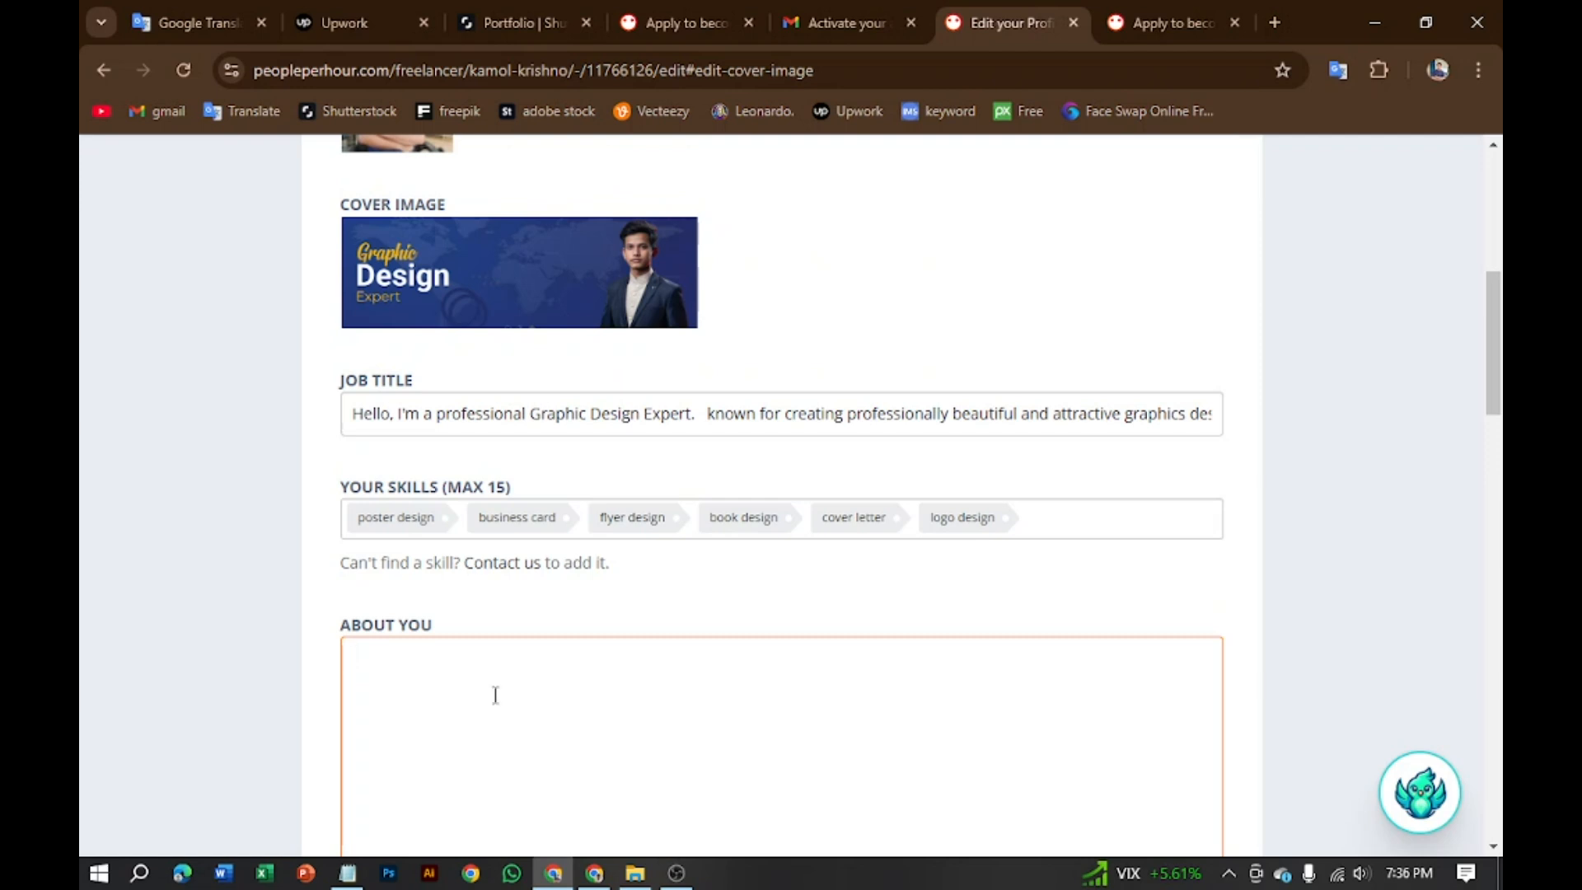
scroll(494, 693, "down", 4)
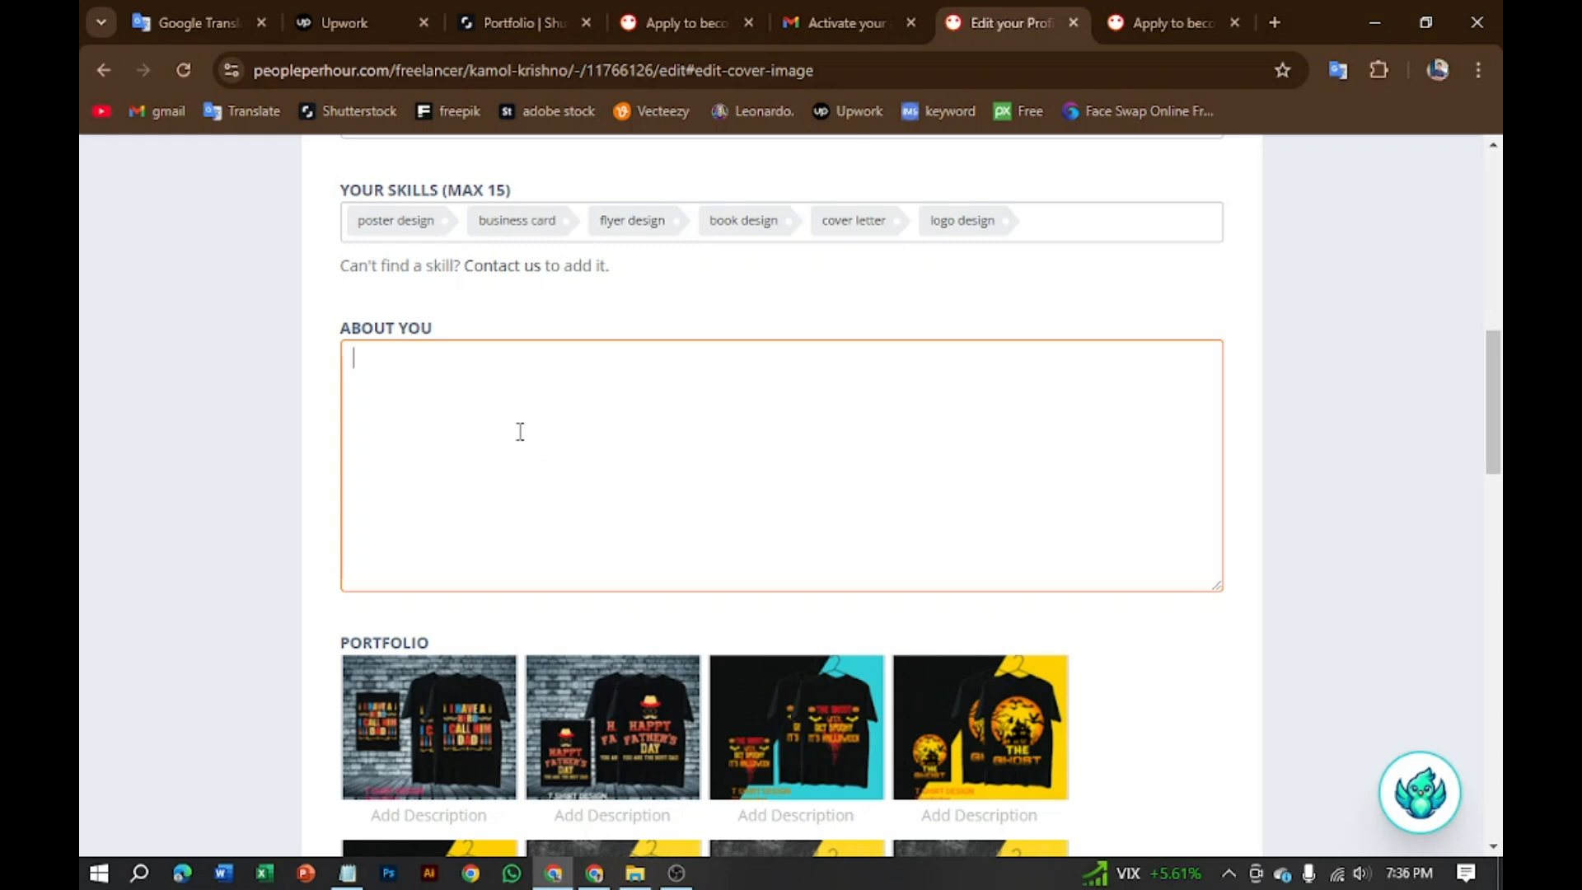
left_click(349, 875)
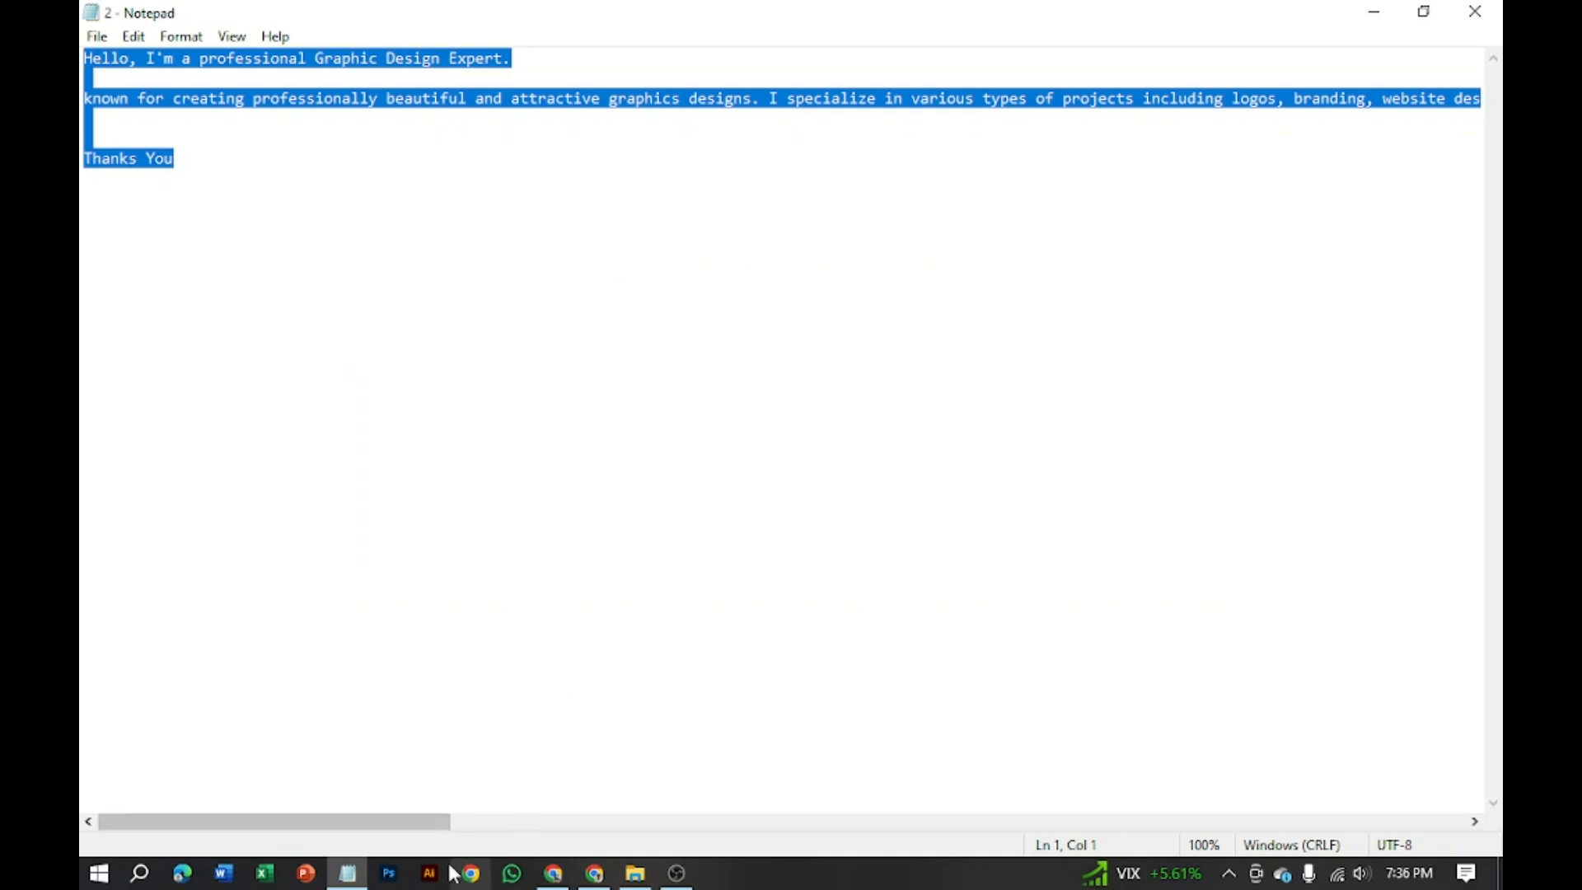
left_click(554, 874)
left_click(549, 540)
type("Hello, I'm a professional Graphic Design Expert.  known for creating professionally beautiful and attractive graphics designs. I specialize in various types of projects including logos, branding, website design, social media posts, brochures, flyers, and more. My key attributes include high-quality designs, creative ideas, timely delivery, and client satisfaction. I am proficient in Adobe Creative Suite (Illustrator, Photoshop, InDesign, After Effects) and other graphic design tools. I am enthusiastic and dedicated to working on any project. You can view my portfolio and recent works [if available]. I am ready to collaborate with you on your project.   Thanks You")
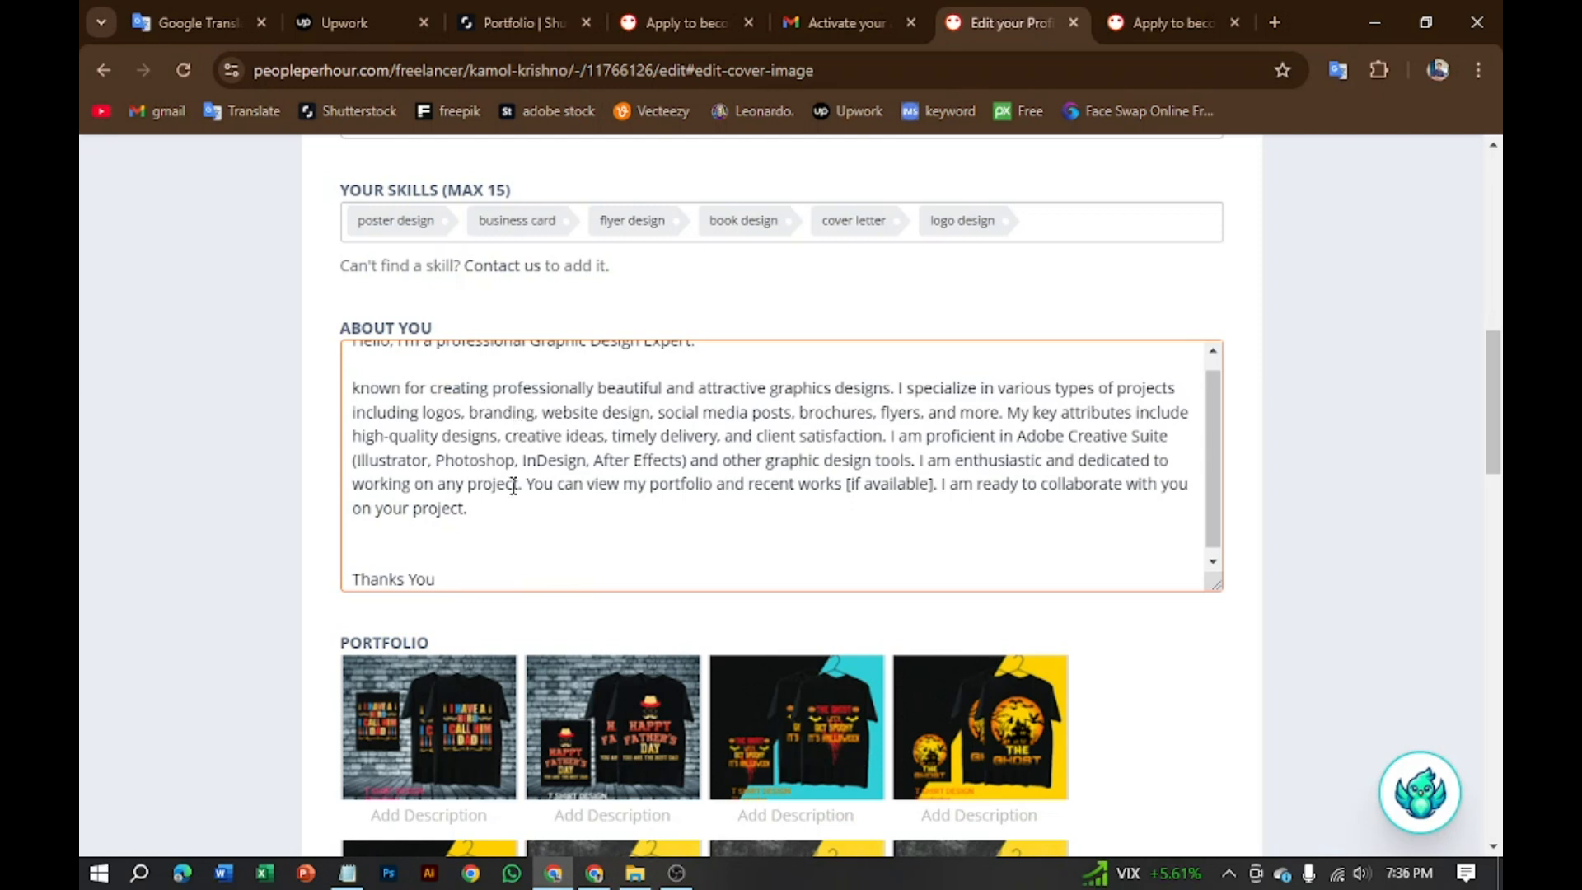
scroll(482, 551, "up", 5)
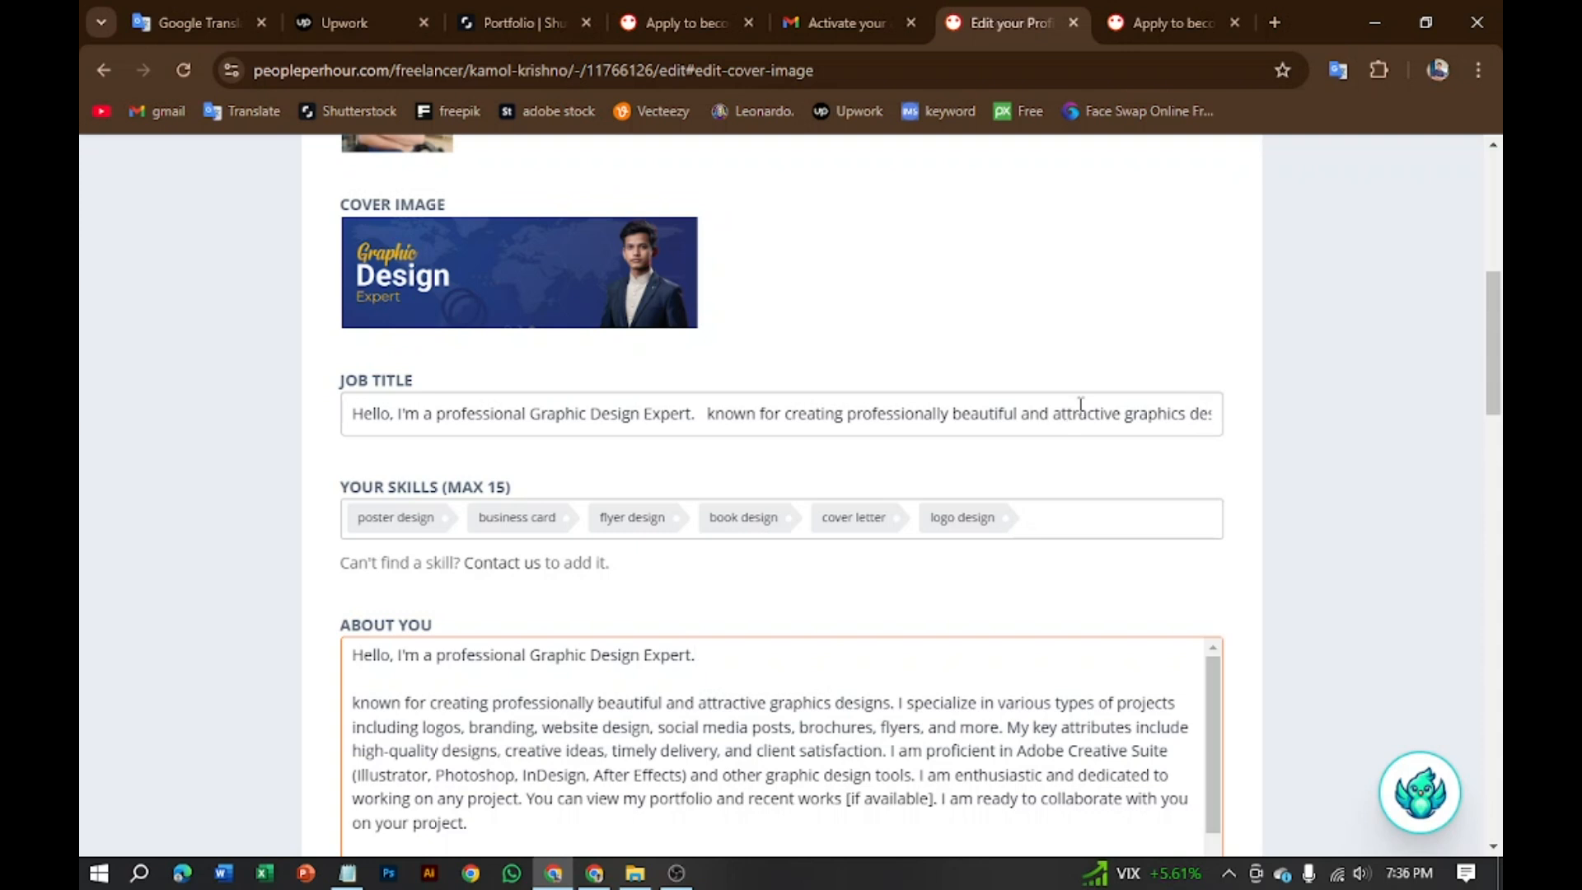
Step: Select and delete the overflowing introduction text in the Job Title field
left_click_drag(1209, 412, 839, 417)
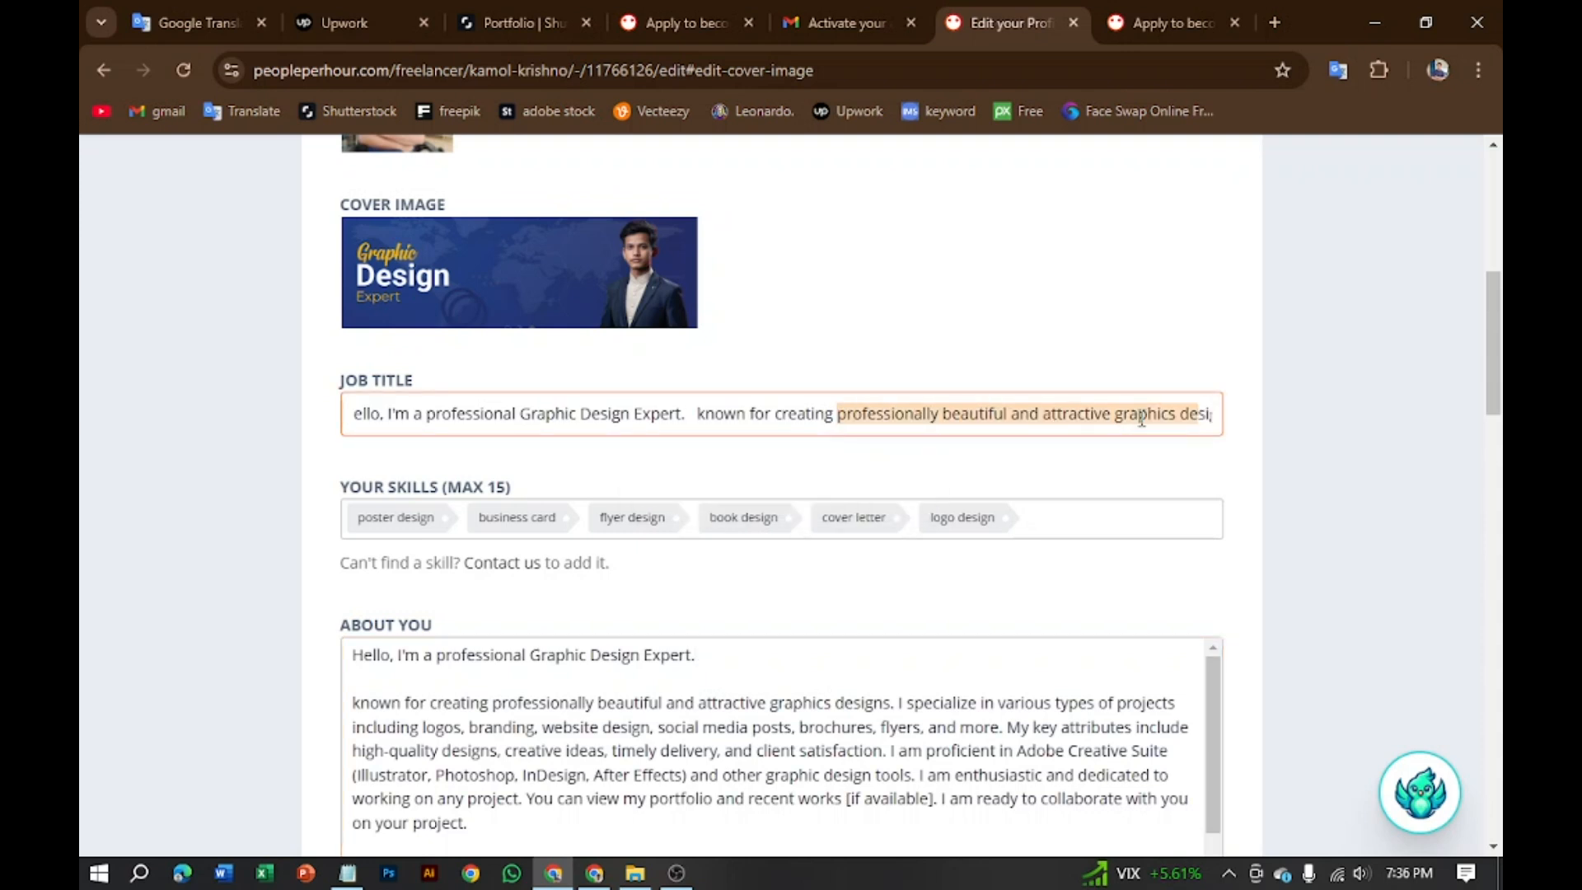
left_click_drag(1207, 416, 404, 404)
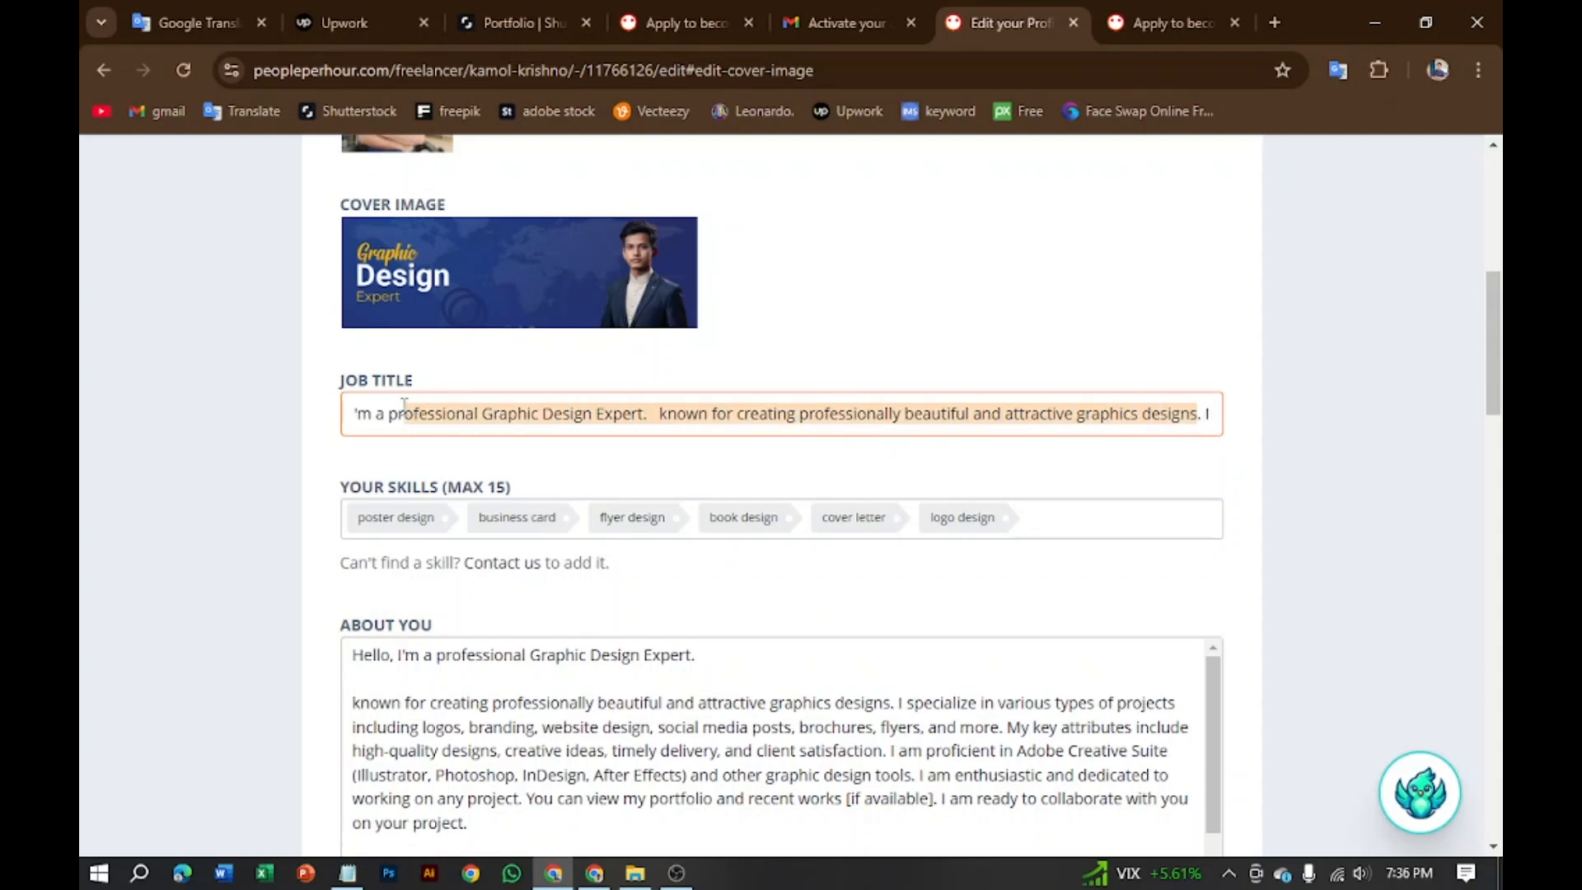
key("BackSpace")
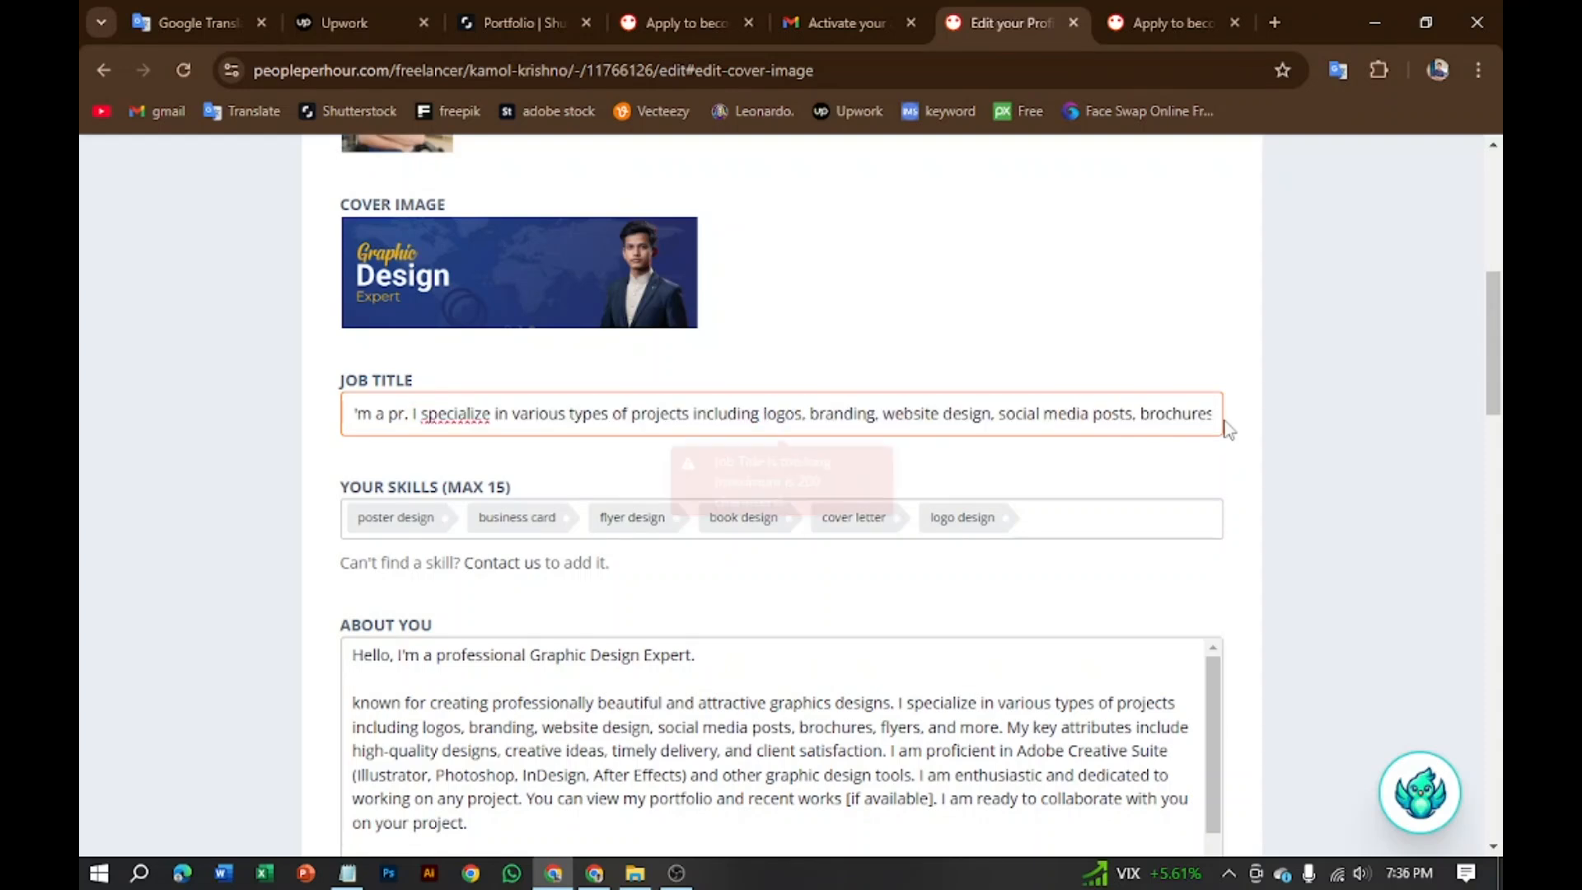
scroll(1215, 396, "down", 1)
key("BackSpace")
key("BackSpace")
key("BackSpace")
key("BackSpace")
key("BackSpace")
key("BackSpace")
key("BackSpace")
key("BackSpace")
key("BackSpace")
key("BackSpace")
key("BackSpace")
key("BackSpace")
key("BackSpace")
key("BackSpace")
key("BackSpace")
key("BackSpace")
key("BackSpace")
key("BackSpace")
key("BackSpace")
key("BackSpace")
key("BackSpace")
key("BackSpace")
key("BackSpace")
key("BackSpace")
key("BackSpace")
key("BackSpace")
key("BackSpace")
key("BackSpace")
key("BackSpace")
key("BackSpace")
key("BackSpace")
key("BackSpace")
key("BackSpace")
key("BackSpace")
key("BackSpace")
key("BackSpace")
key("BackSpace")
key("BackSpace")
key("BackSpace")
key("BackSpace")
Step: Keep selecting the remaining Job Title text, pasting over it and backspacing it away
left_click_drag(1207, 298, 373, 311)
type("n. I am proficient in Adobe Creative Suite (Illustrator, Photoshop, InDesign, After Effects) and other graphic design to")
left_click_drag(1176, 304, 334, 304)
key("ctrl+v")
left_click_drag(1215, 298, 361, 303)
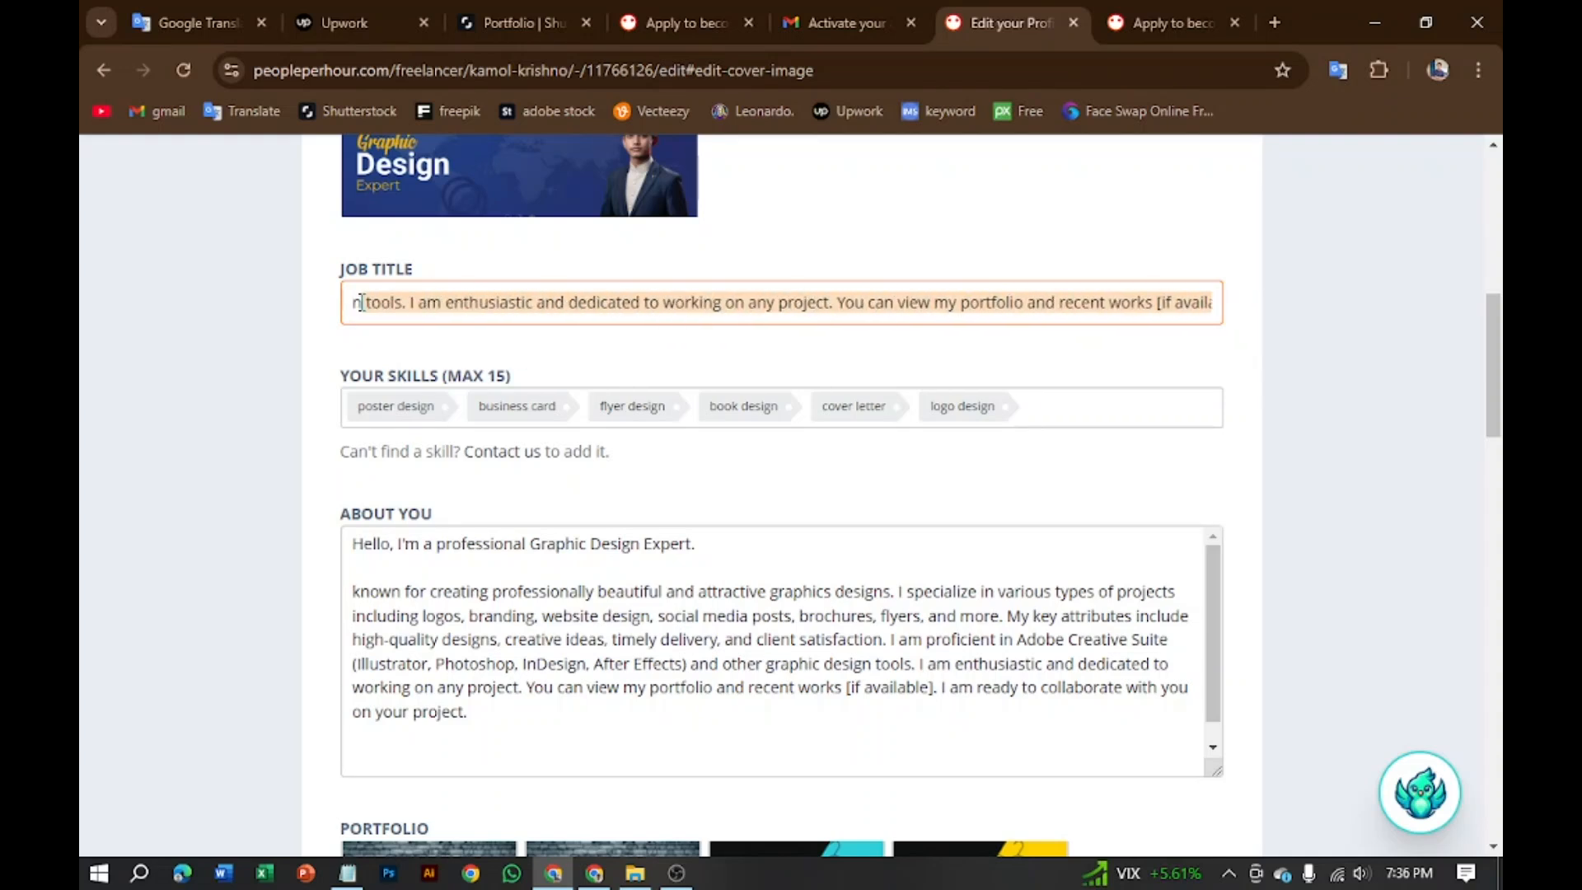
key("ctrl+v")
left_click_drag(857, 302, 353, 312)
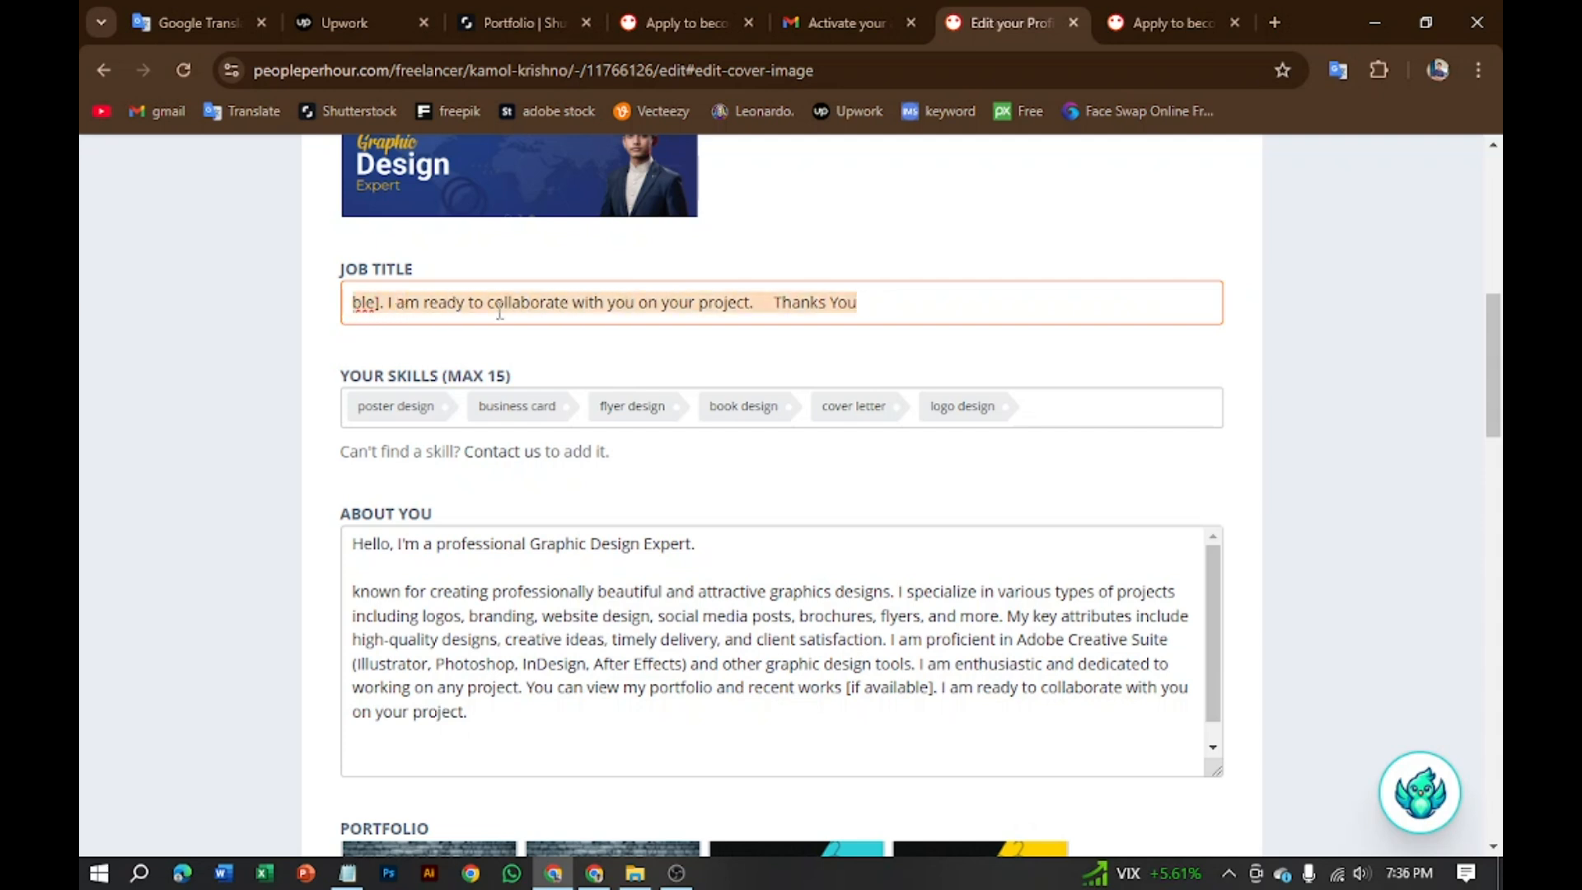
key("BackSpace")
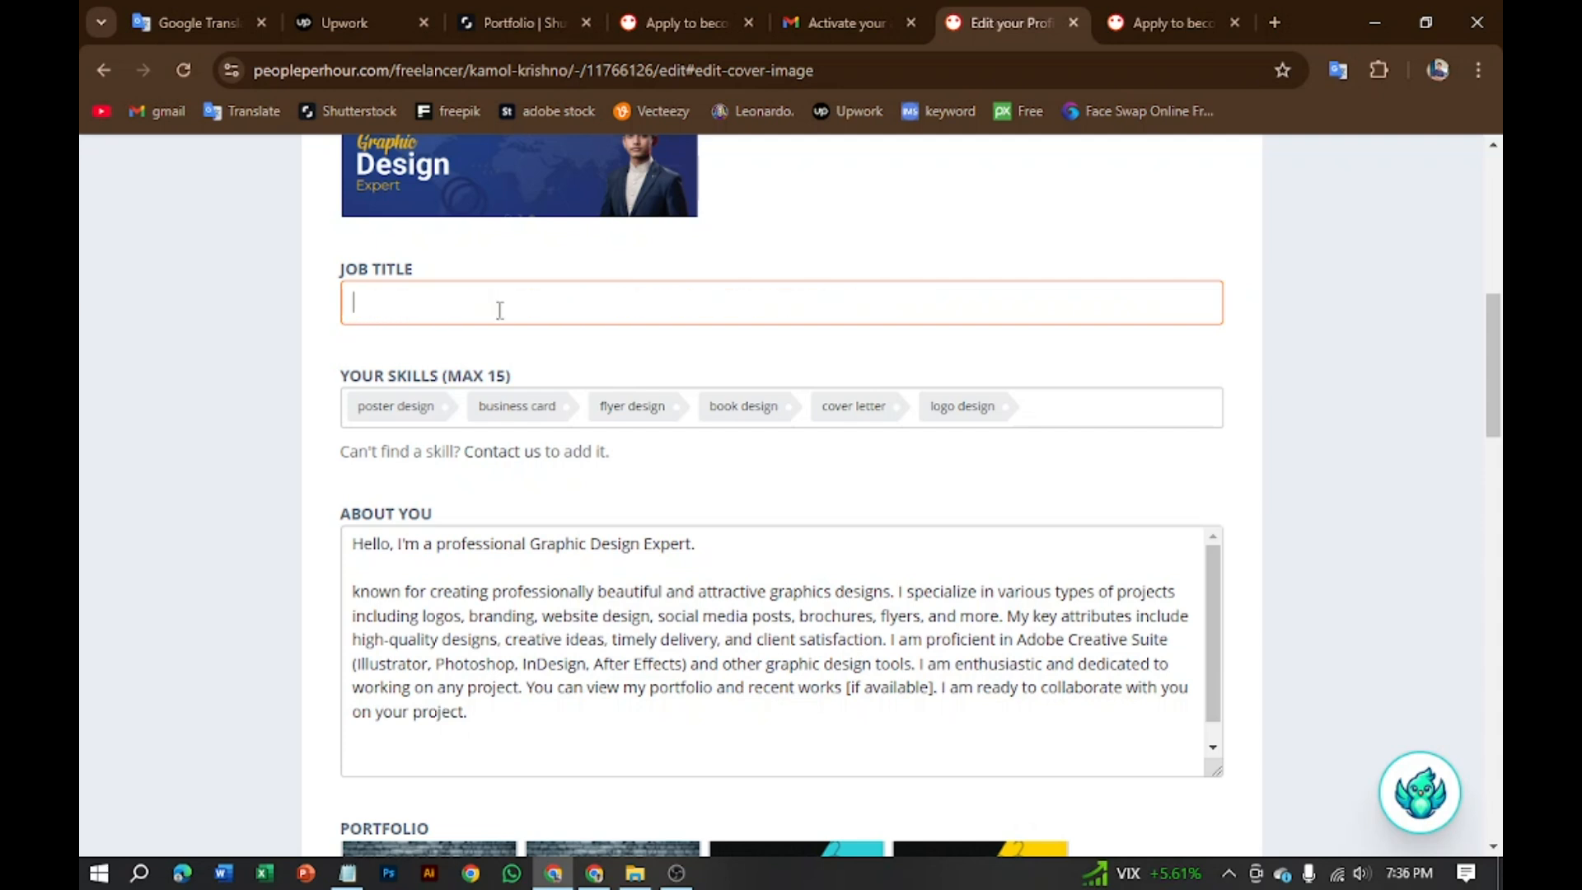
Step: Enter 'Graphic Design Expert' as the job title, then return to the end of About You
type("Graphic Design Expert")
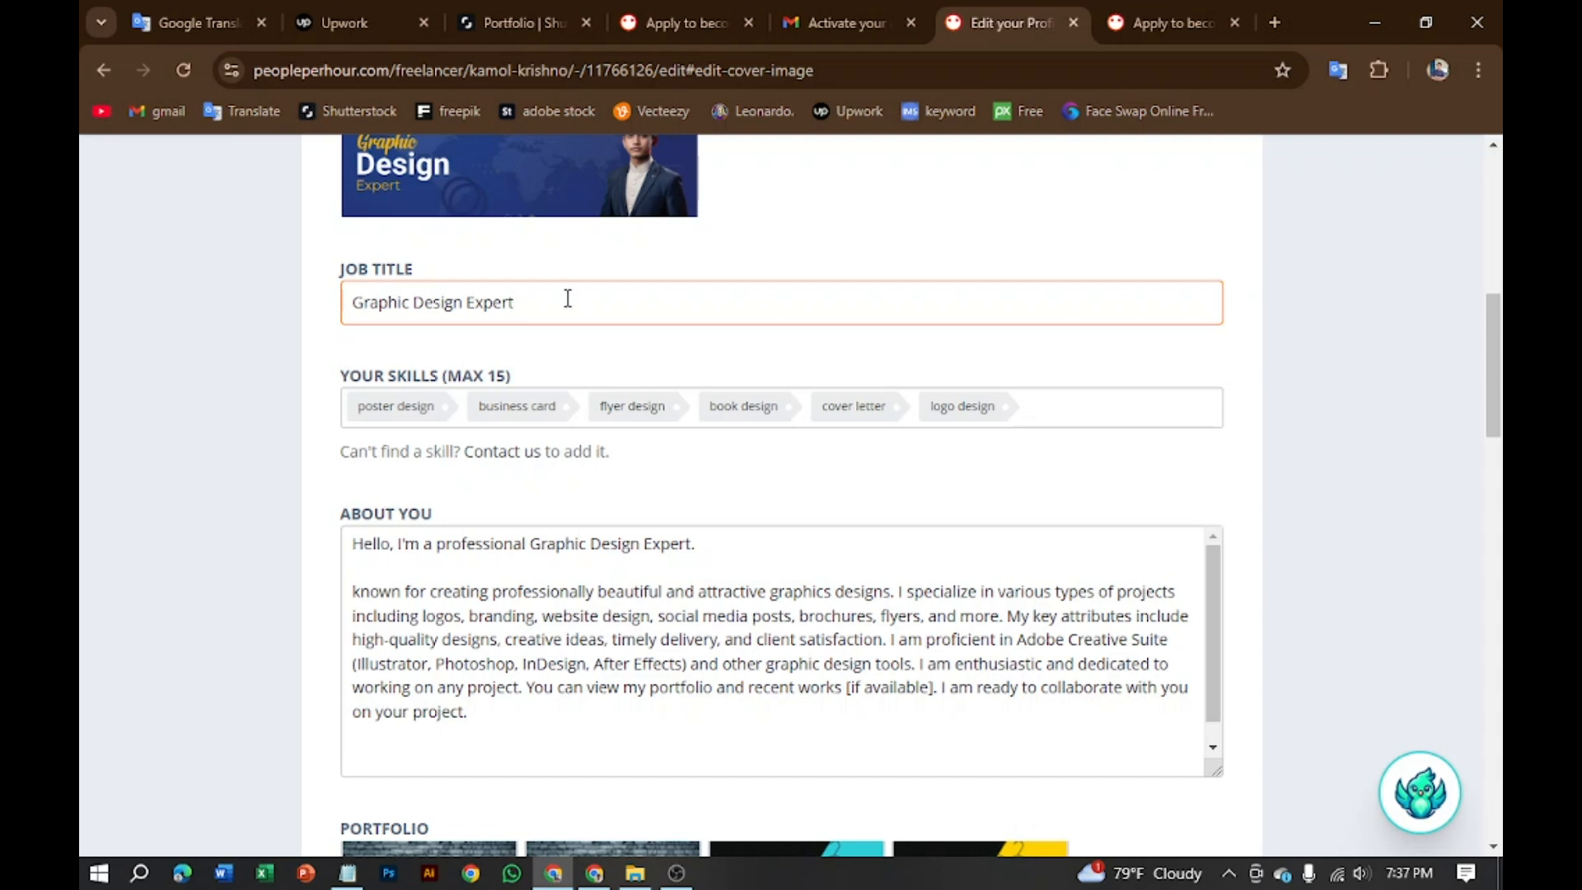
left_click(528, 690)
left_click(495, 717)
scroll(586, 710, "down", 1)
scroll(587, 713, "down", 3)
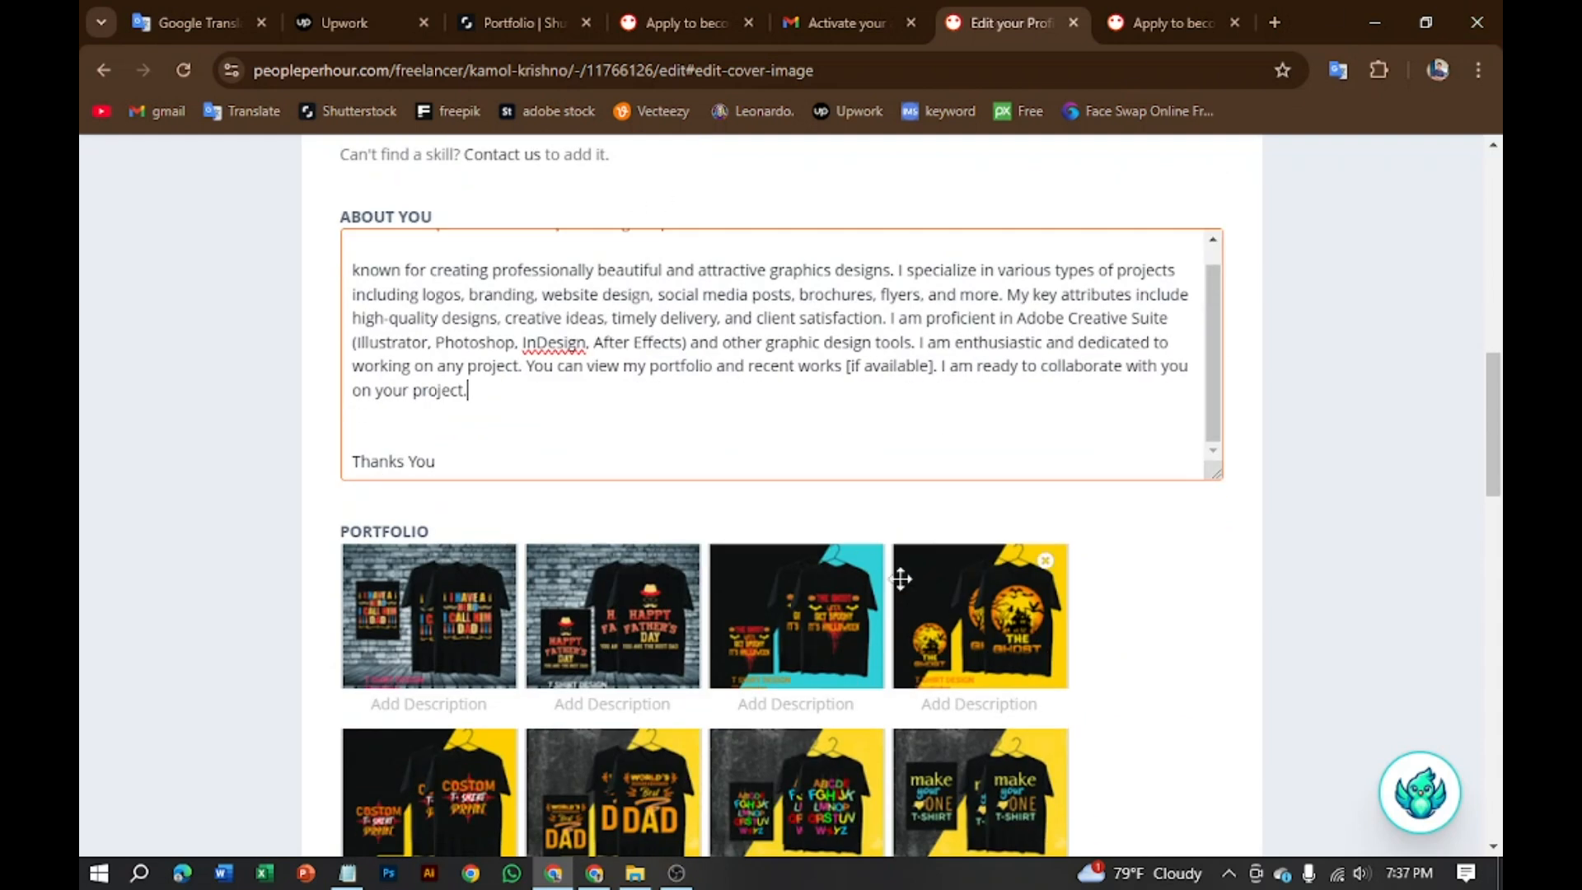
scroll(669, 587, "down", 3)
scroll(669, 595, "down", 3)
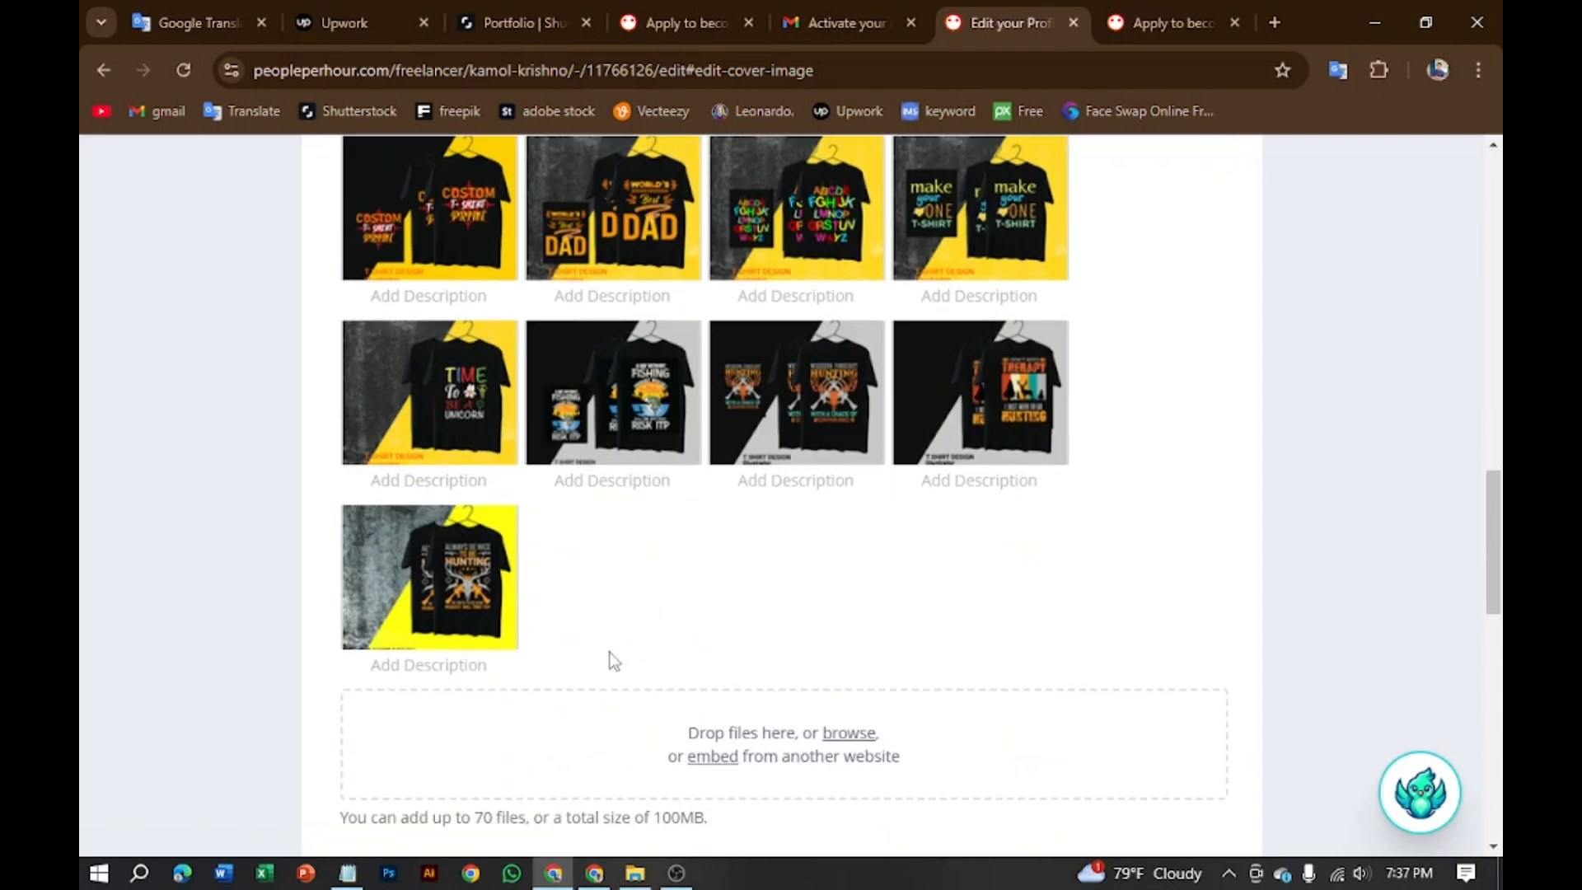
scroll(585, 684, "down", 3)
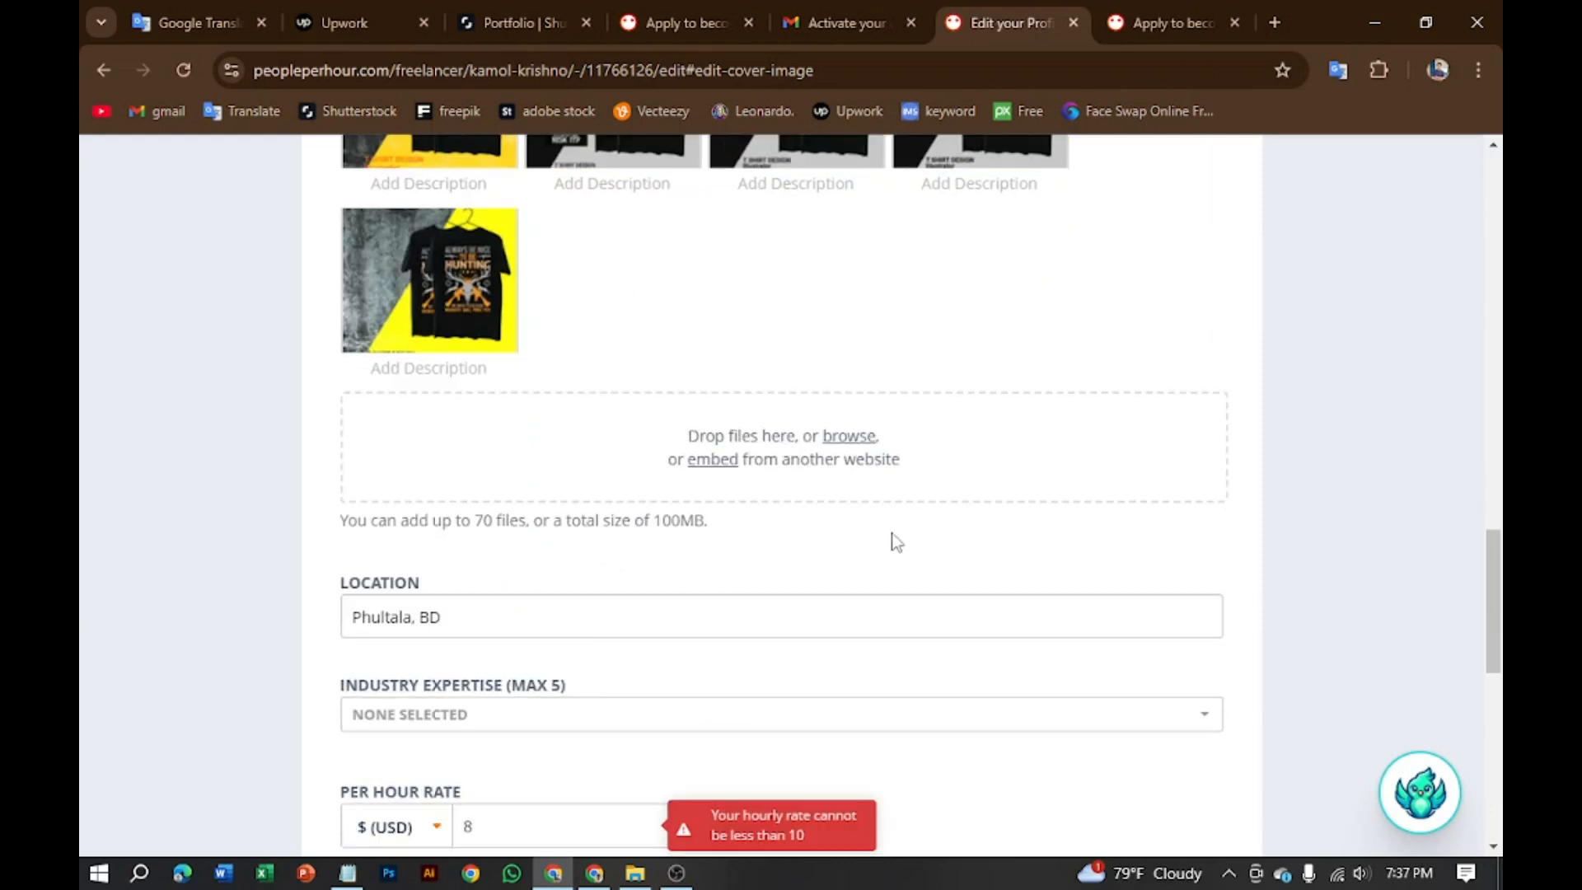
left_click(512, 624)
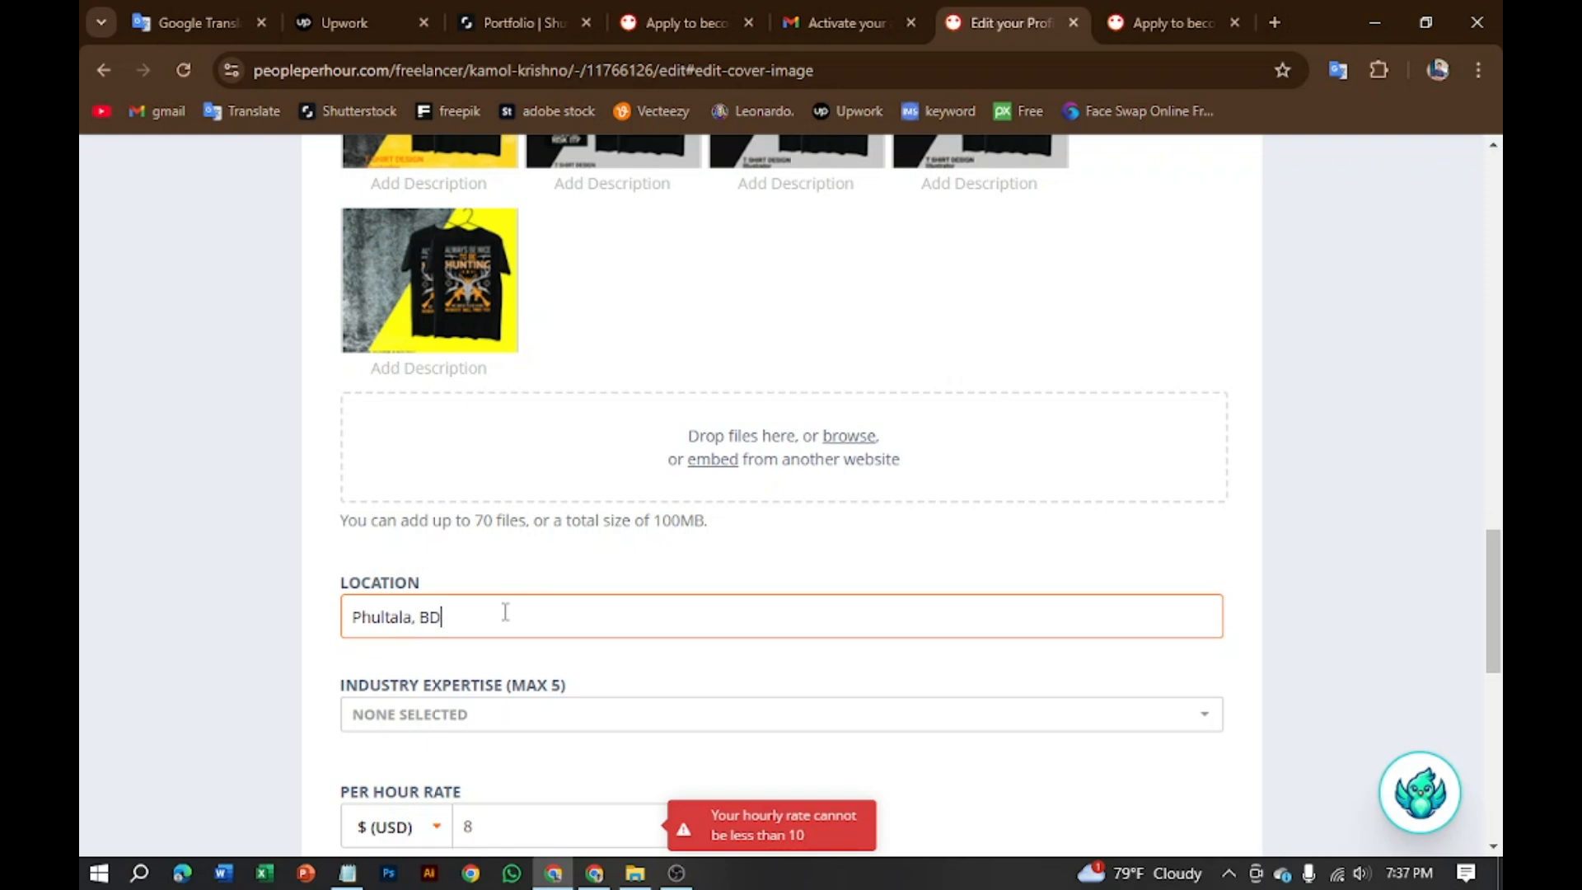
Step: Erase 'Phultala, BD', fix the saved 'lalmonirhat' entry's capital L, and choose 'Lalmanirhat, BD'
key("BackSpace")
key("BackSpace")
key("BackSpace")
key("BackSpace")
key("BackSpace")
key("BackSpace")
key("BackSpace")
key("BackSpace")
key("BackSpace")
key("BackSpace")
key("BackSpace")
key("BackSpace")
type("lalmonirhat")
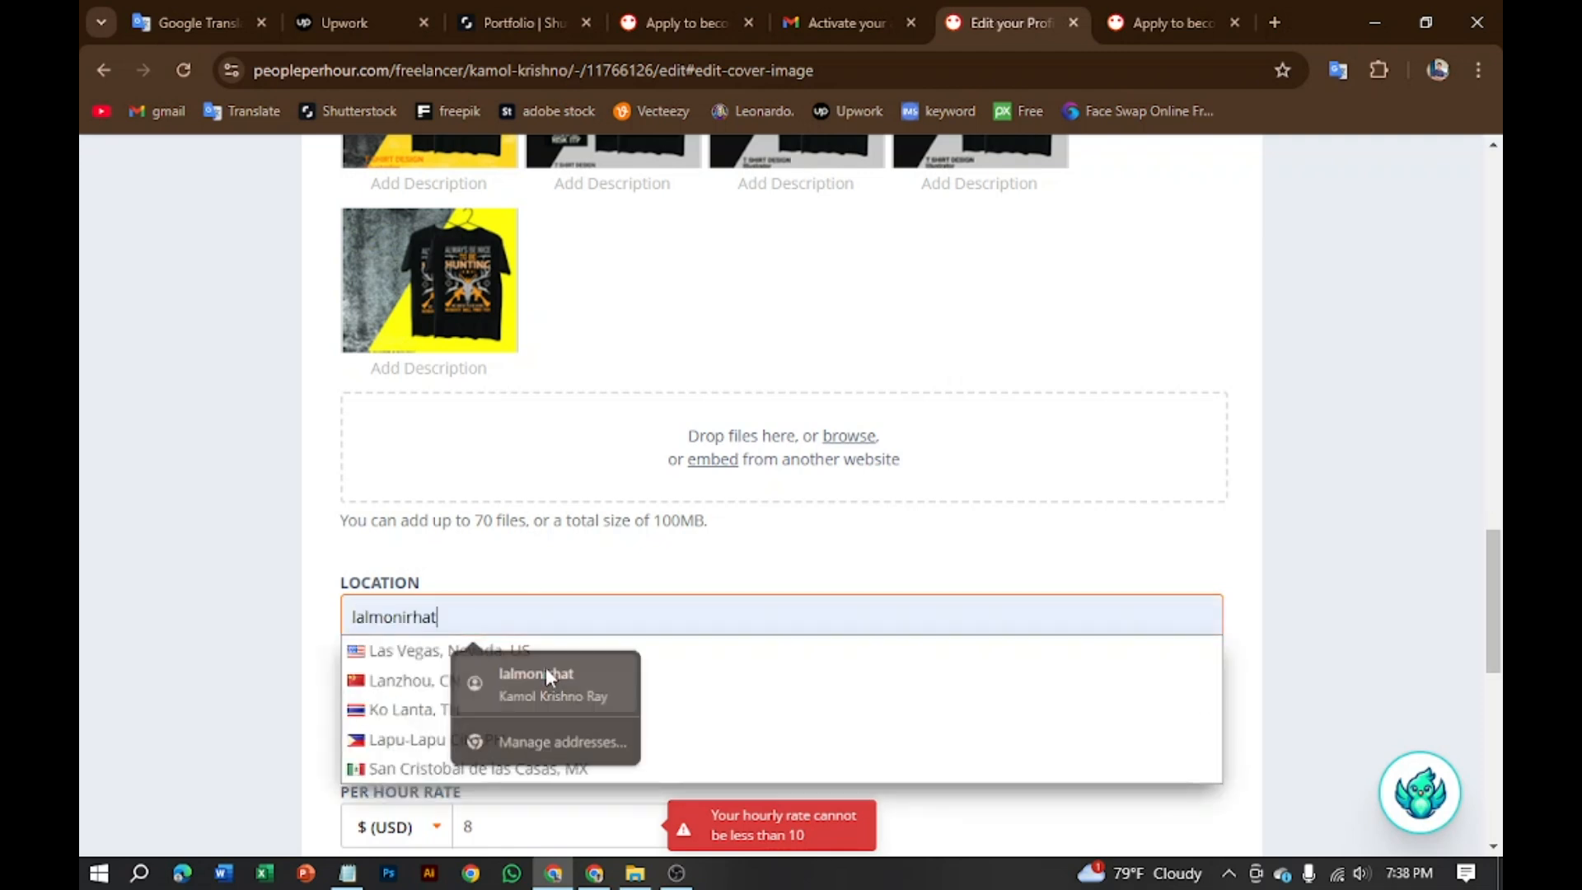
left_click(546, 674)
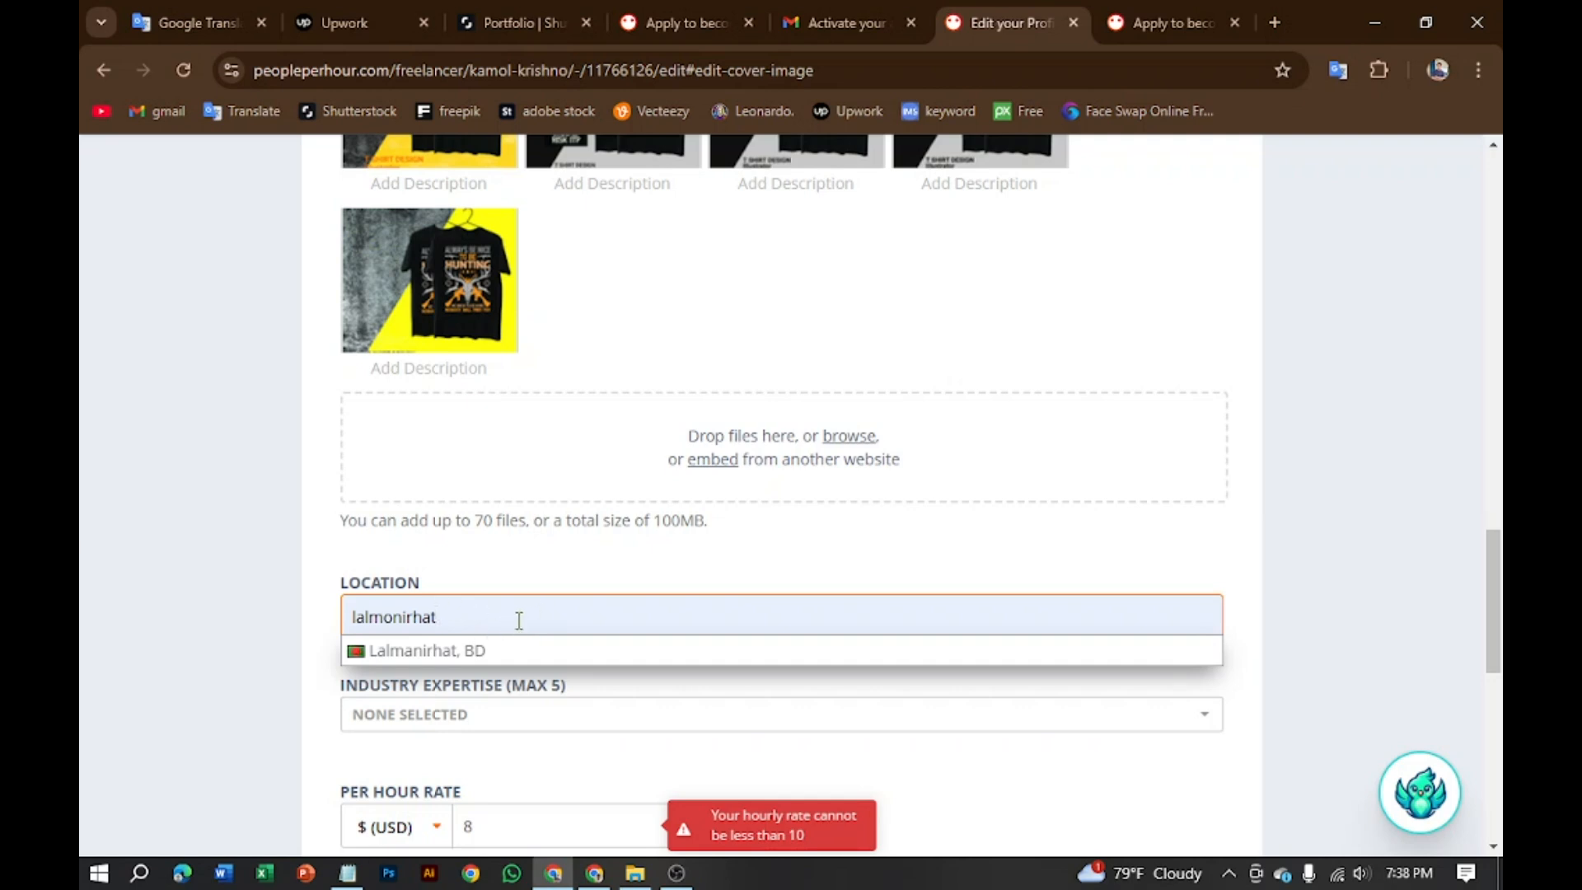
key("Left")
key("Left")
key("Left")
key("Left")
key("Left")
key("Left")
key("Left")
key("Left")
key("Left")
key("Left")
key("Left")
key("Delete")
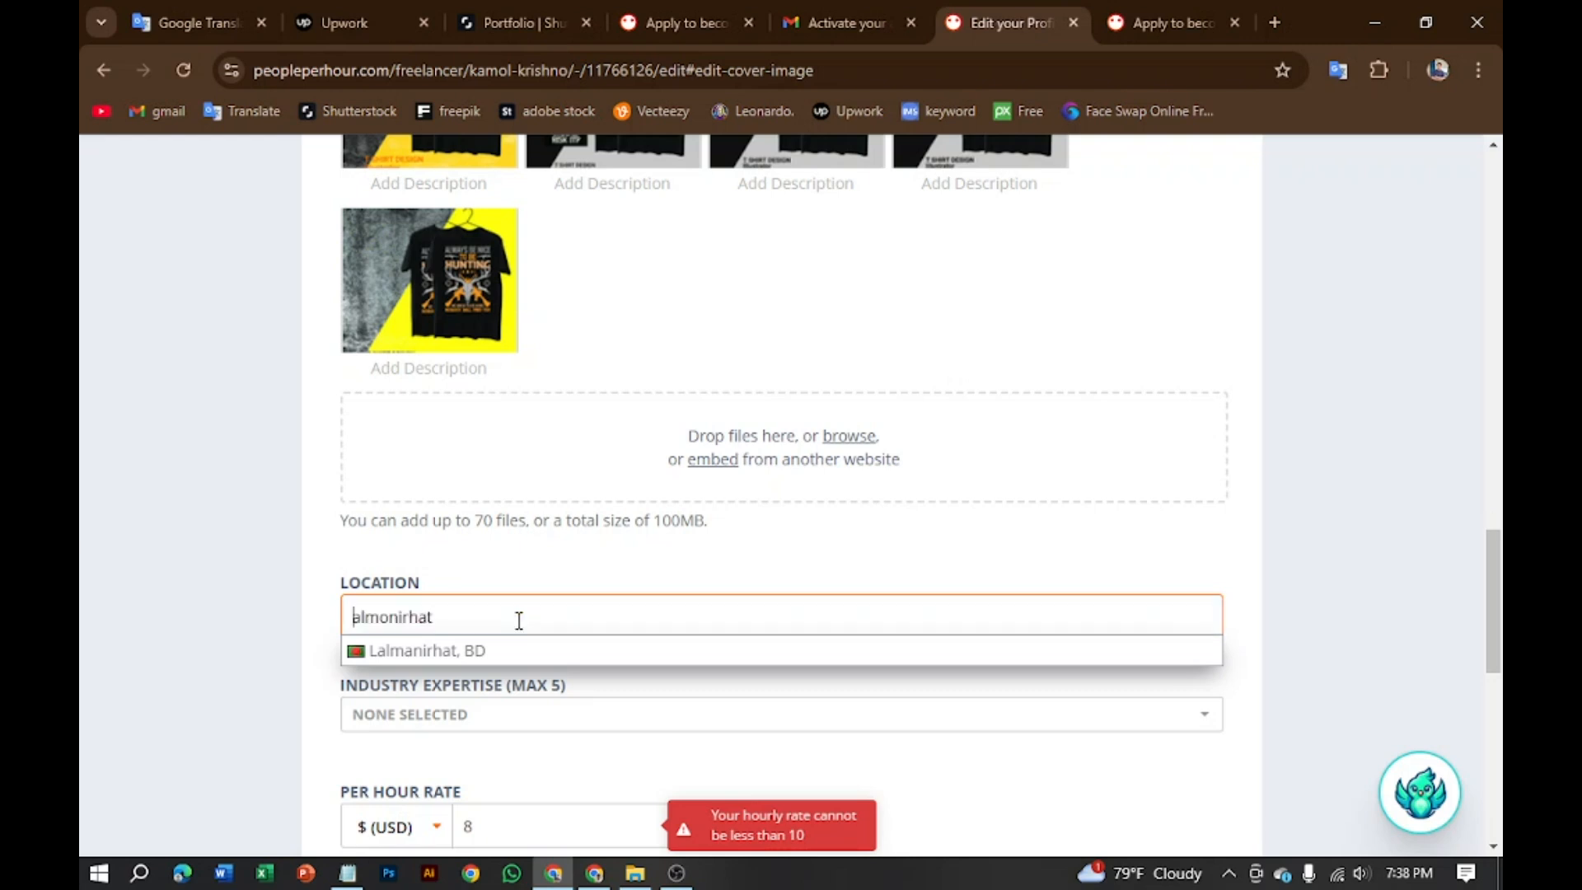
type("L")
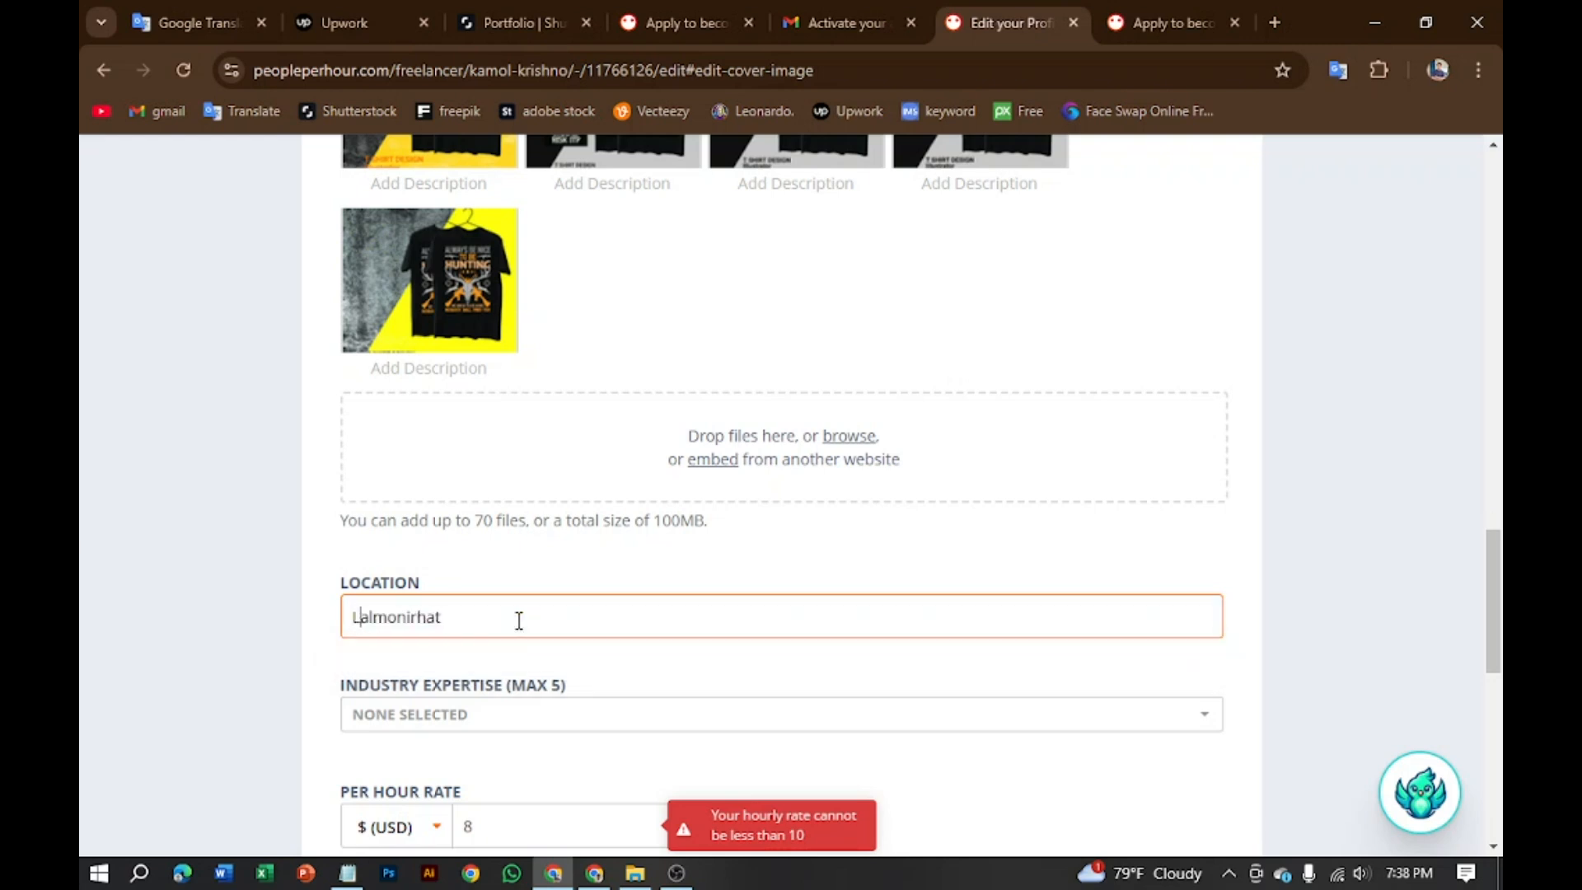
key("Right")
key("Right")
key("Right")
key("Right")
key("Right")
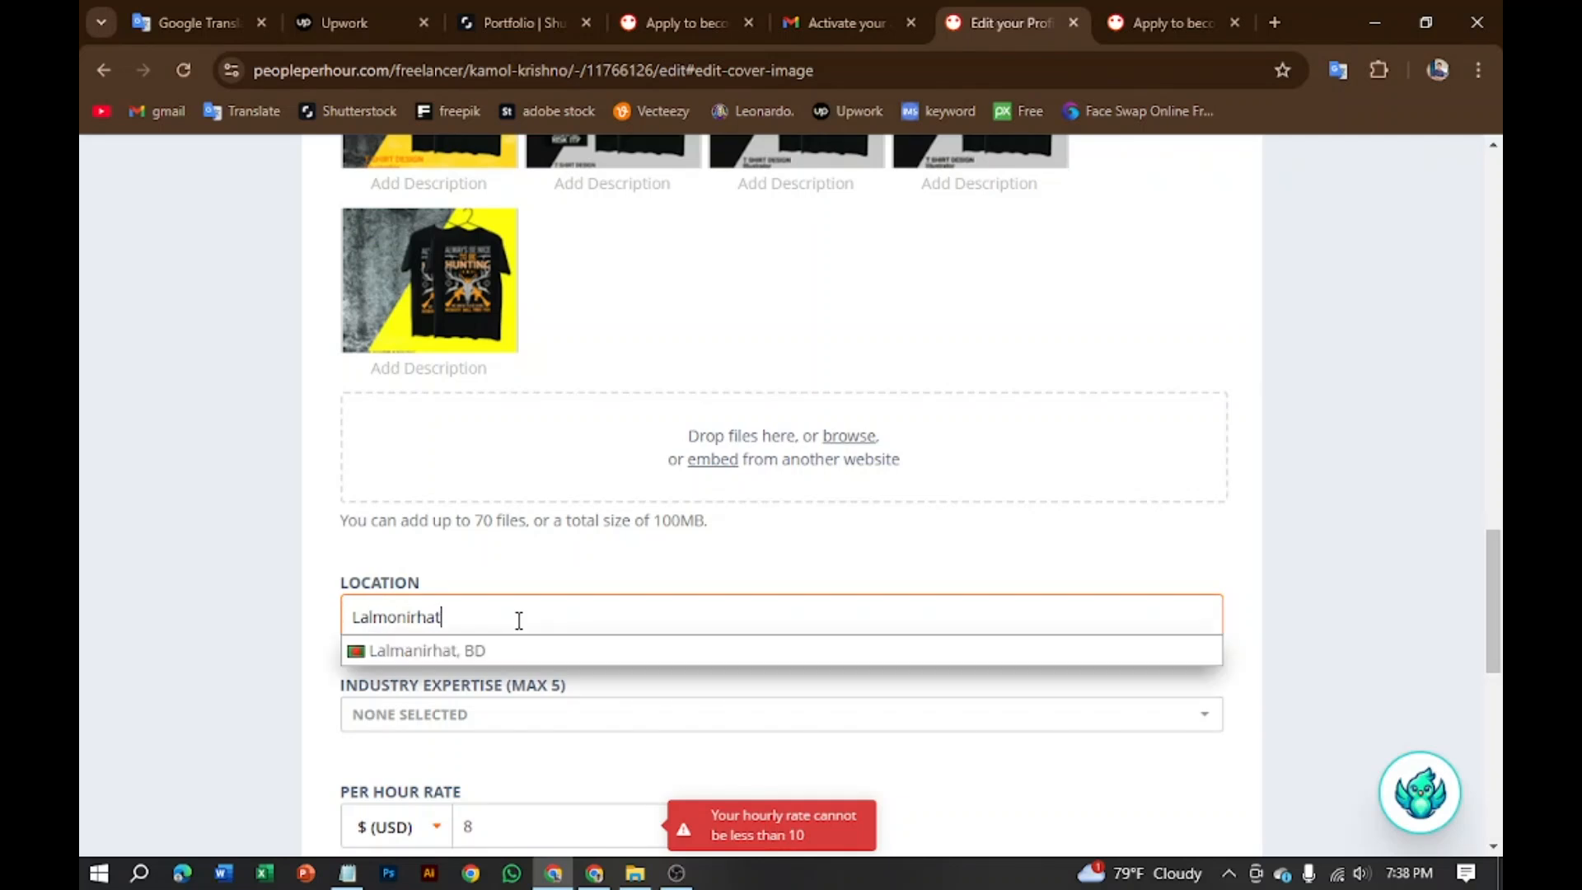
type(",")
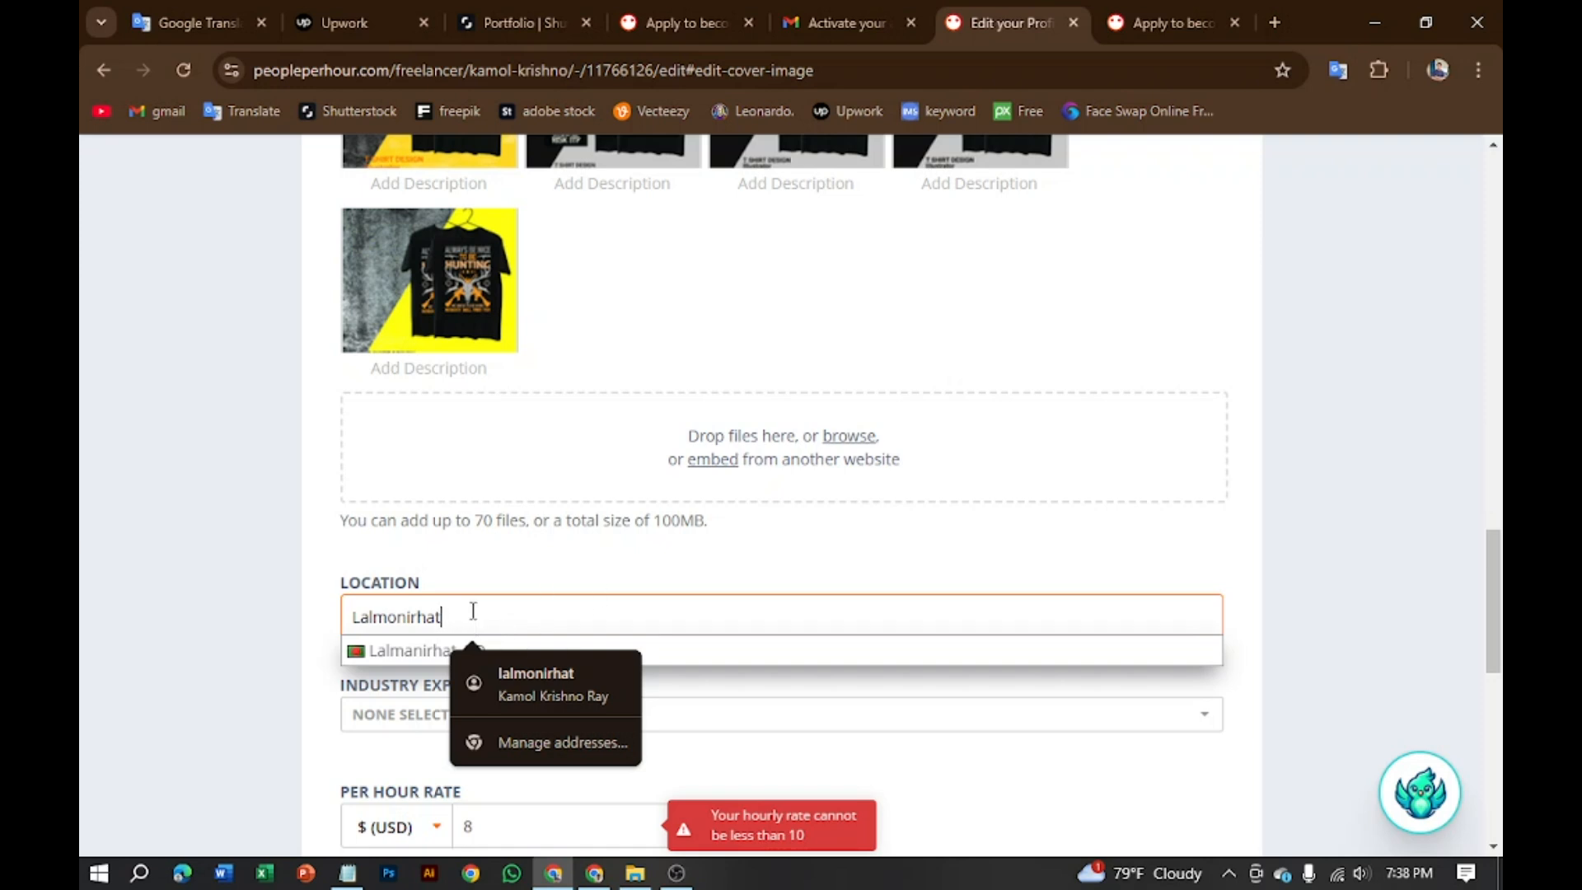
scroll(769, 703, "down", 3)
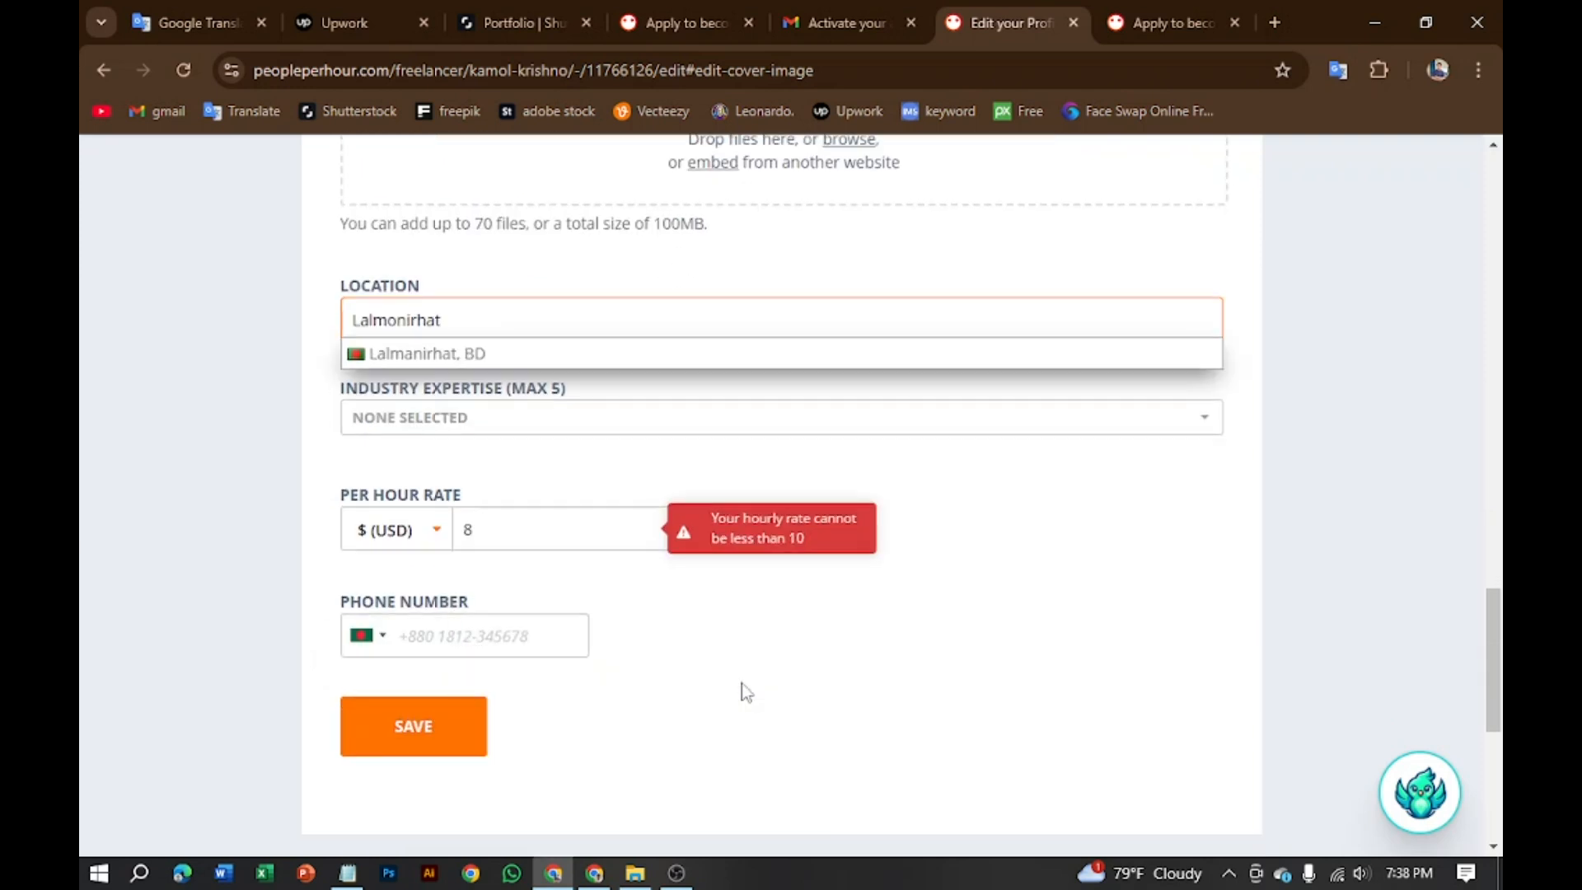
left_click(482, 350)
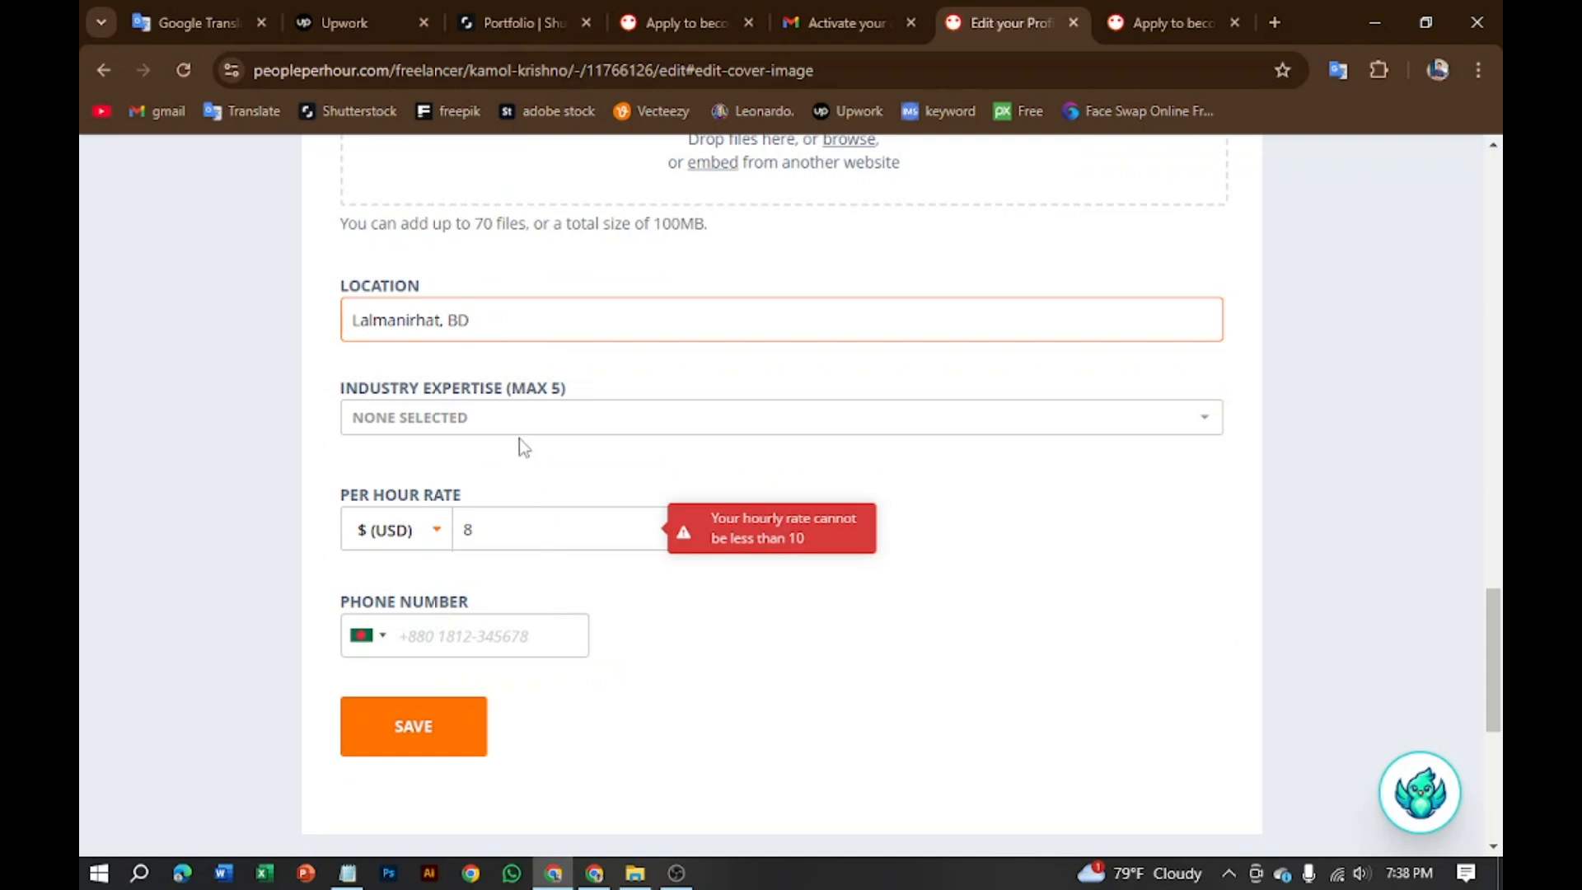
Step: Clear the old hourly rate of 8 so the rate can become 15 USD
left_click(545, 537)
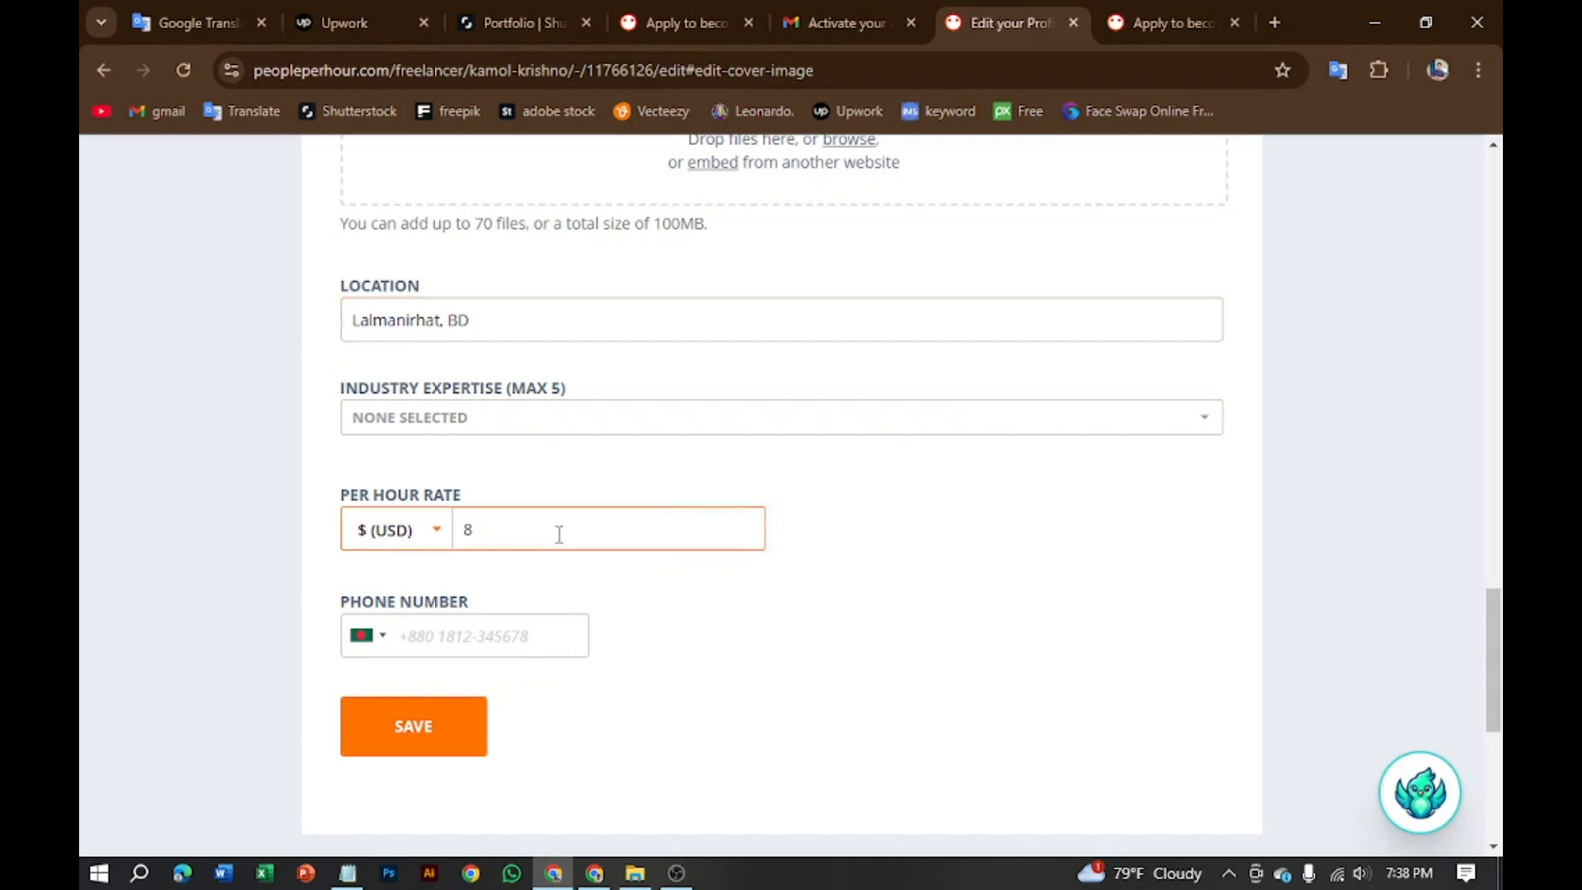
key("BackSpace")
Step: Tick Media in the Industry Expertise list
left_click(1183, 424)
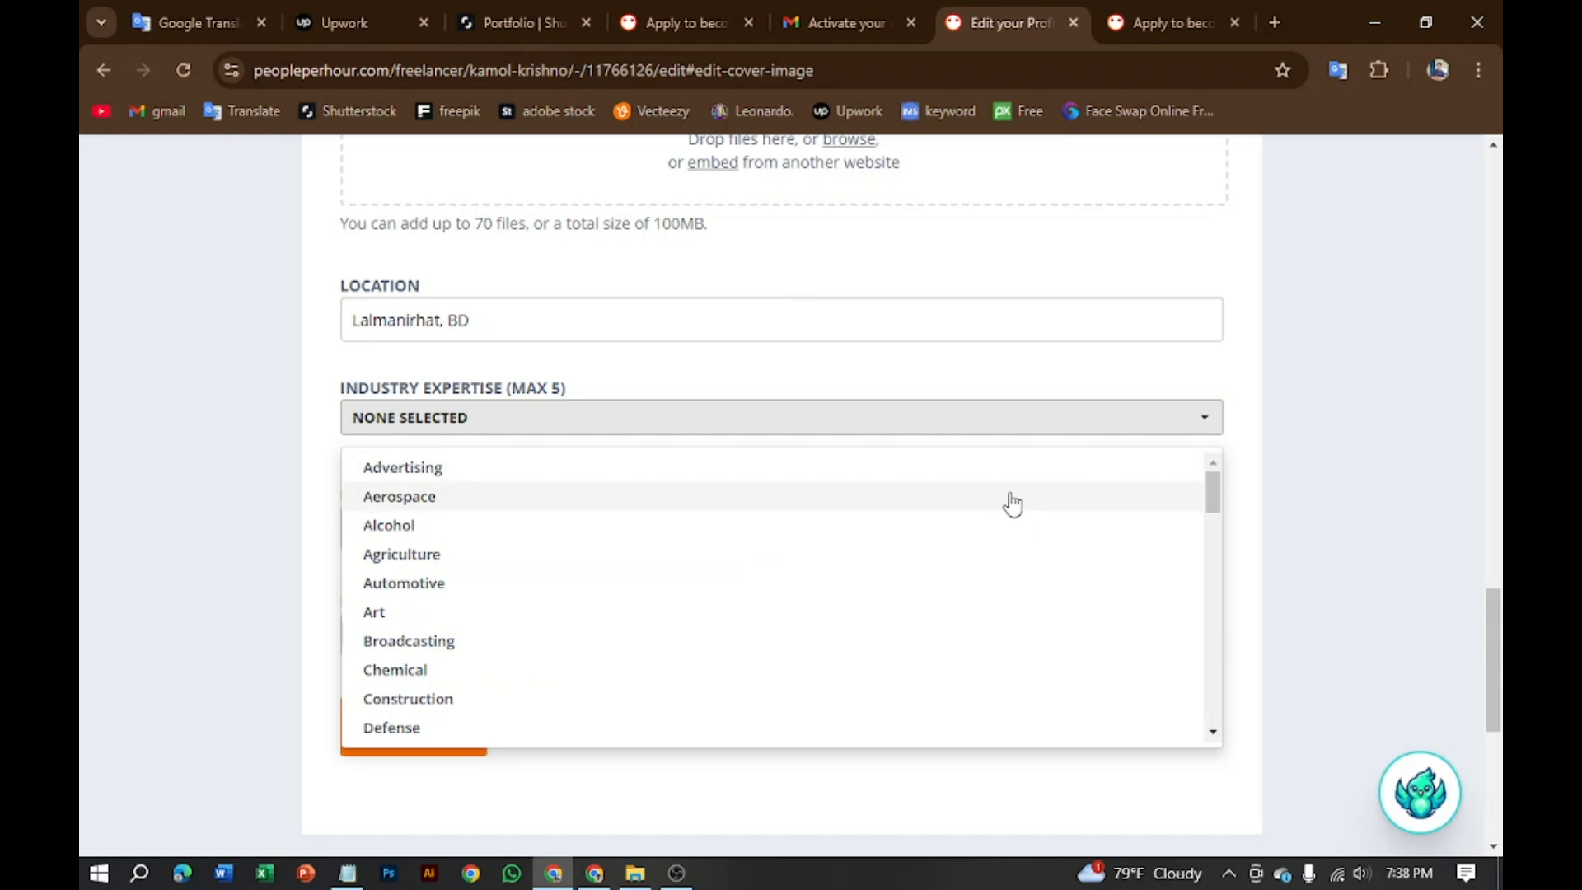
scroll(457, 643, "down", 7)
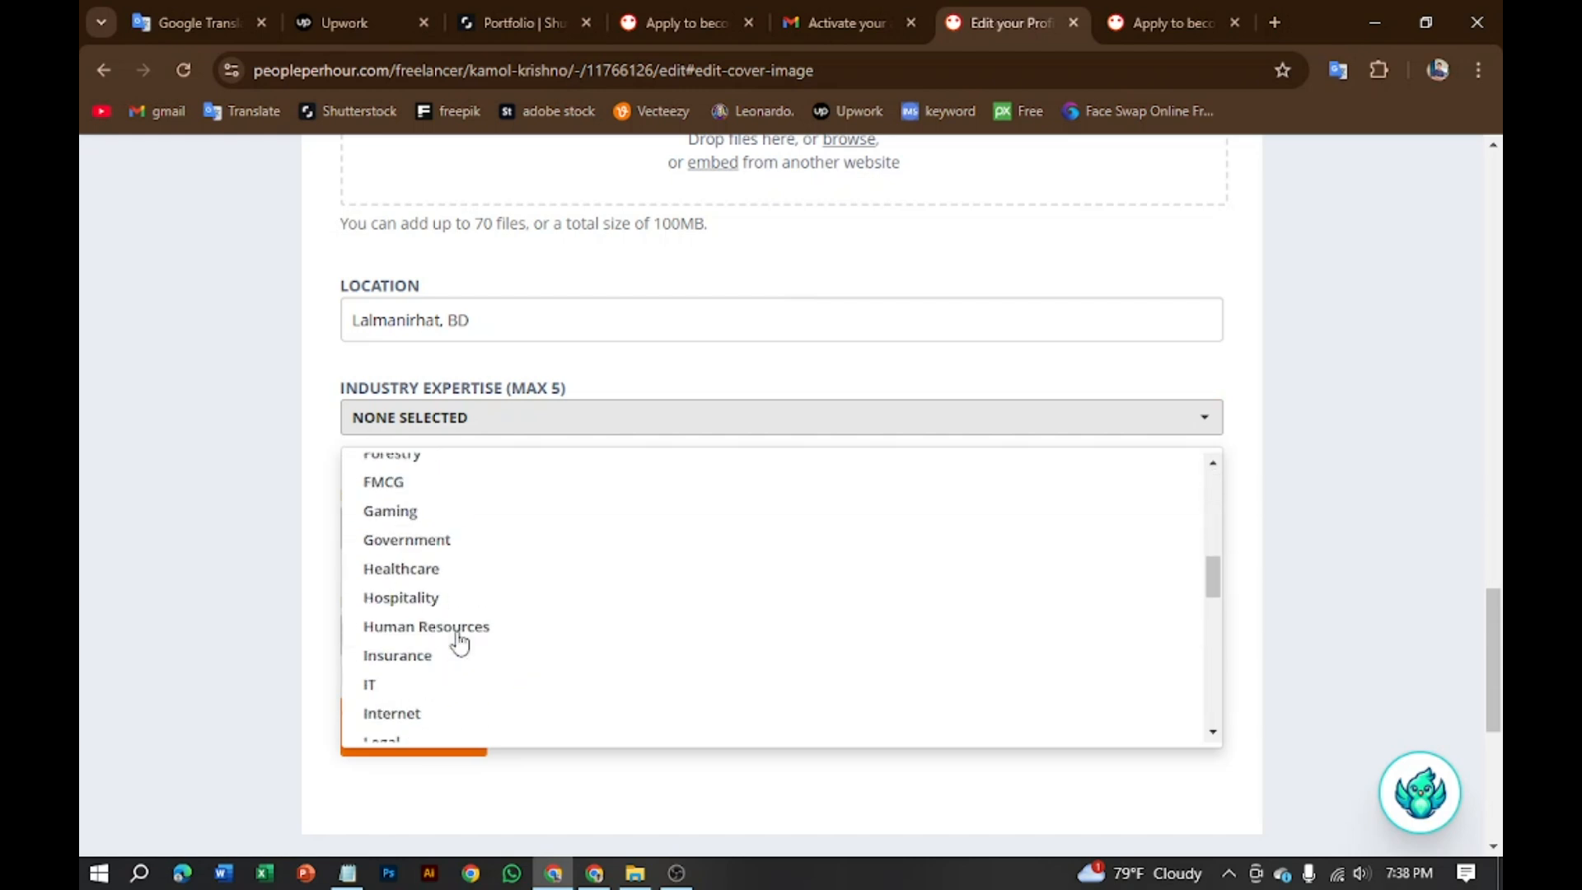
scroll(457, 642, "up", 7)
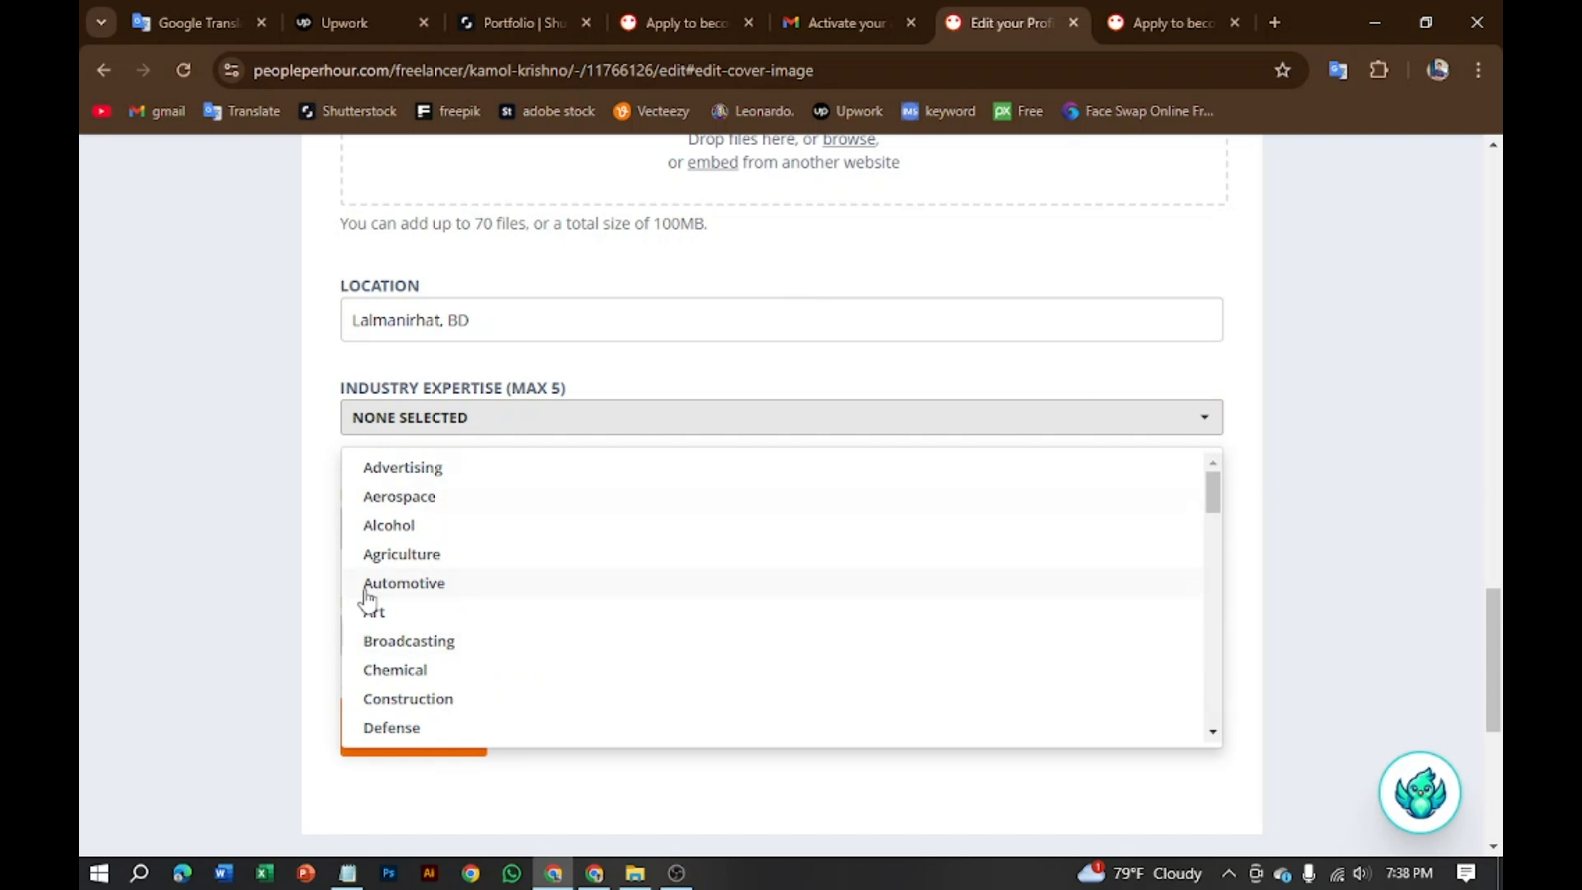
scroll(466, 625, "down", 3)
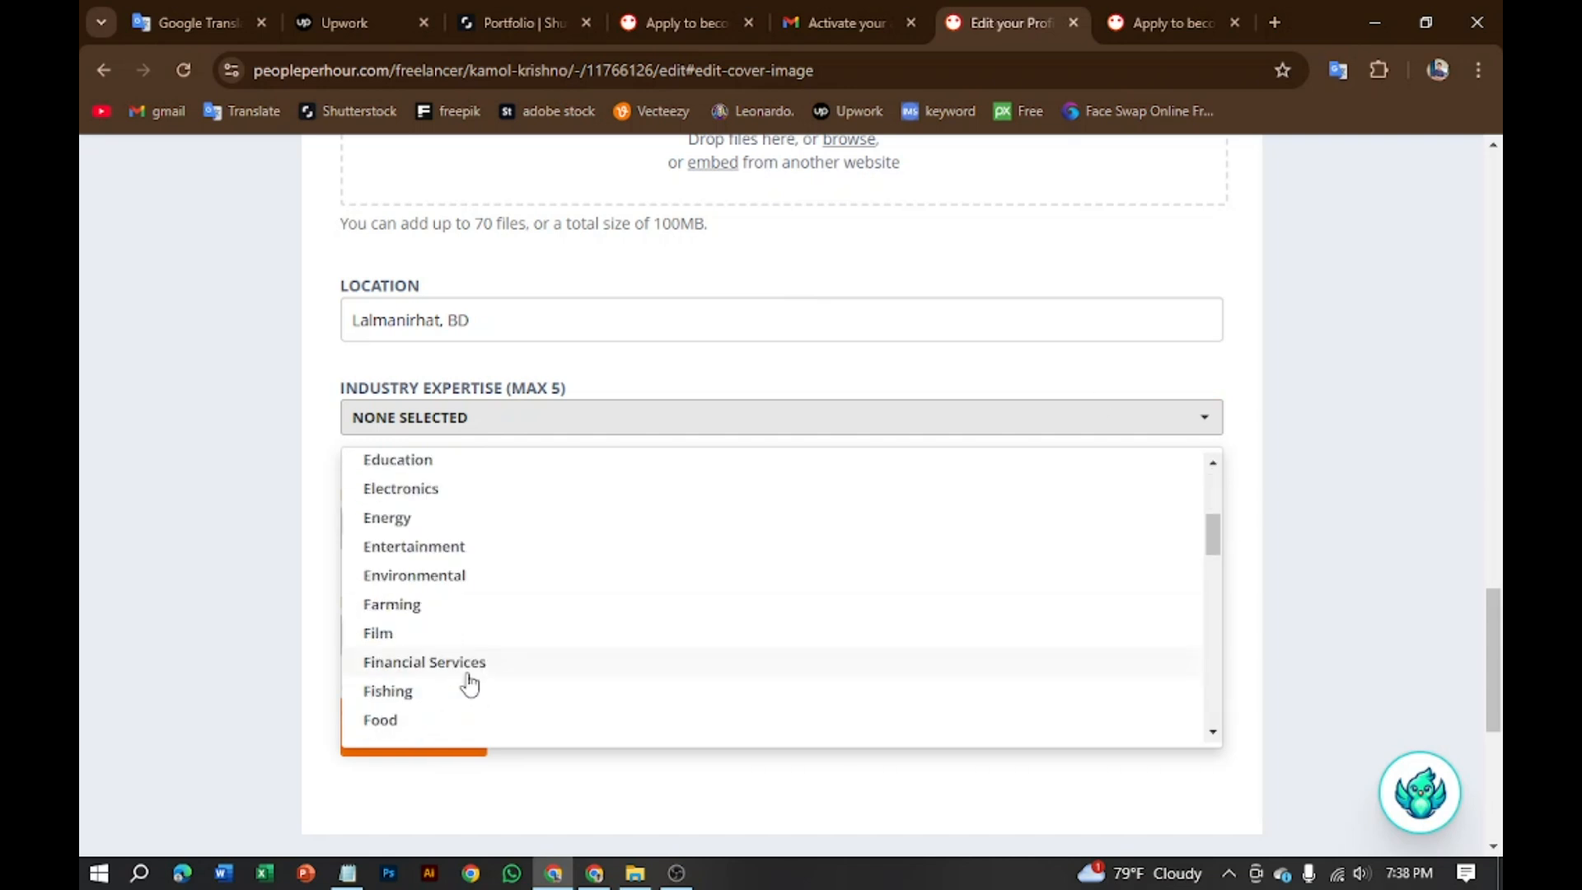
scroll(470, 680, "up", 3)
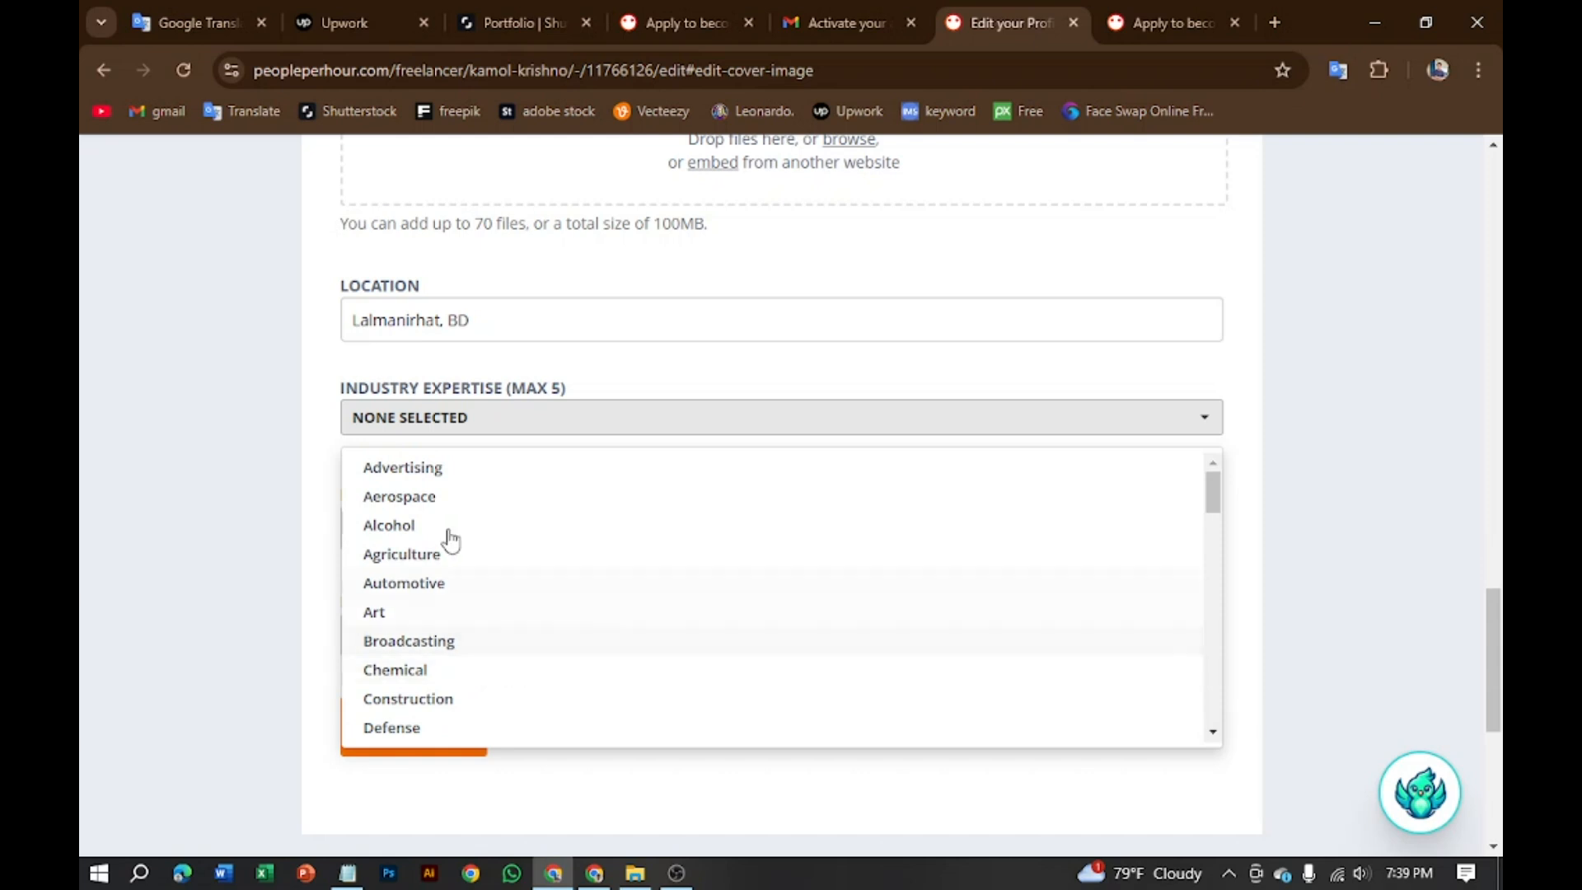
left_click(923, 418)
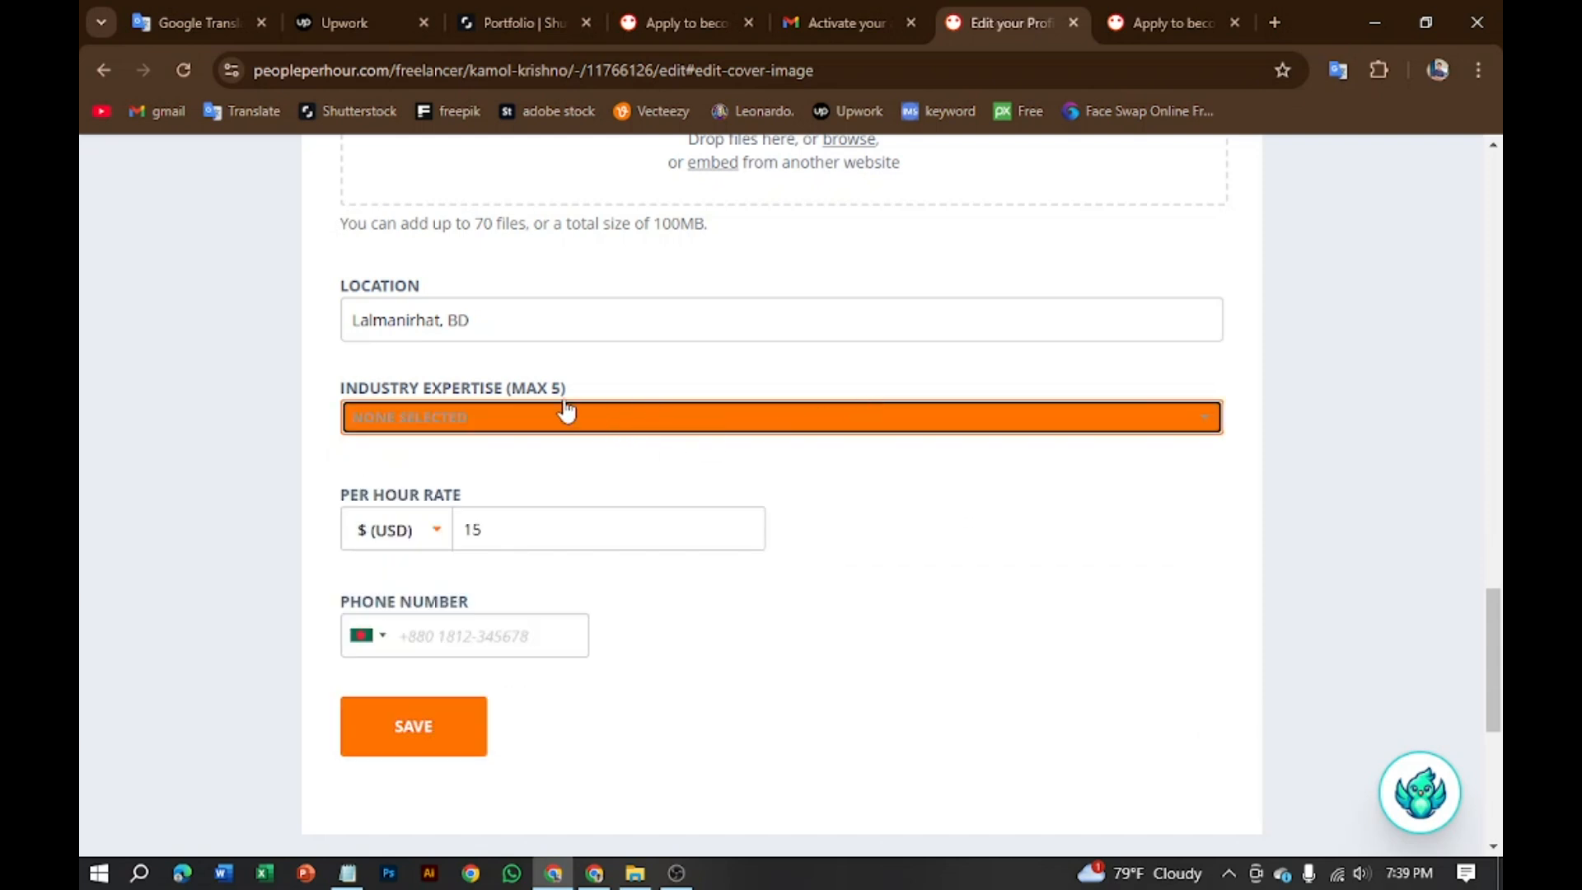
left_click(1209, 424)
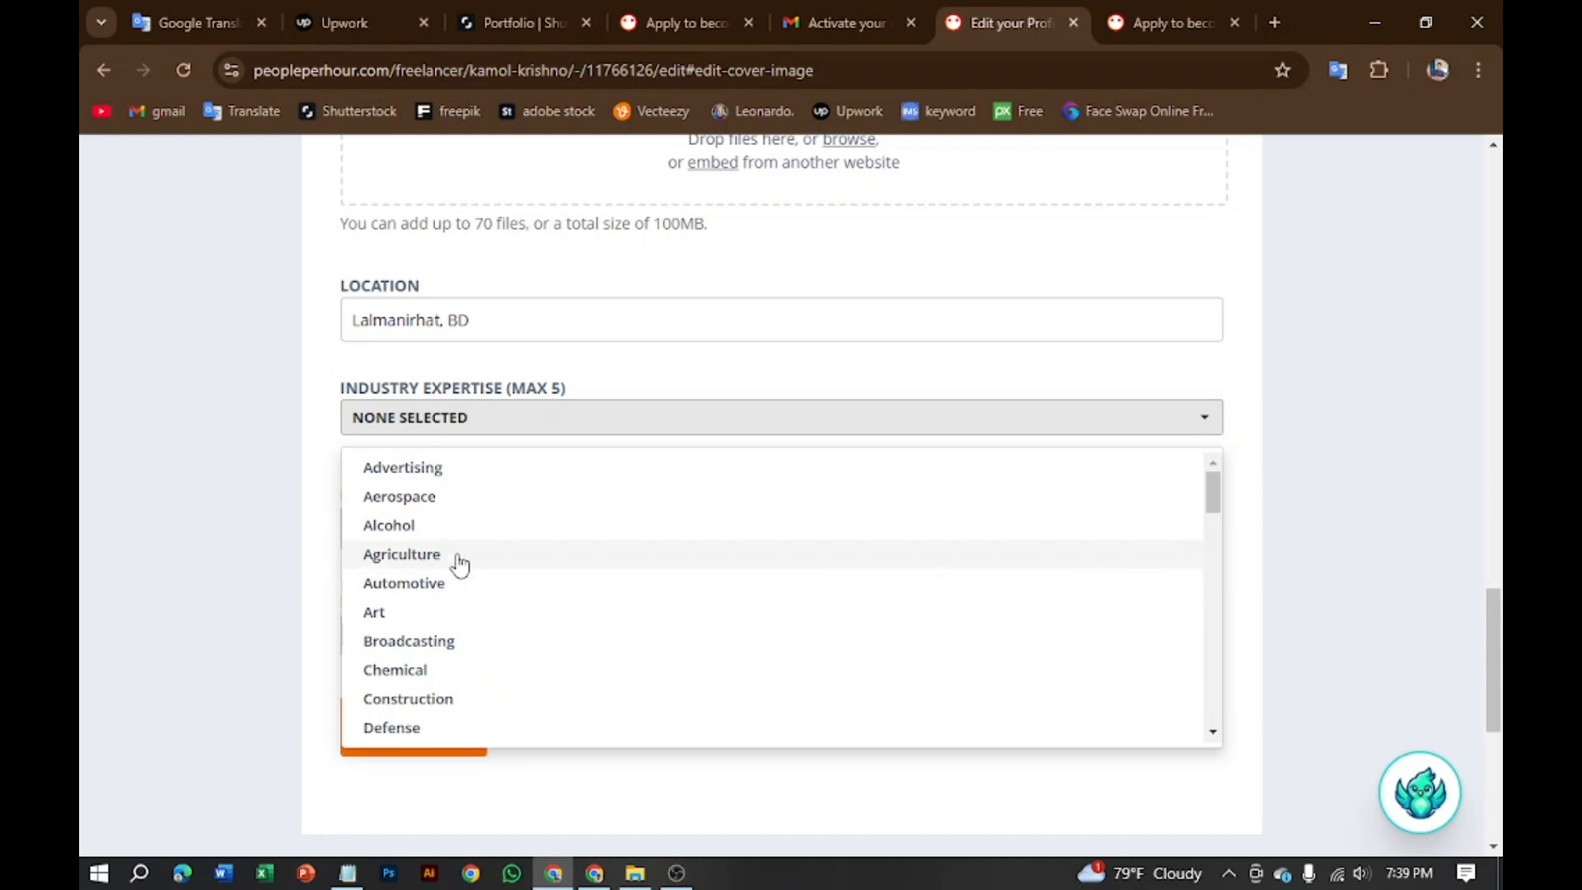
scroll(457, 569, "down", 4)
scroll(457, 567, "down", 4)
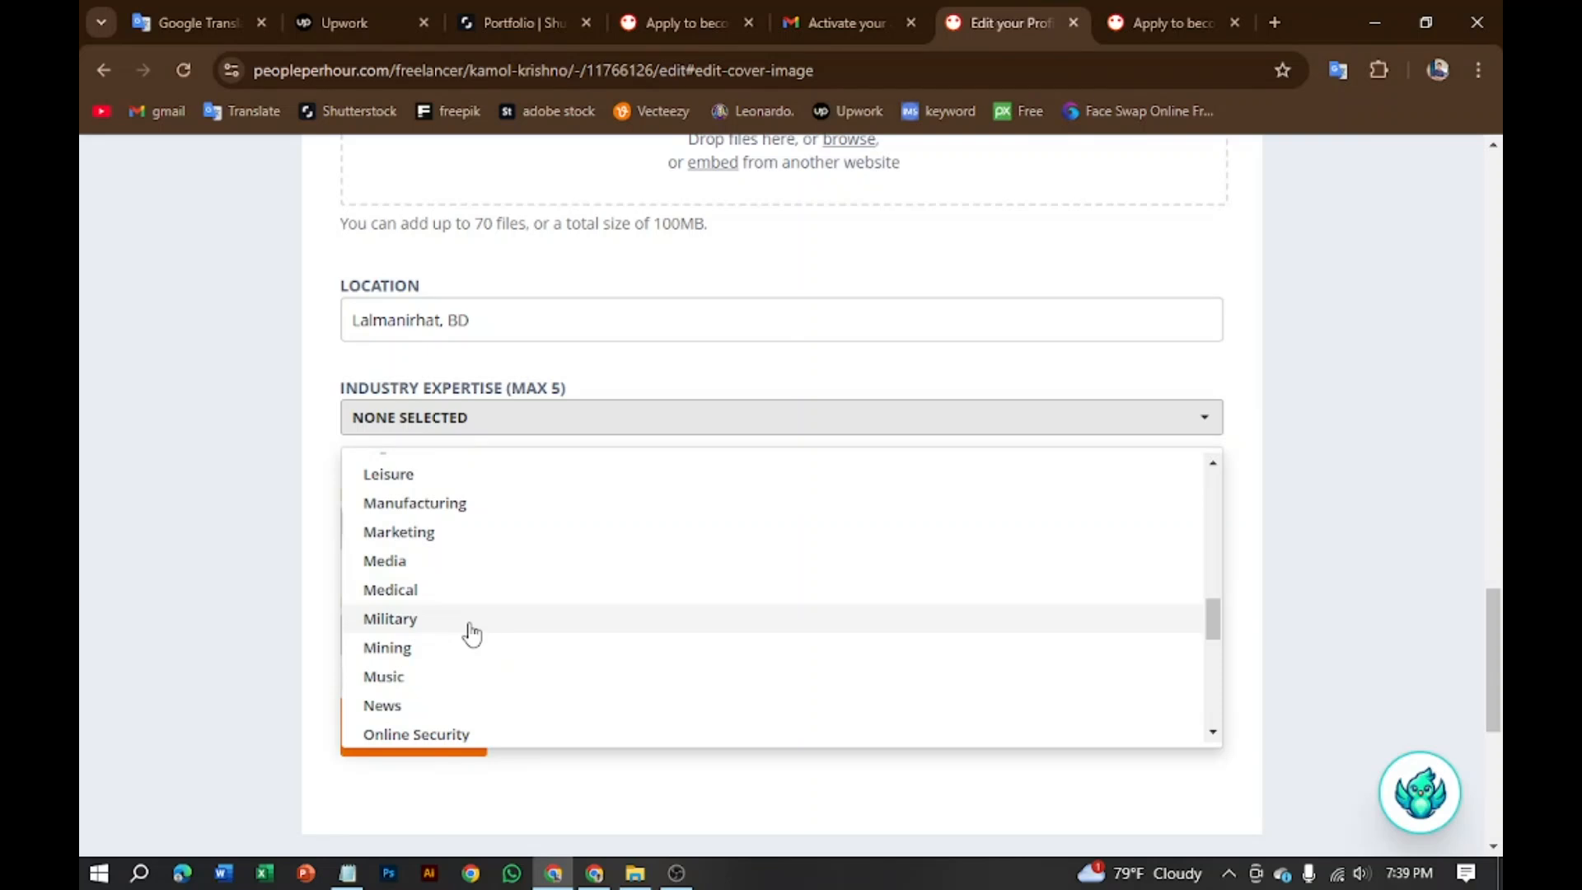
left_click(405, 563)
left_click(1201, 424)
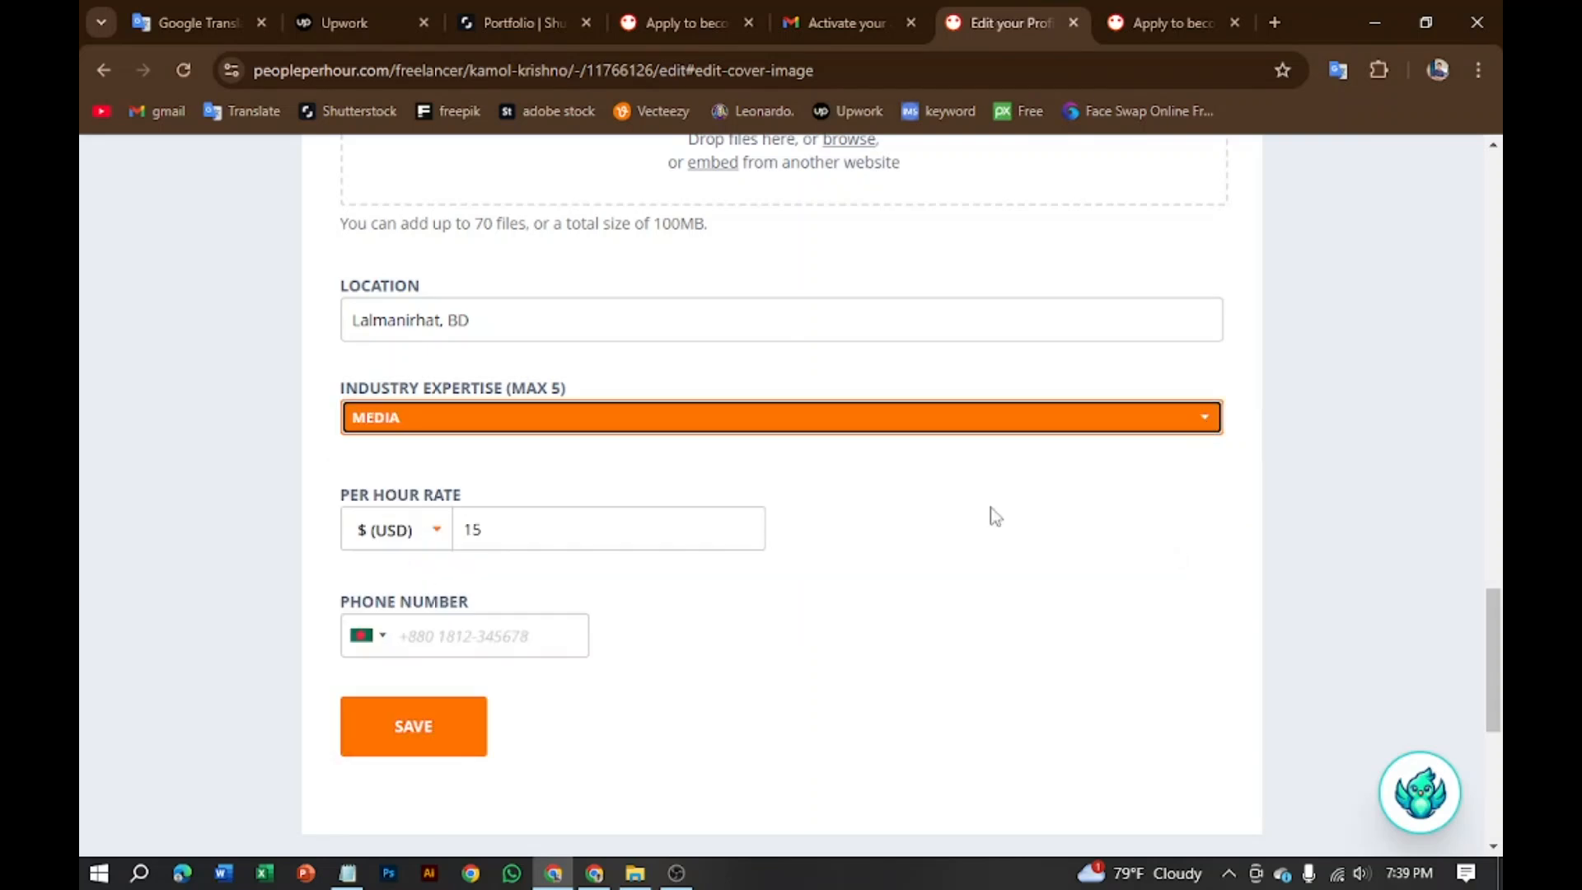
Step: Add Marketing as a second industry of expertise
left_click(1212, 419)
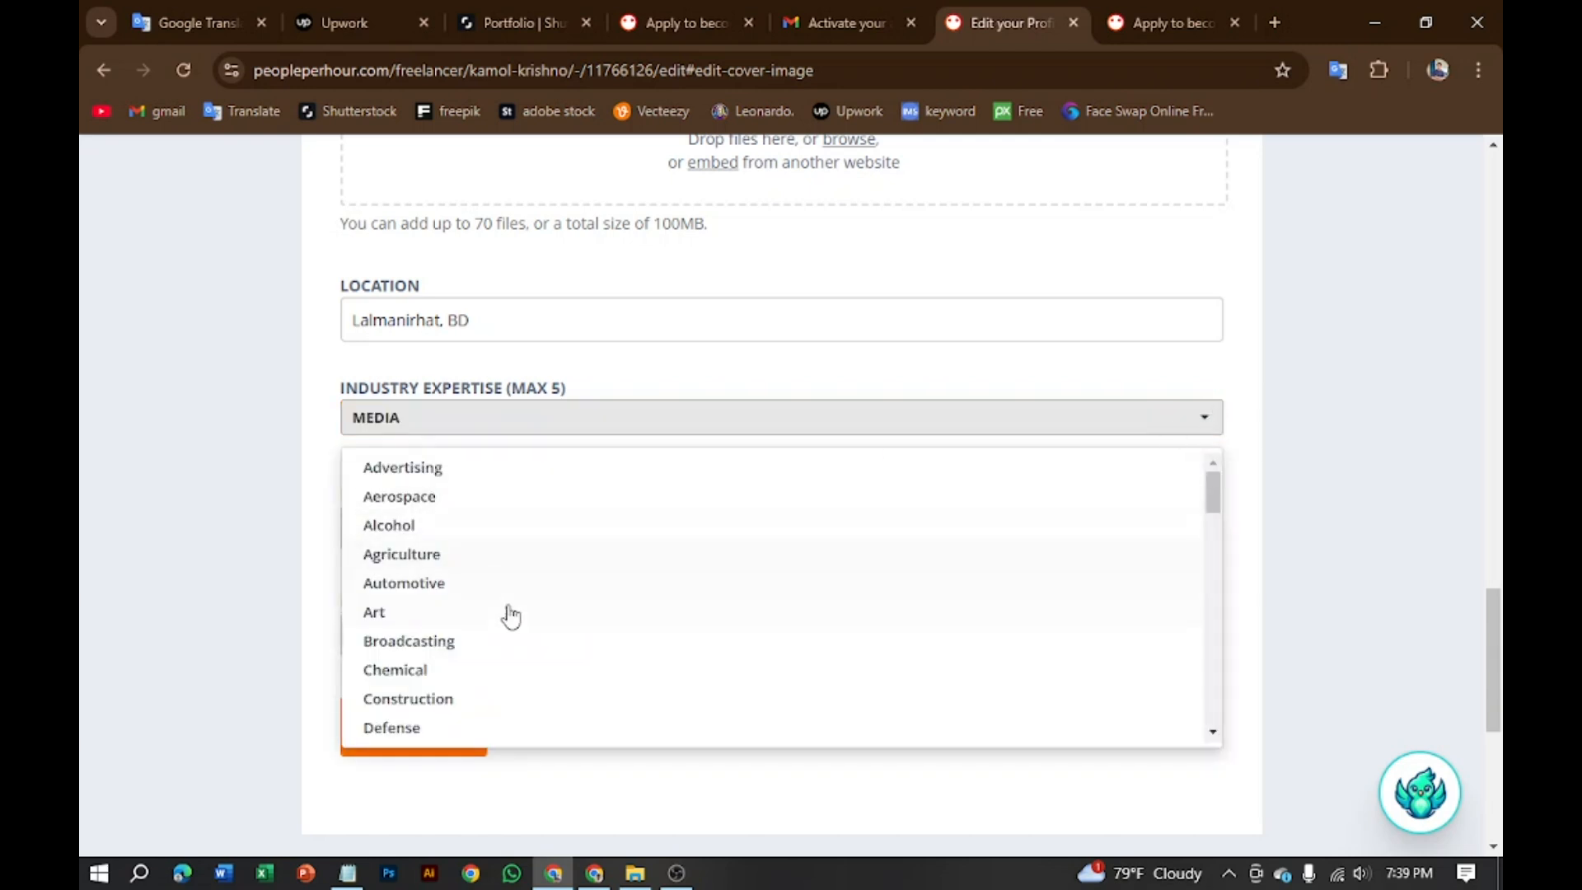
scroll(433, 600, "down", 3)
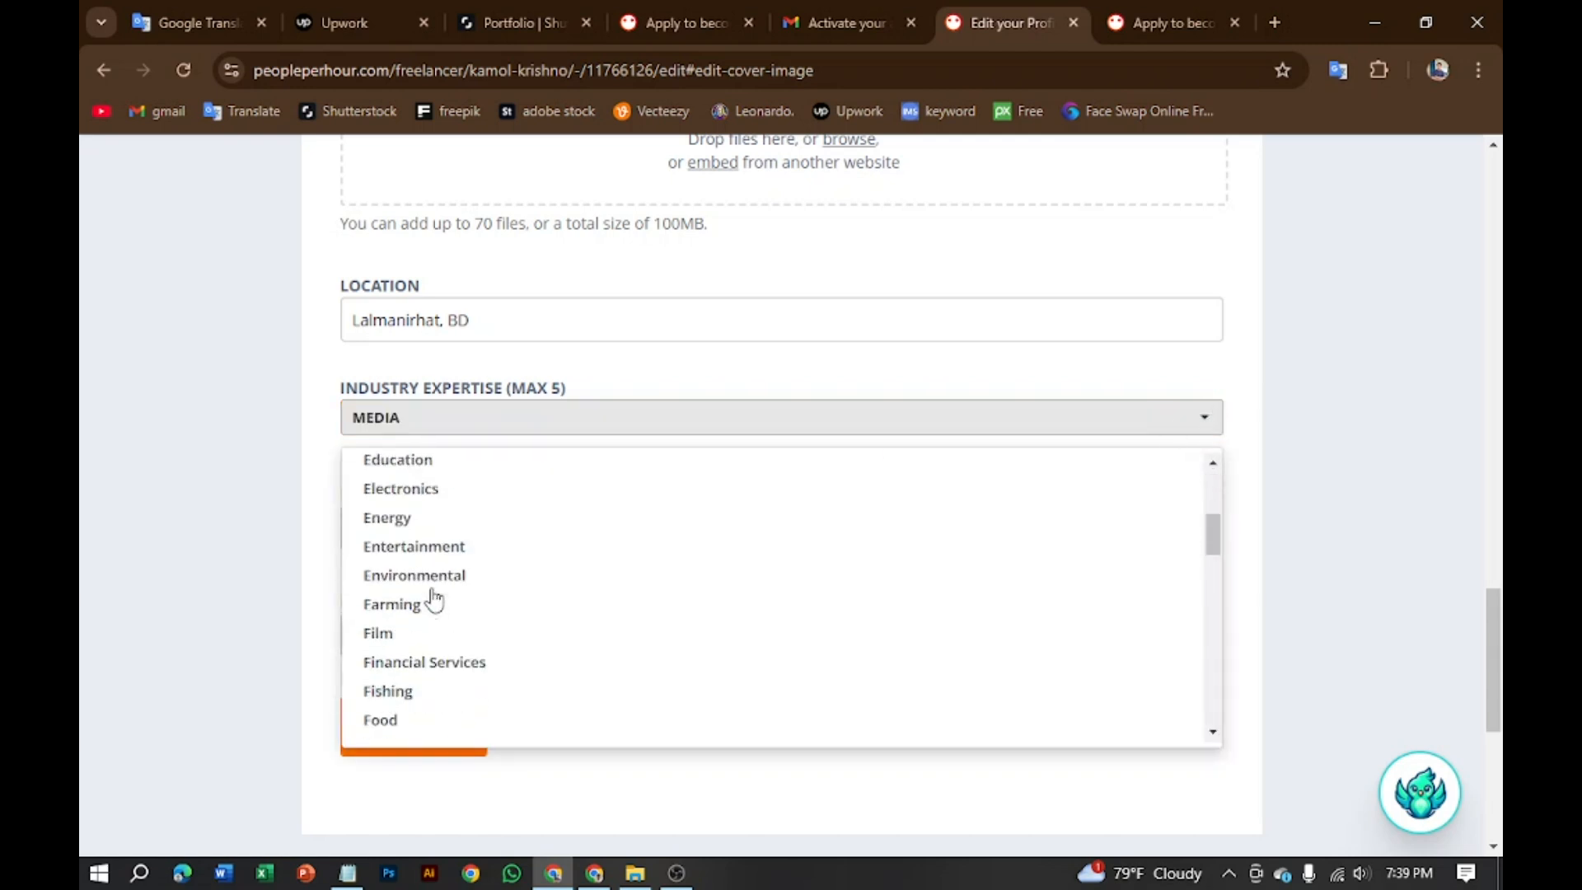
scroll(403, 684, "down", 3)
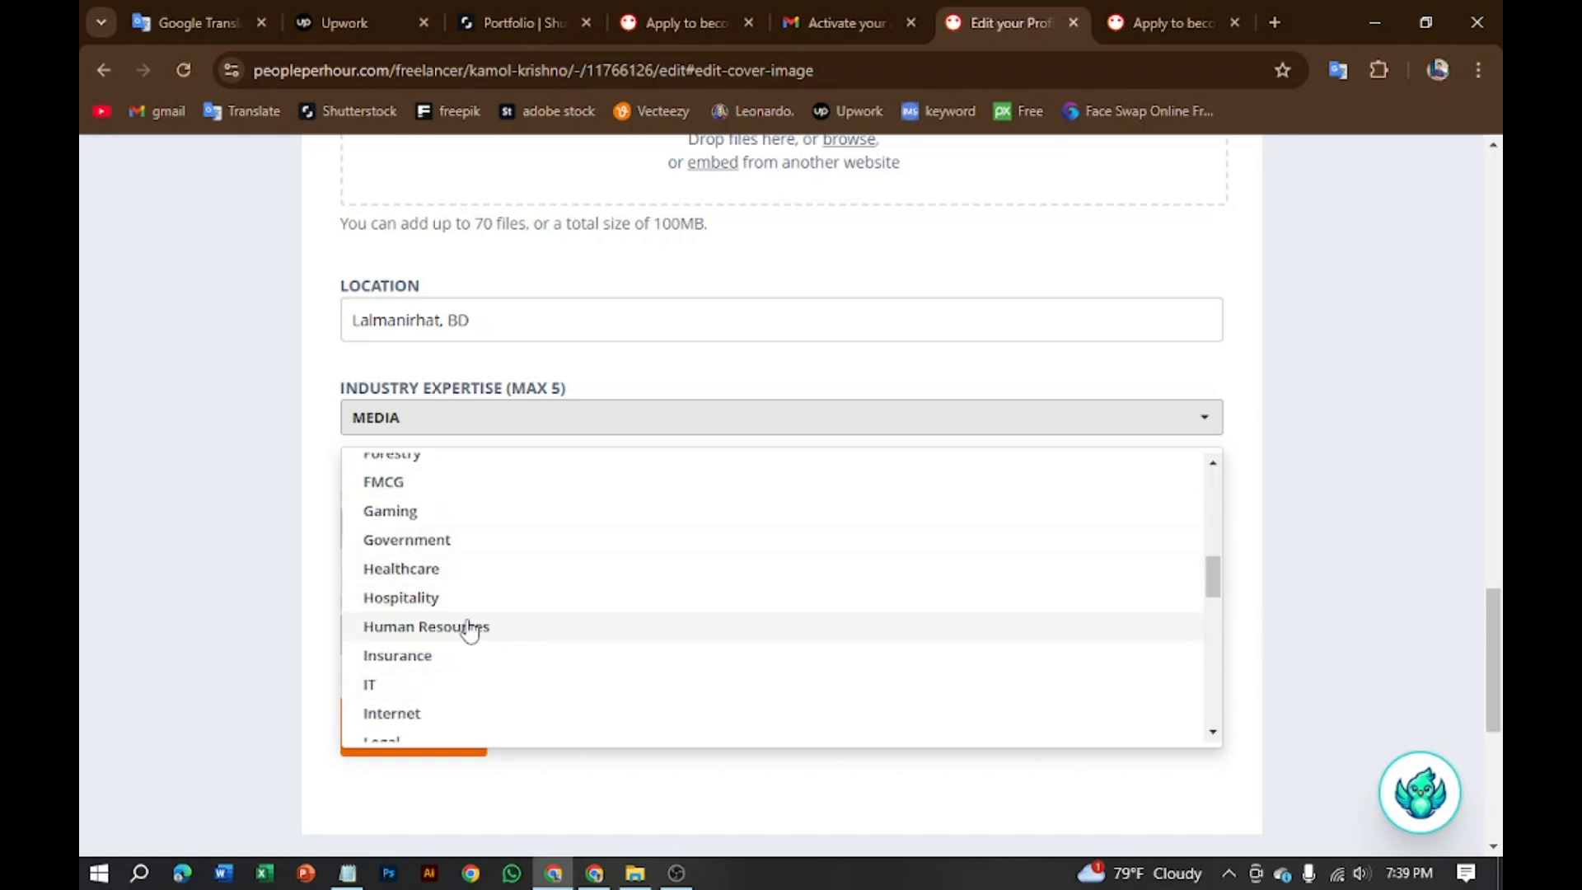
scroll(470, 689, "down", 3)
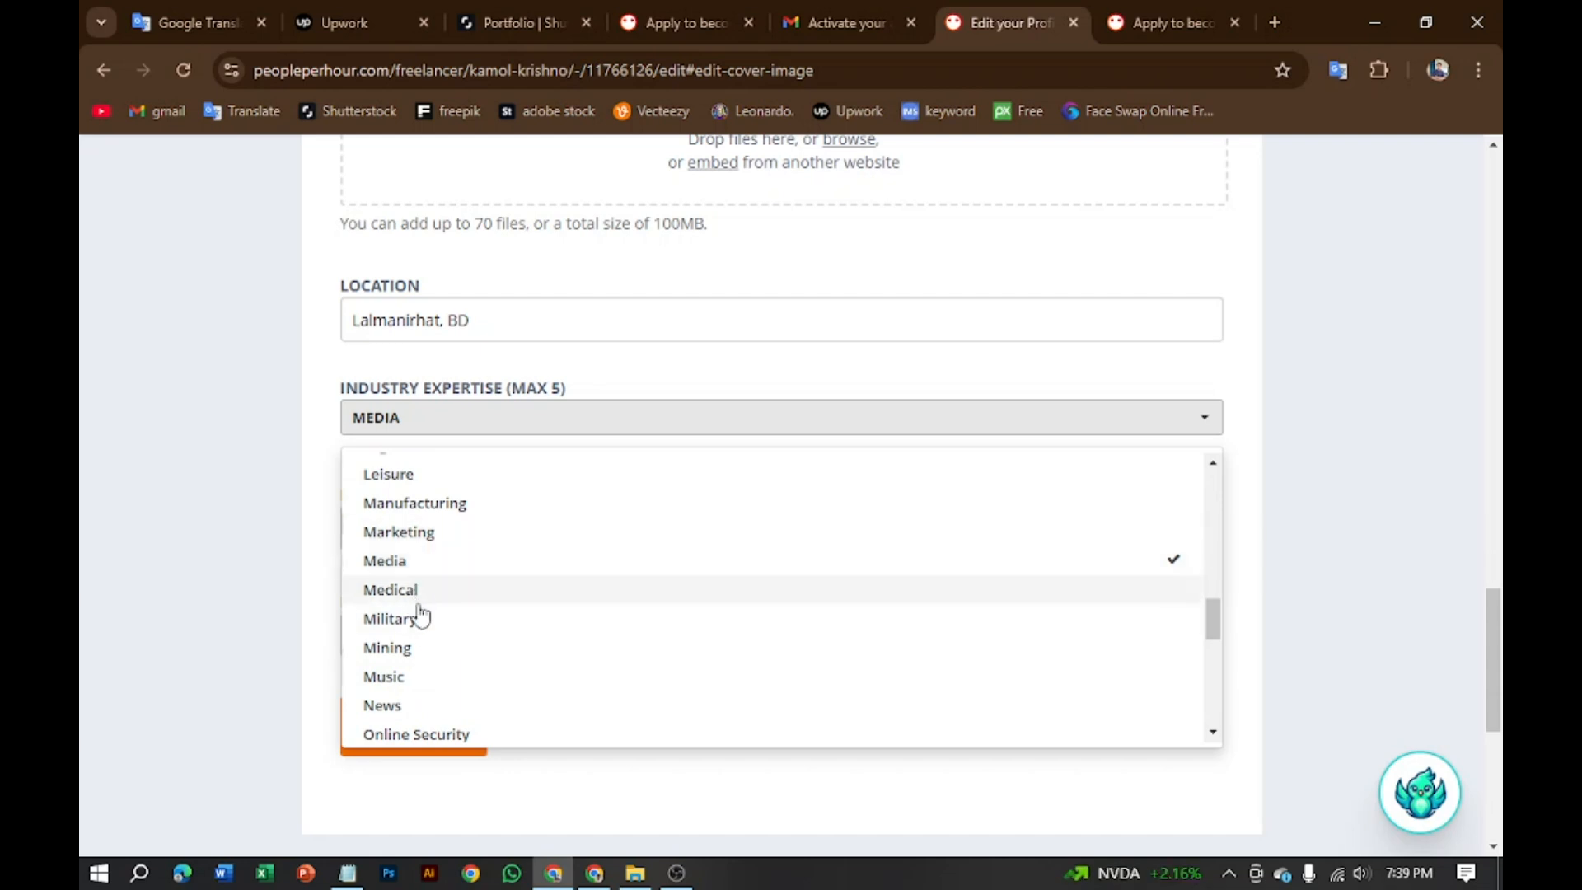
scroll(423, 703, "down", 3)
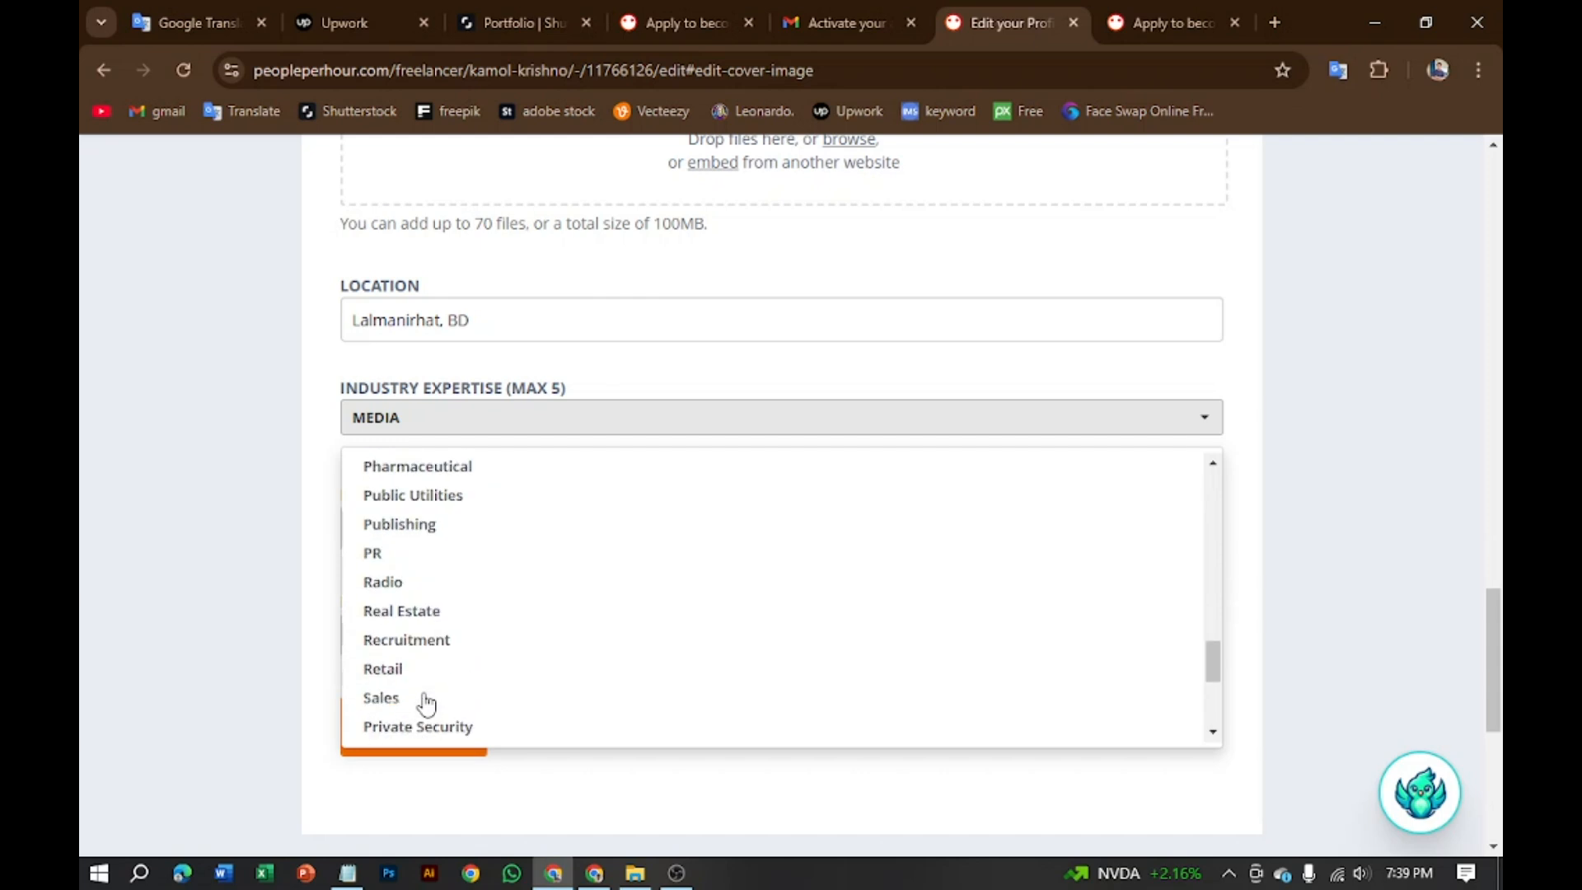
scroll(445, 667, "down", 3)
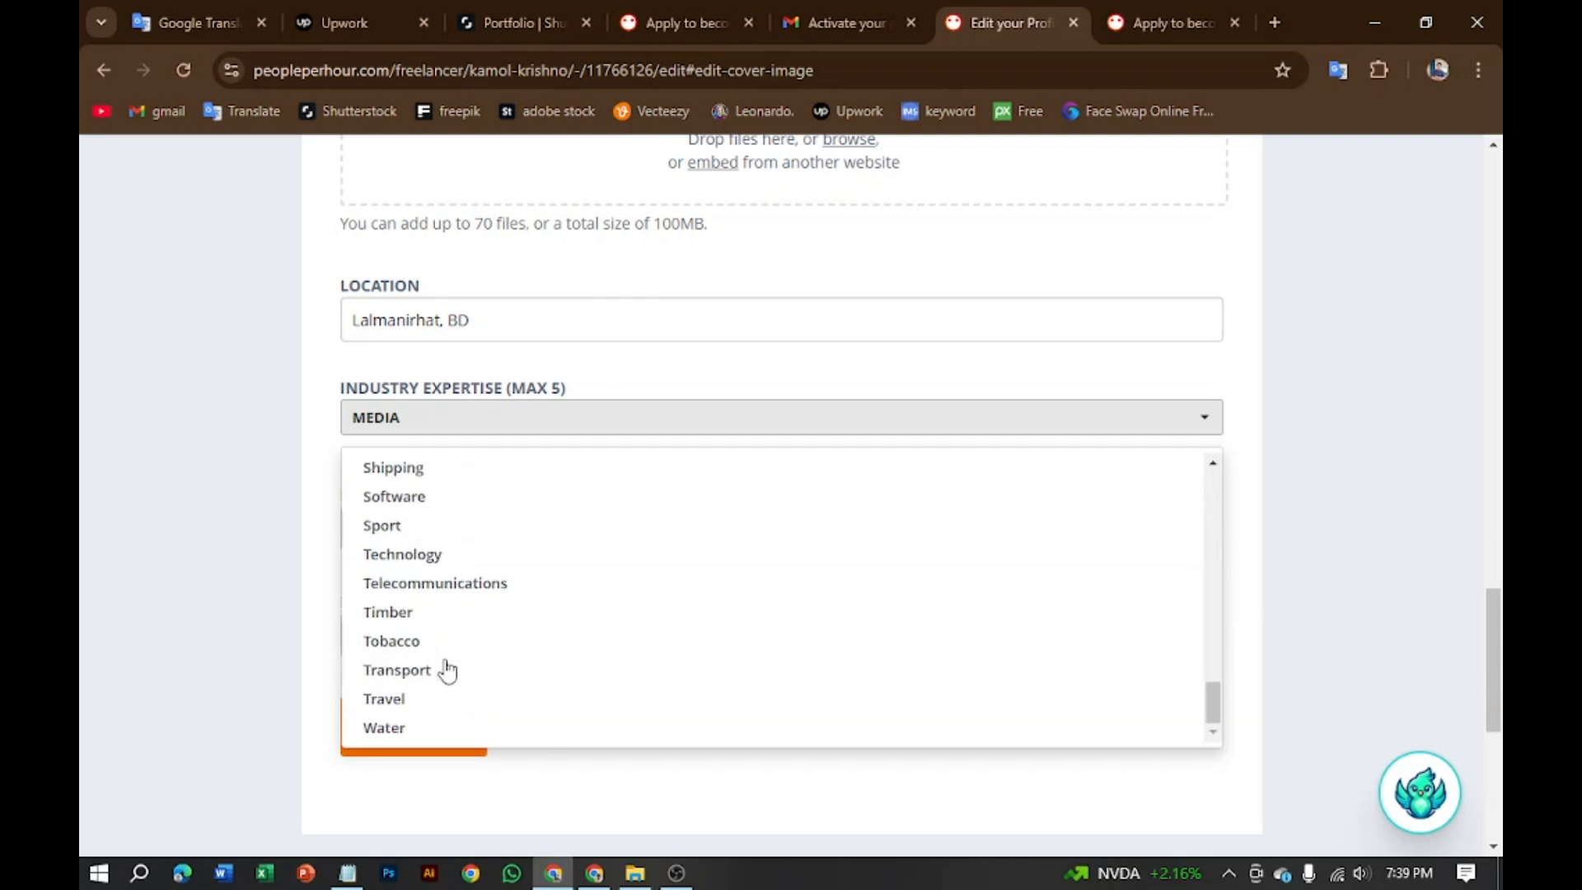
scroll(428, 616, "down", 3)
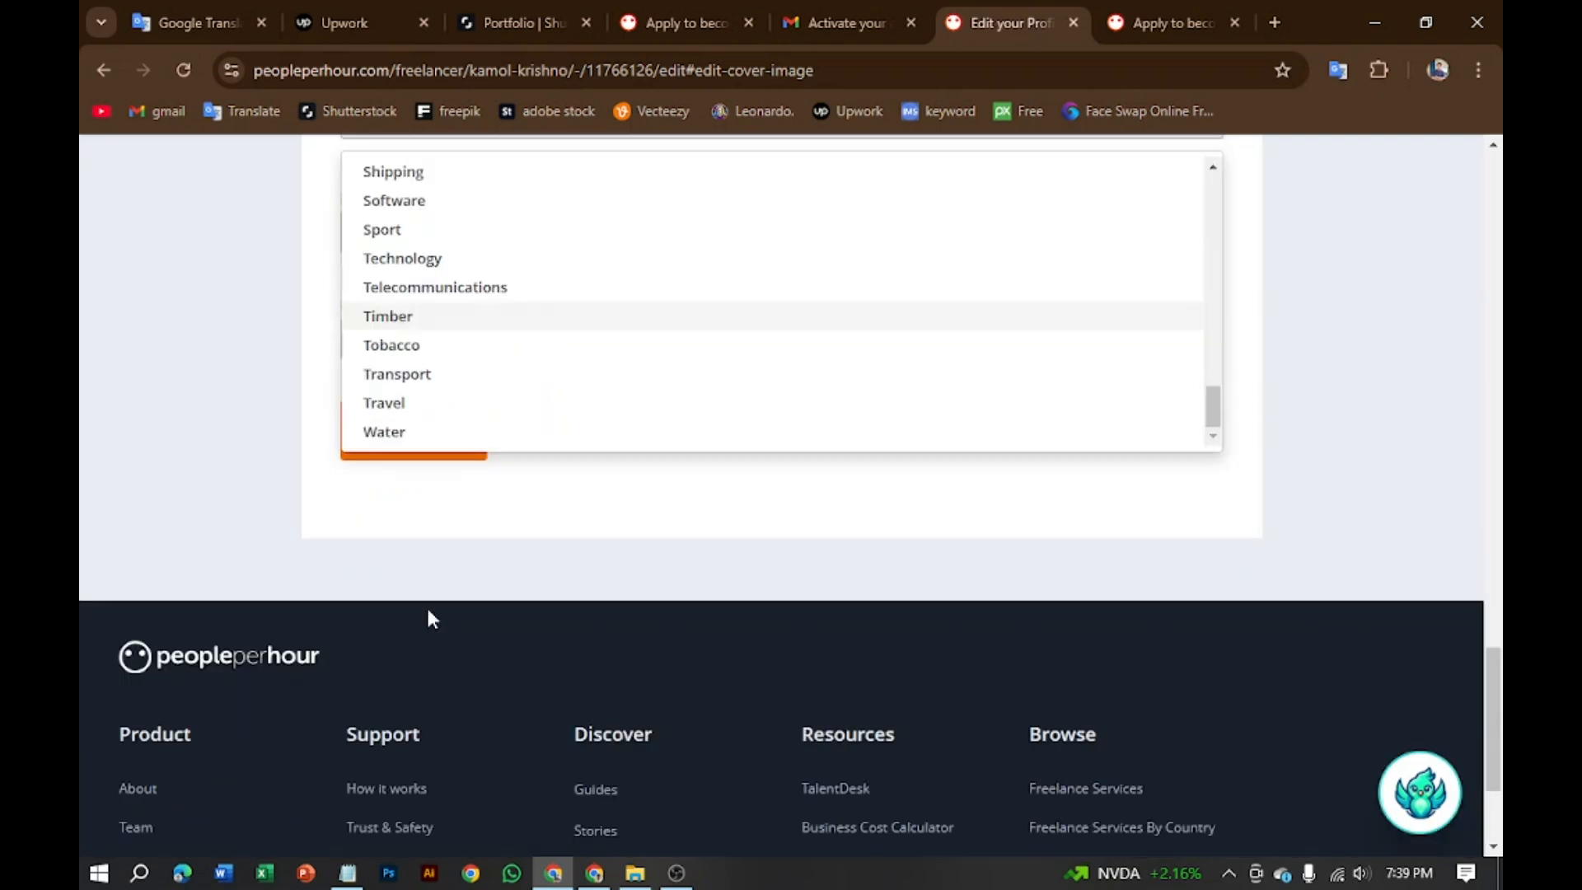
scroll(417, 415, "up", 3)
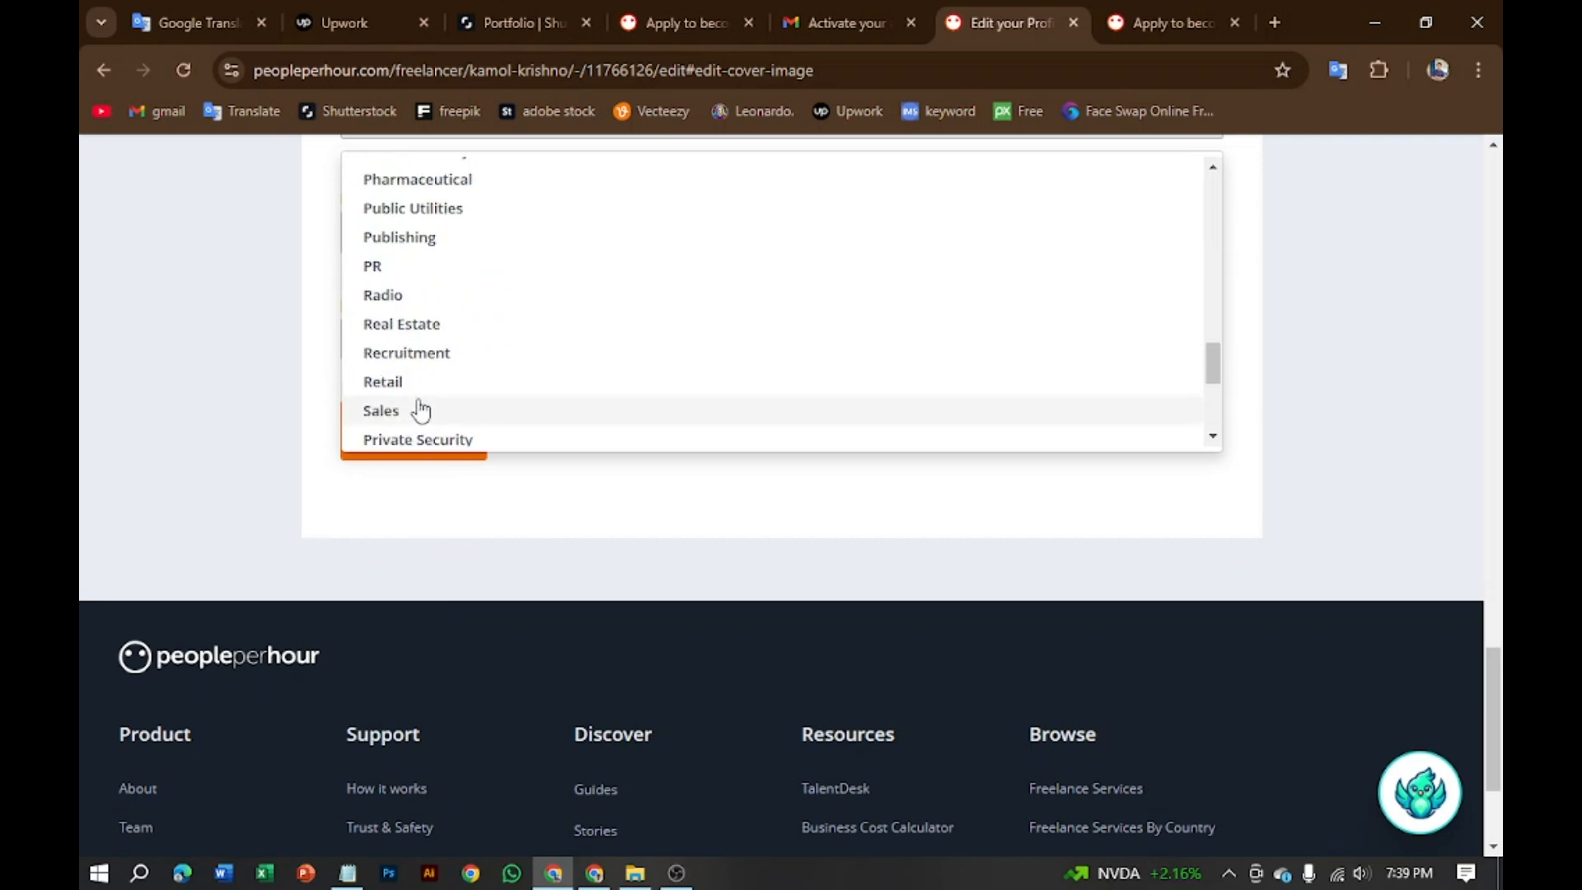
scroll(417, 415, "up", 3)
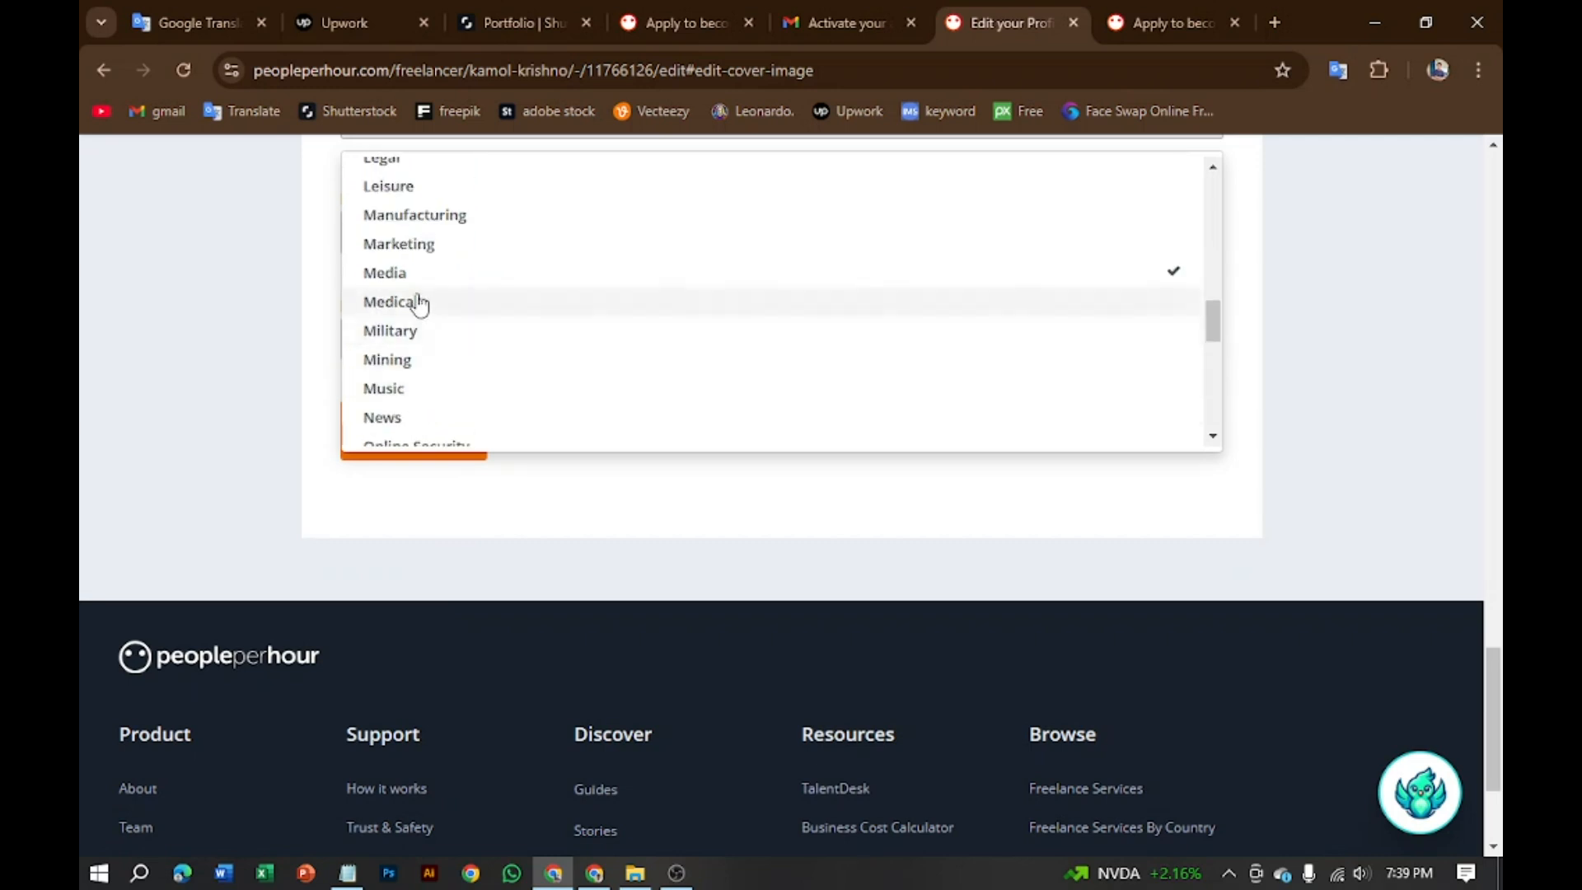
scroll(416, 255, "up", 3)
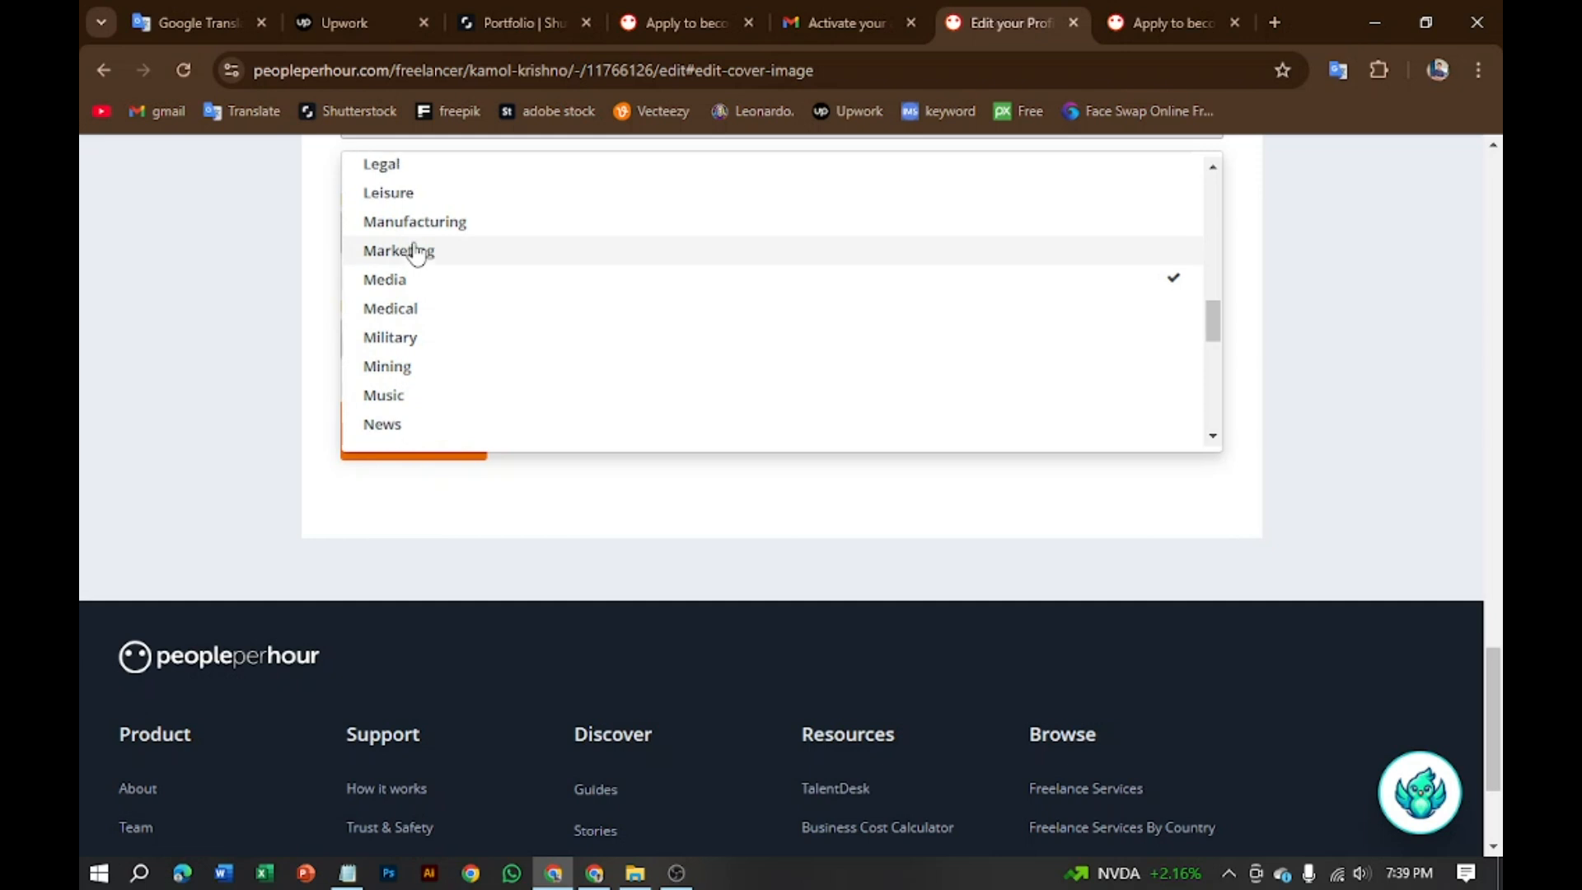
scroll(417, 381, "down", 3)
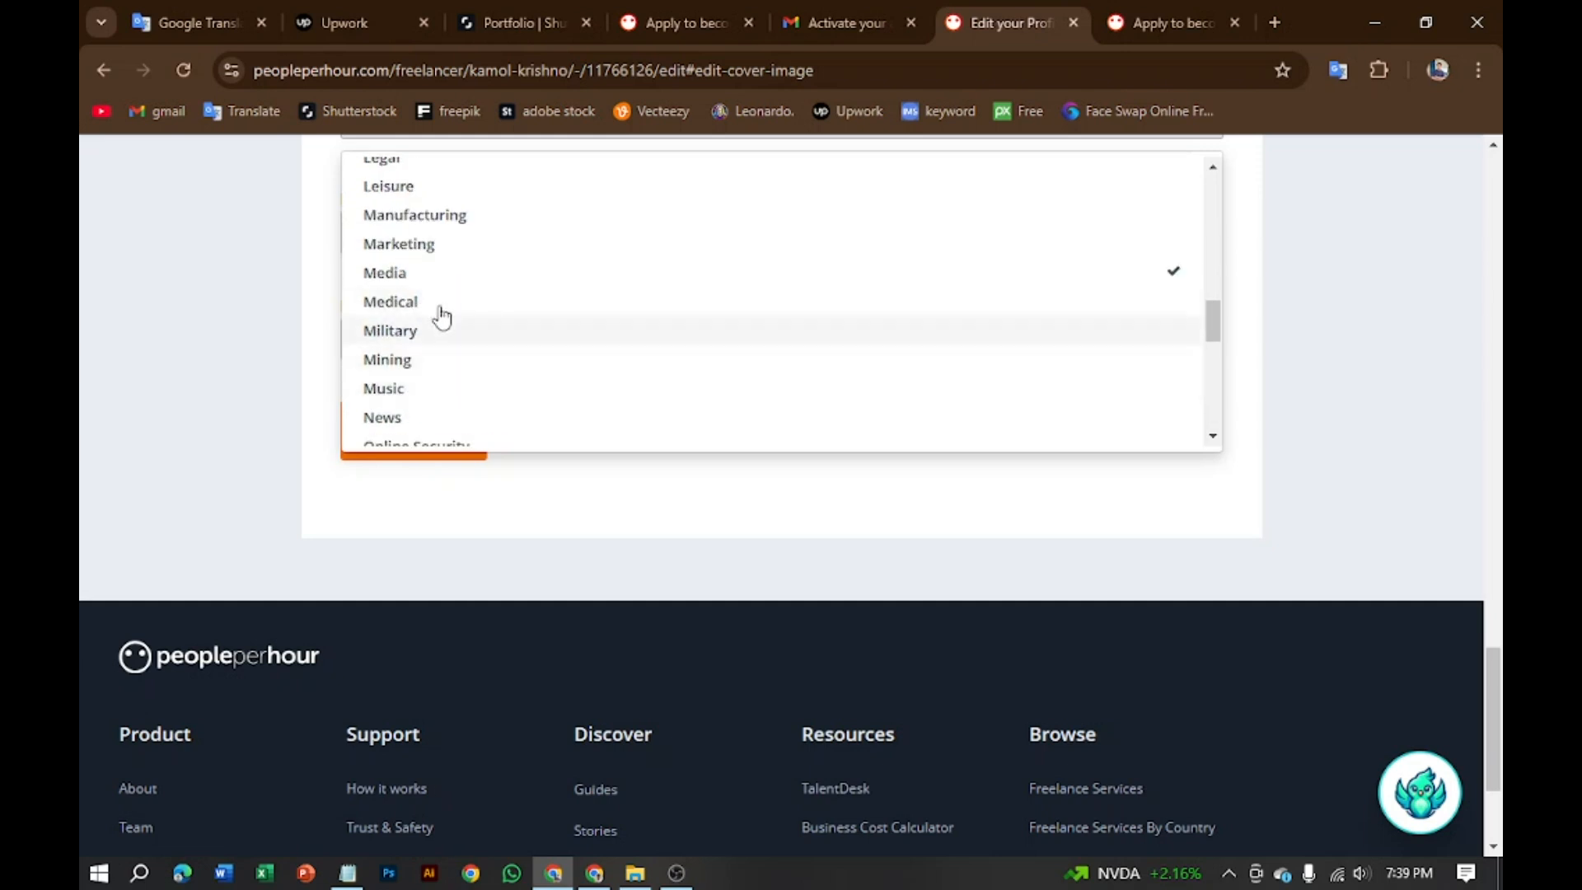
left_click(434, 246)
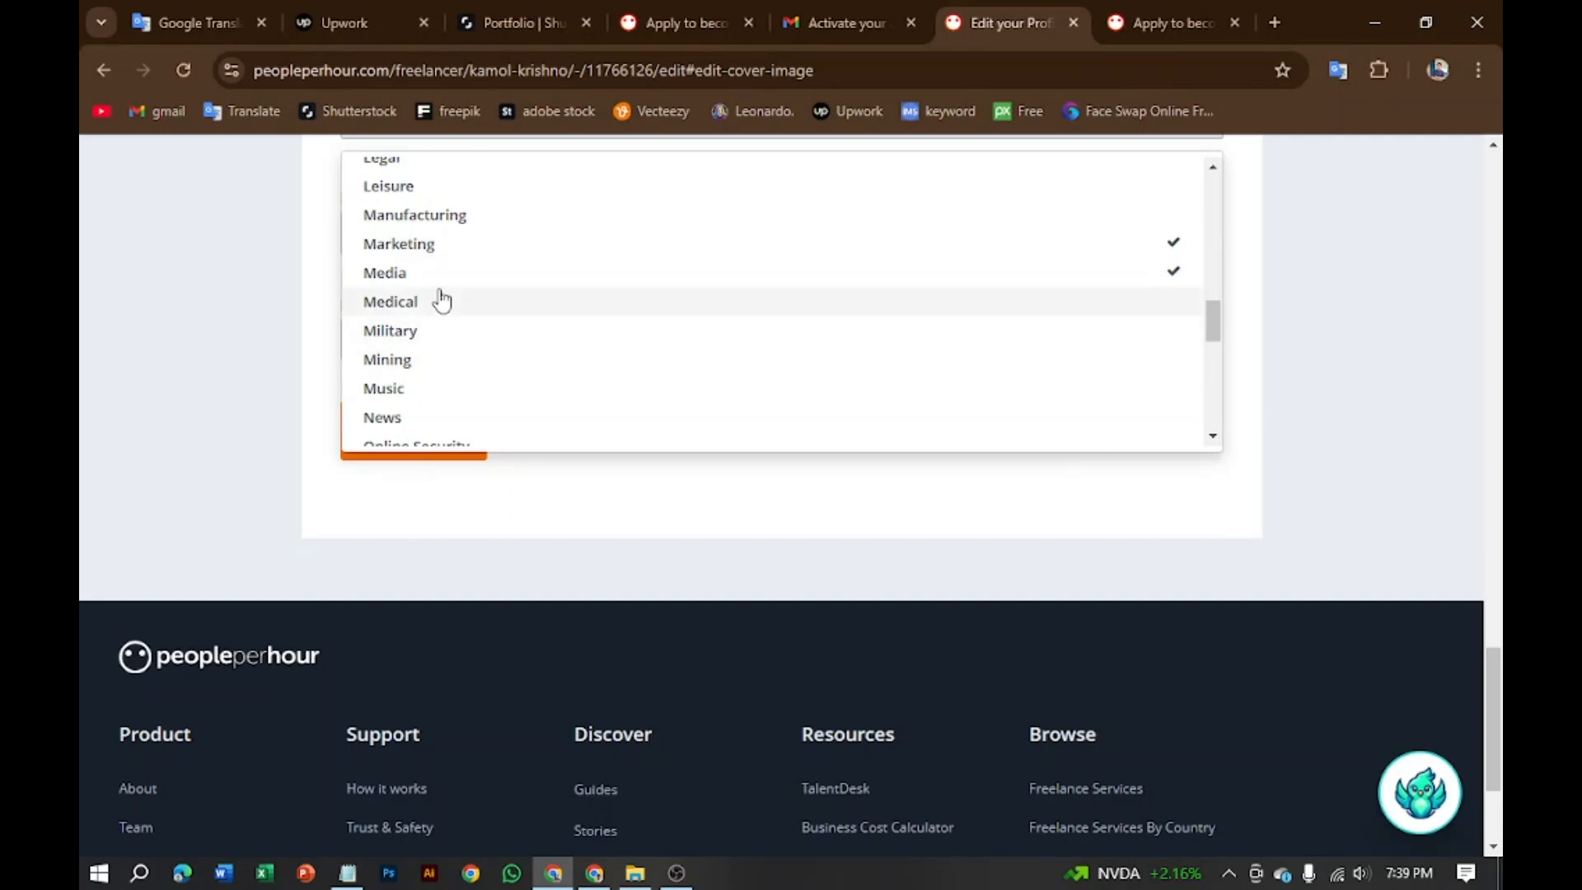
Step: Tick Education as the third industry and close the list
scroll(434, 283, "up", 4)
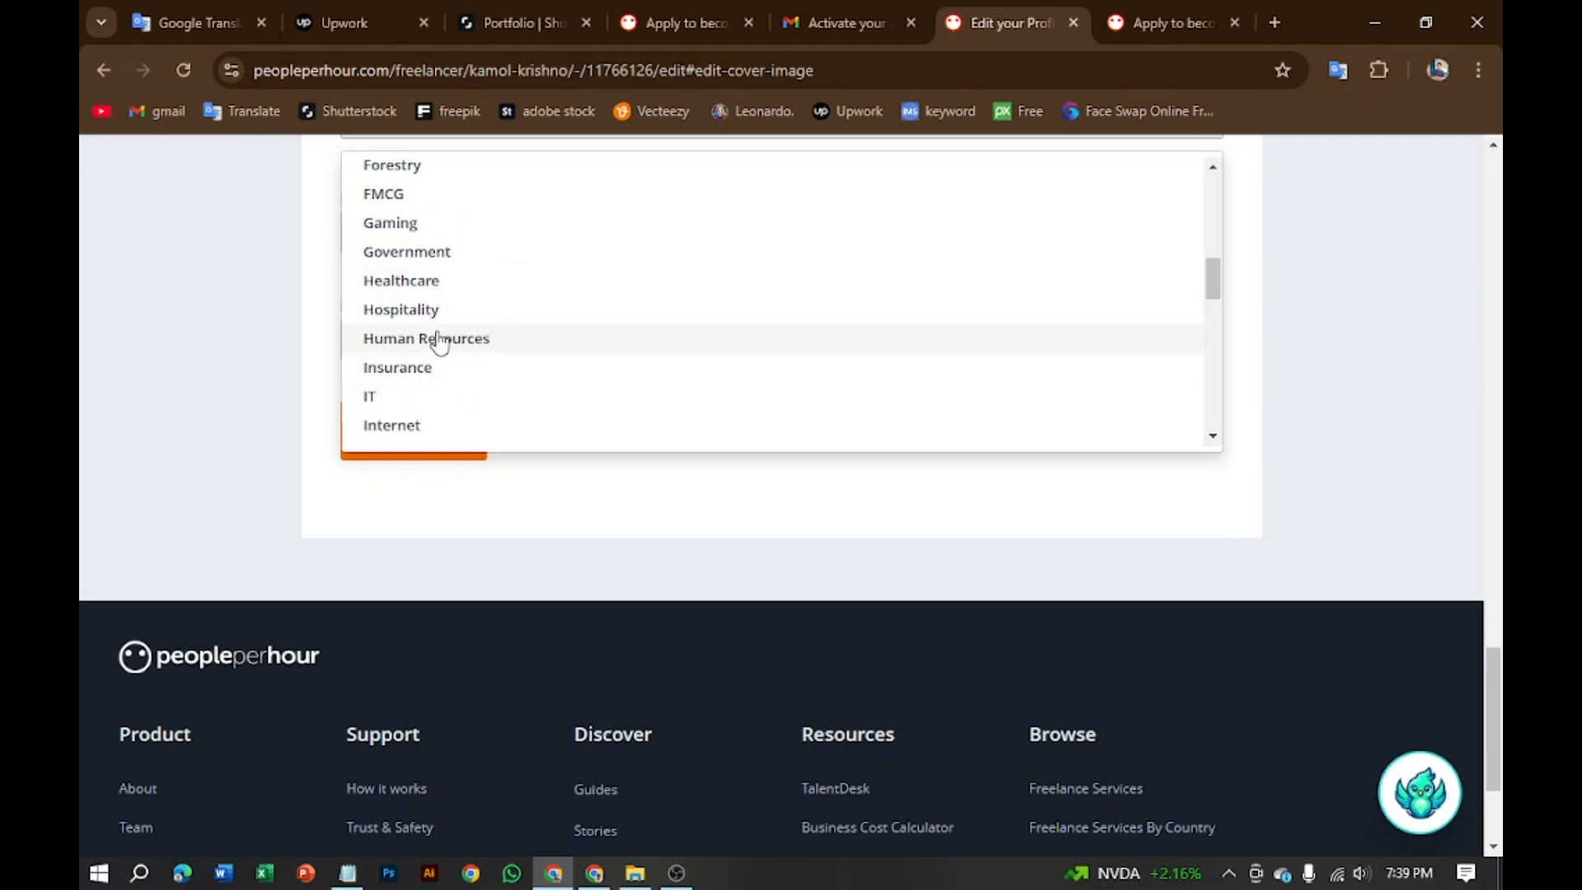
scroll(437, 338, "up", 3)
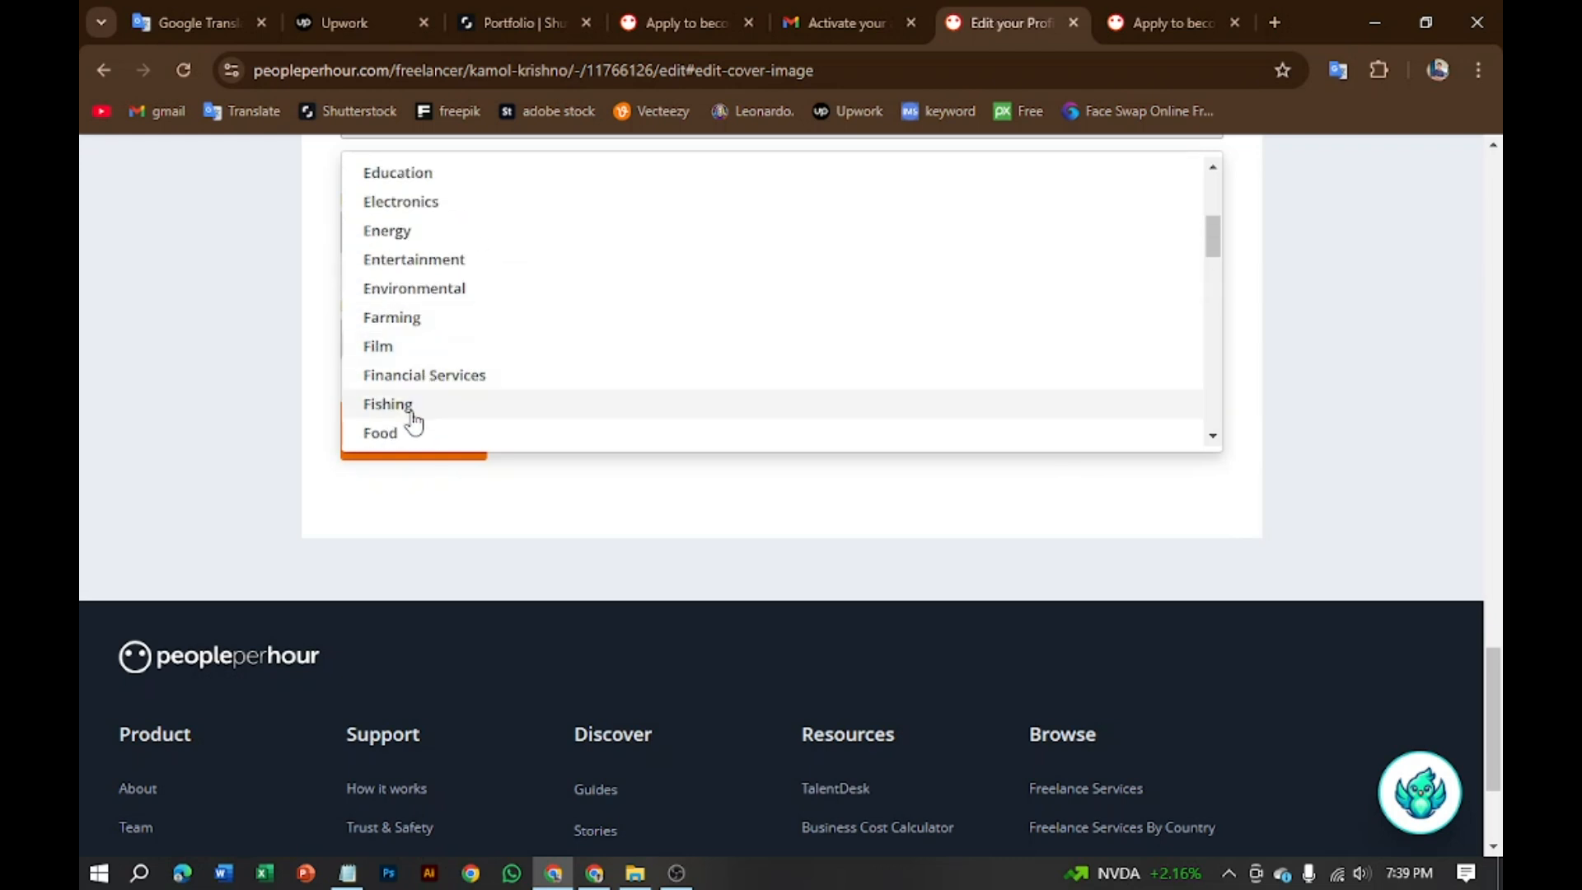
scroll(431, 212, "up", 3)
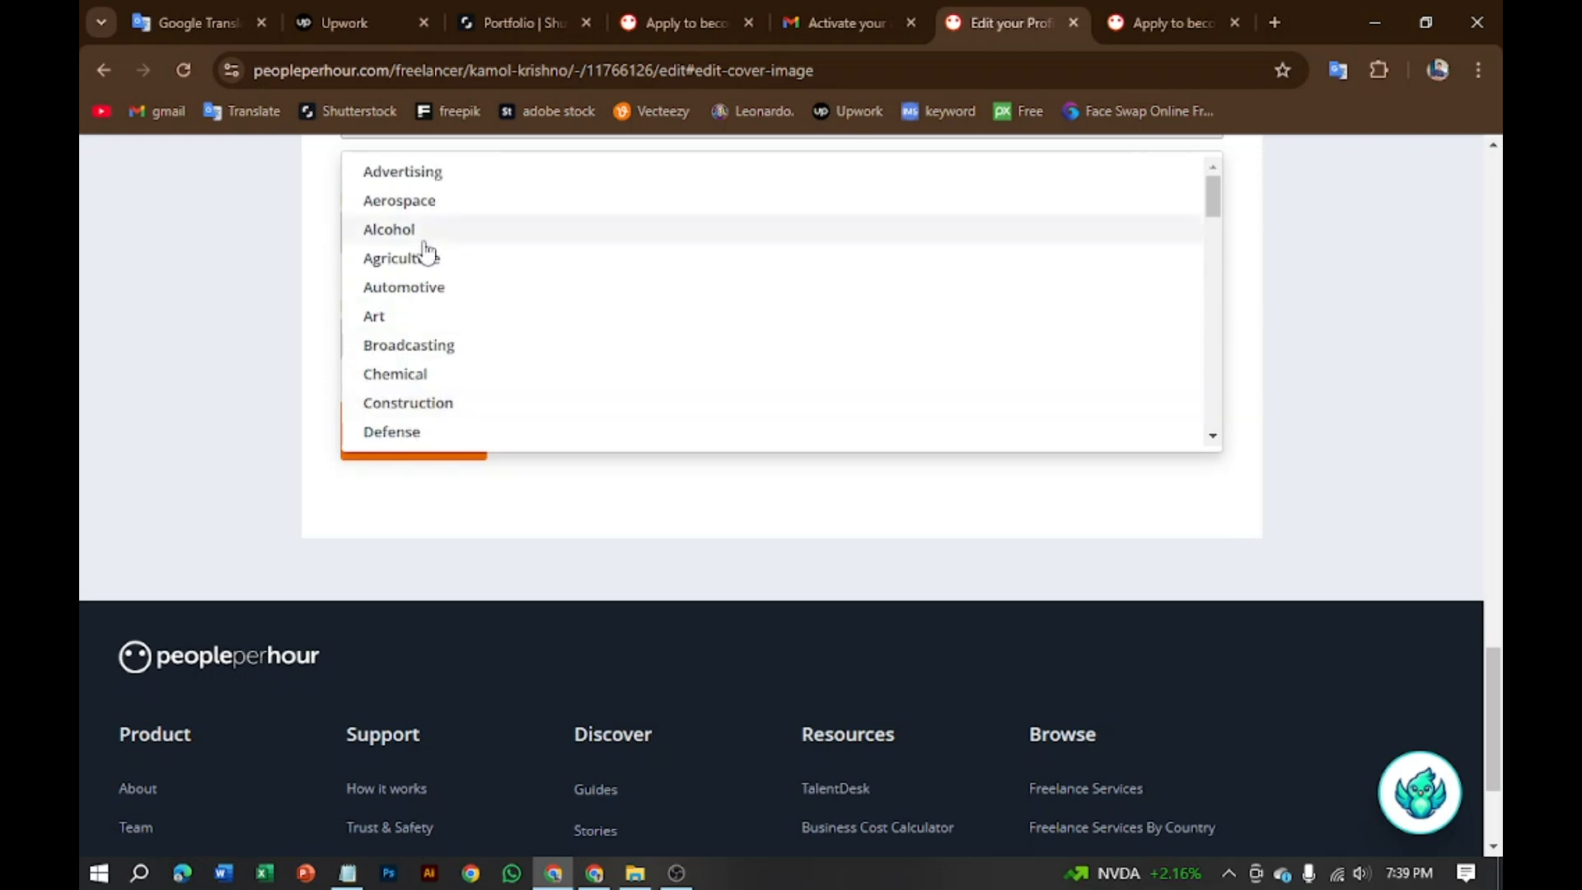
scroll(426, 251, "up", 6)
scroll(404, 428, "down", 3)
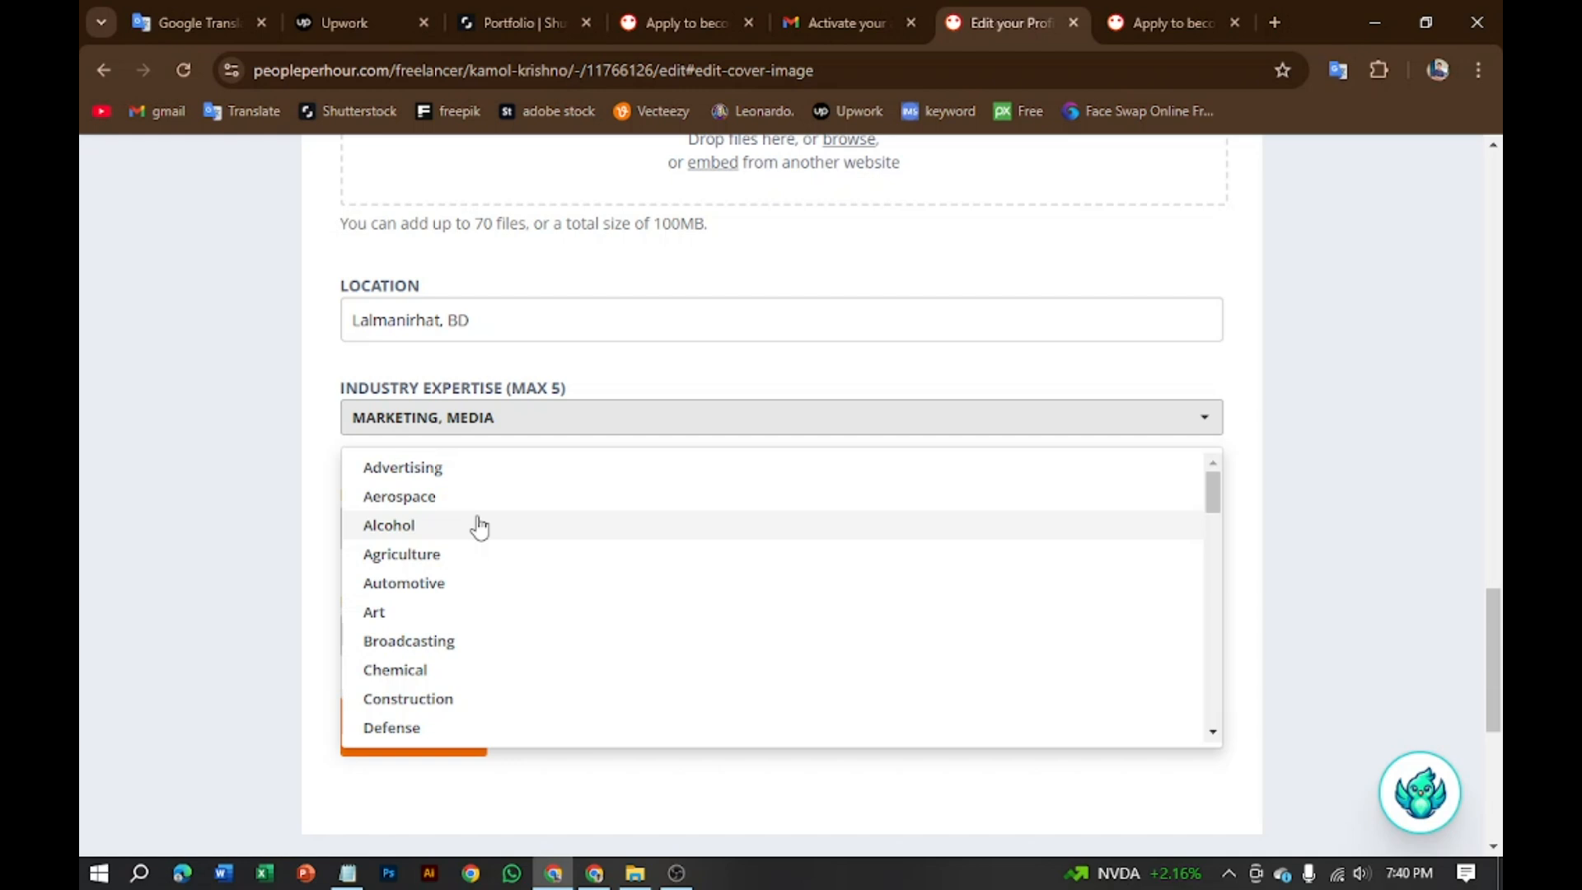
scroll(462, 663, "down", 3)
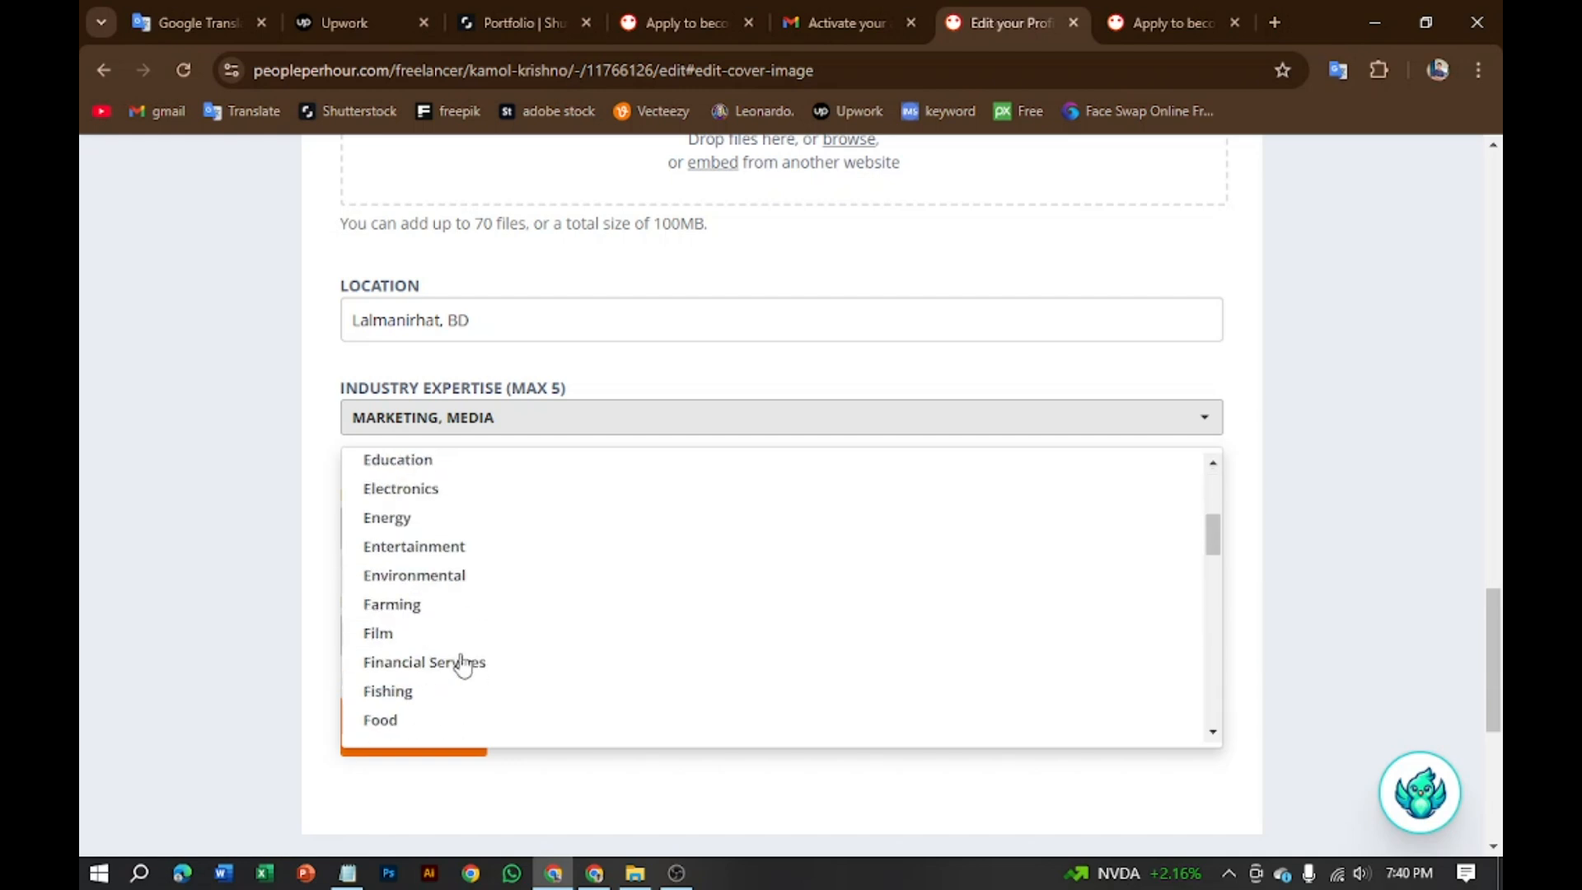
scroll(461, 663, "down", 3)
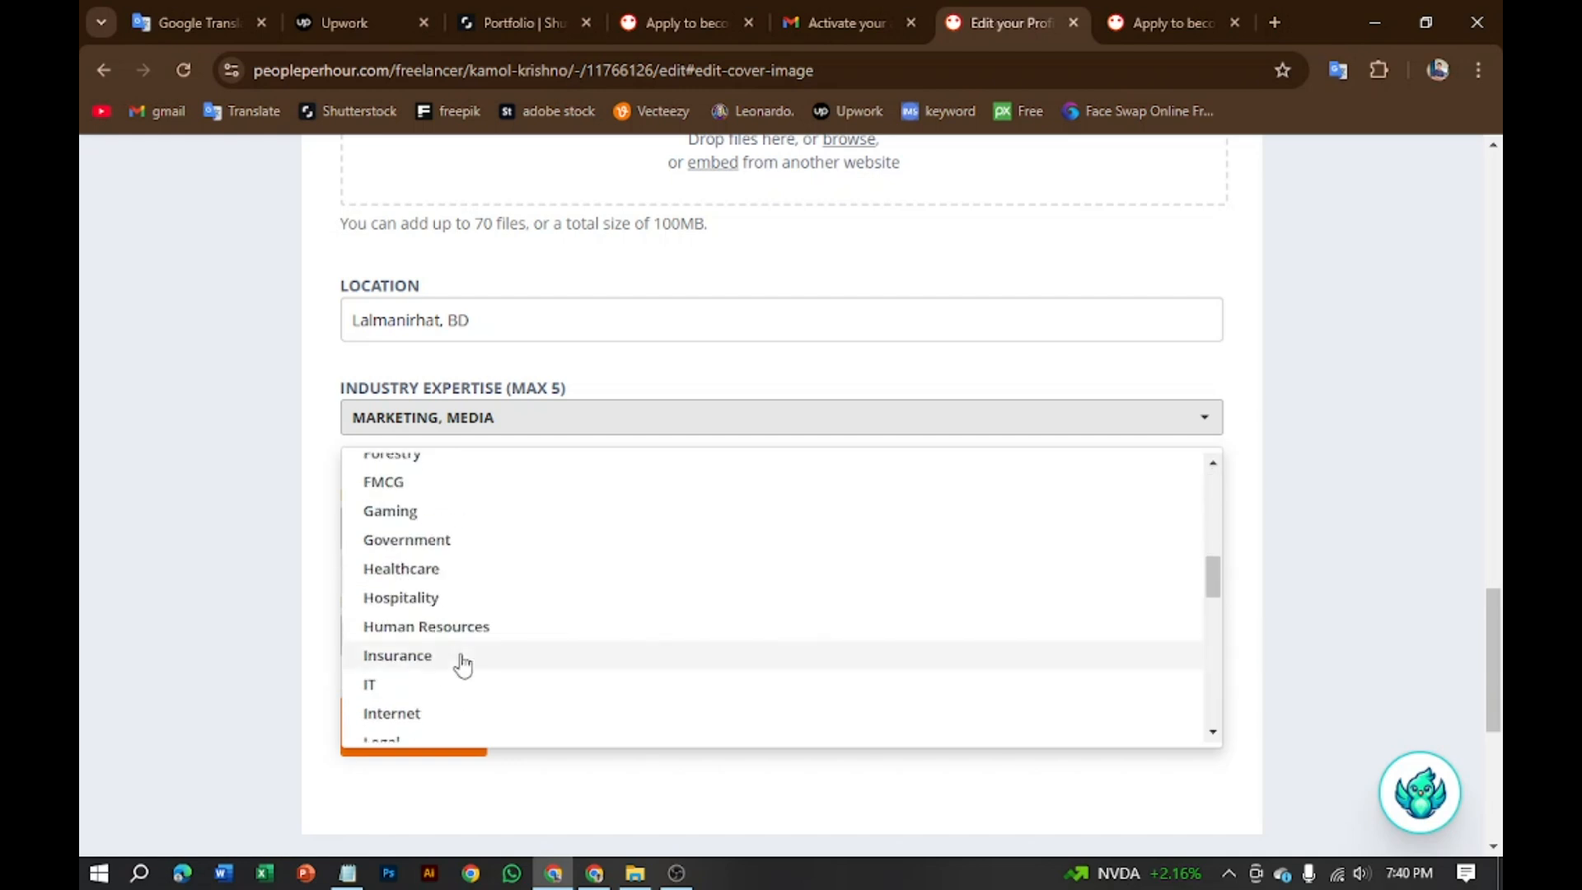
scroll(462, 665, "down", 3)
scroll(462, 665, "down", 3)
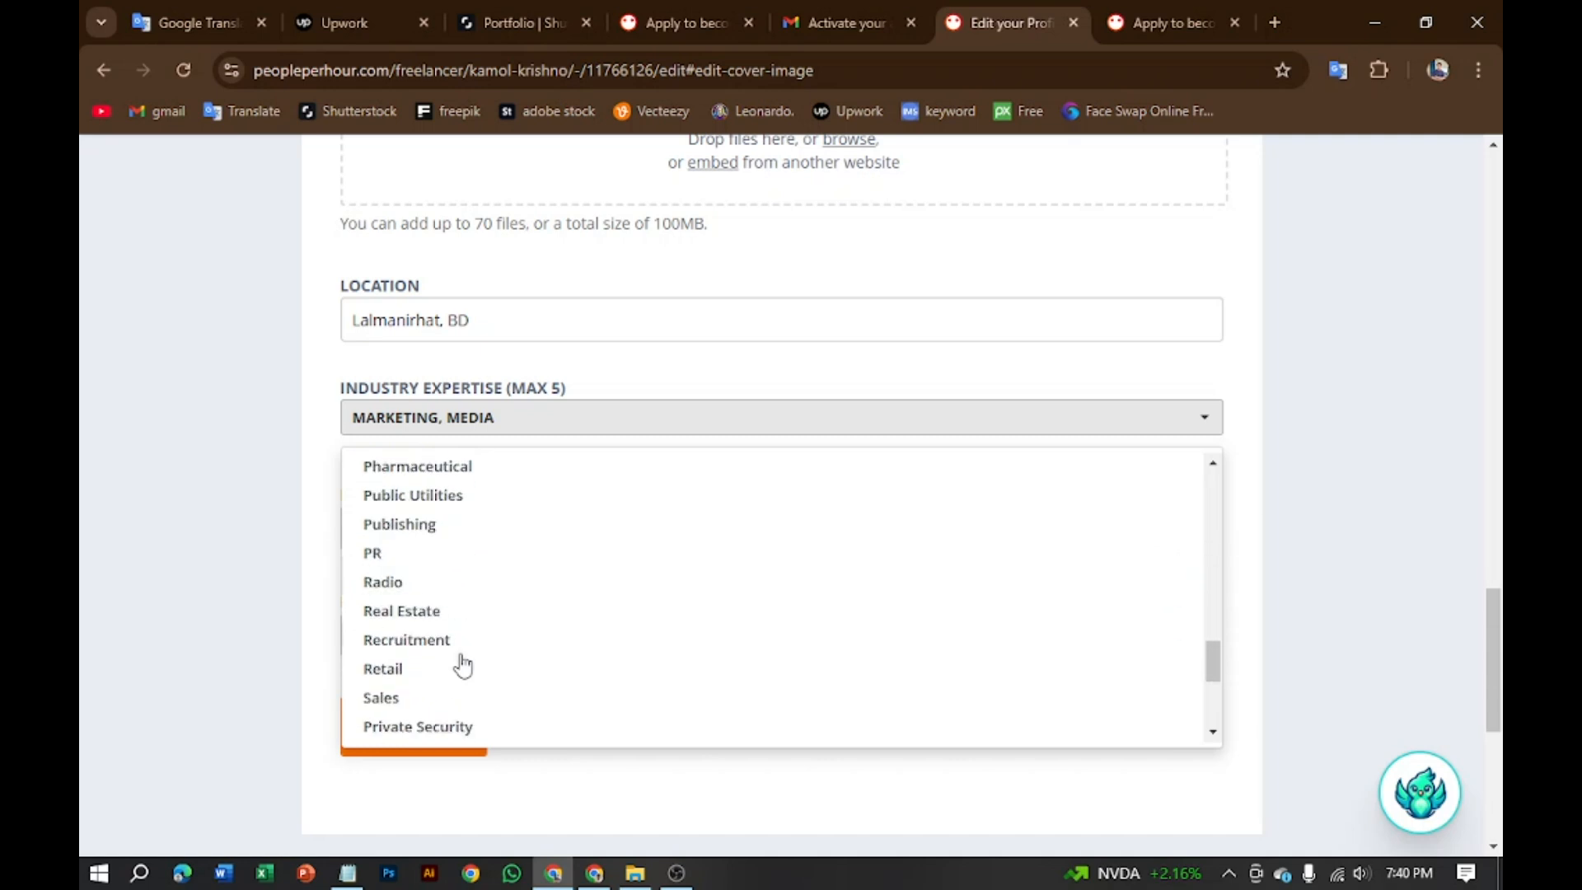
scroll(463, 664, "down", 3)
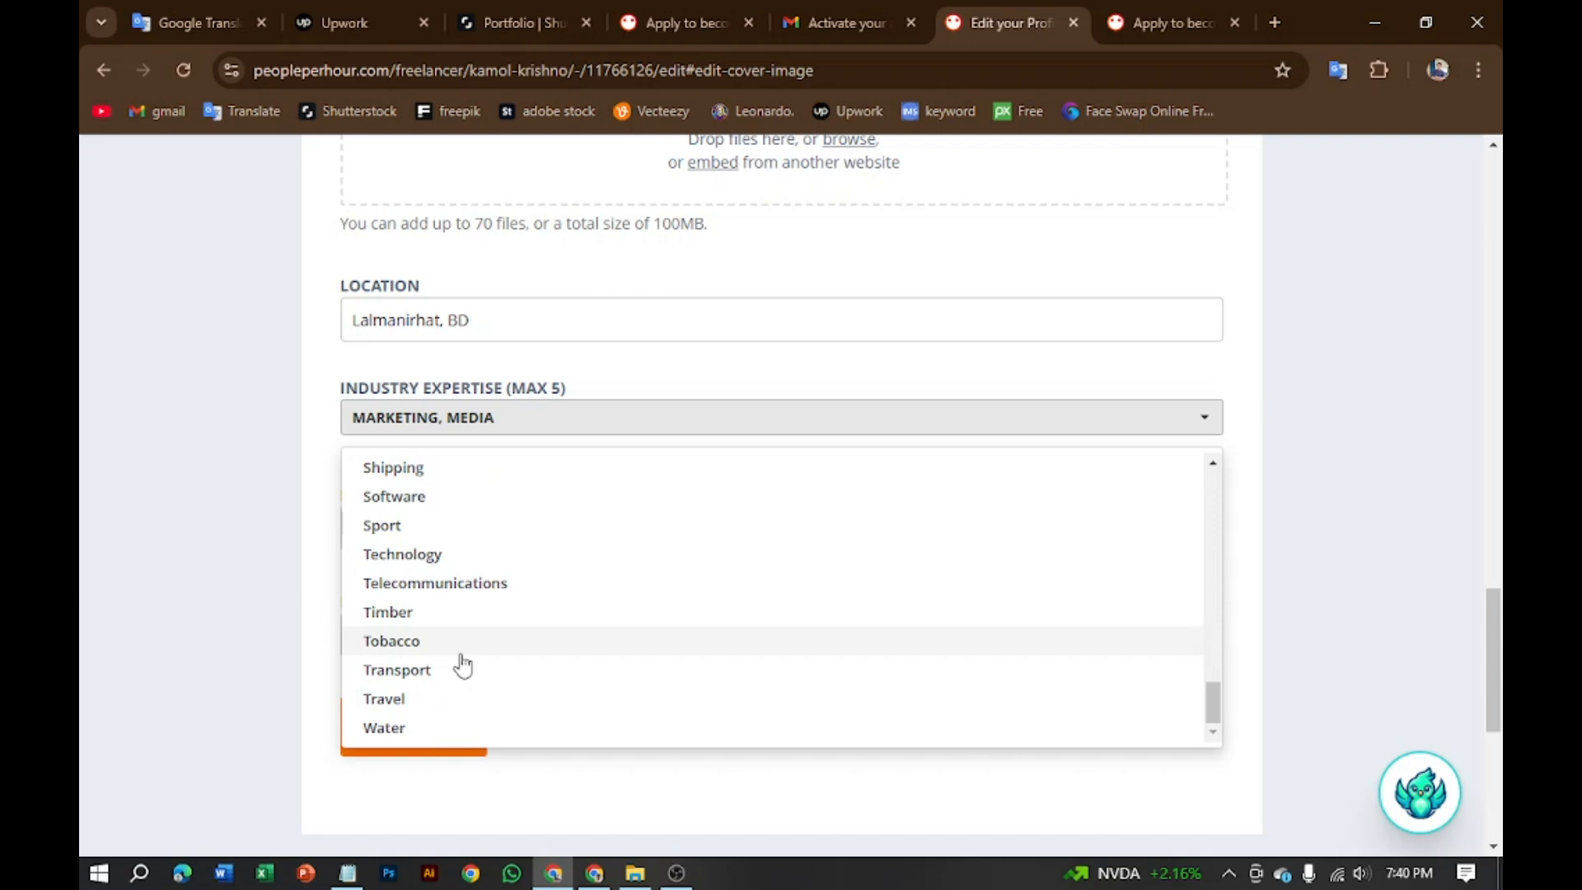
scroll(459, 664, "up", 12)
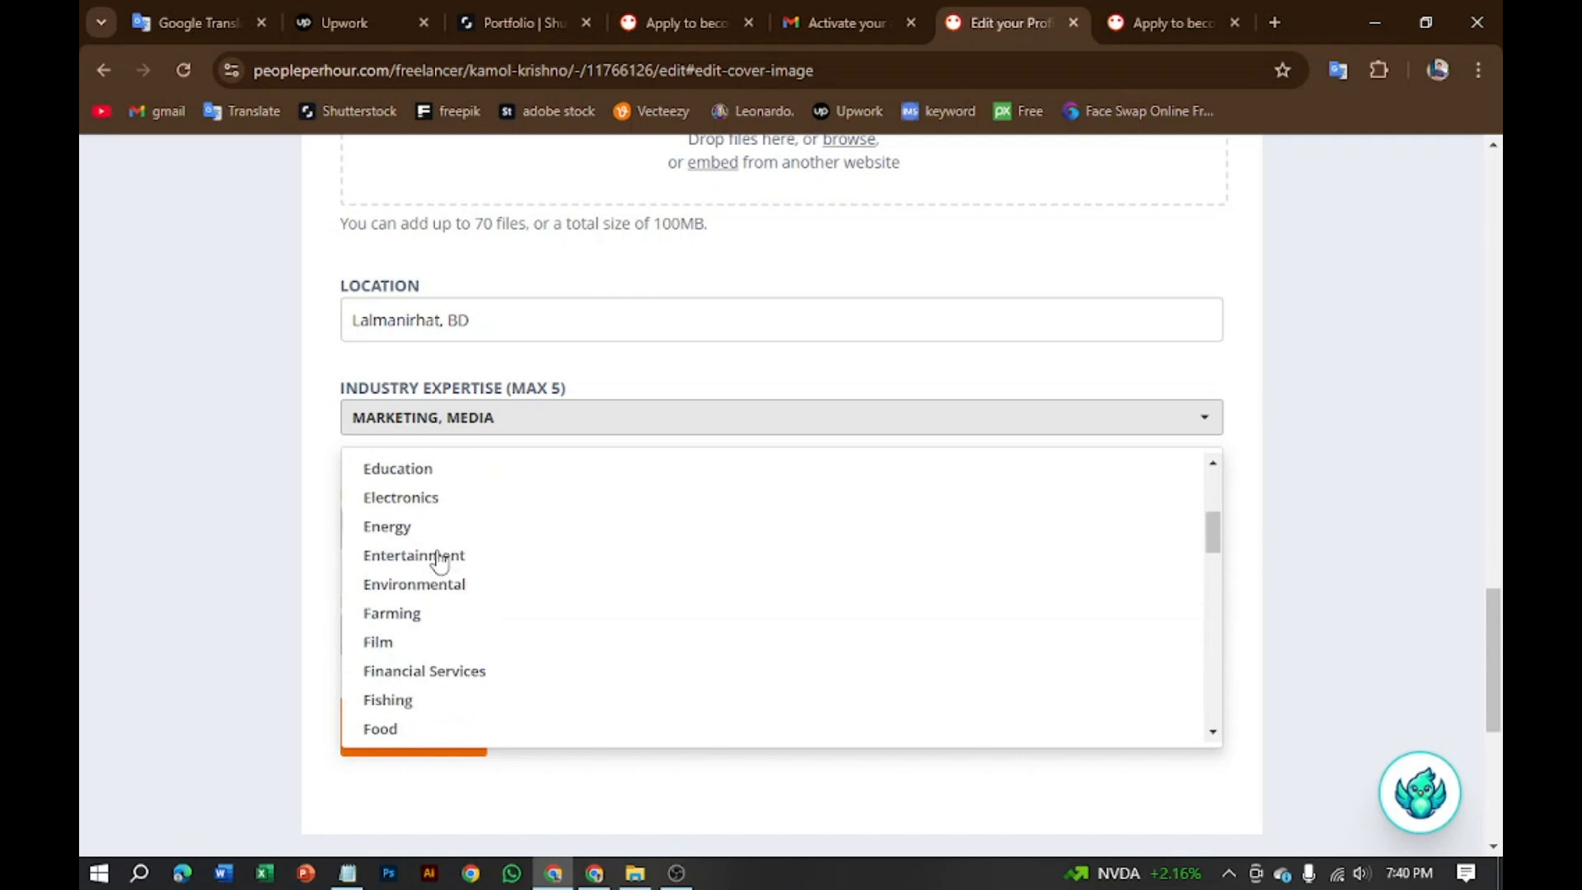
scroll(413, 654, "down", 3)
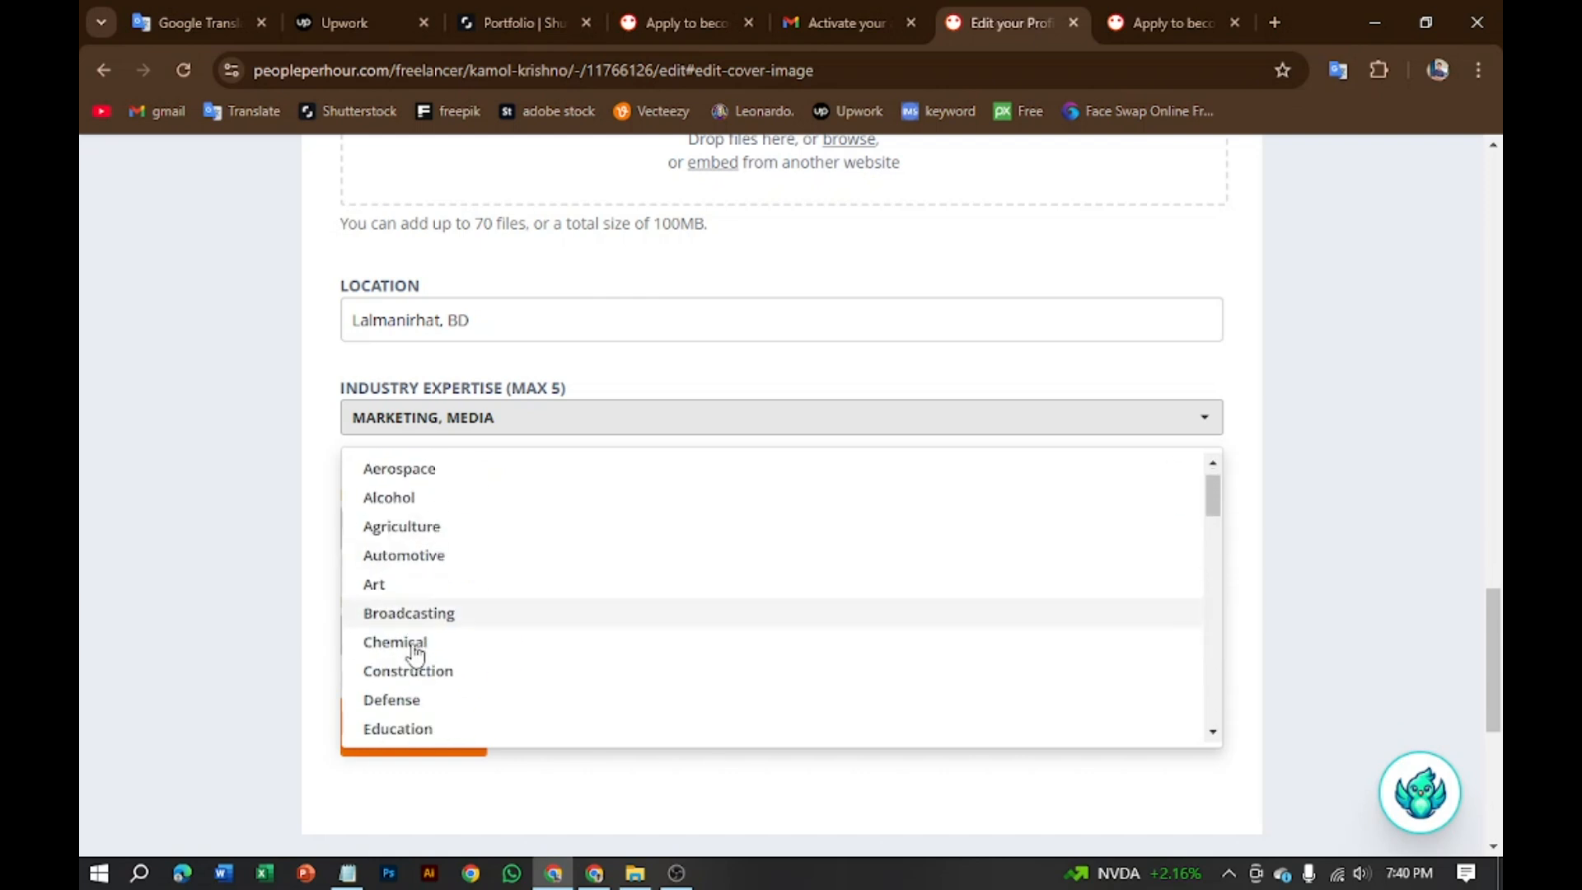
left_click(439, 464)
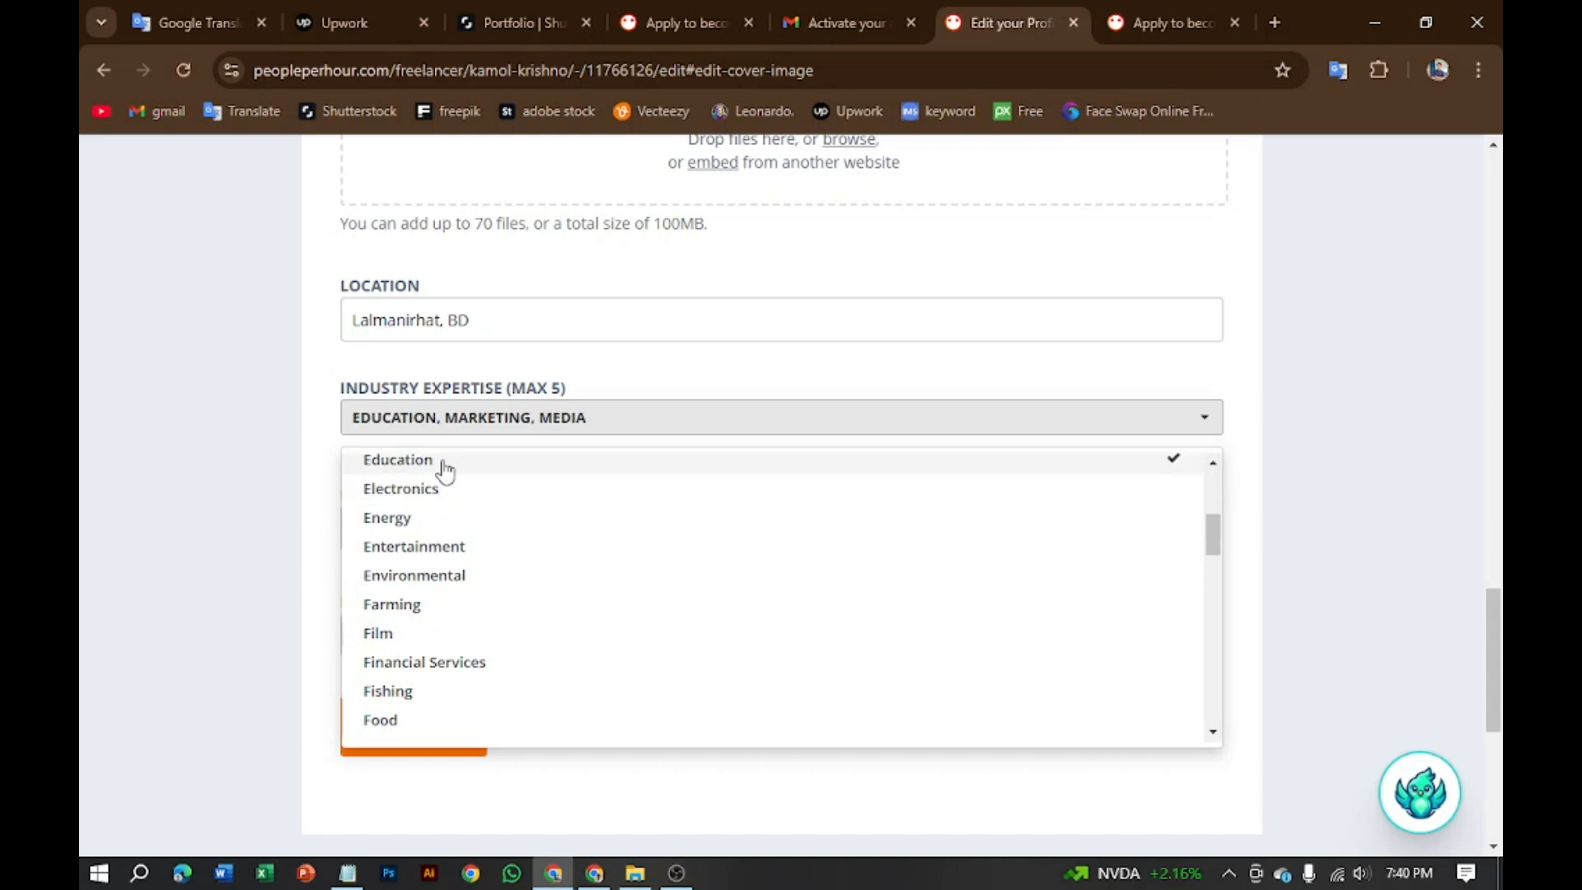
scroll(812, 626, "down", 6)
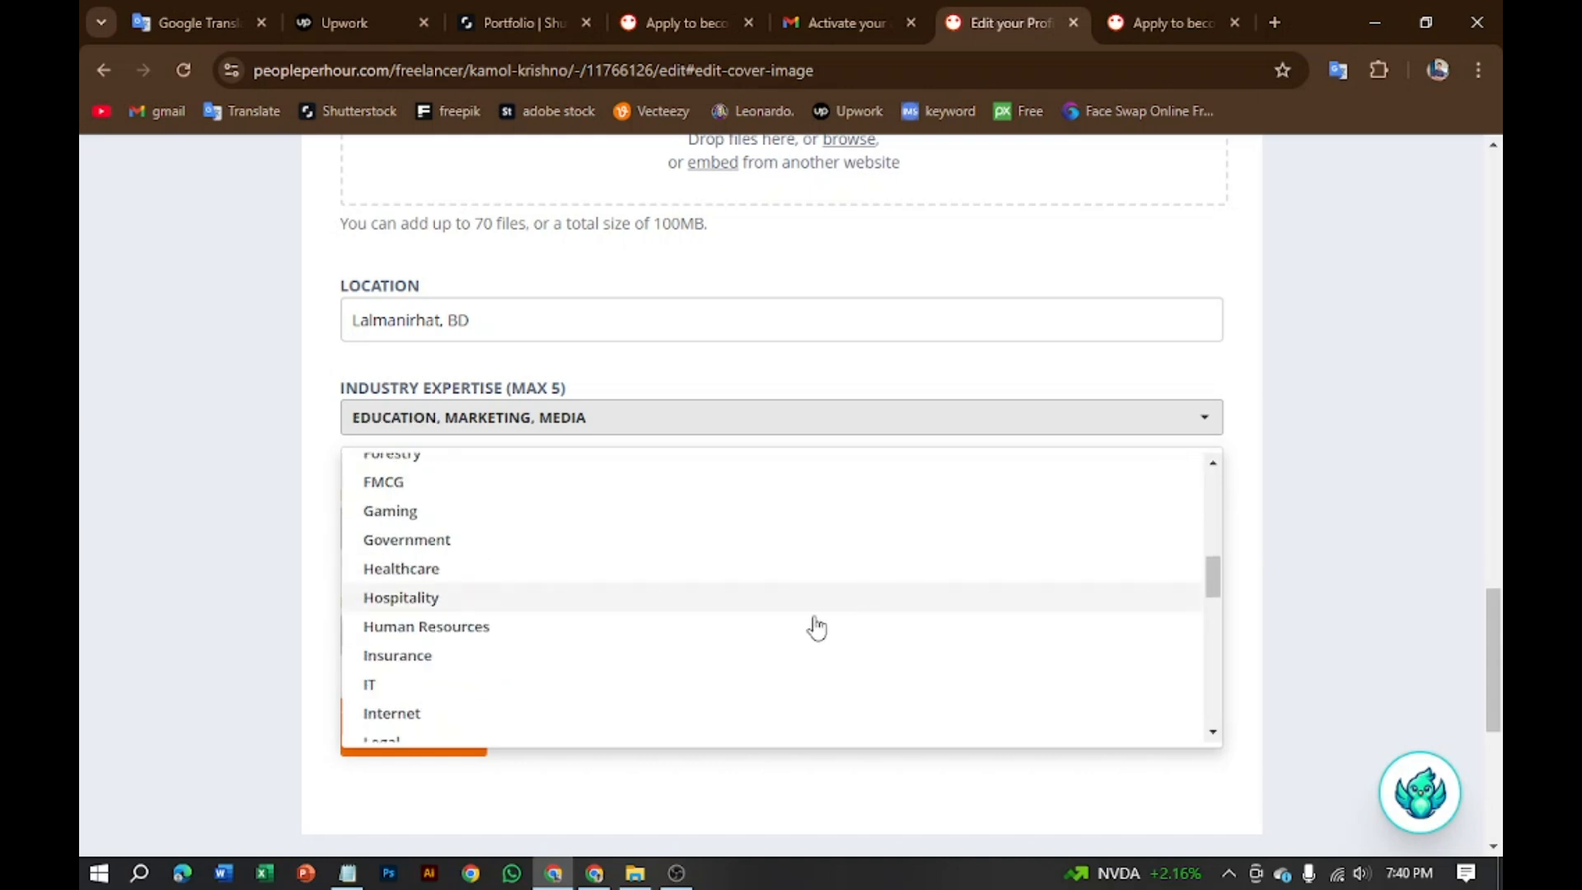
scroll(1063, 541, "down", 6)
scroll(1062, 618, "down", 3)
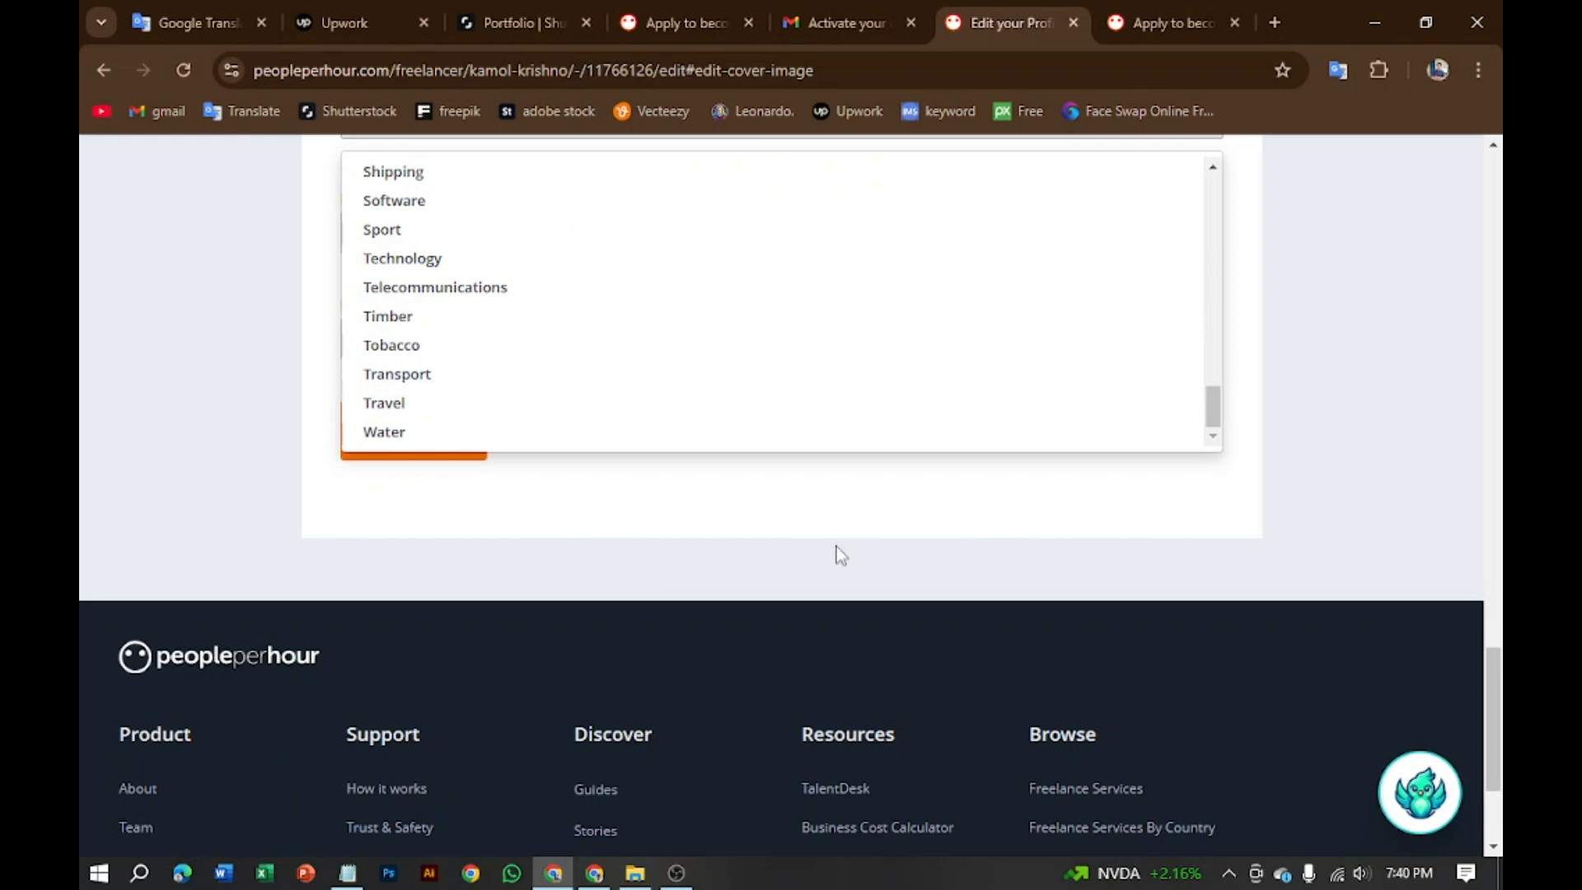
left_click(847, 506)
Step: Enter the mobile number after the +880 prefix in the Phone Number field
scroll(576, 387, "up", 3)
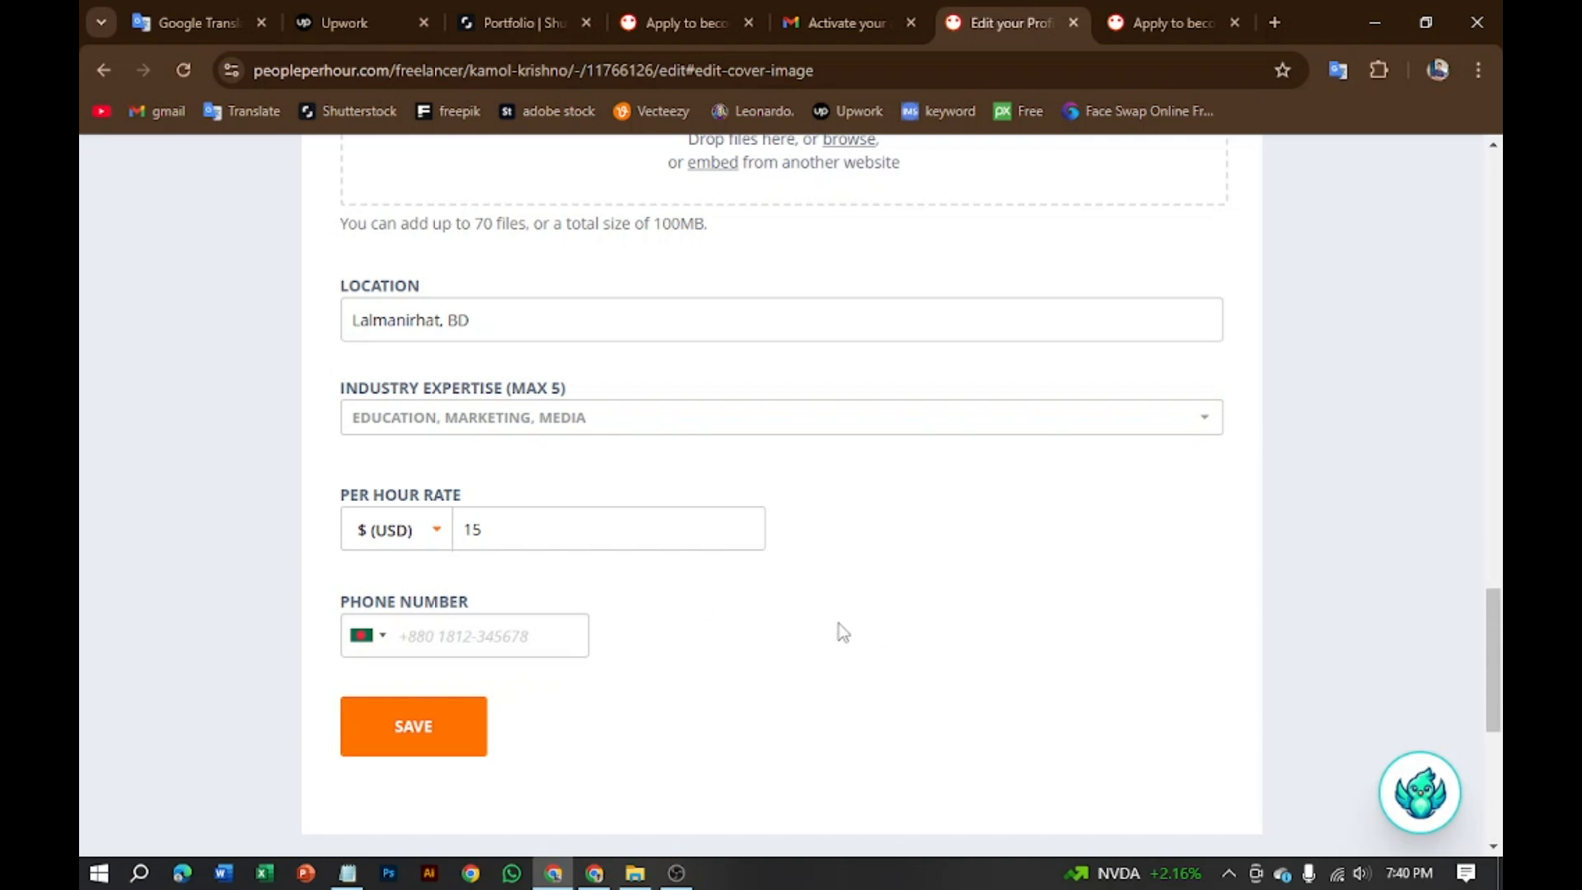
scroll(726, 606, "down", 3)
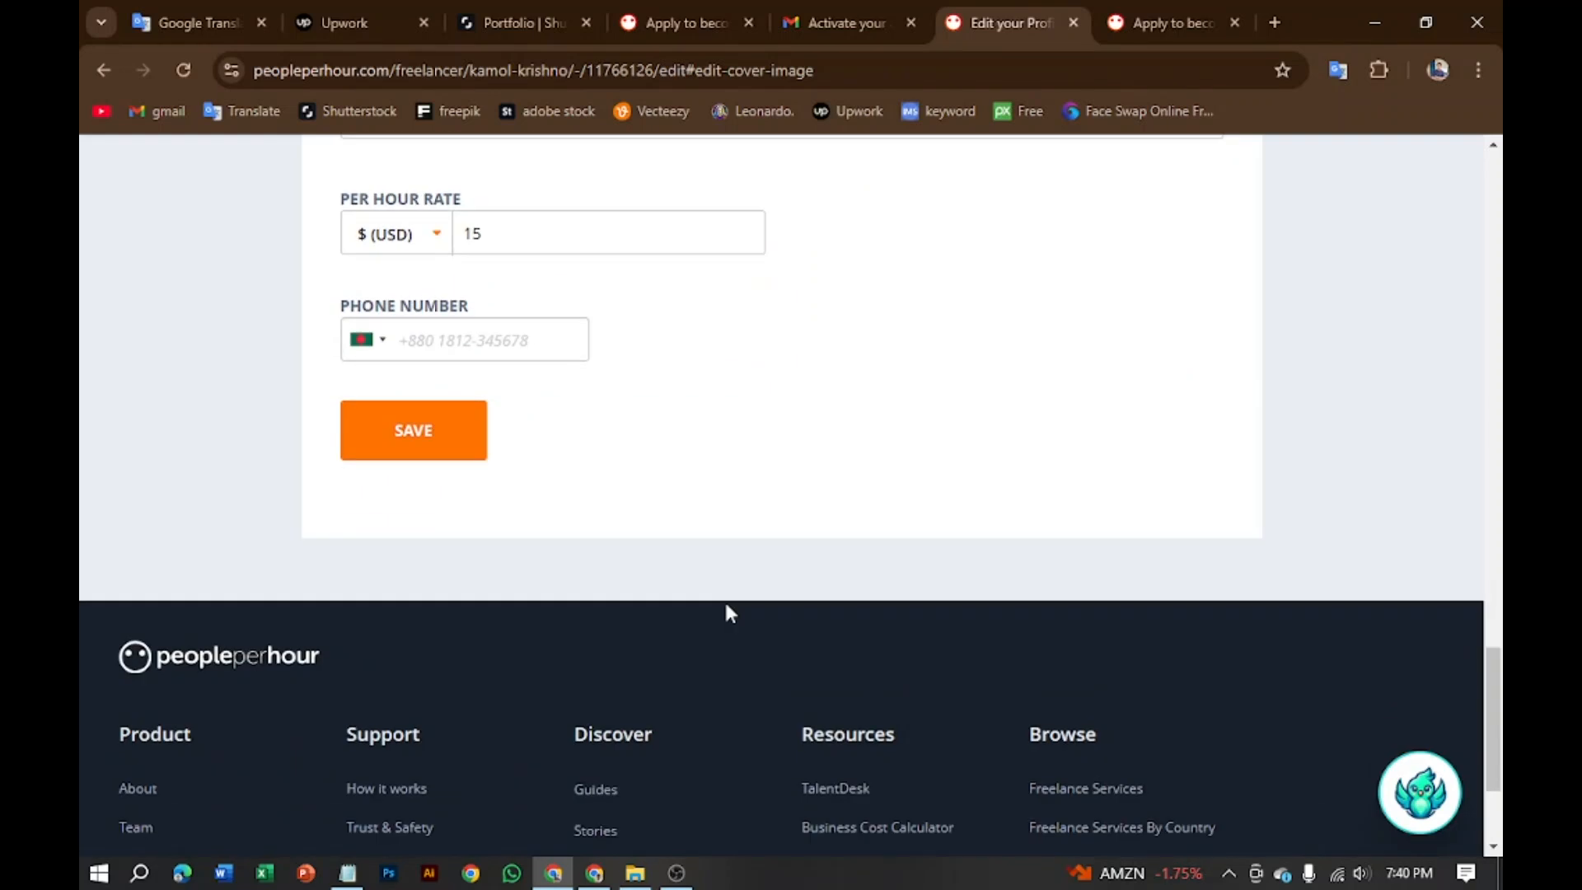
left_click(511, 328)
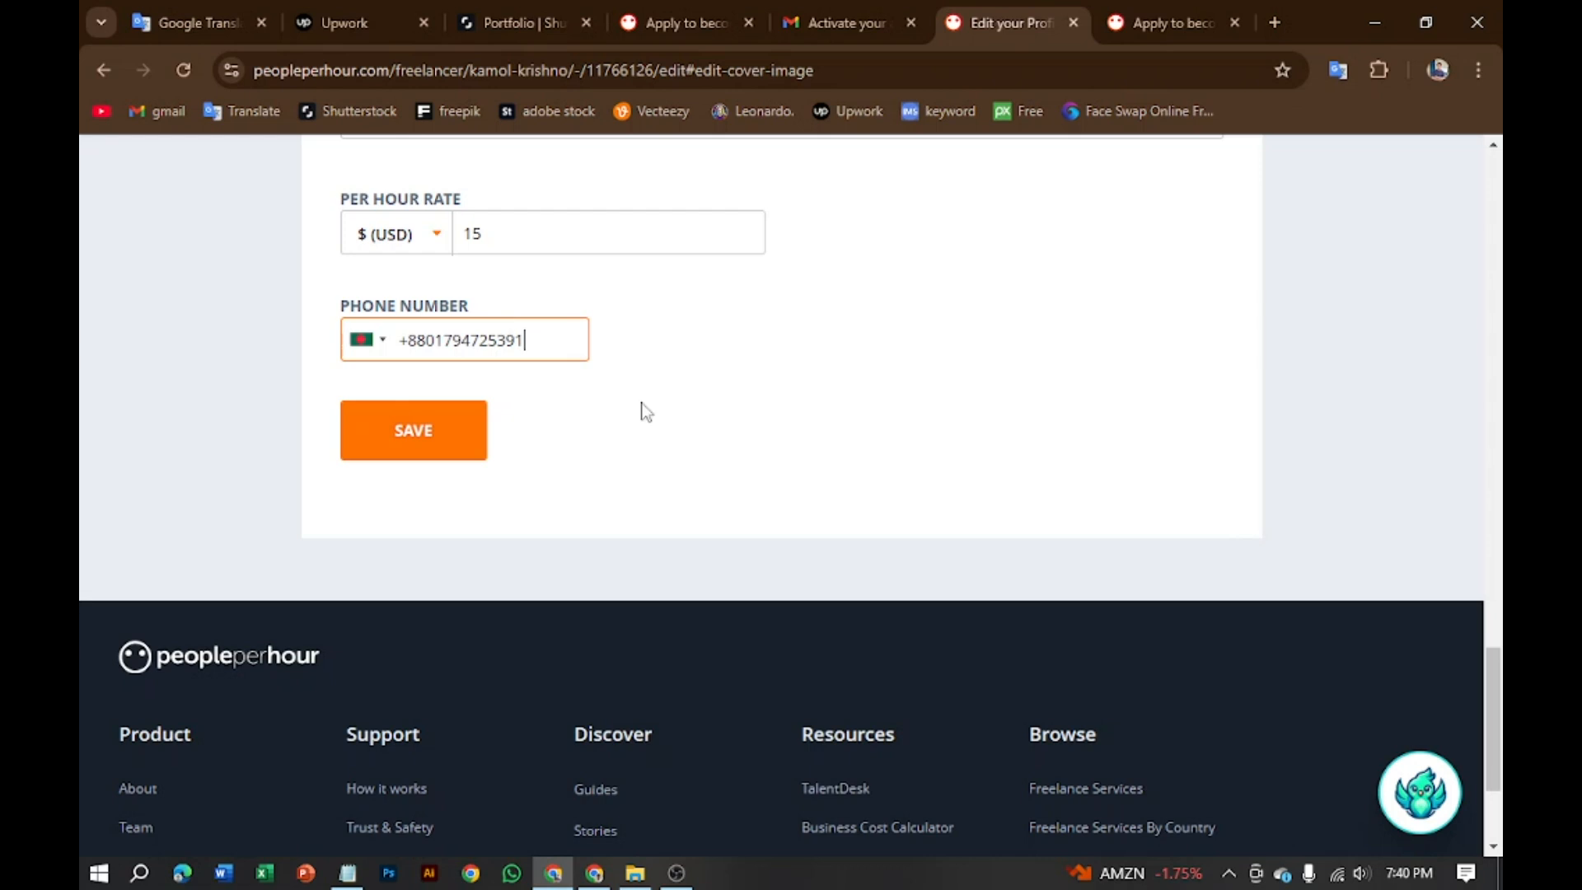
scroll(558, 460, "up", 3)
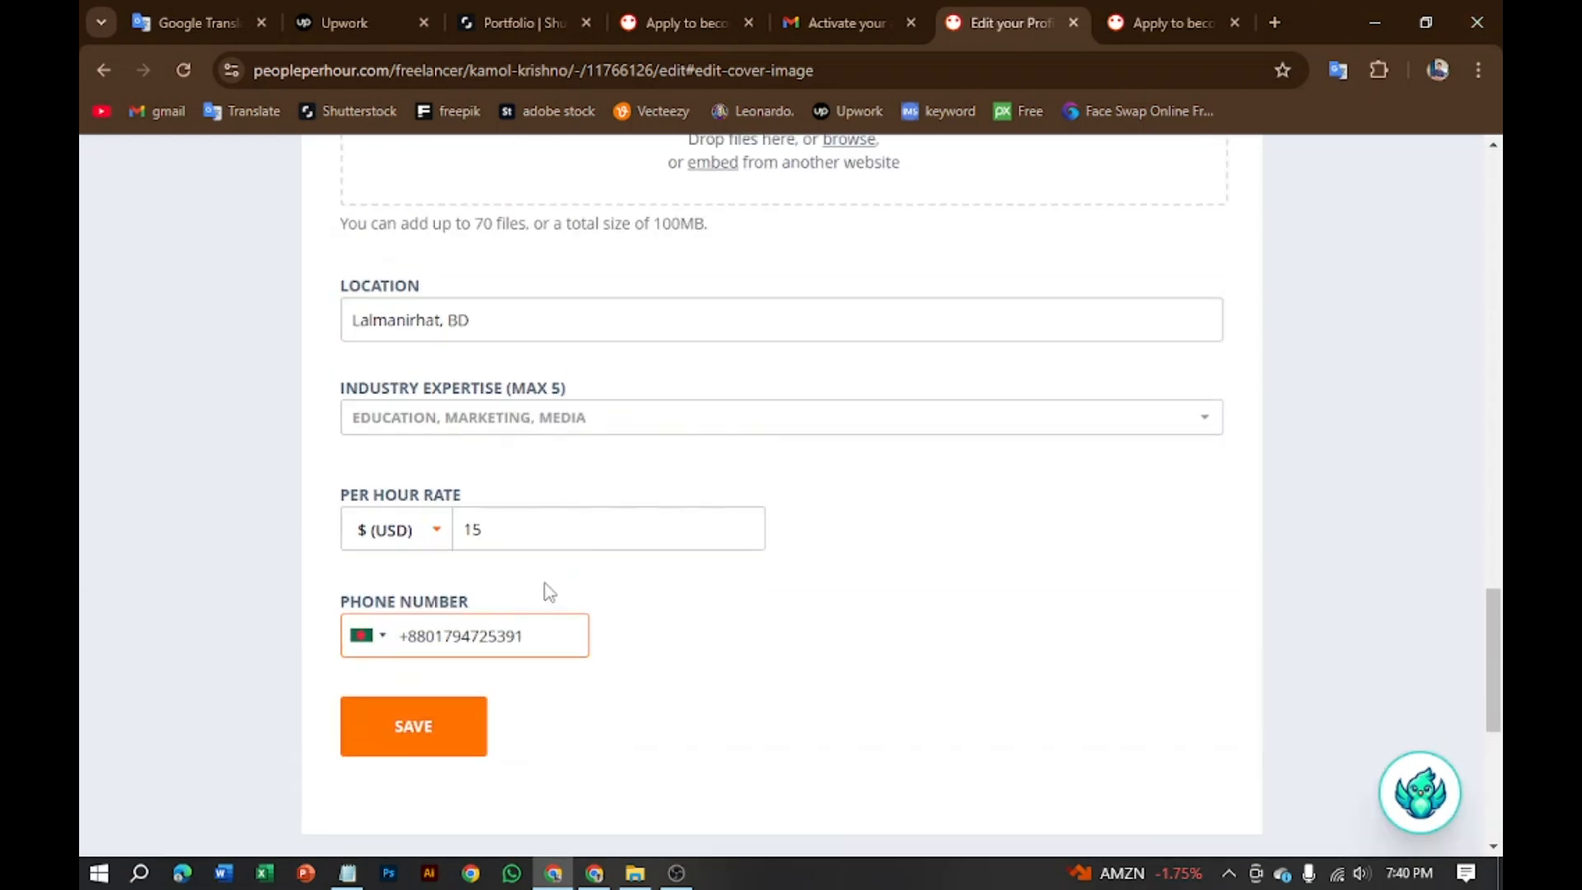
scroll(544, 581, "up", 3)
scroll(537, 577, "up", 3)
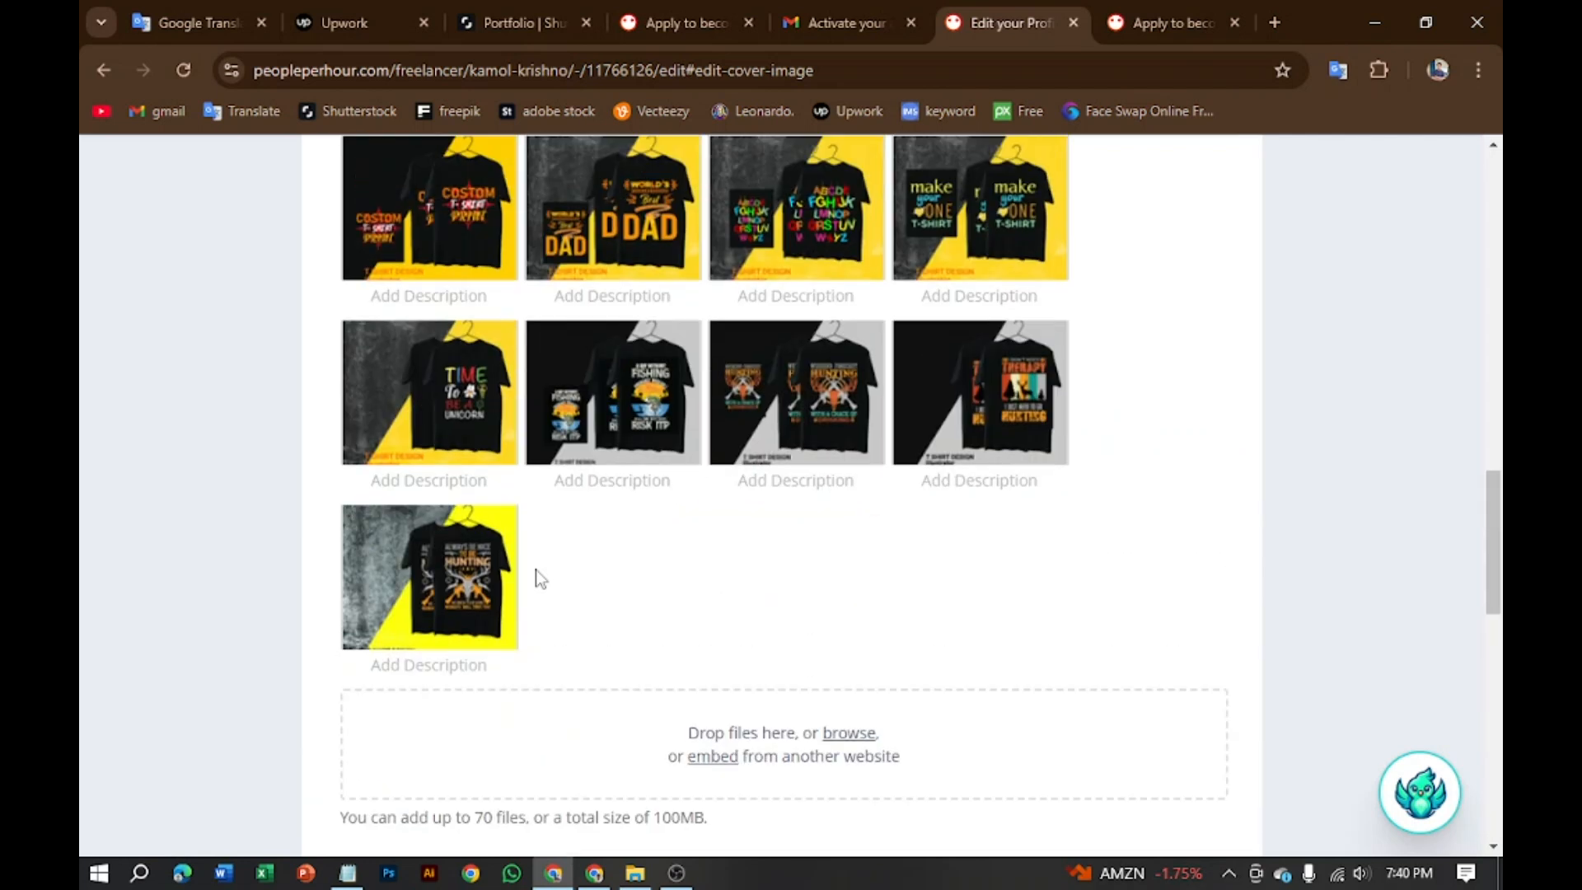
scroll(537, 577, "down", 3)
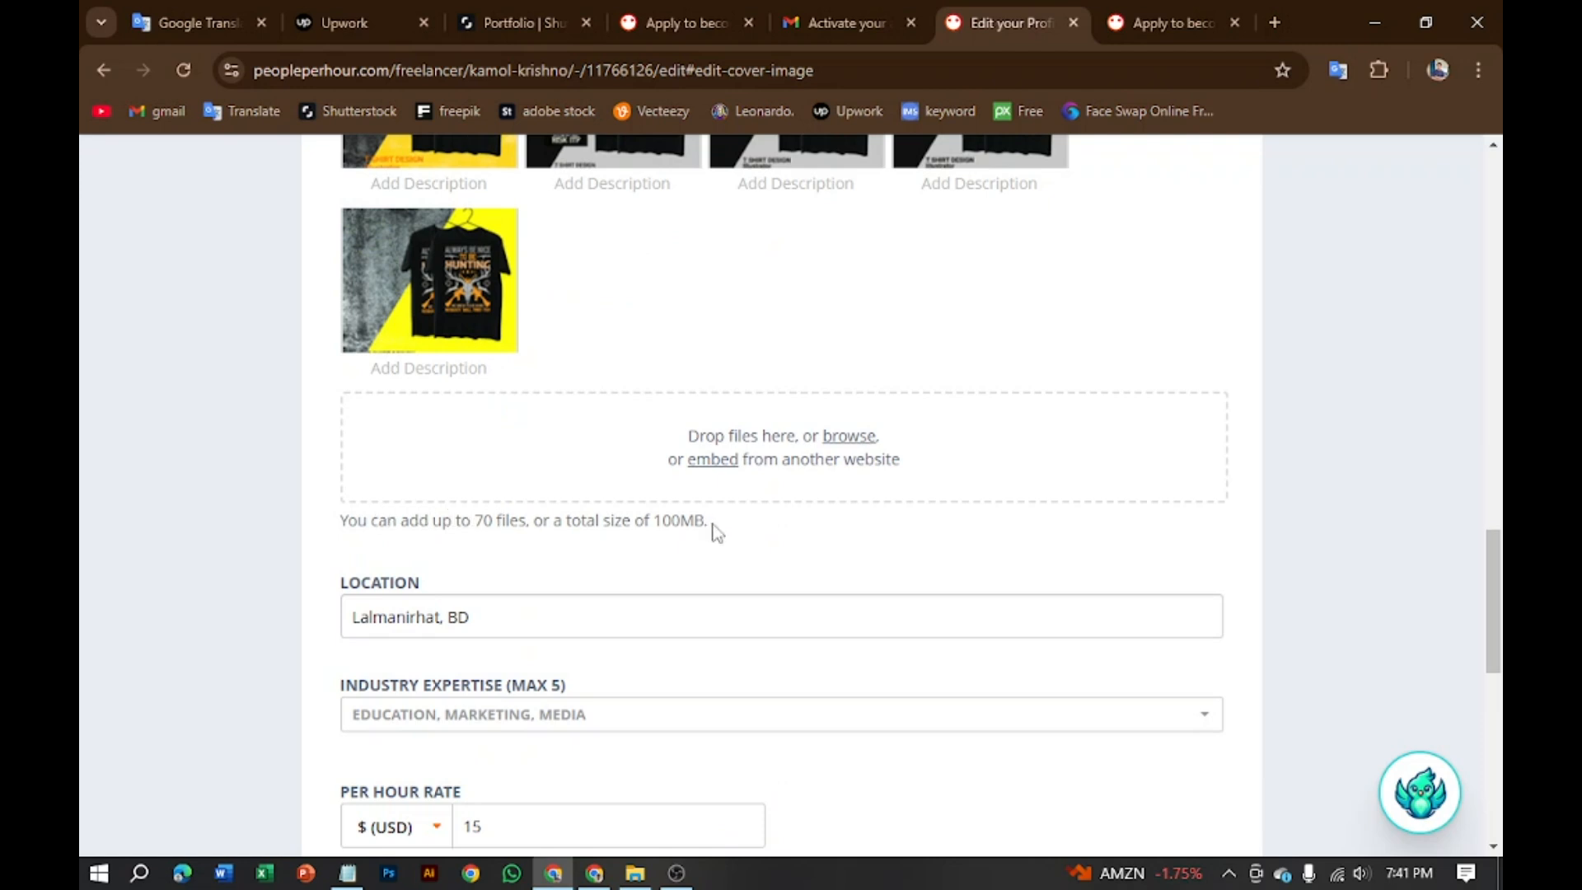
left_click(844, 443)
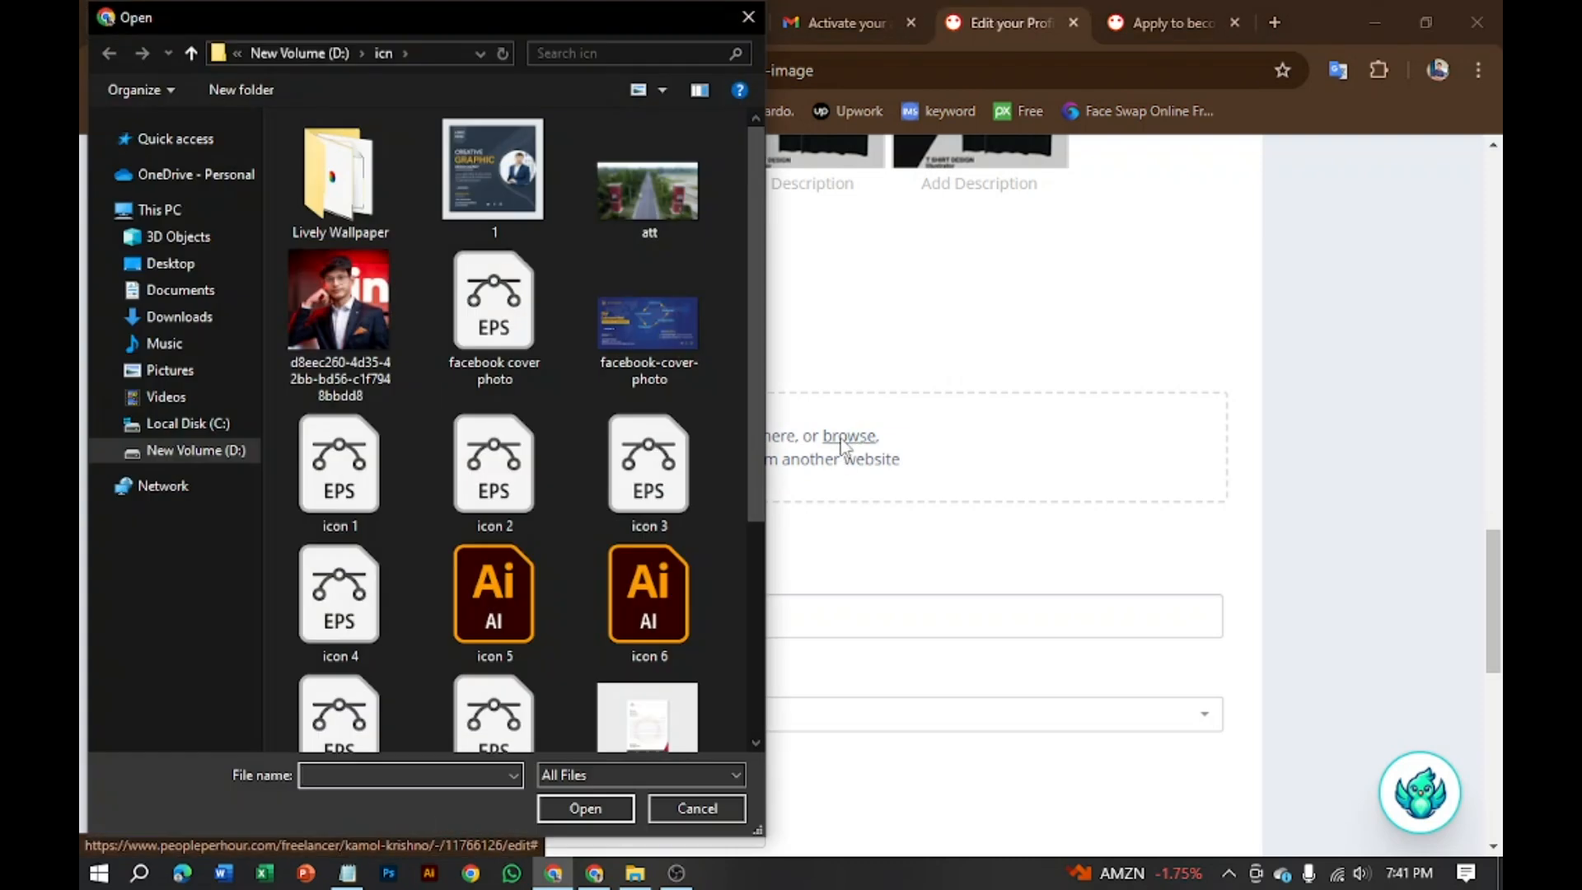
left_click(695, 809)
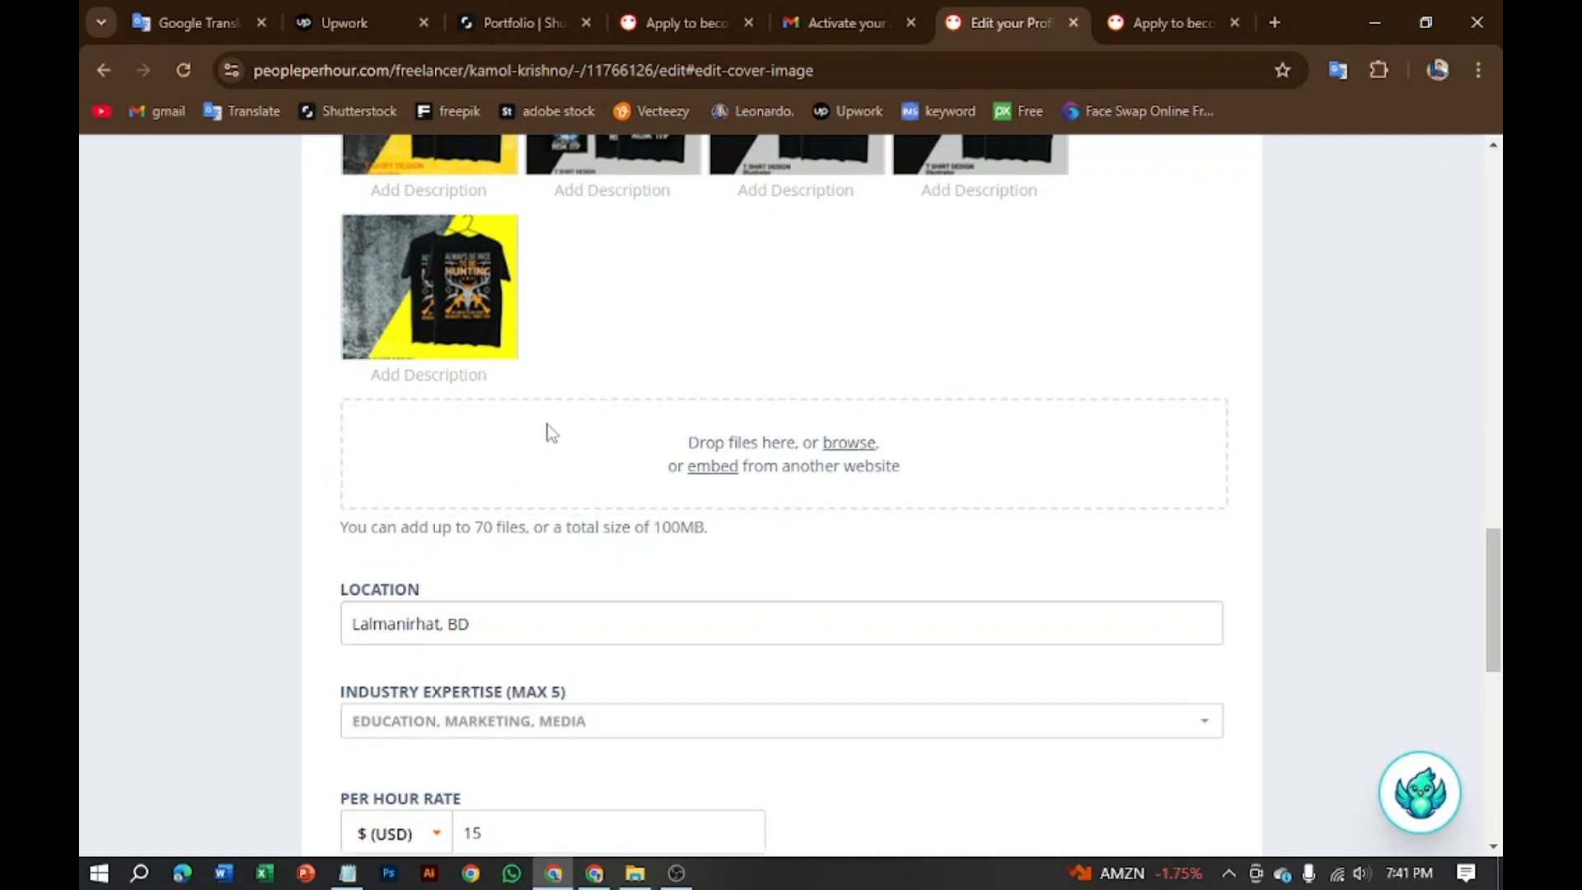
scroll(550, 431, "up", 3)
mouse_move(608, 394)
left_mouse_down()
mouse_move(745, 449)
mouse_move(628, 416)
left_mouse_up()
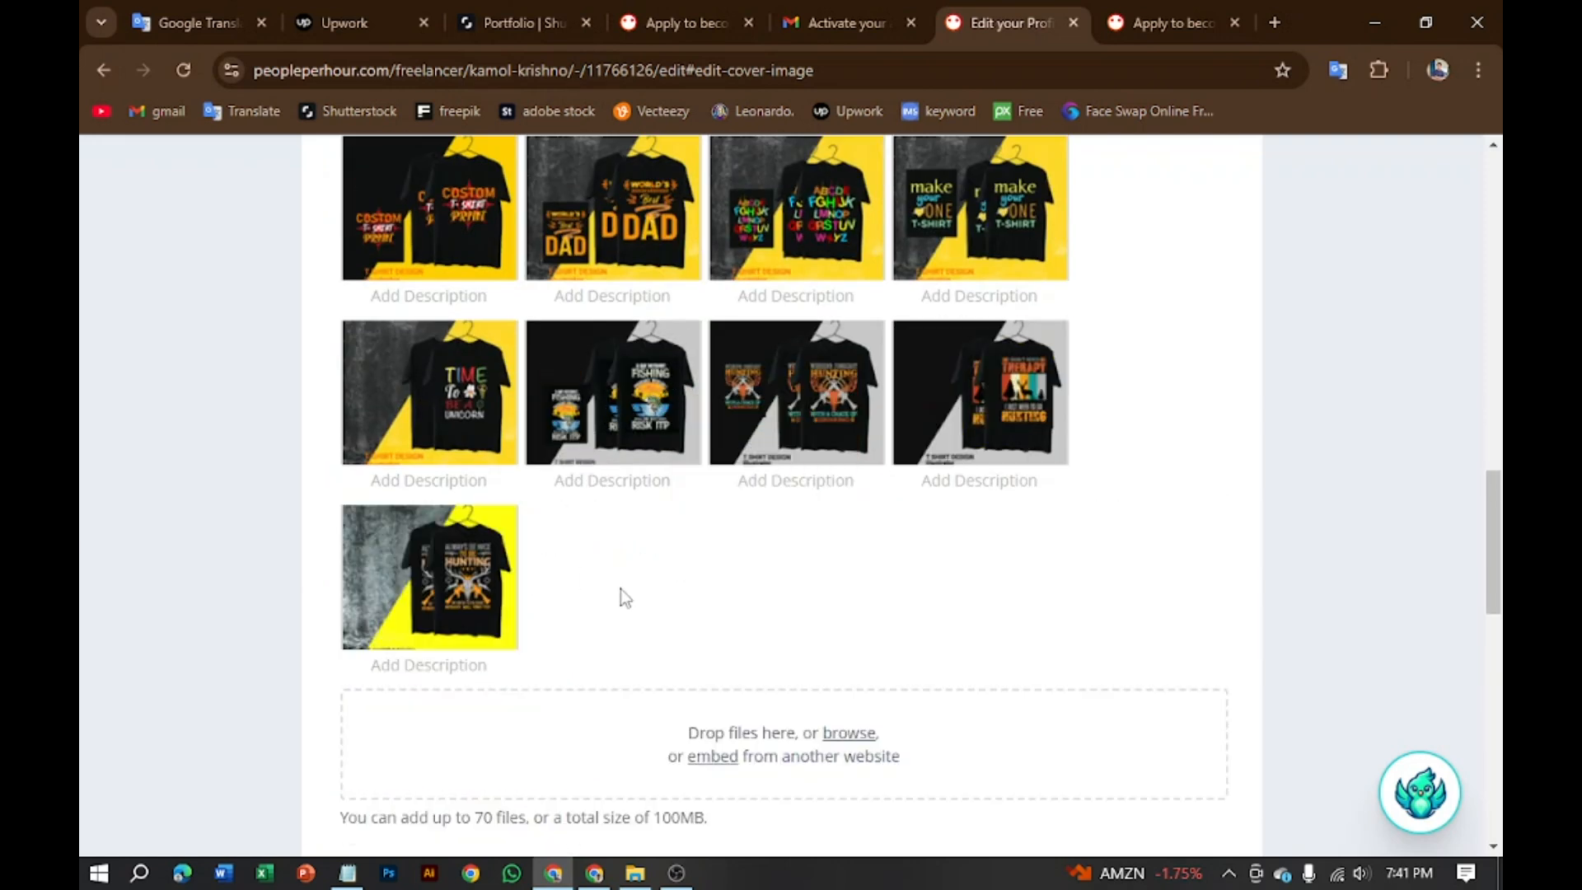
scroll(766, 527, "down", 4)
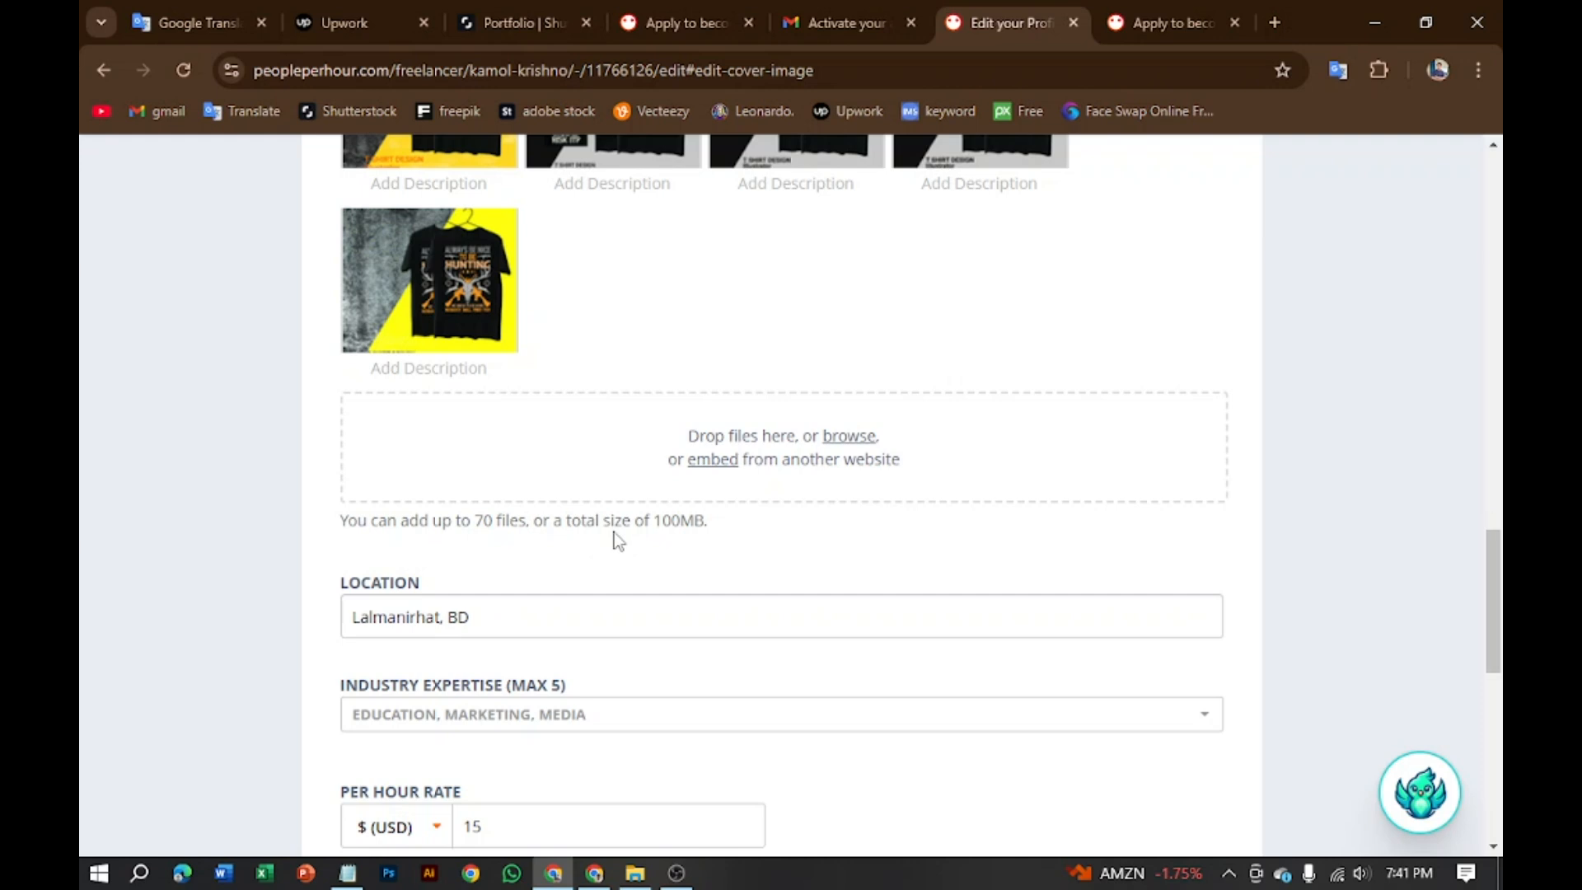
left_click(635, 873)
left_click(173, 234)
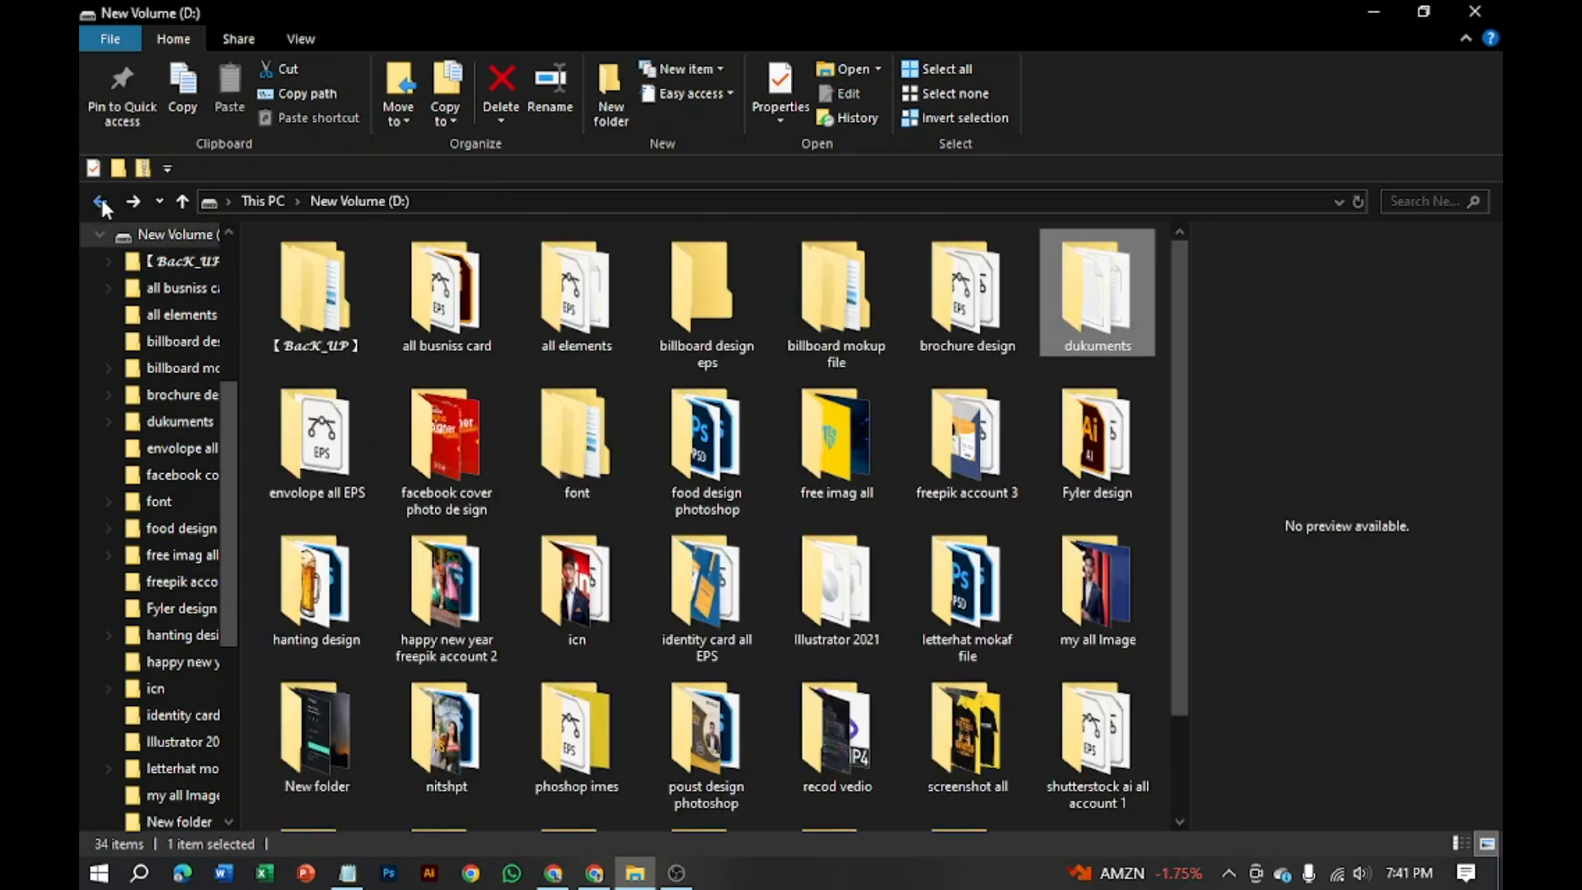
scroll(511, 676, "down", 1)
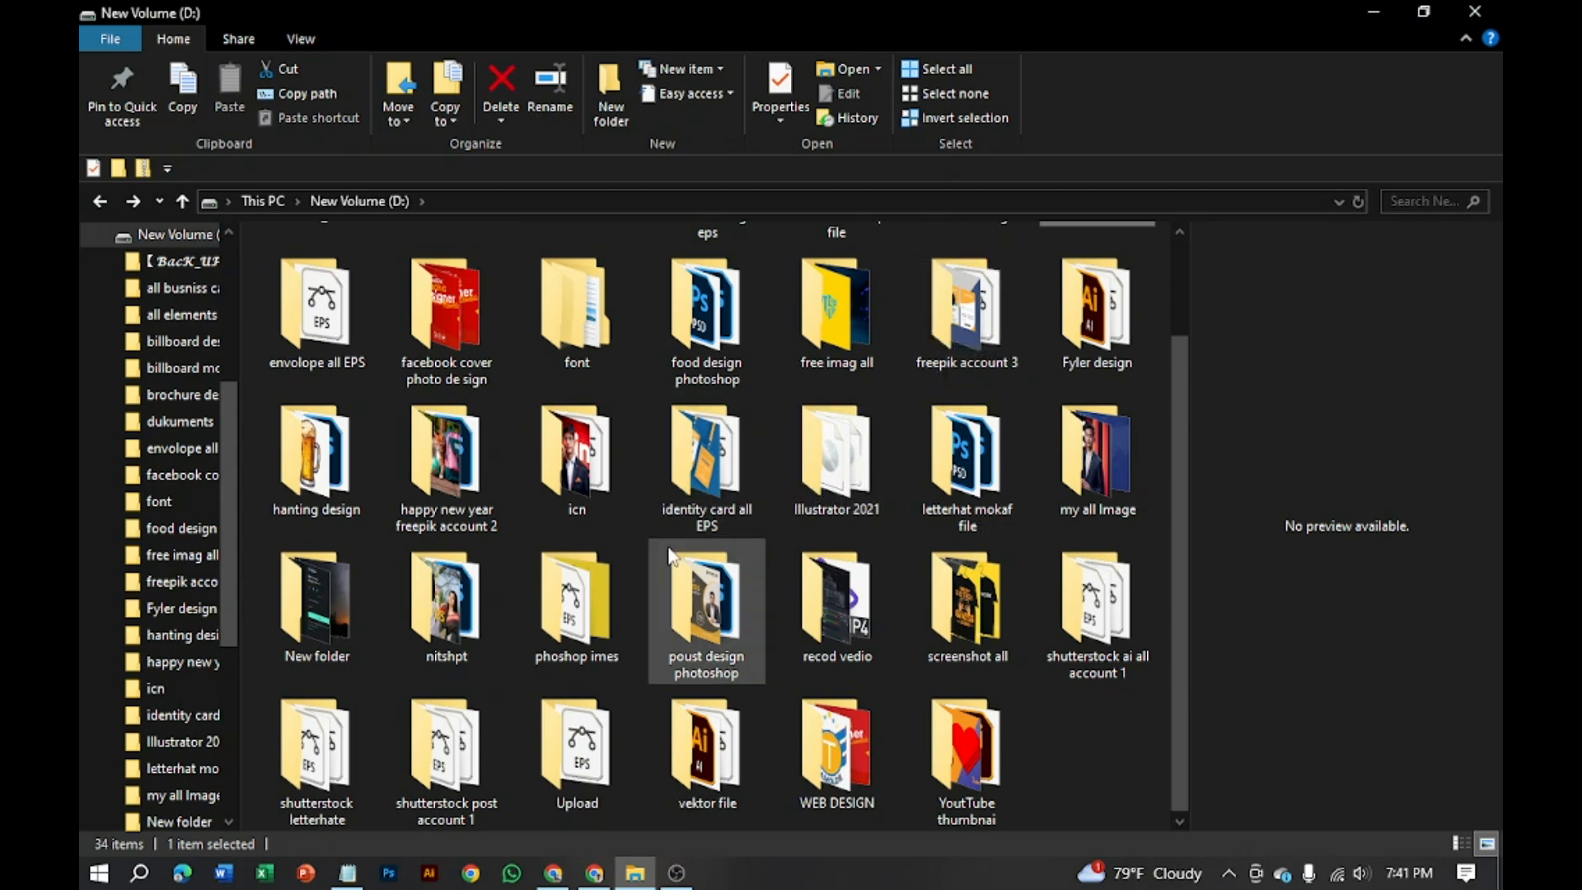
double_click(316, 443)
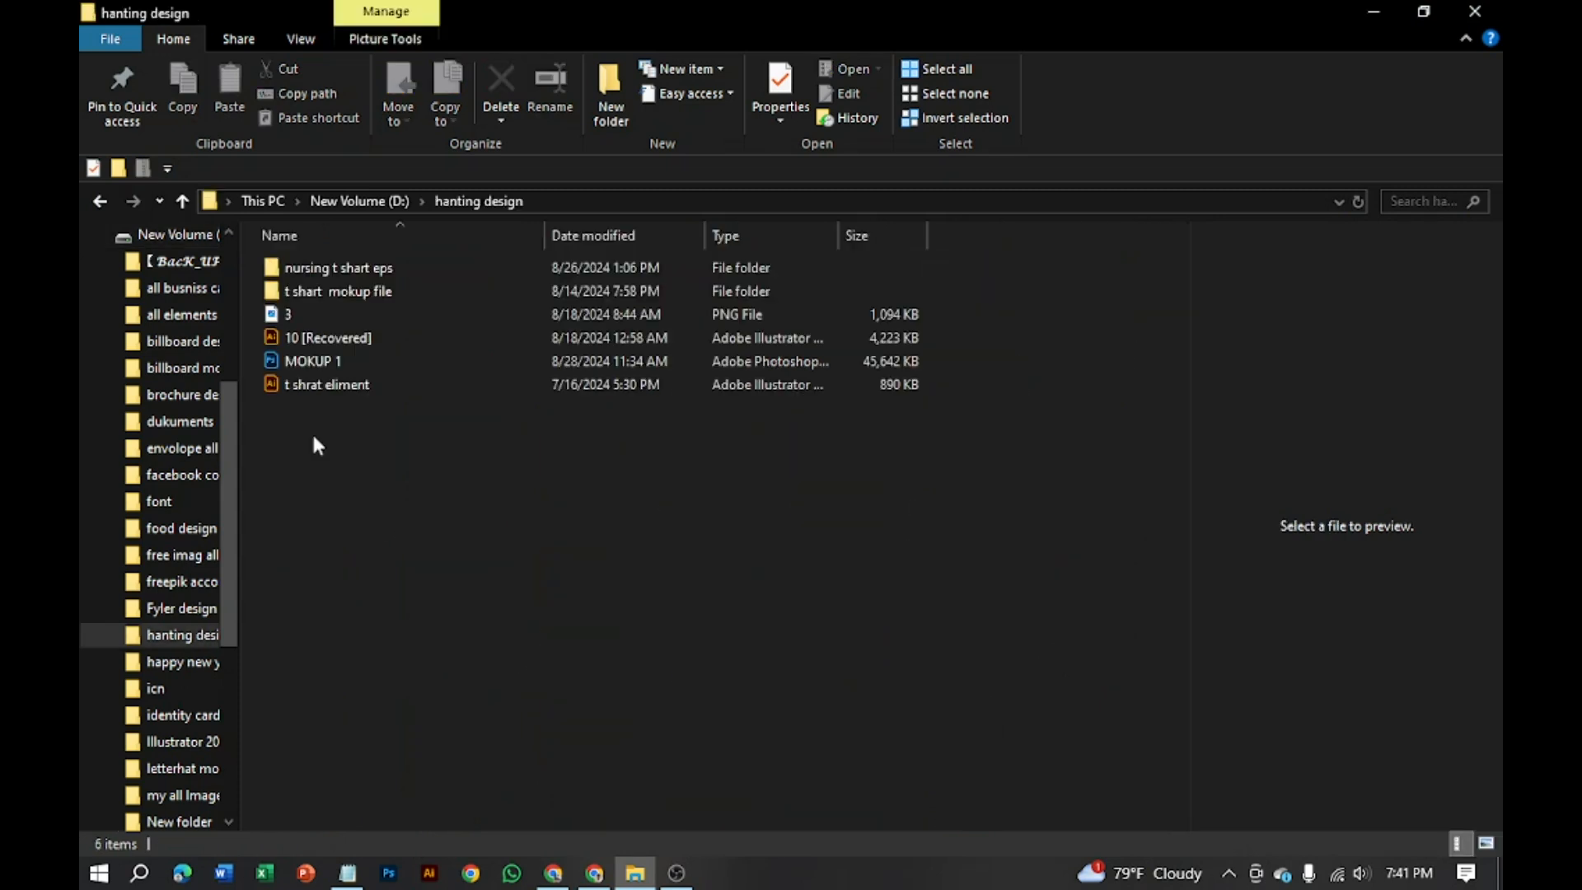
double_click(367, 288)
left_click(100, 201)
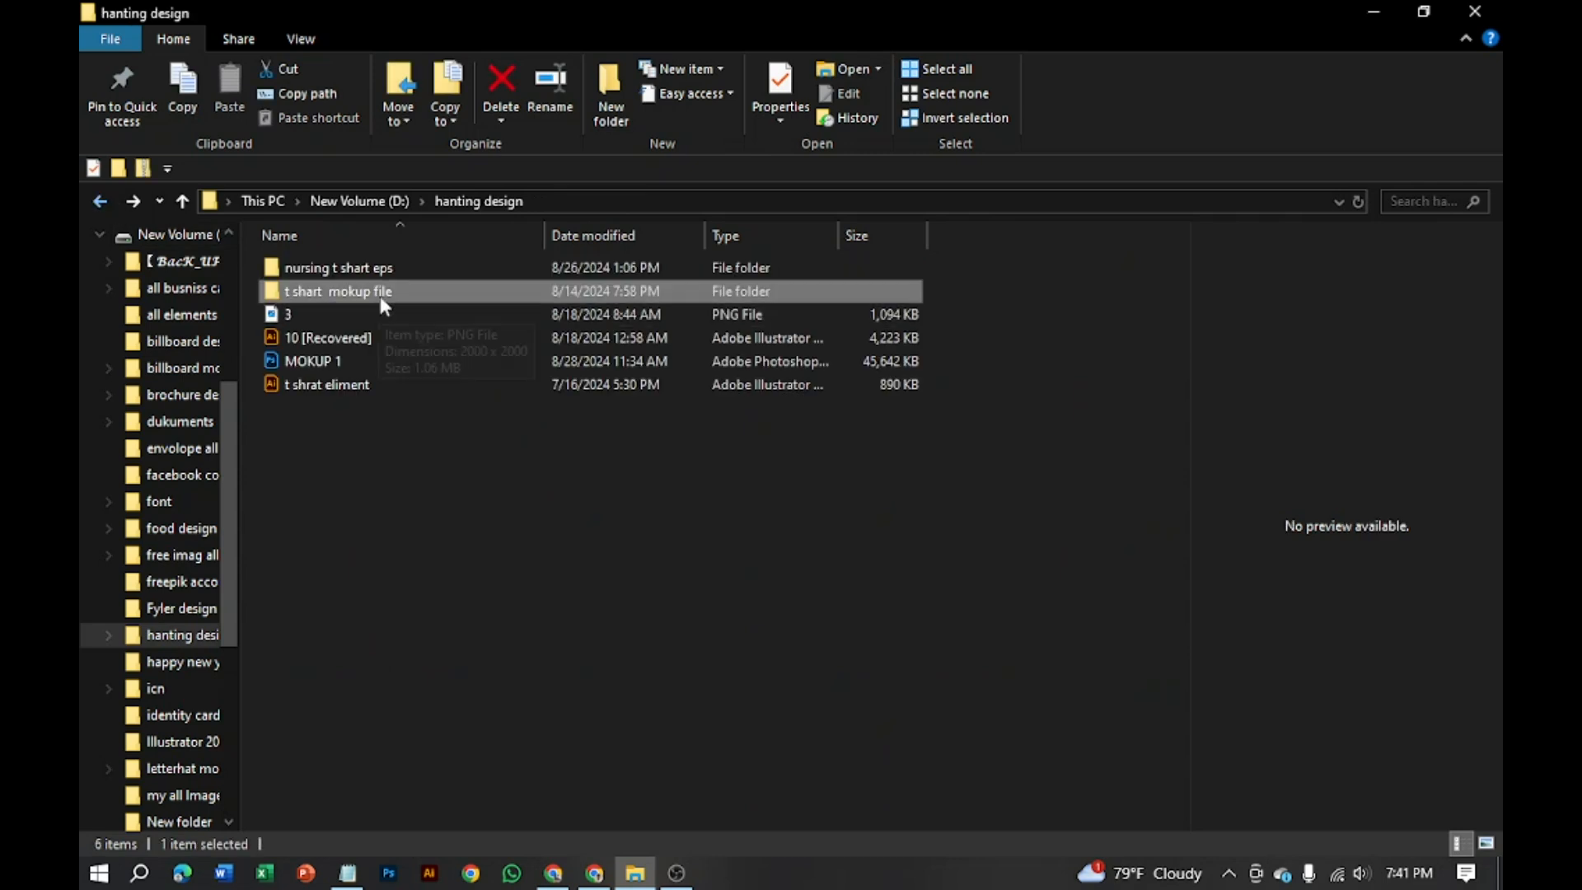
double_click(371, 285)
scroll(553, 699, "down", 1)
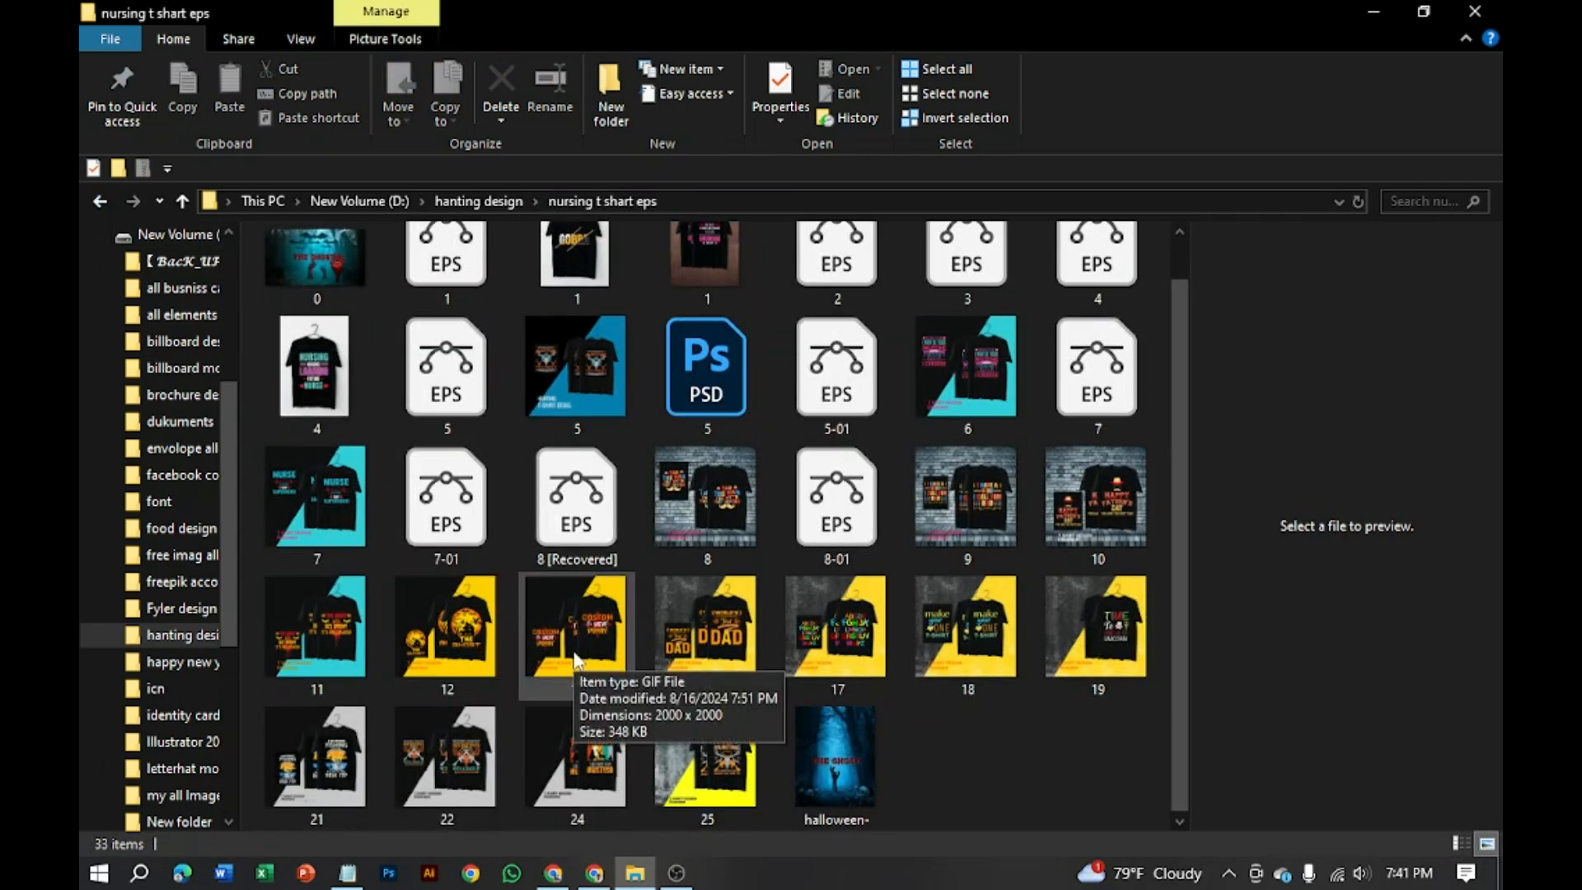
left_click(553, 872)
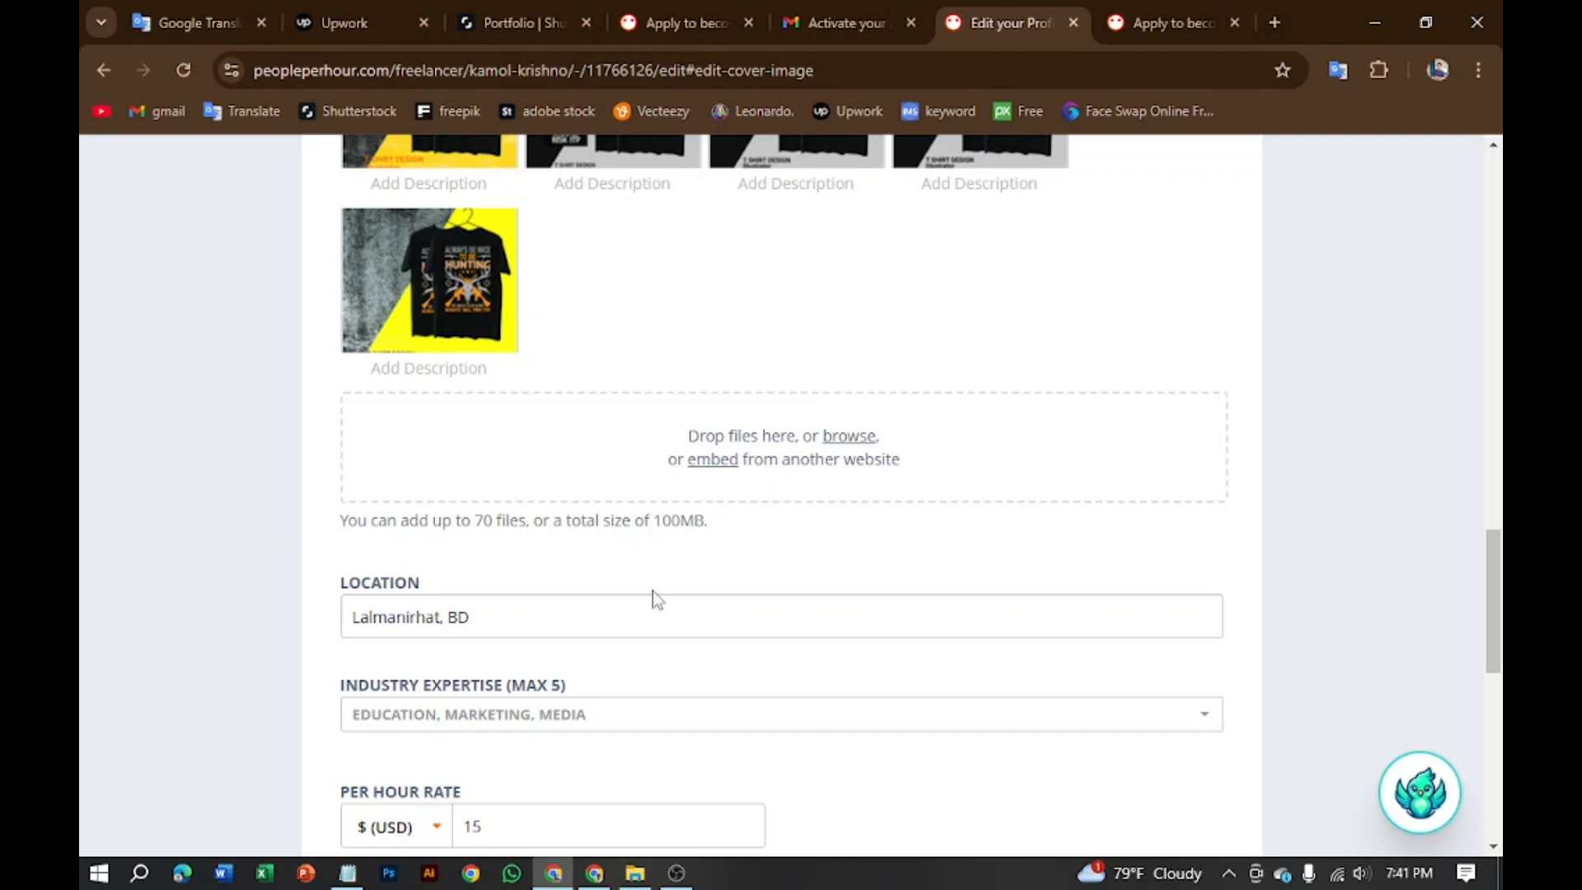
Step: Review the completed profile form and submit it with the orange SAVE button
scroll(653, 591, "up", 7)
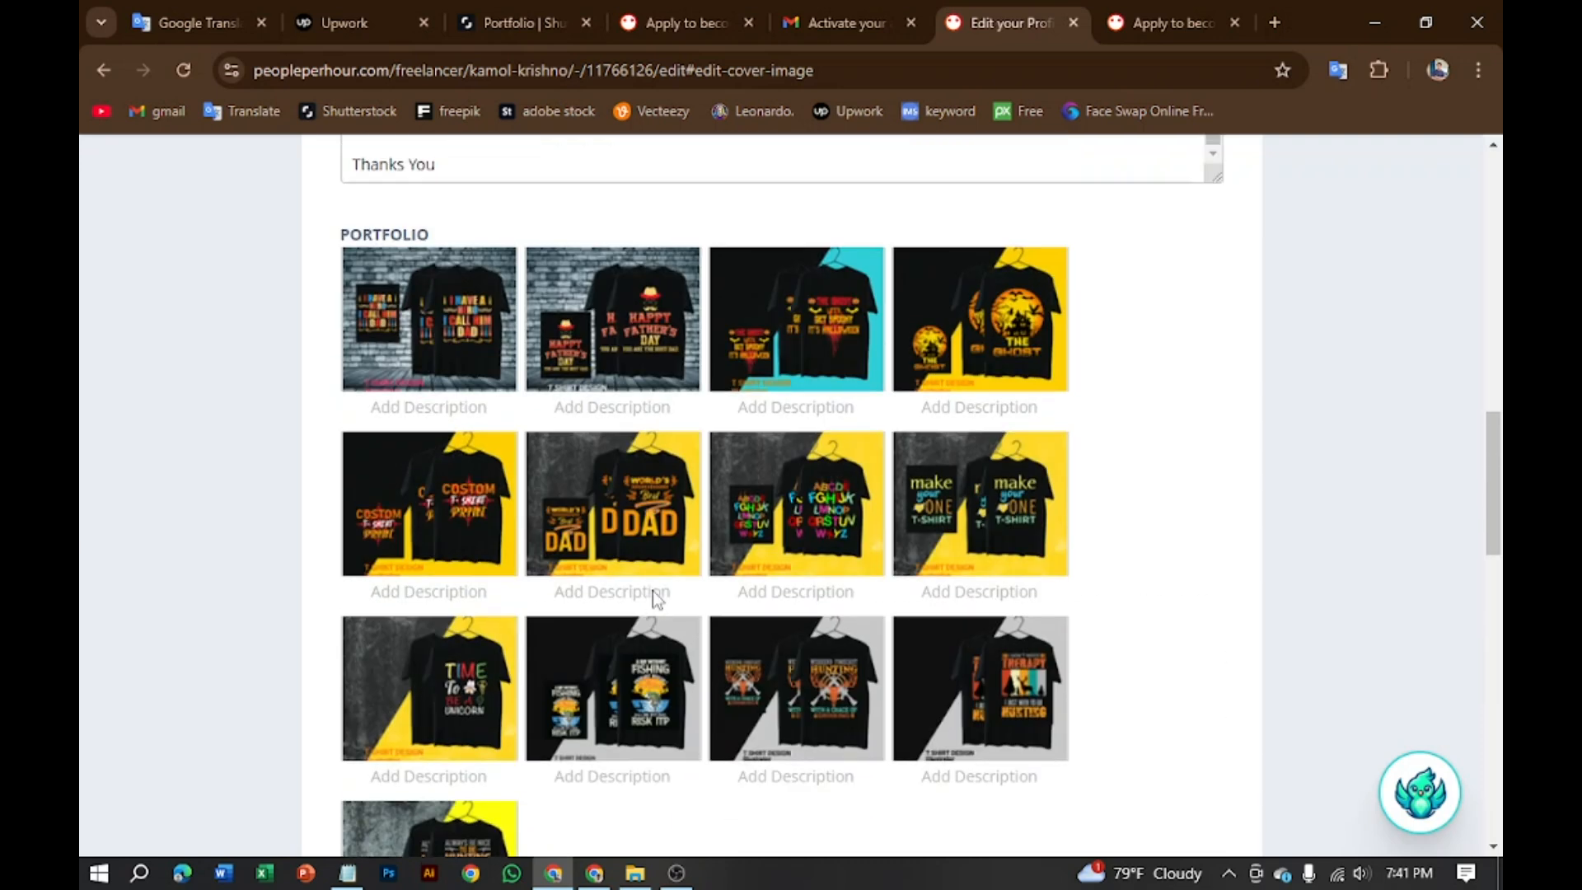
scroll(655, 601, "up", 7)
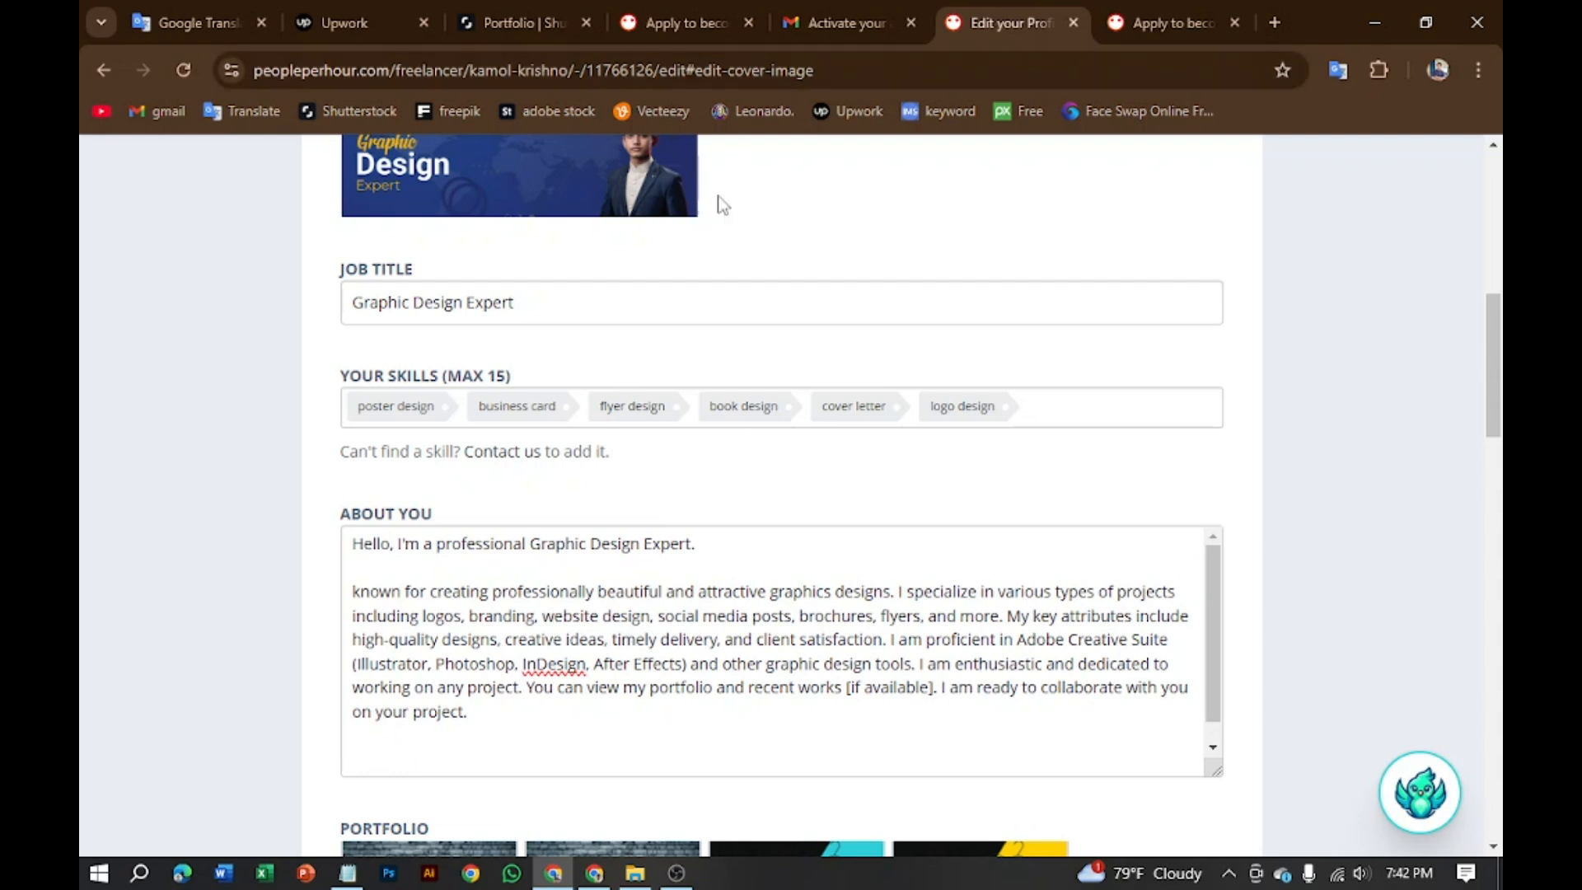
scroll(682, 304, "up", 9)
scroll(689, 466, "down", 15)
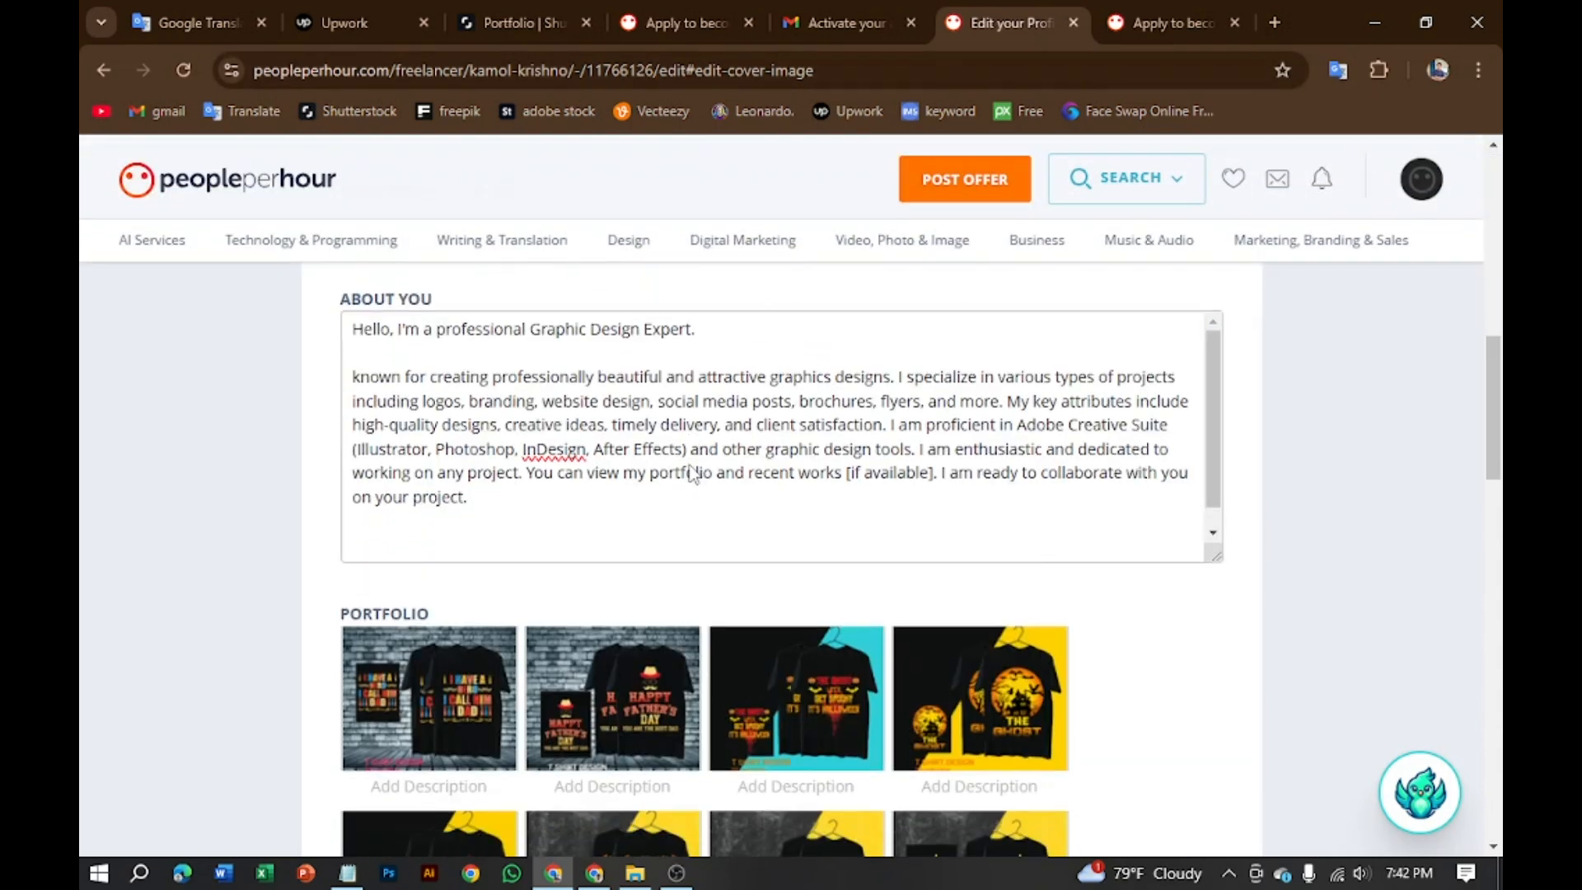
scroll(682, 581, "up", 3)
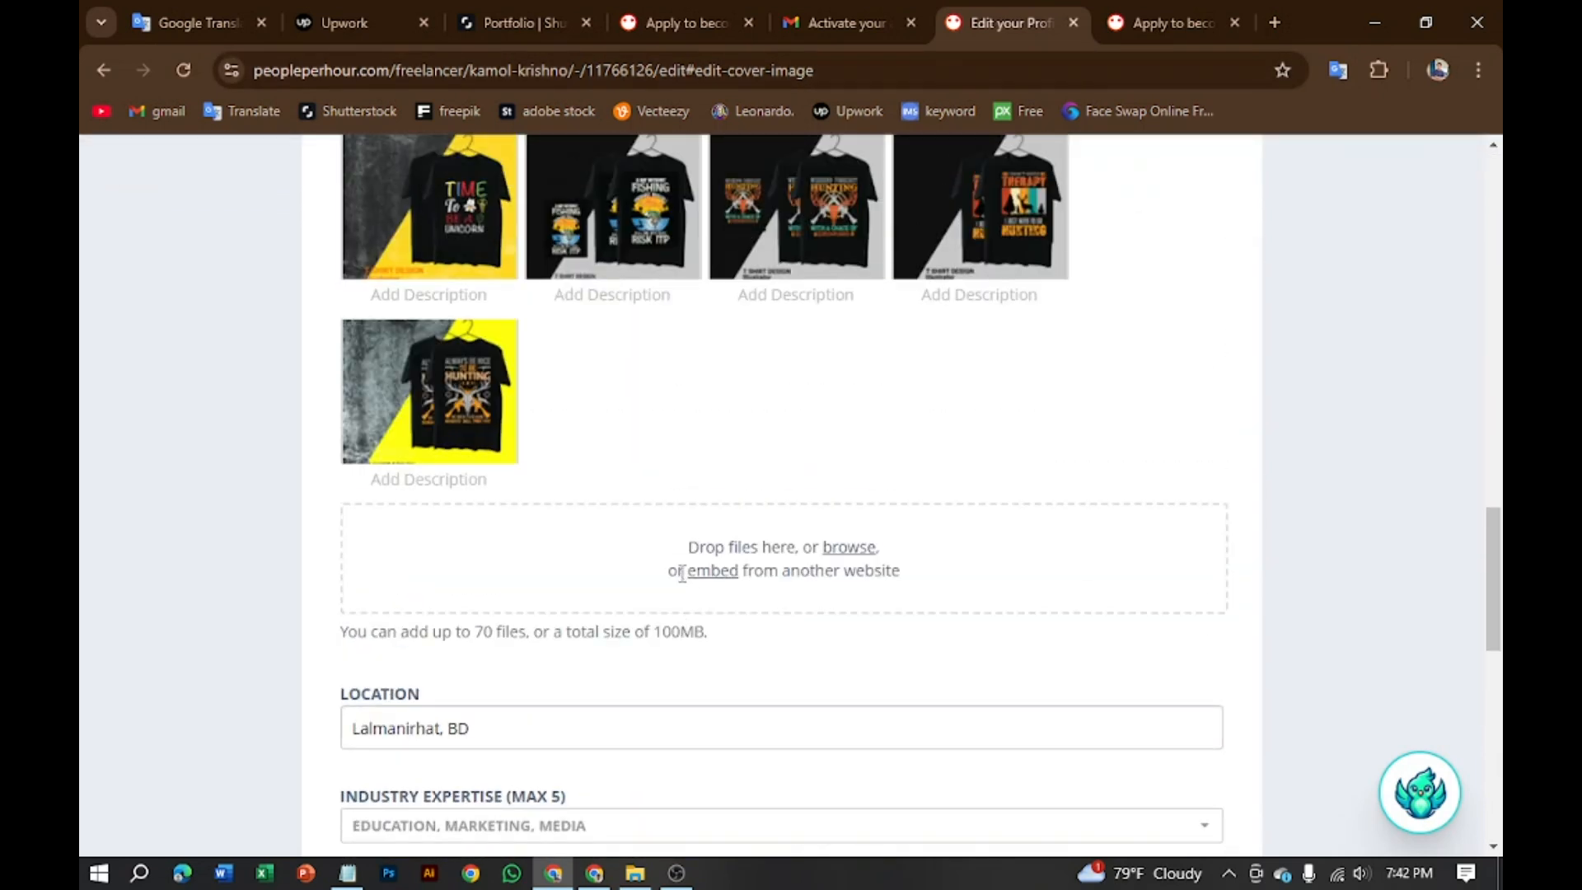
scroll(709, 601, "down", 10)
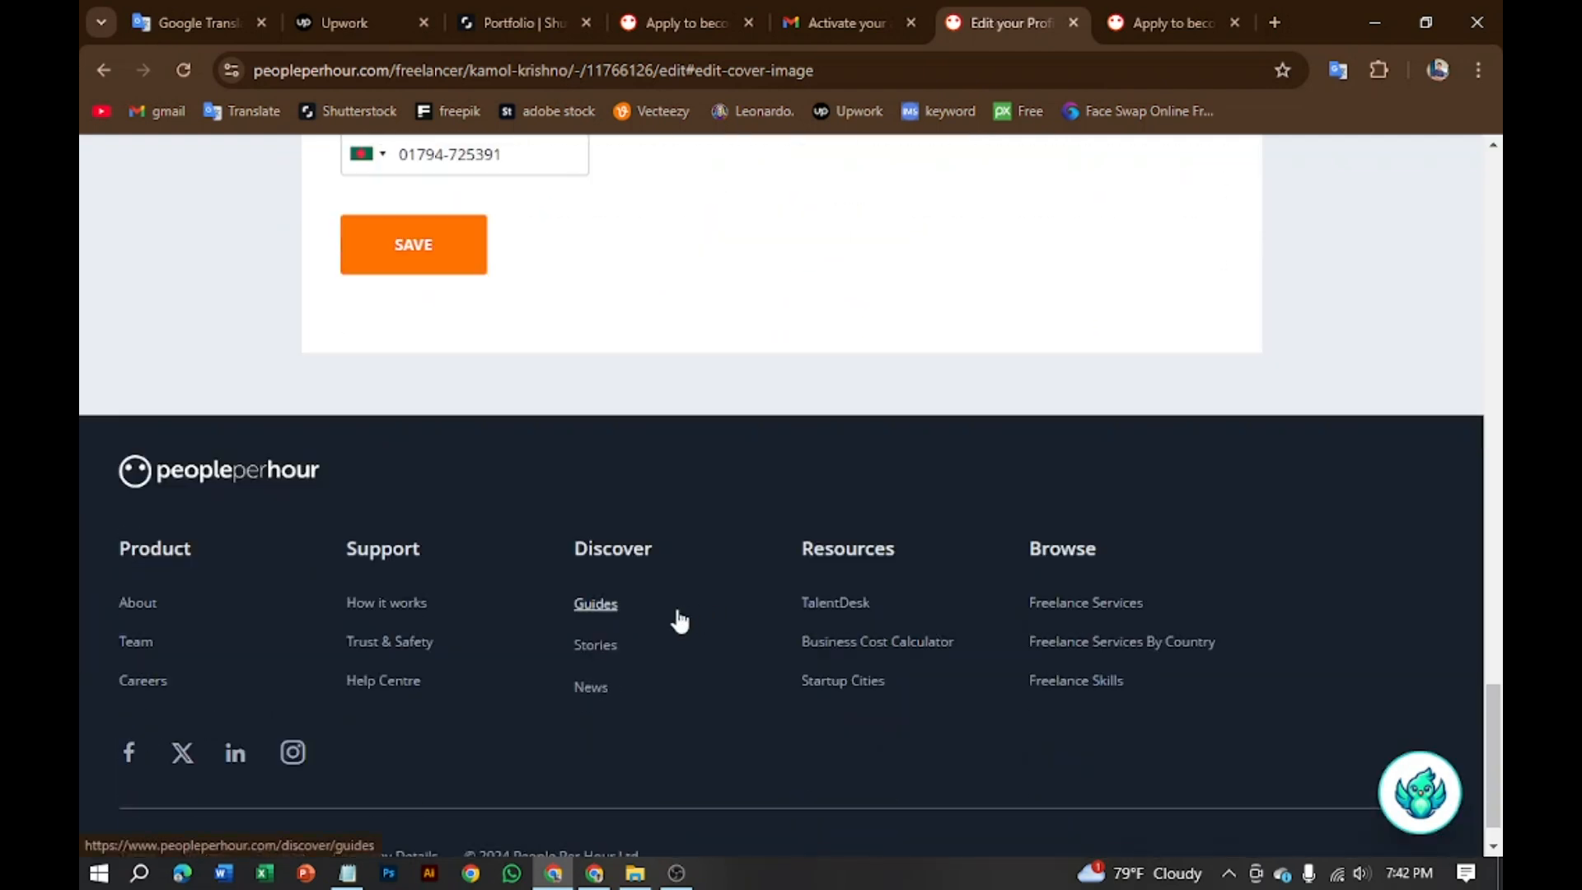
scroll(672, 620, "up", 3)
left_click(426, 551)
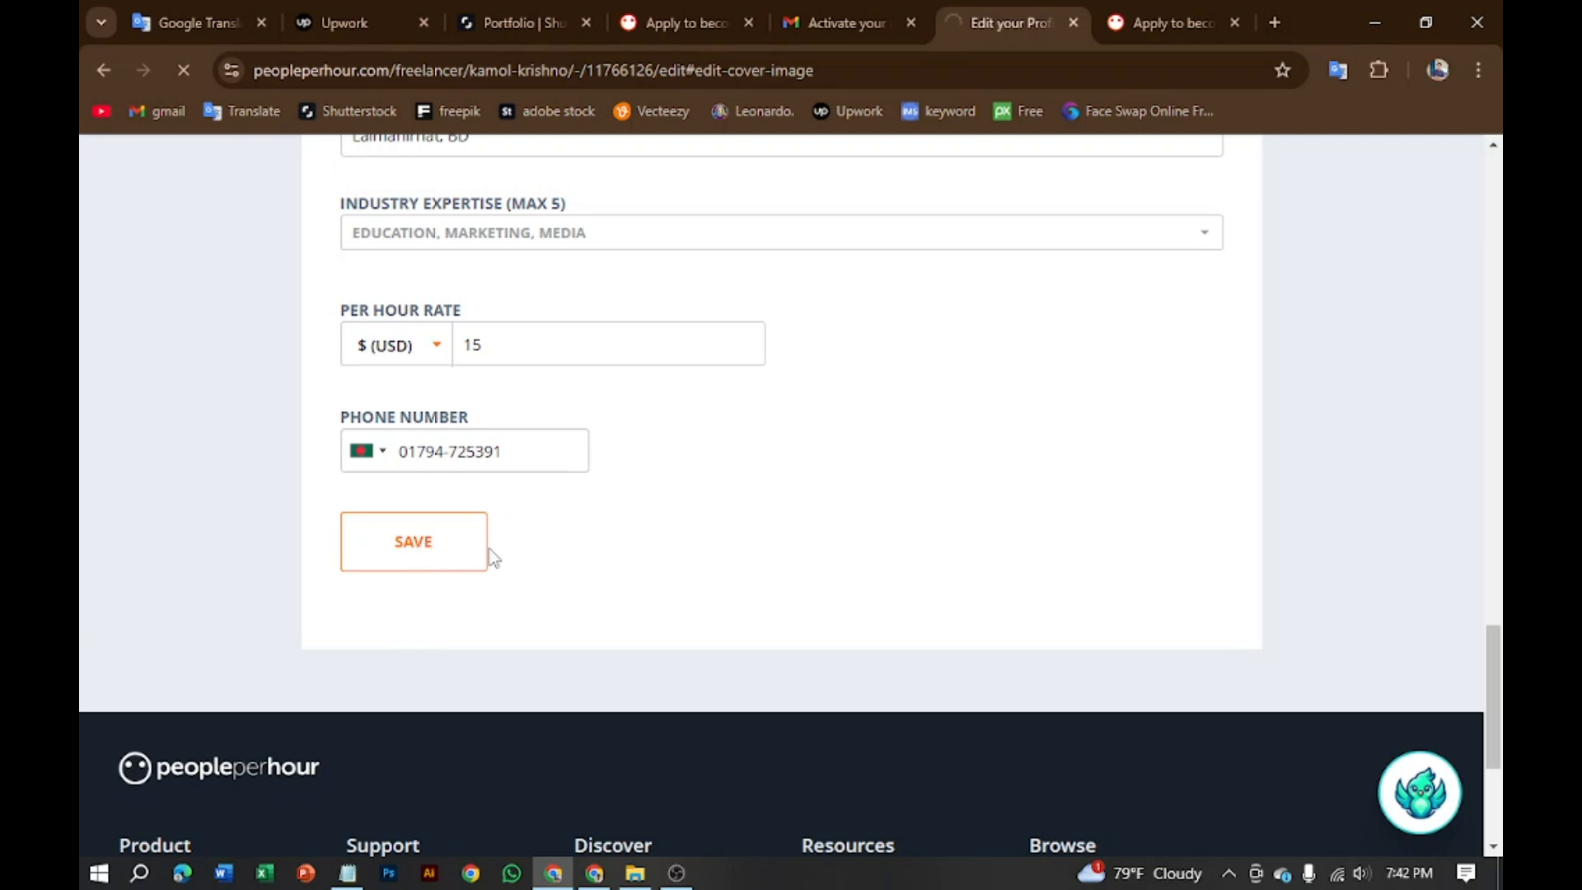
Step: Look over the Share your PPH Profile page and its pending-moderation saved notice
scroll(674, 569, "up", 3)
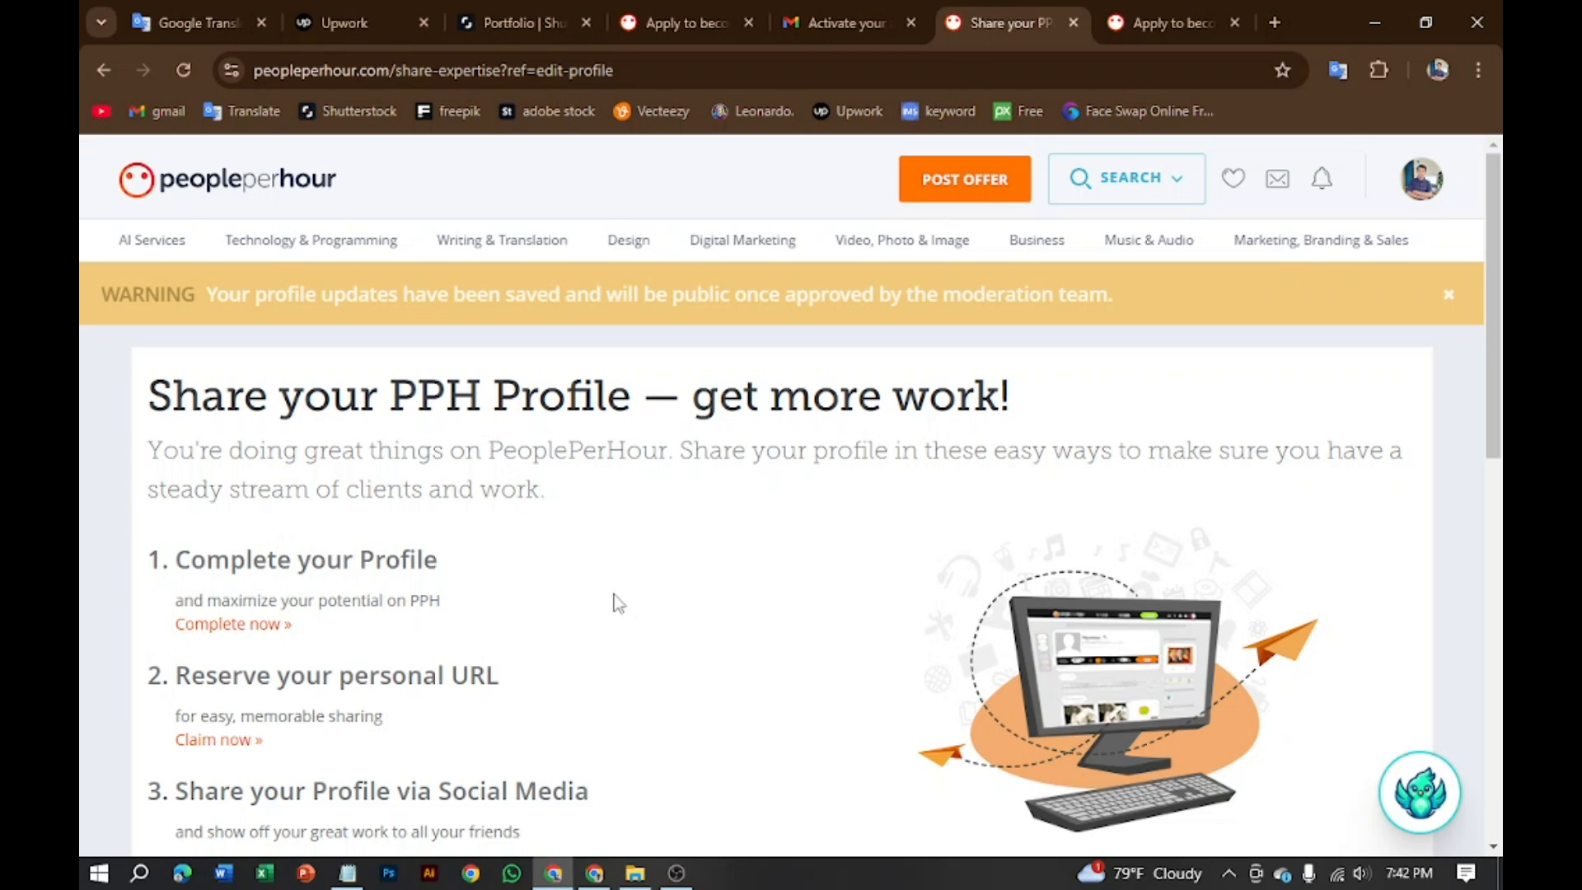
scroll(519, 643, "down", 8)
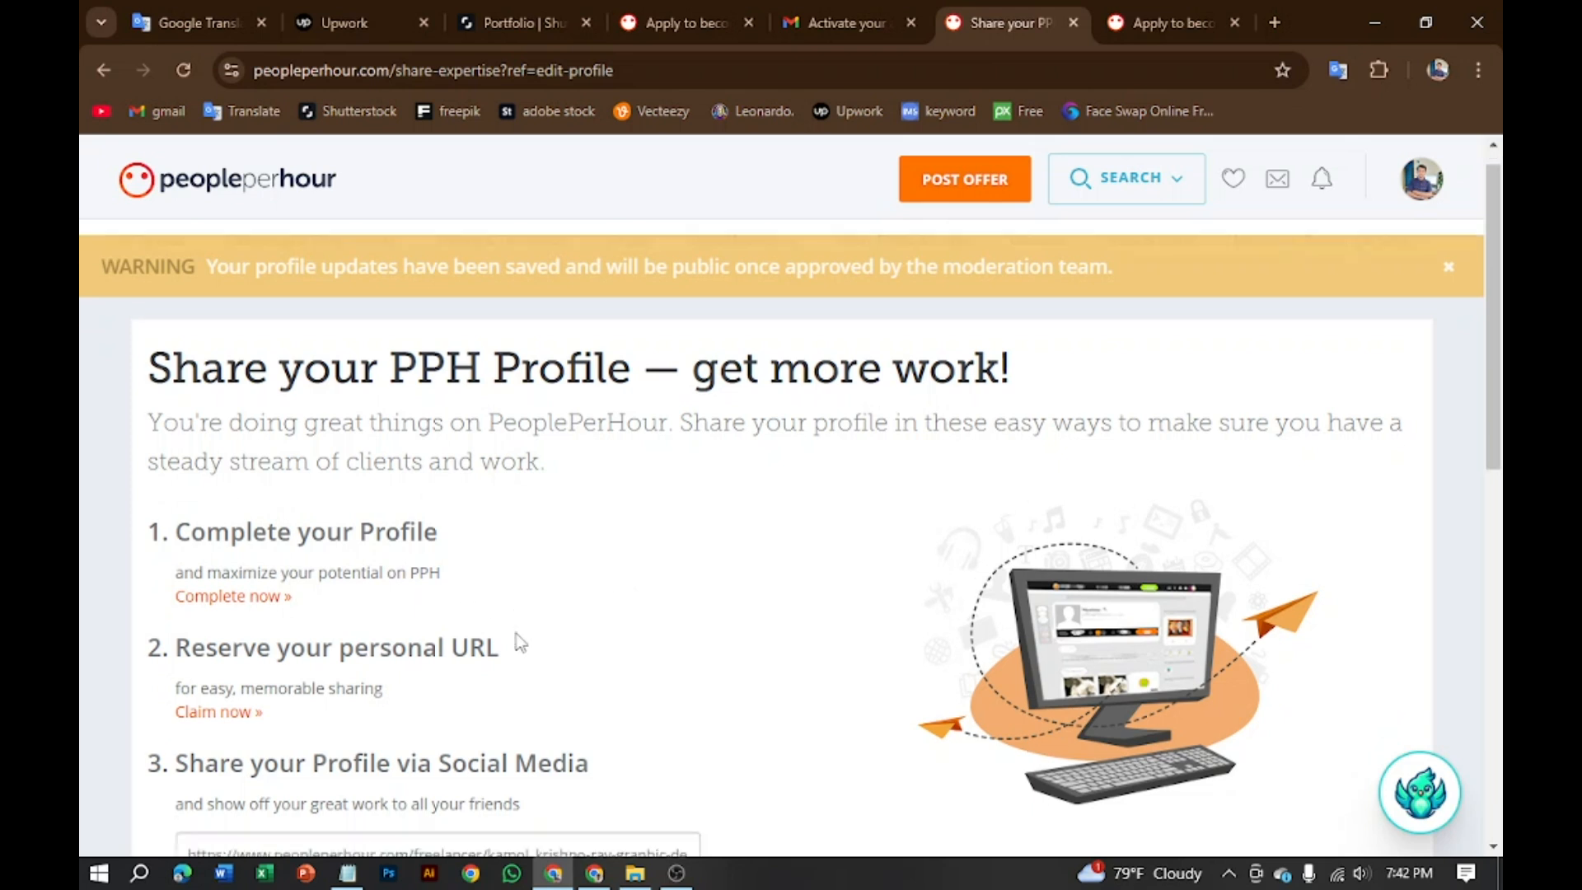
scroll(634, 636, "up", 10)
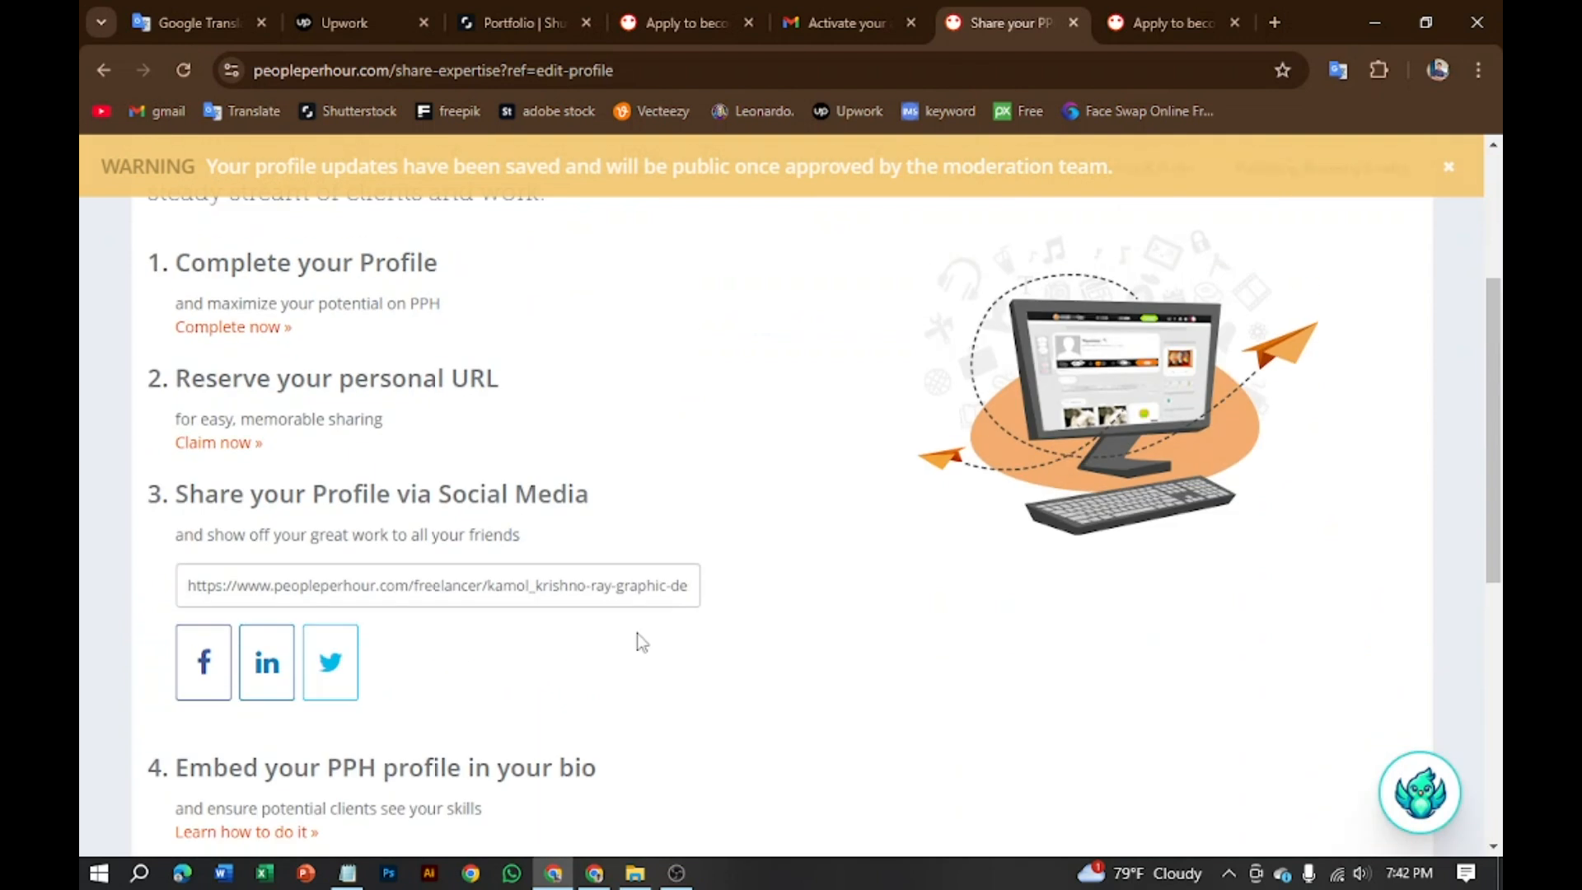